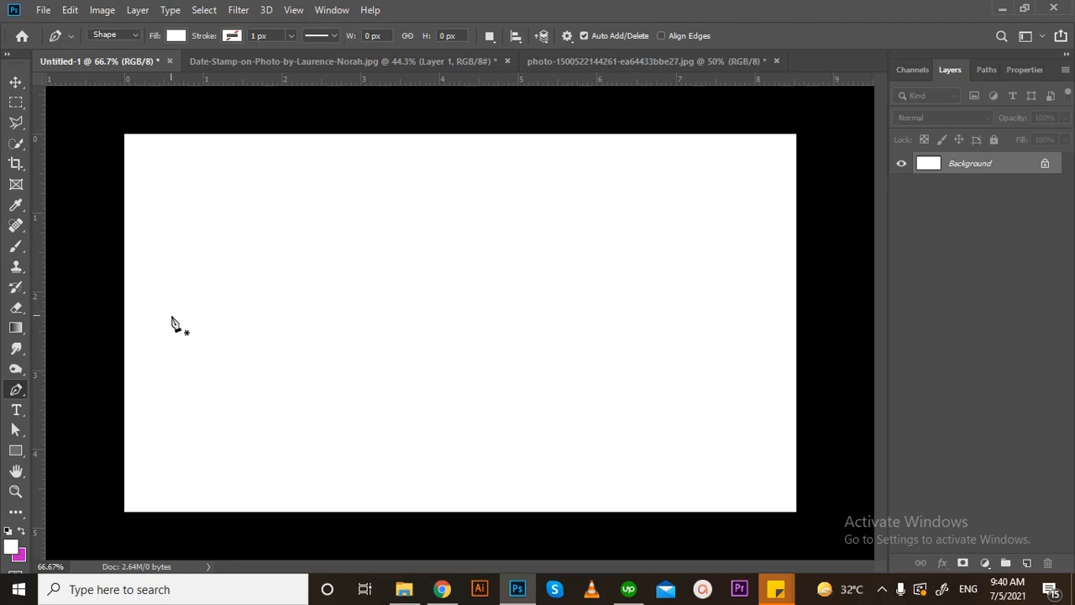
Using the Pen tool in Path mode, draw a closed, curved leaf-shaped path about 4.5 in wide in the middle of the canvas
left_click(112, 339)
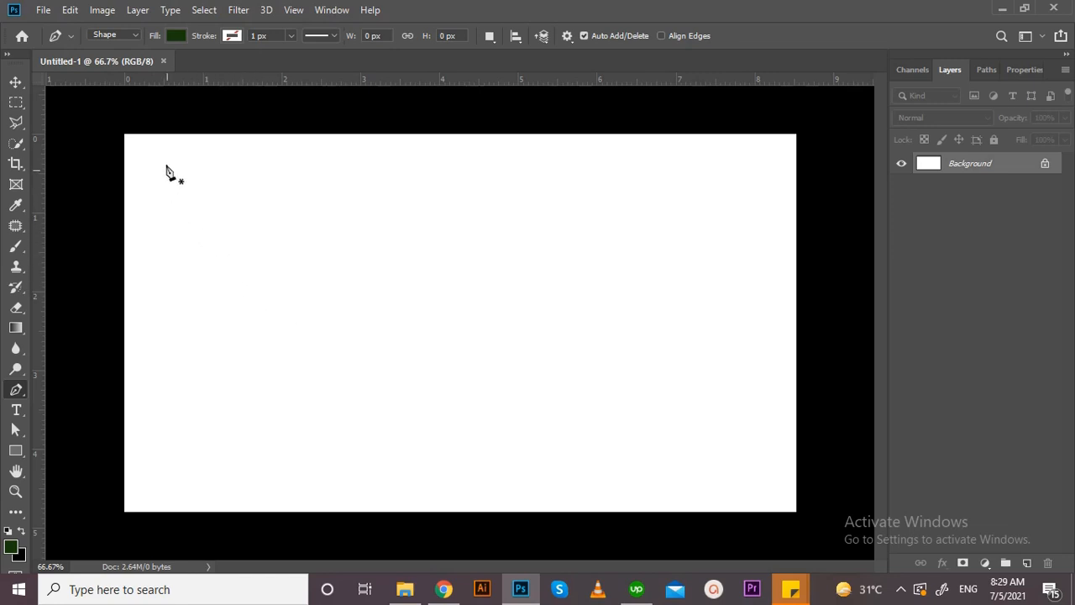
left_click(136, 35)
left_click(131, 57)
left_click(333, 284)
left_click_drag(419, 218, 464, 207)
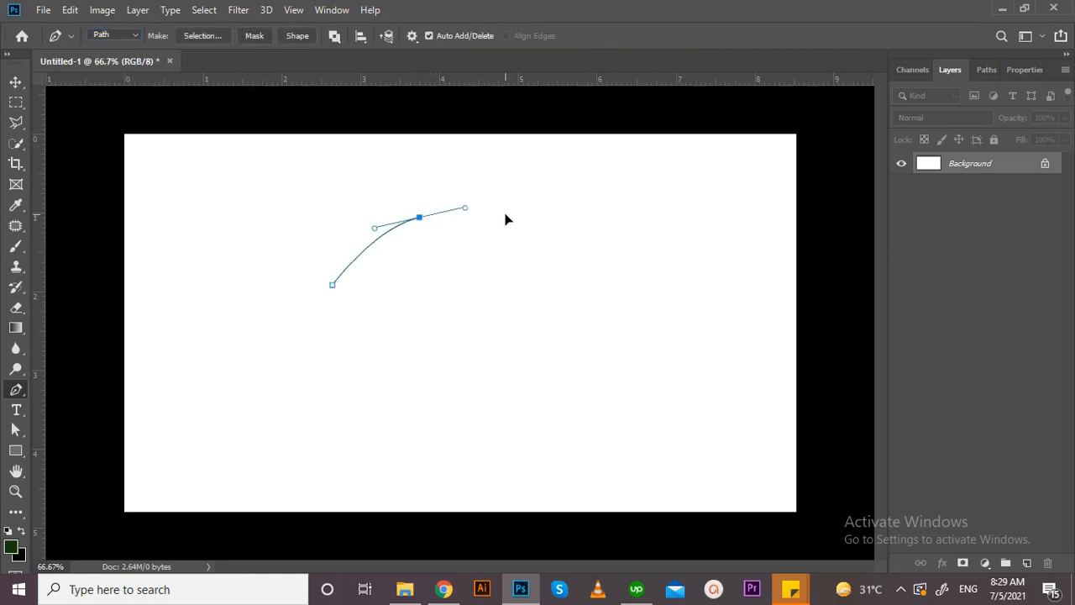
left_click_drag(548, 237, 587, 257)
left_click_drag(685, 237, 710, 216)
left_click(684, 238)
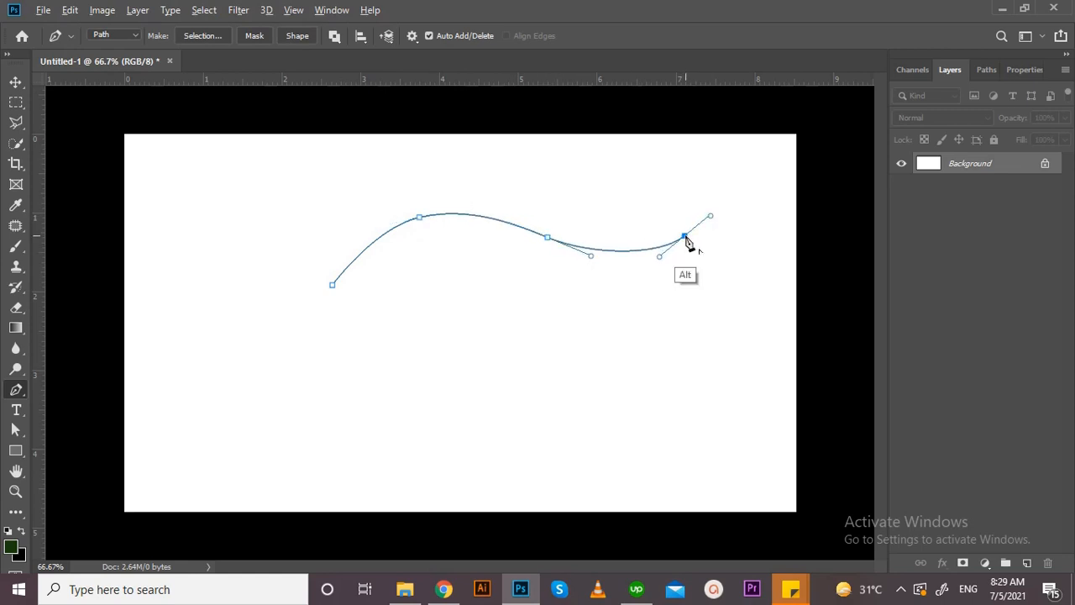
left_click(332, 286)
left_click_drag(333, 286, 148, 65)
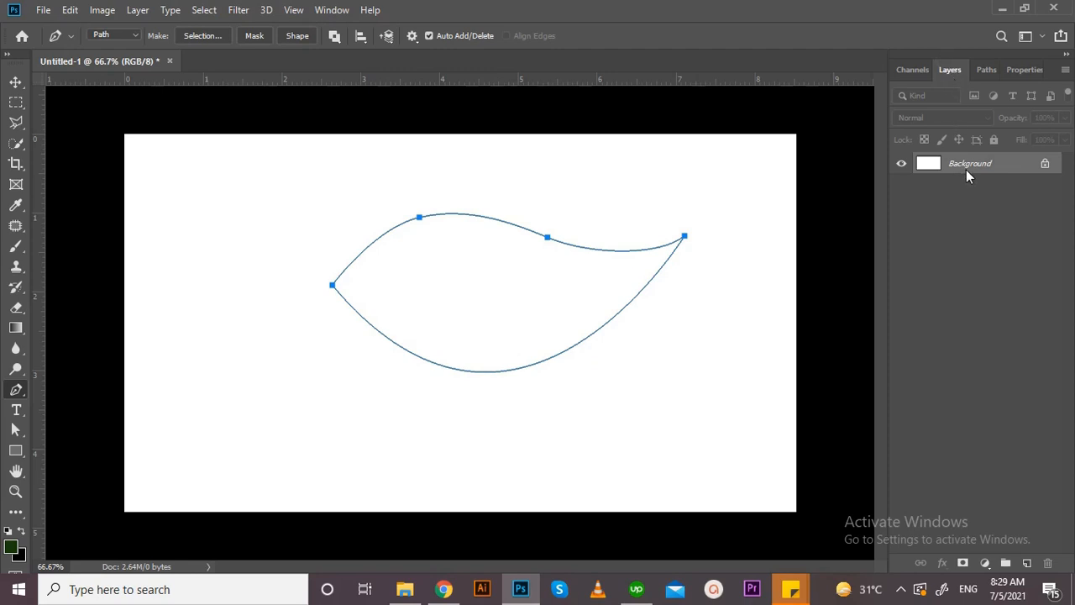
Add a new layer and load the leaf-shaped work path as a selection
left_click(1026, 562)
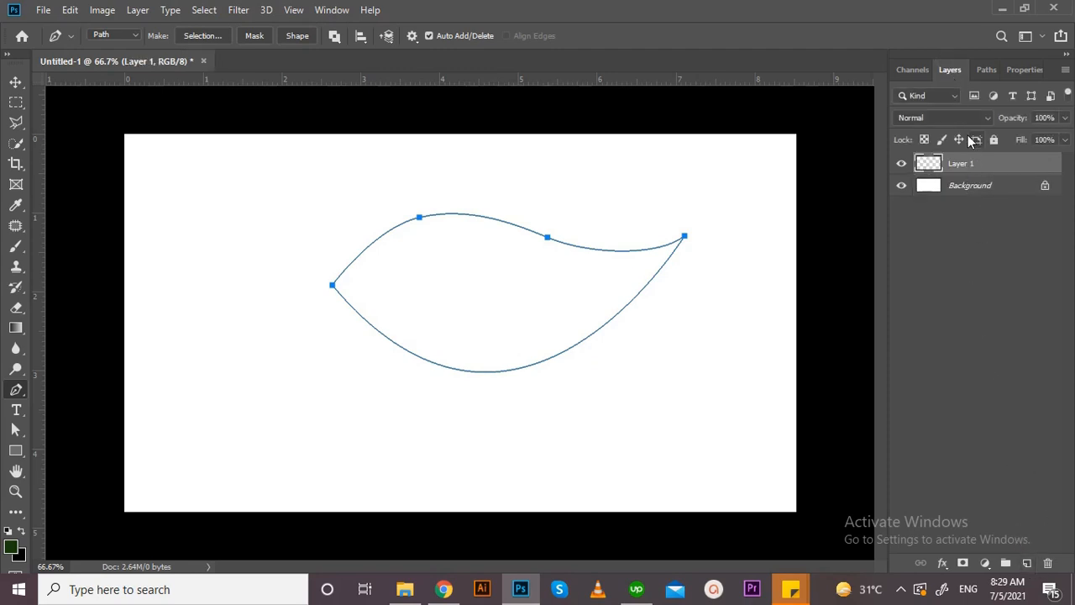
left_click(987, 71)
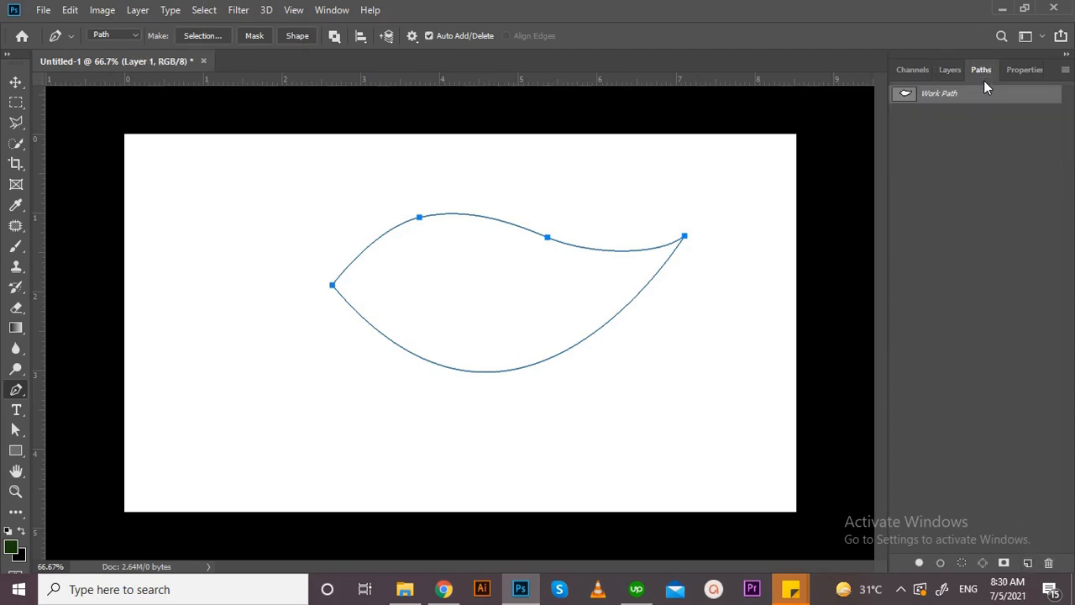
double_click(930, 95)
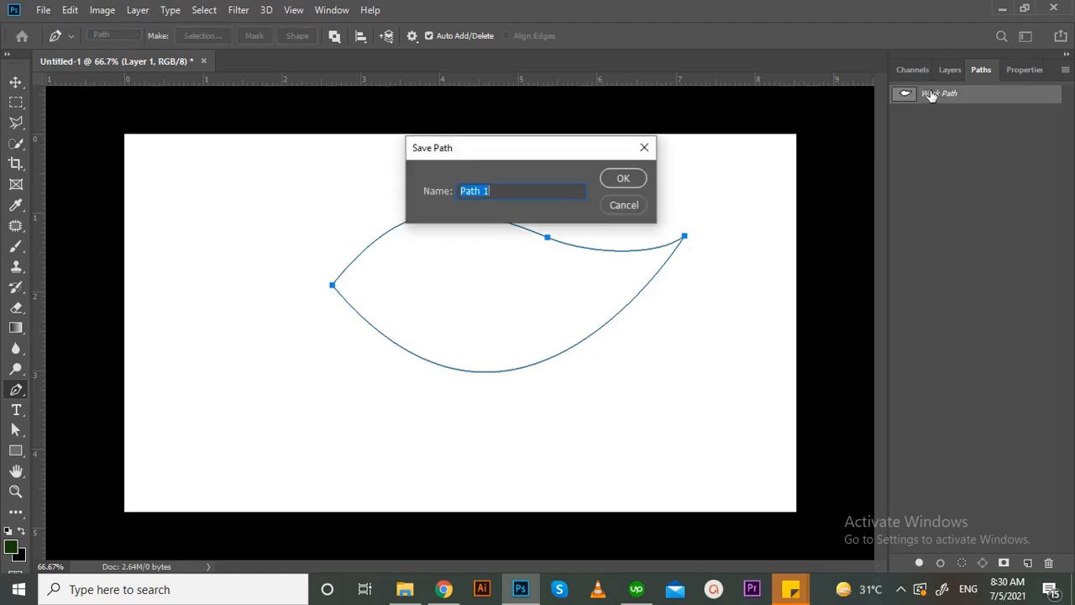
left_click(624, 206)
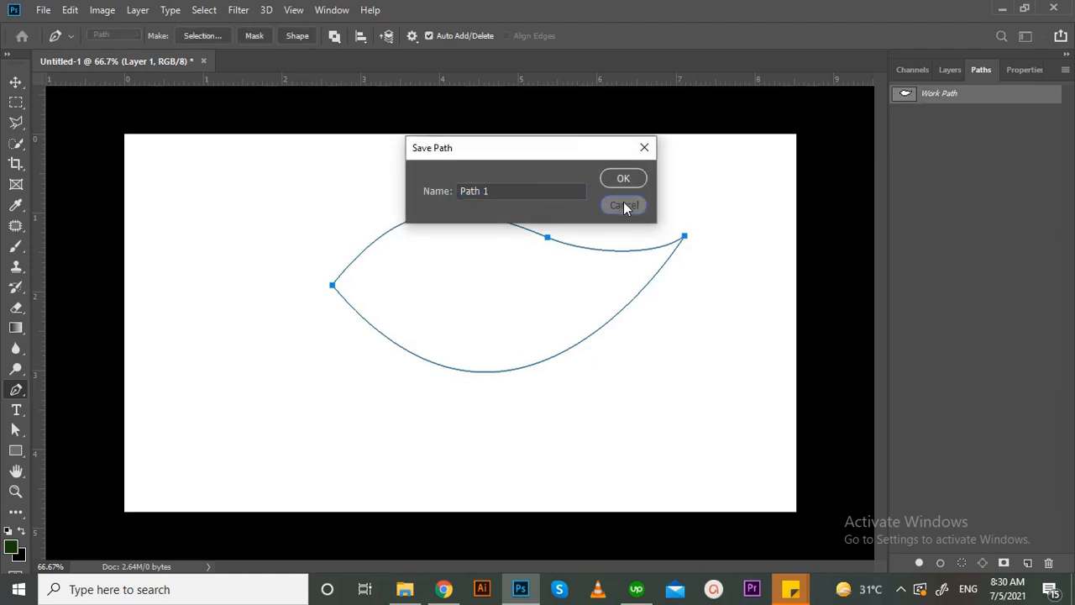
left_click(907, 95, "ctrl")
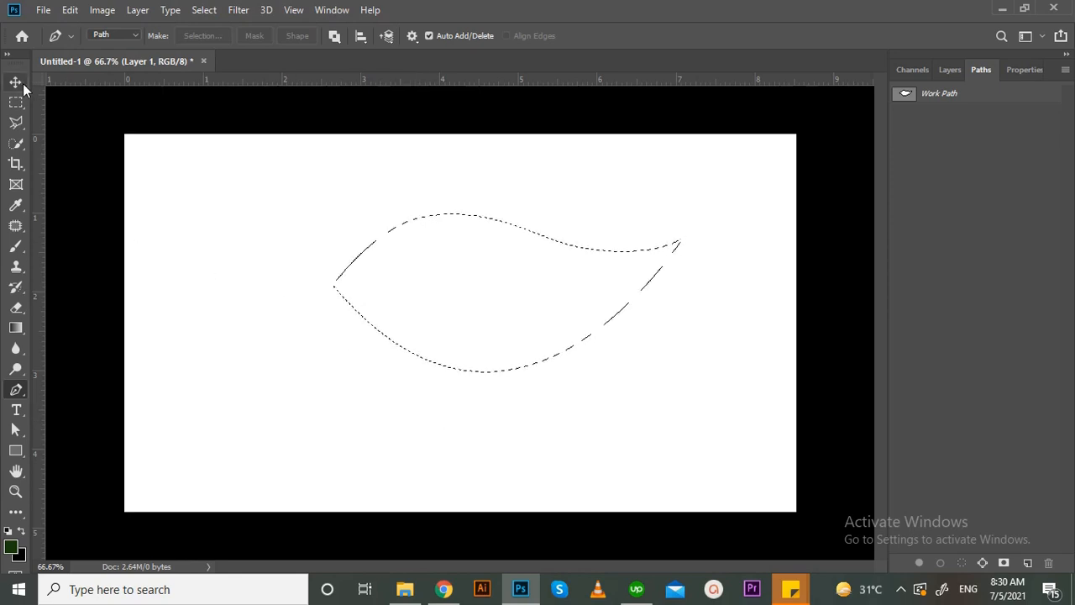
Switch the Pen tool to Shape mode and draw a closed dark green leaf about 423 × 222 px in the canvas's upper-left area
left_click(570, 276)
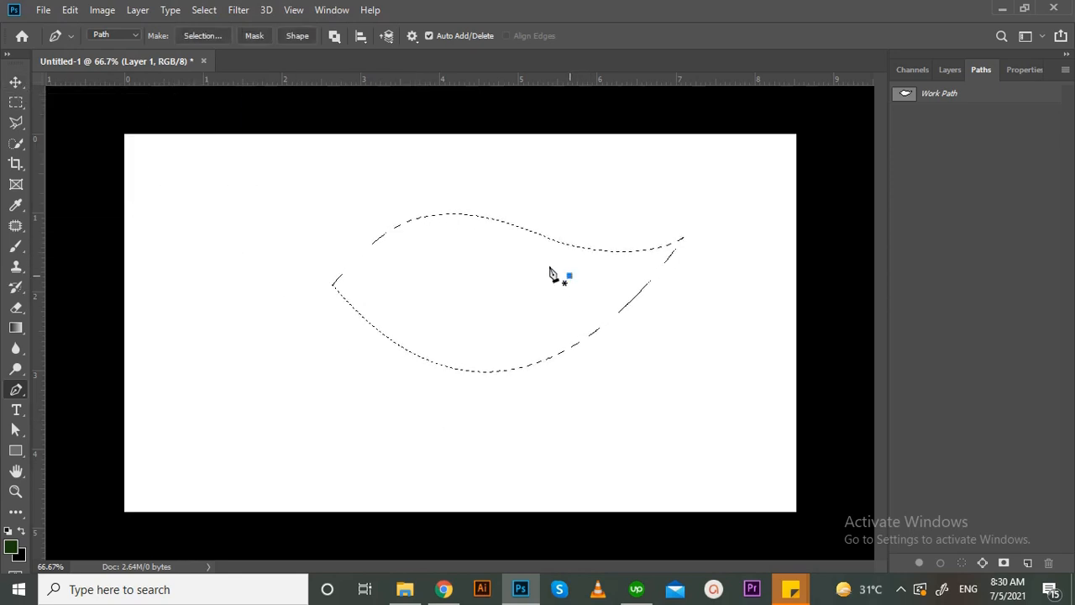
left_click(126, 35)
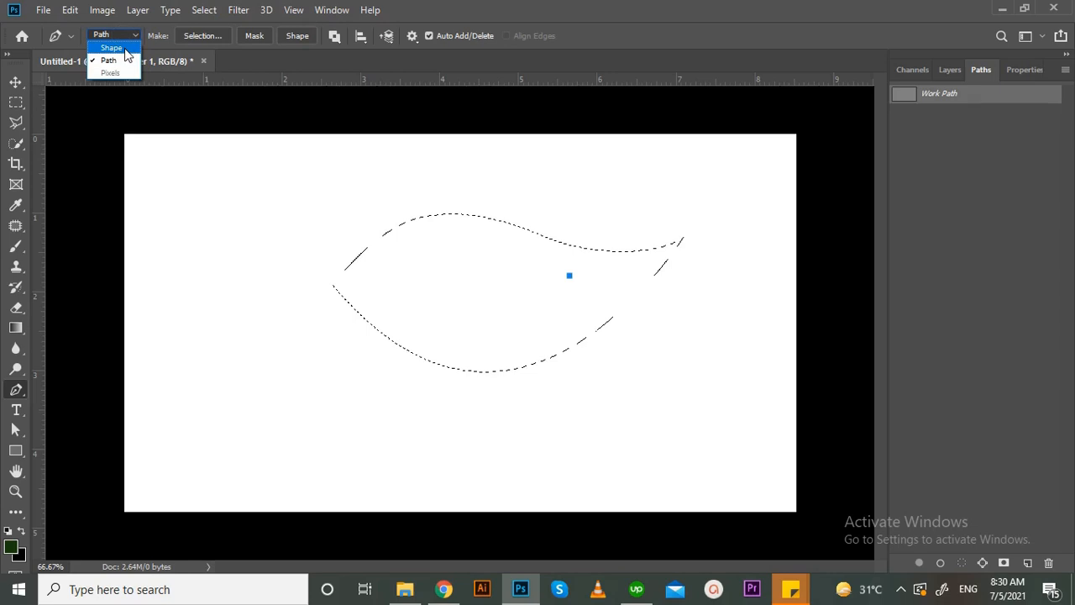
left_click(125, 48)
left_click(947, 70)
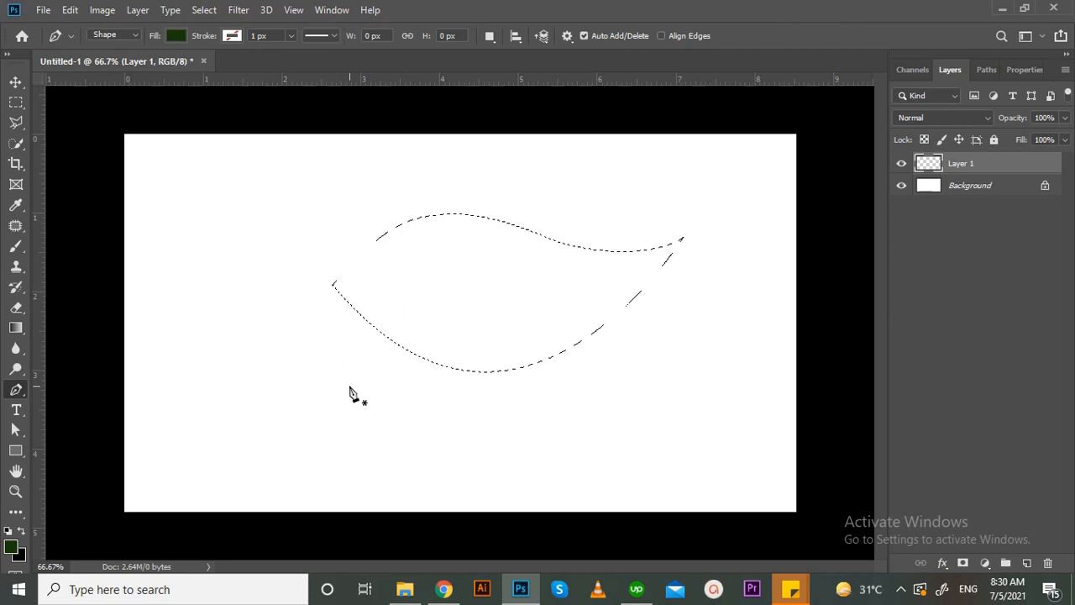
left_click(221, 231)
left_click_drag(320, 190, 367, 223)
left_click_drag(443, 176, 447, 160)
left_click_drag(221, 231, 10, 61)
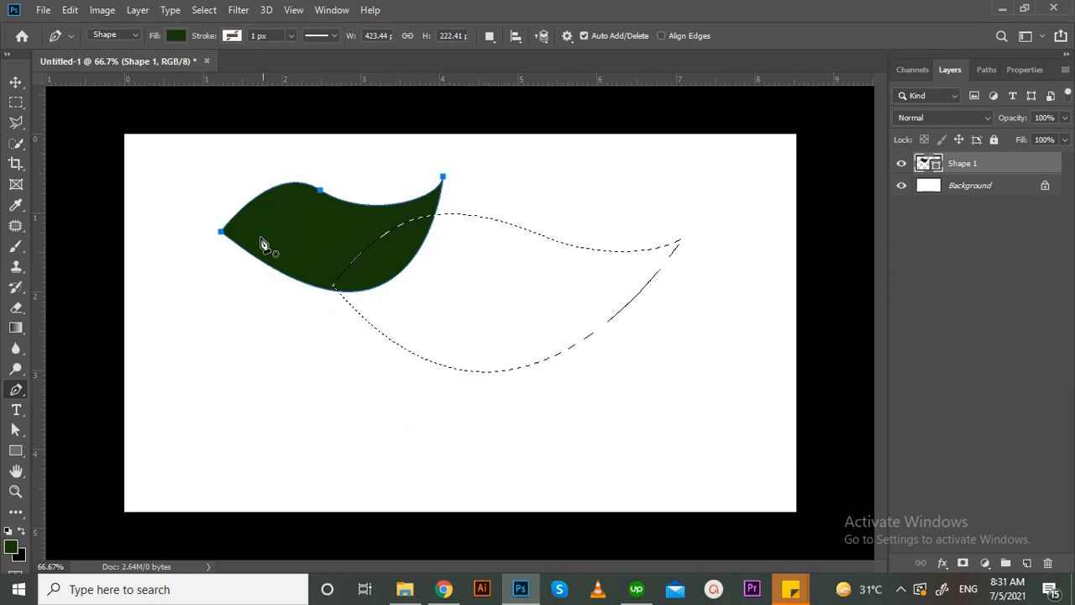
Fill the leaf shape with cyan, clear the selection and move the shape to the centre of the canvas
left_click(177, 35)
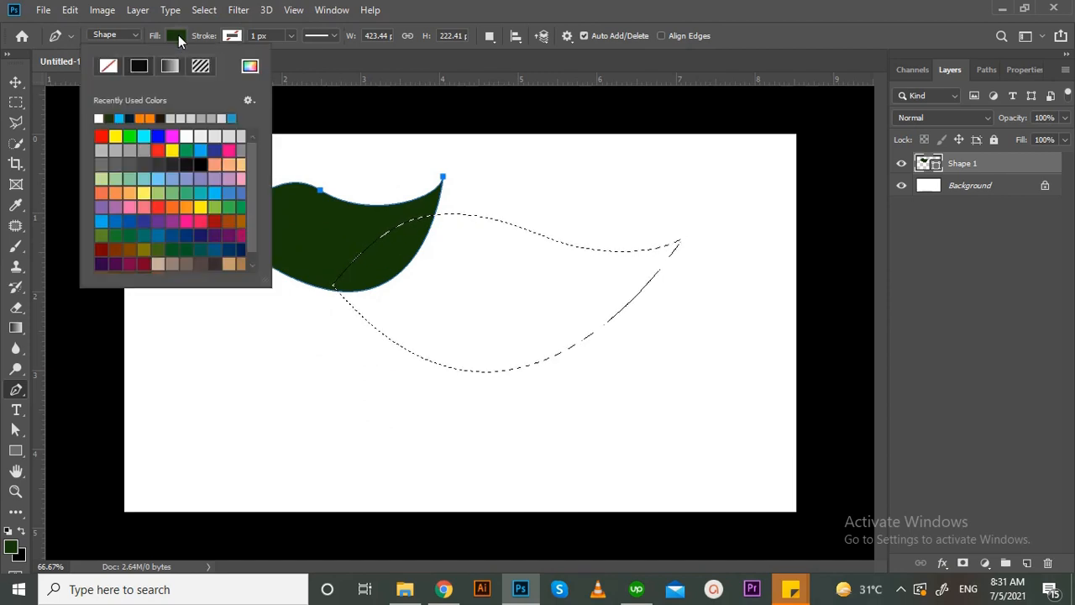
left_click(118, 121)
left_click(15, 81)
left_click_drag(300, 294, 302, 323)
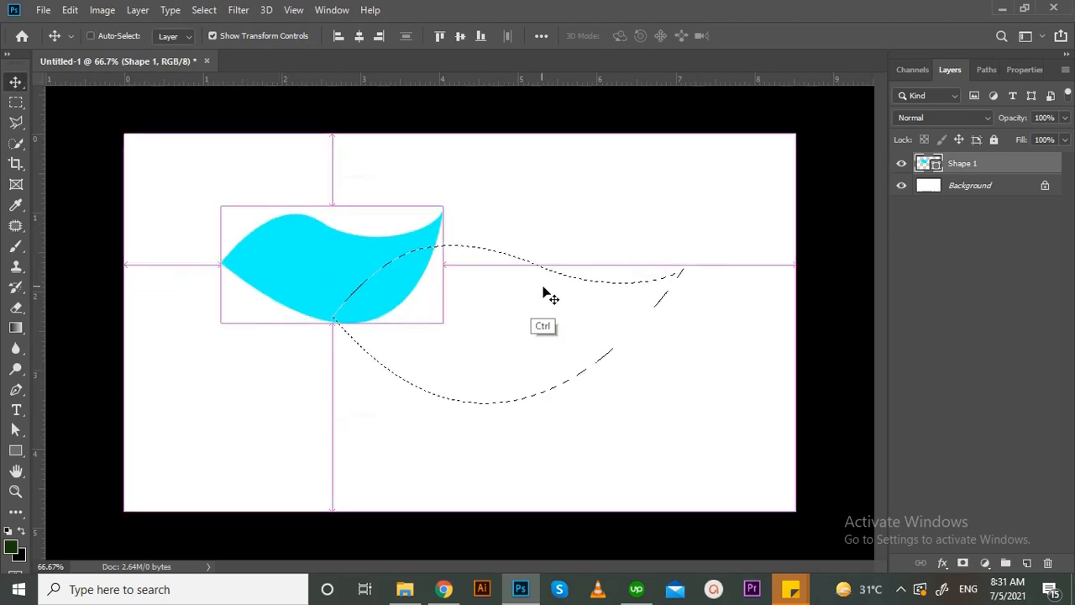
left_click_drag(378, 288, 539, 320)
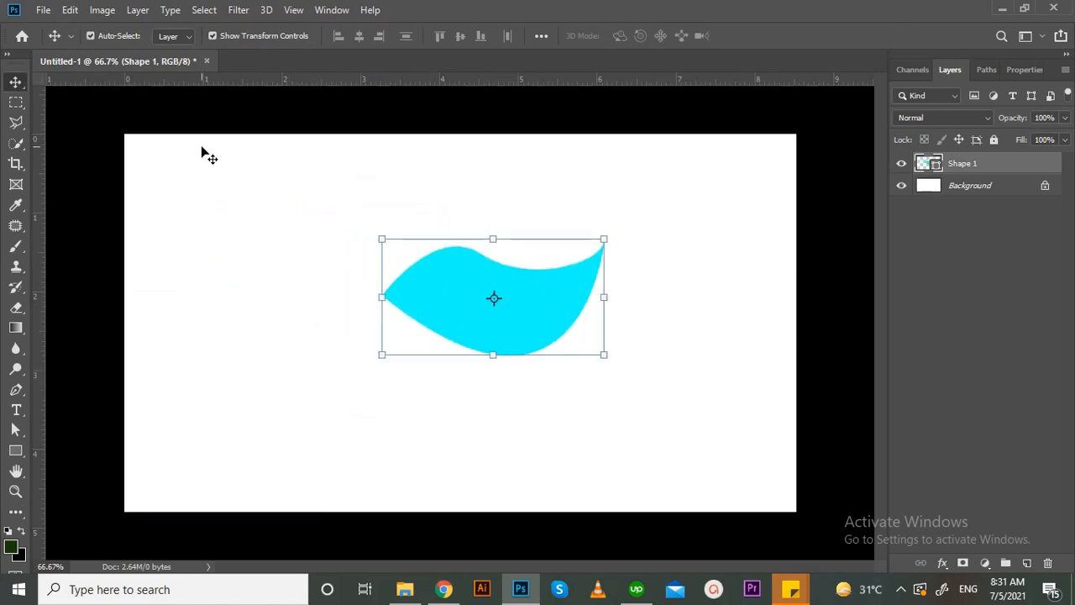
Change the leaf shape's fill colour to red and finally to orange
key("u")
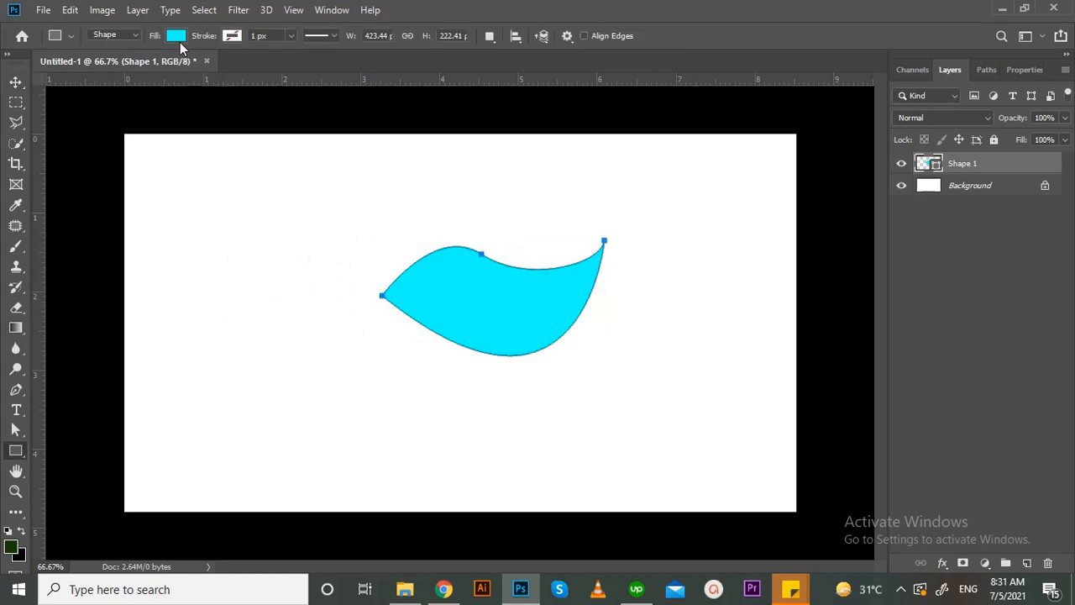
left_click(176, 35)
left_click(163, 204)
left_click(184, 206)
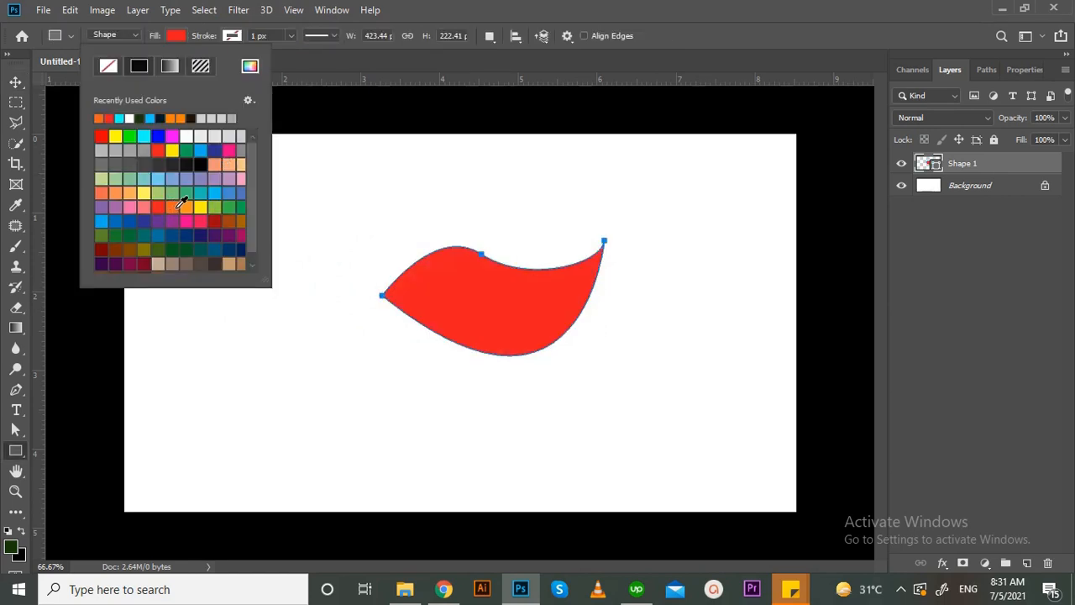
Try moving the orange leaf shape slightly and undo the change
left_click(15, 82)
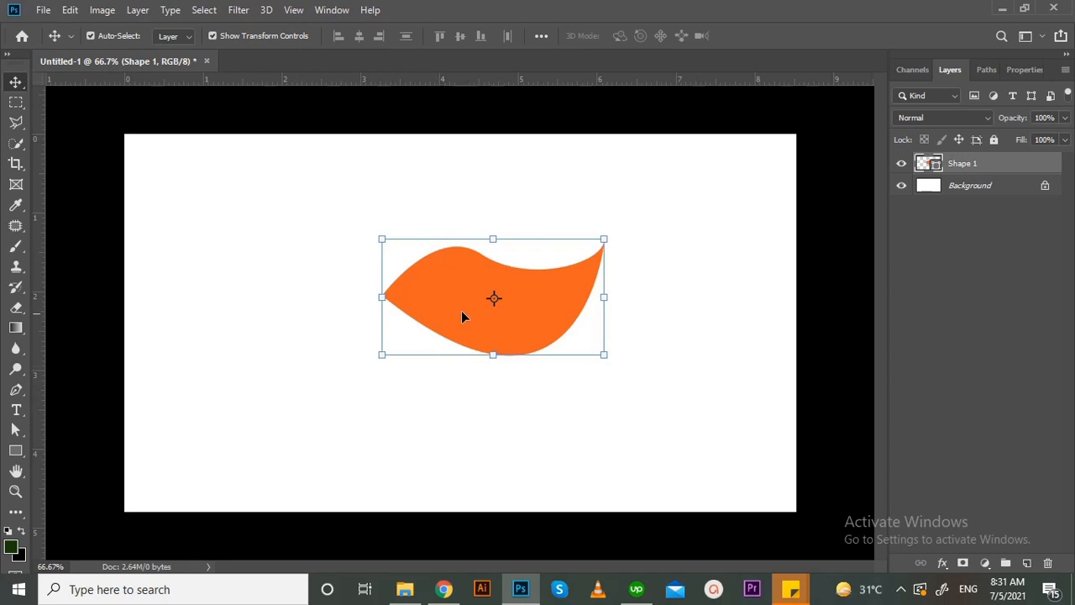
left_click(398, 304)
left_click_drag(437, 352, 477, 341)
key("ctrl+z")
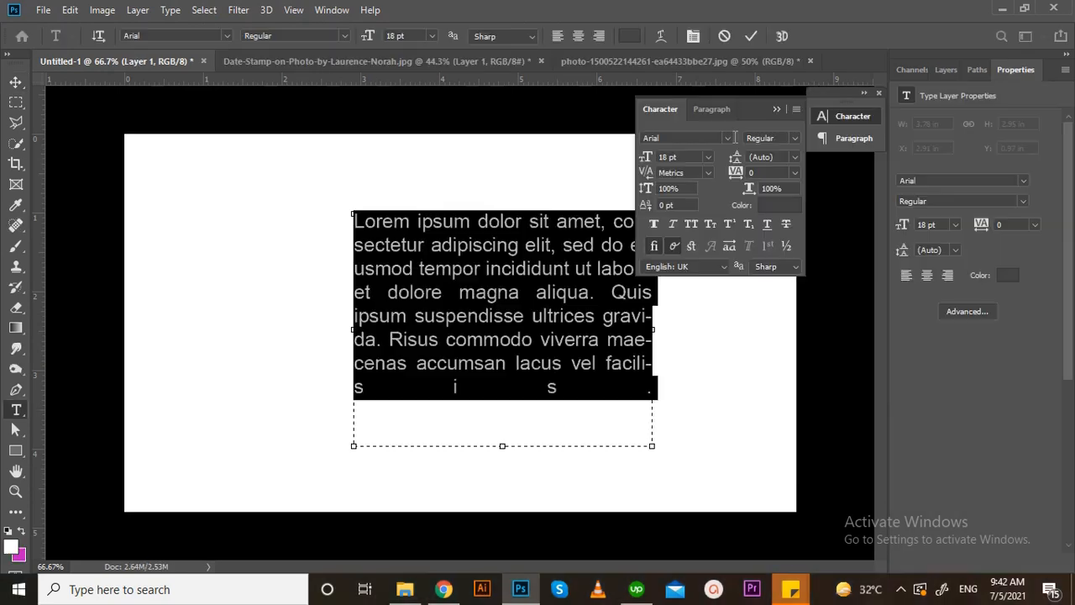
Apply faux bold, faux italic and all caps to the Lorem ipsum paragraph
left_click(729, 138)
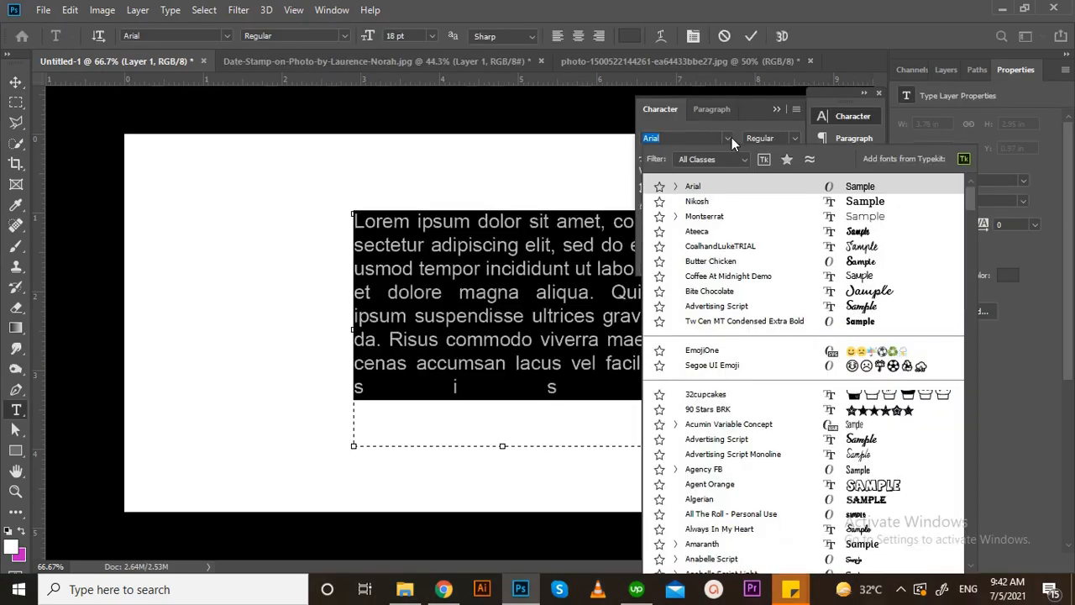
left_click(732, 138)
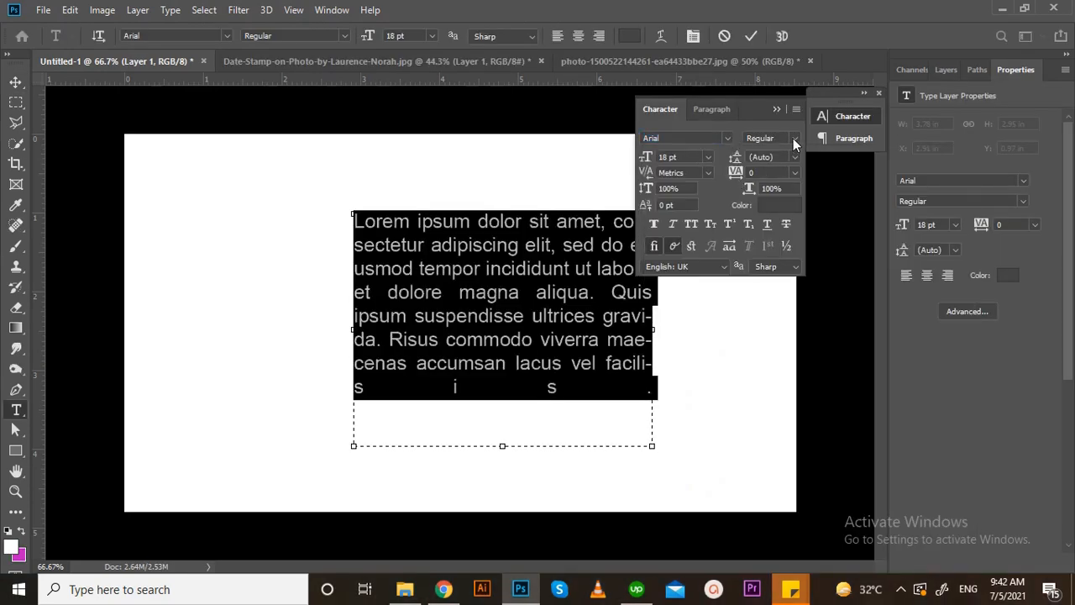
left_click(657, 226)
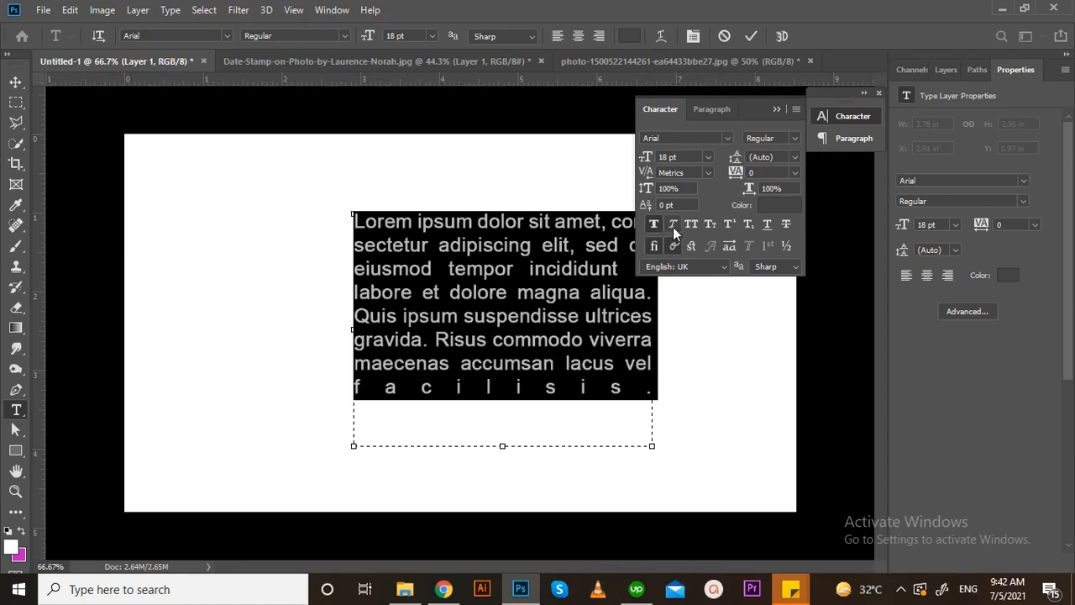
left_click(673, 225)
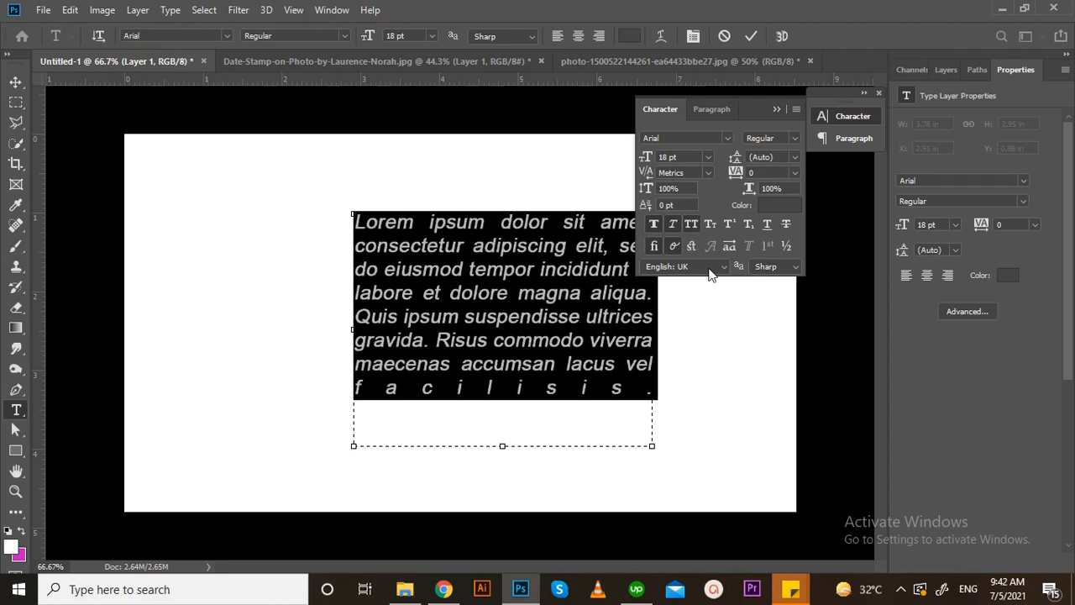
left_click(691, 225)
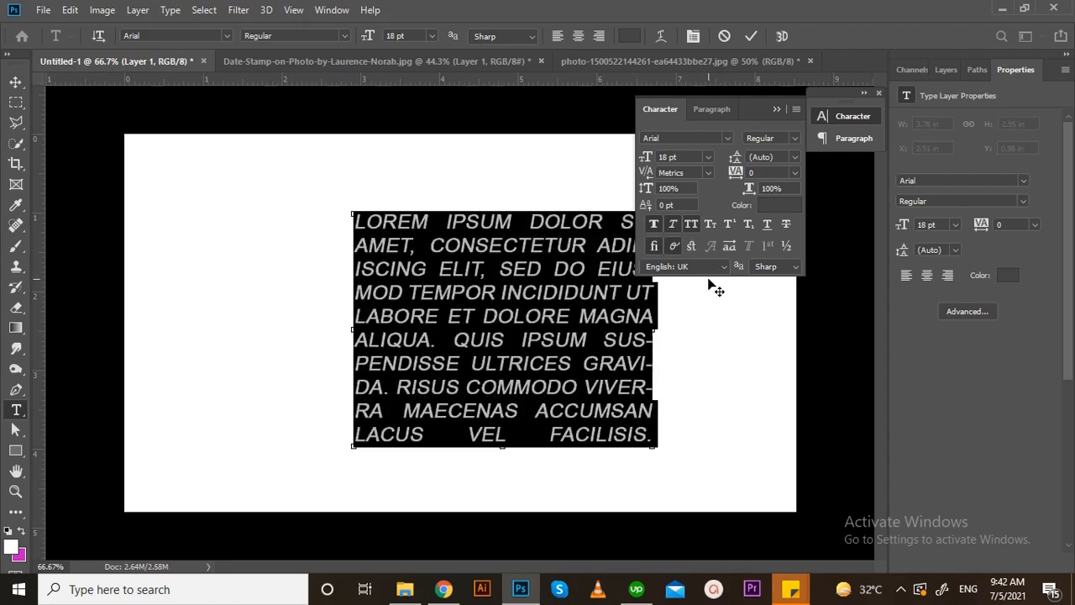
Turn off faux italic and switch the Lorem ipsum paragraph from all caps to small caps
left_click(670, 225)
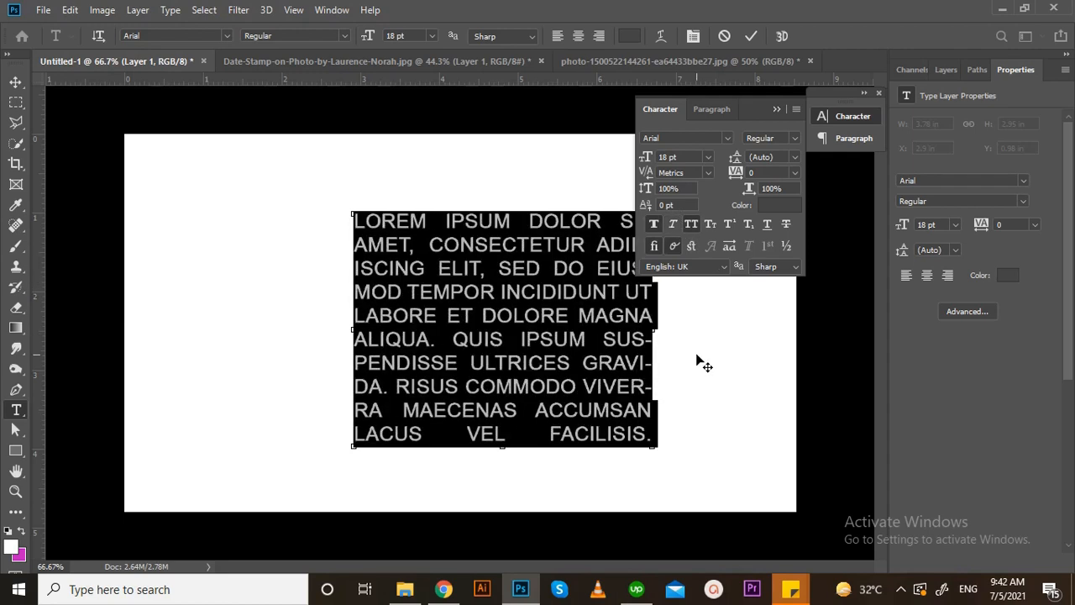
left_click(673, 225)
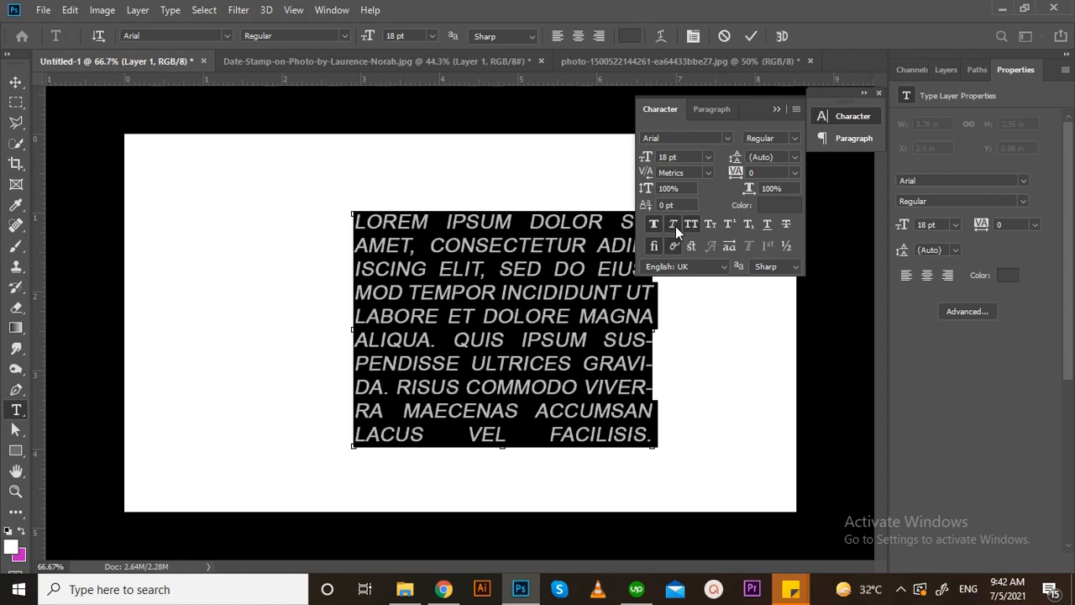
left_click(668, 232)
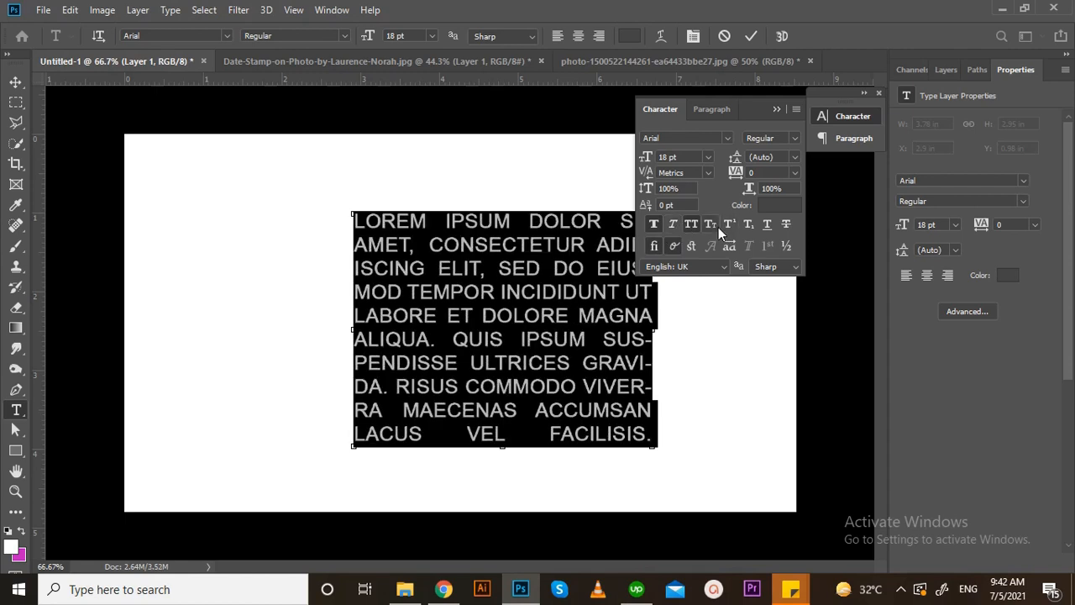
left_click(717, 227)
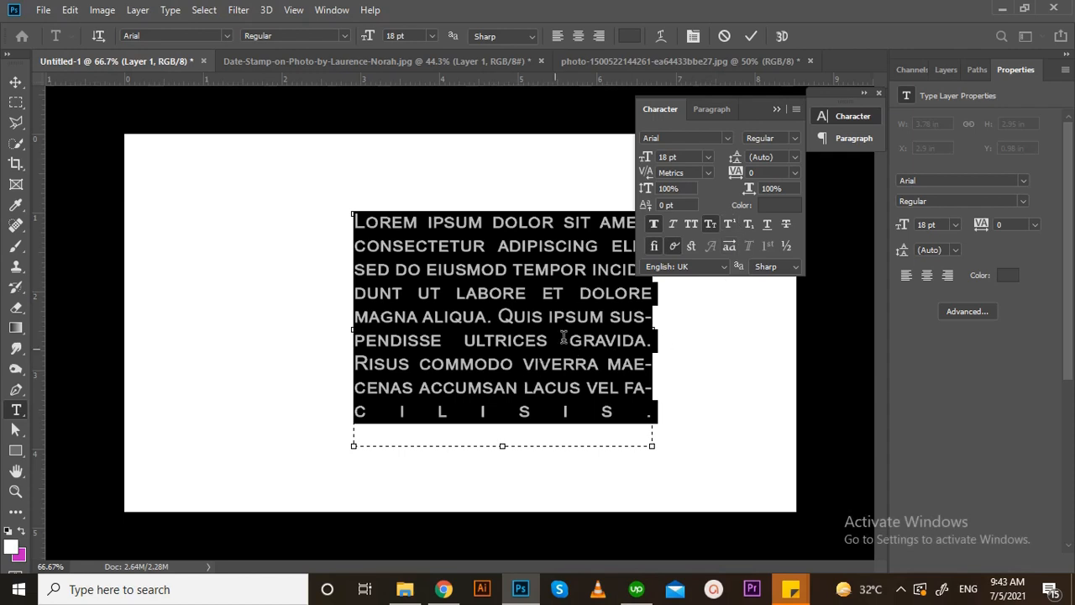
Clear the remaining character styles from the Lorem ipsum paragraph and discard its text box
left_click(651, 224)
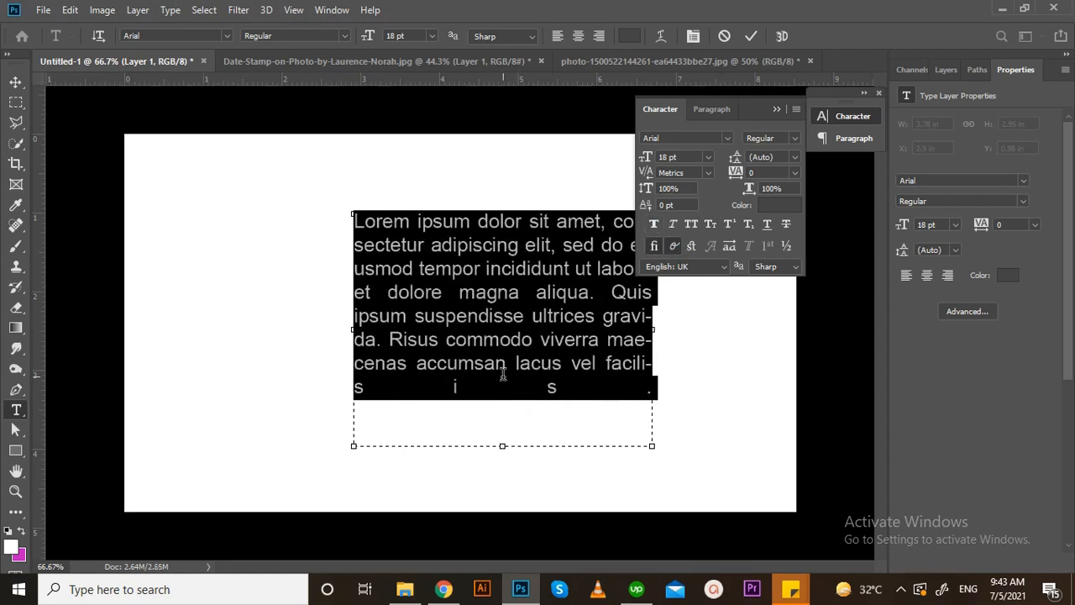
key("Escape")
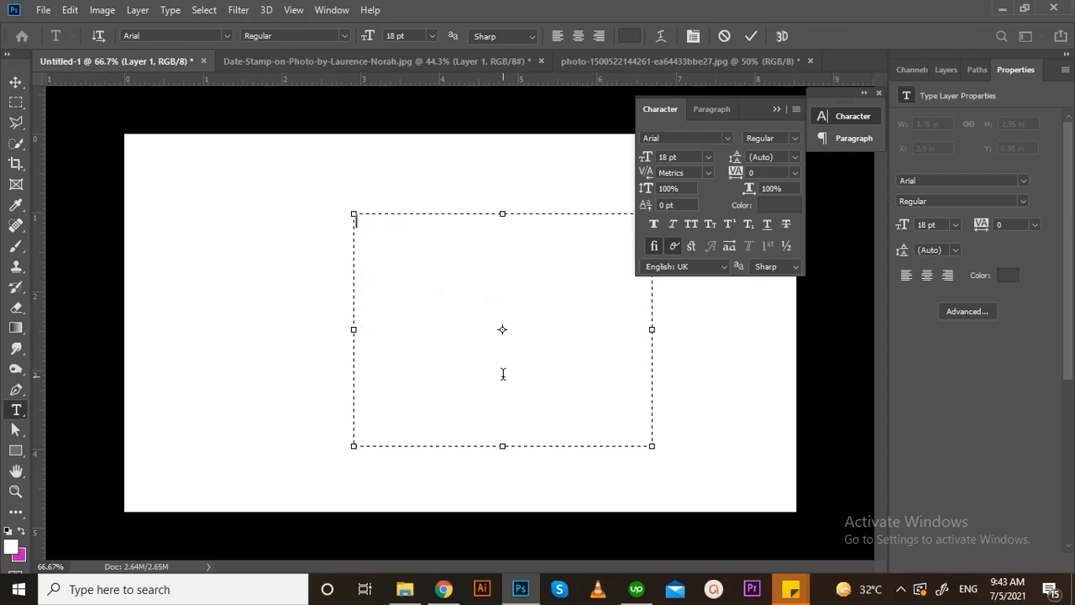
key("v")
Place a point text reading "INCEPTIONS" in the left half of the canvas
key("t")
left_click(316, 267)
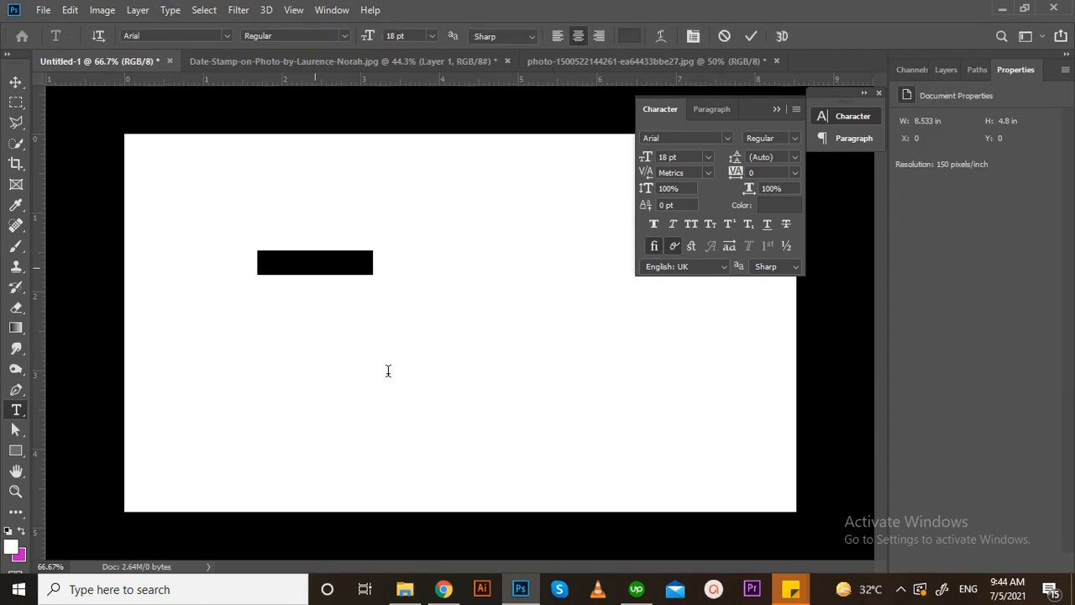
type("INCEPTION")
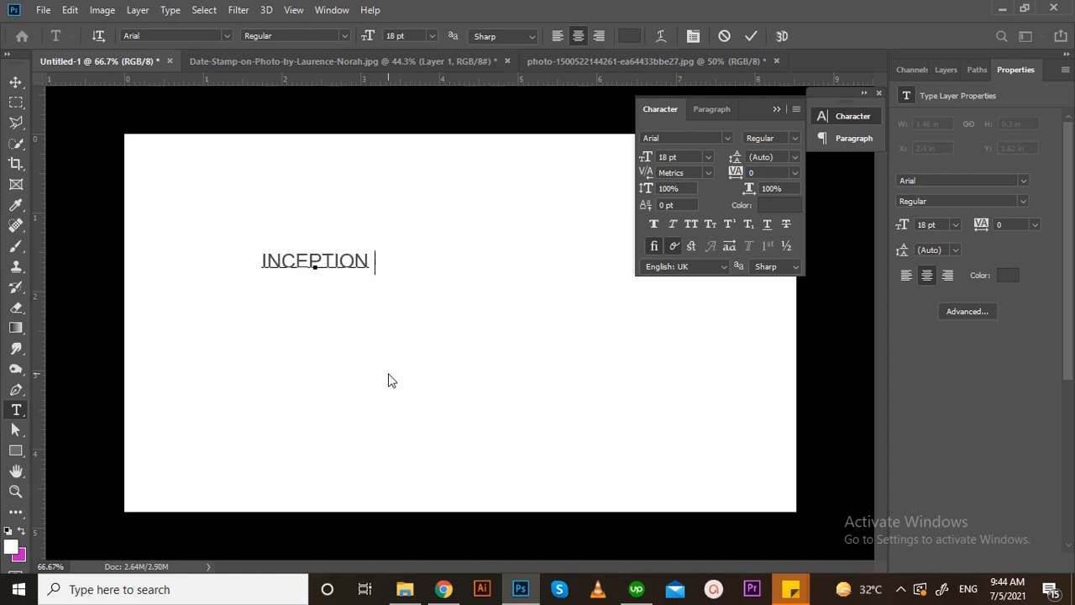
type("S")
Try stretching the INCEPTIONS text to about 307% width and 658% height, and undo the scaling
left_click(15, 82)
left_click_drag(375, 265, 622, 396)
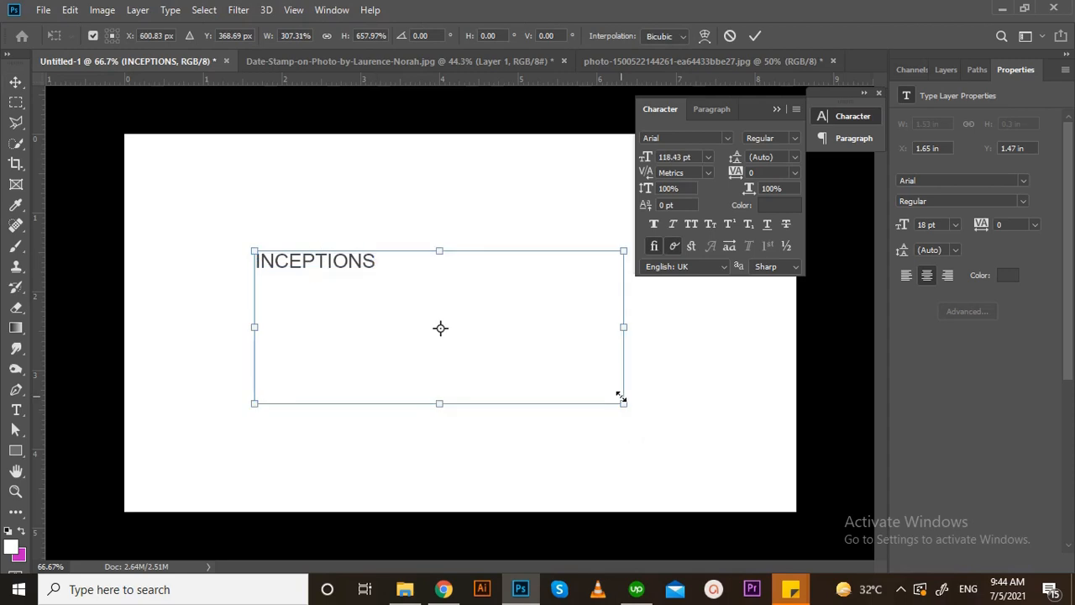
key("ctrl+z")
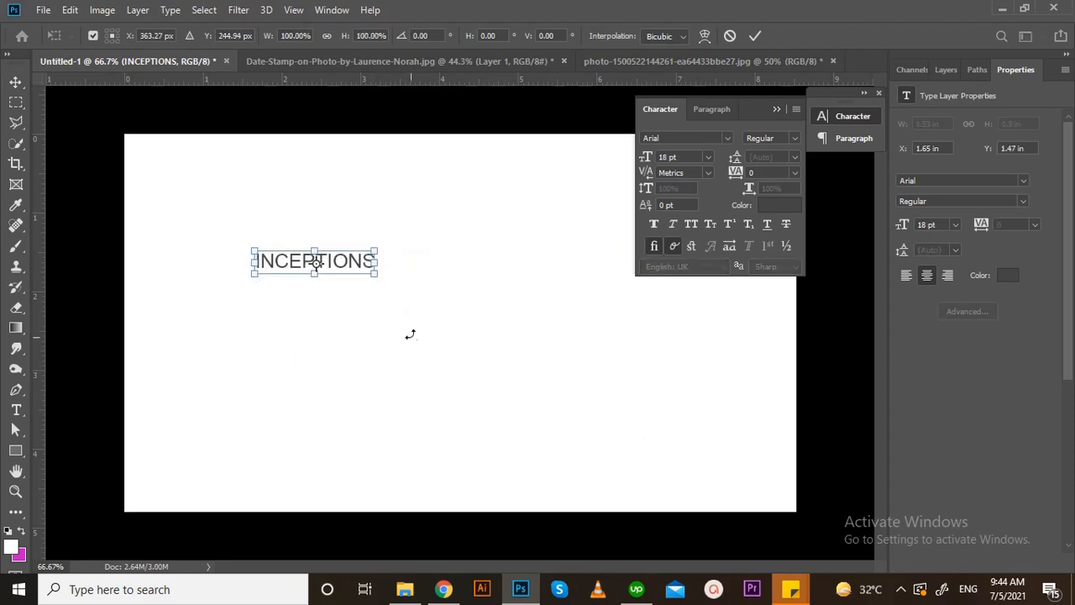
Enlarge the INCEPTIONS text proportionally, set its font size to 60 pt and move it down to the middle of the canvas
left_click_drag(375, 277, 630, 398)
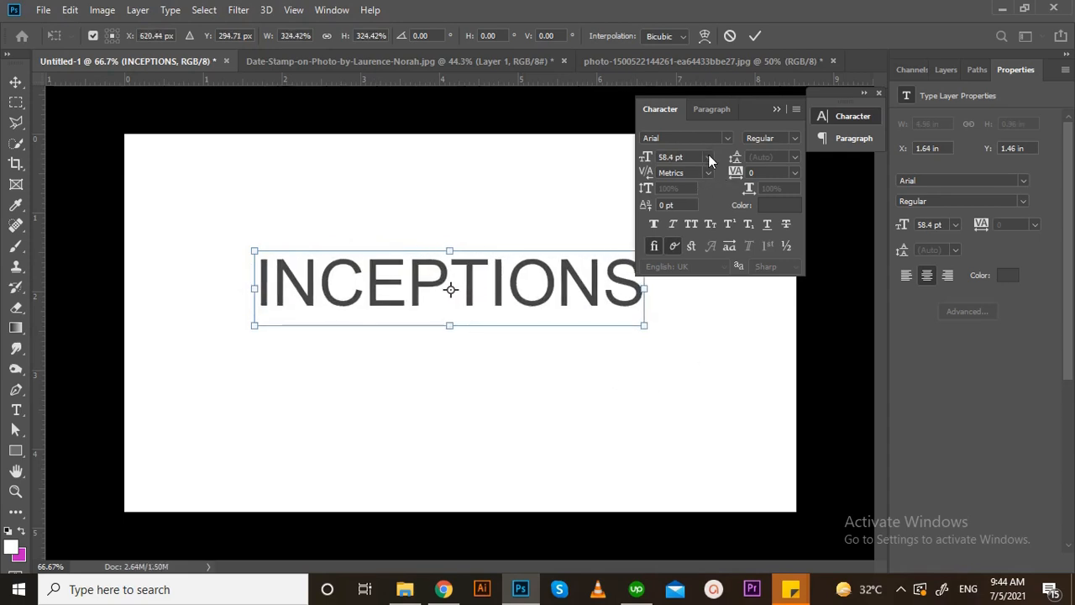
key("Return")
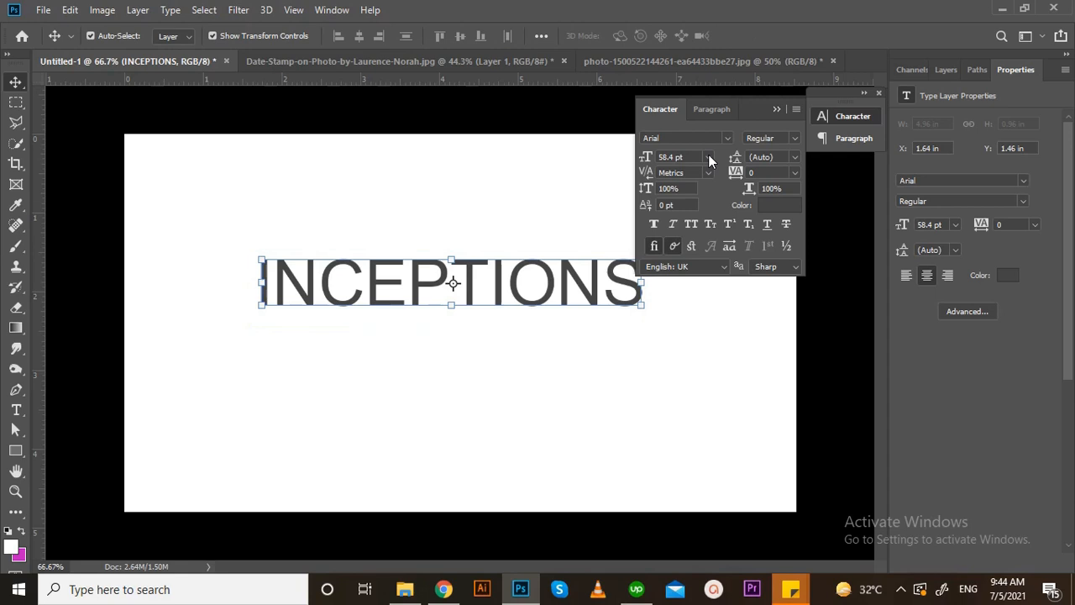
left_click(708, 157)
left_click(689, 345)
left_click_drag(586, 290, 583, 338)
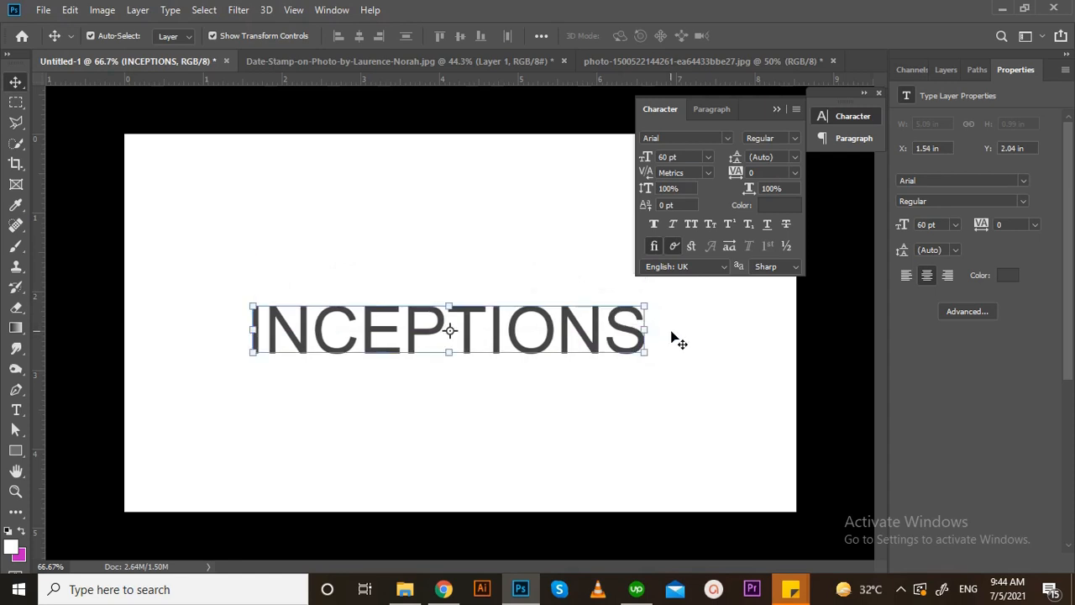
left_click(672, 339)
Replace the final S of the INCEPTIONS text with "TM" in capitals
key("t")
left_click(646, 329)
type("tm")
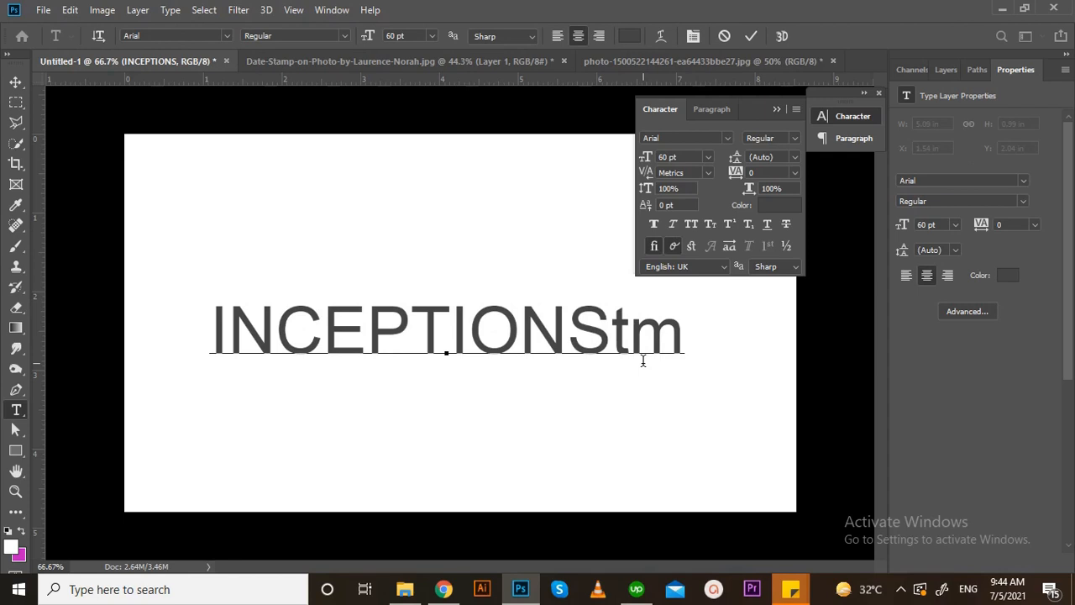
key("BackSpace")
key("BackSpace")
key("BackSpace")
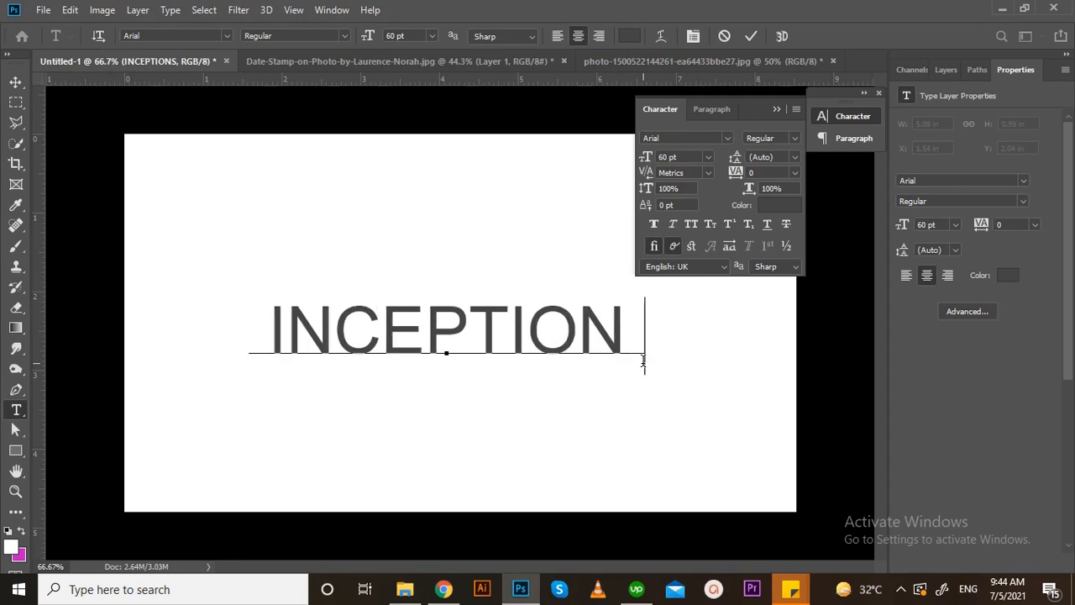
type("TM")
Format the letters TM at the end of INCEPTION as superscript, commit the text and deselect it
left_click_drag(579, 329, 665, 332)
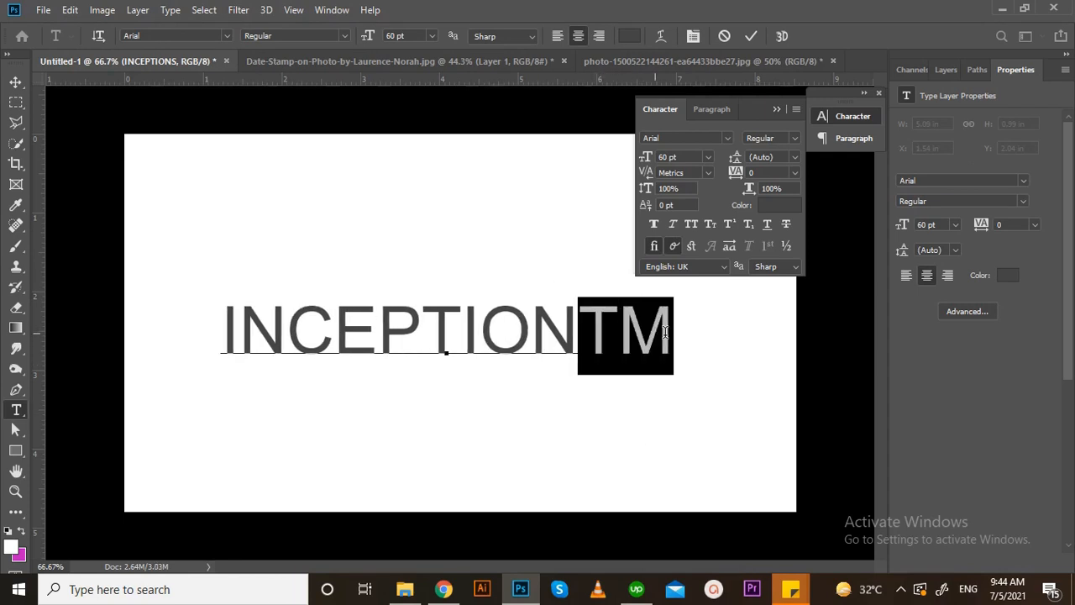
left_click(730, 224)
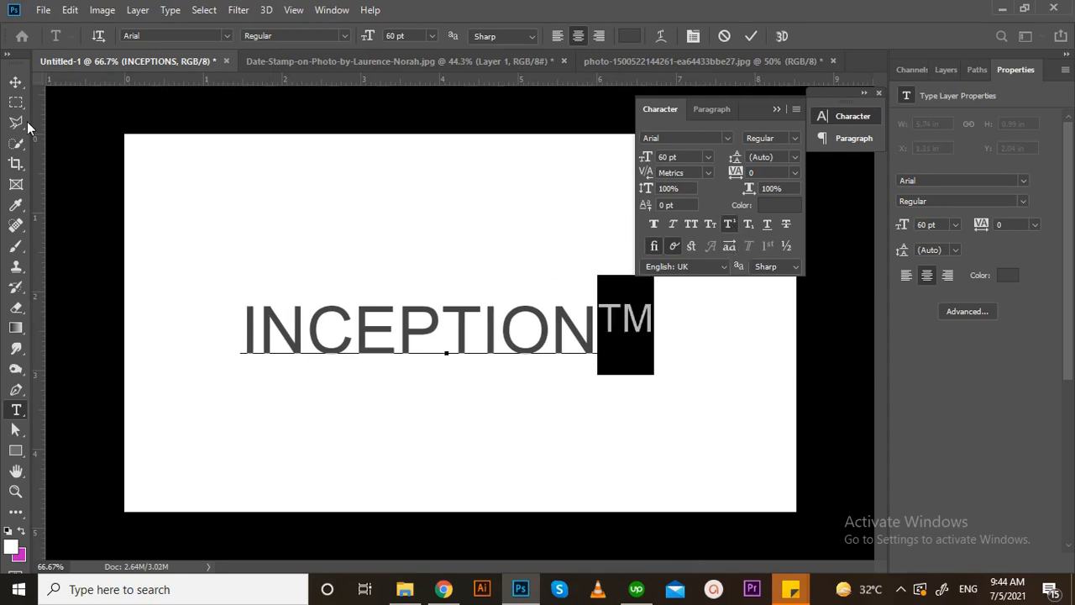
left_click(16, 82)
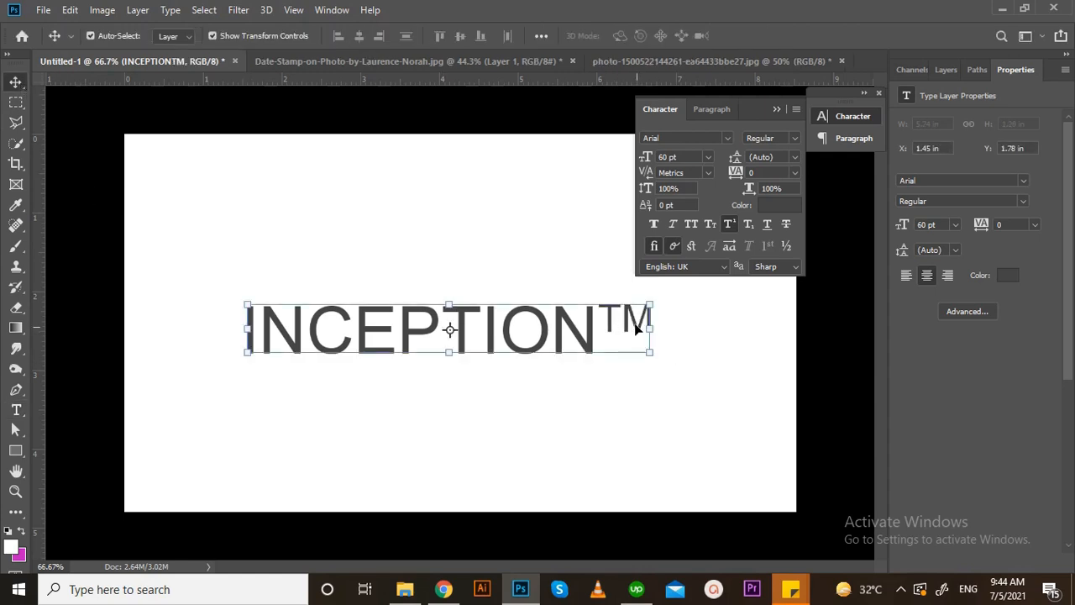
left_click(685, 326)
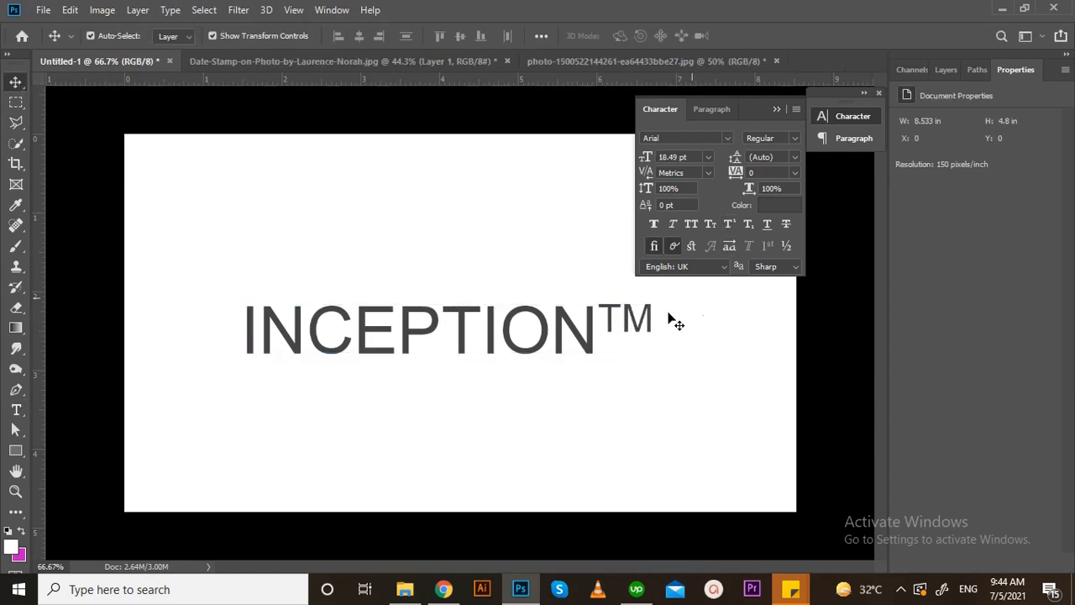
Place a separate point text reading "TM" above the INCEPTION text
key("t")
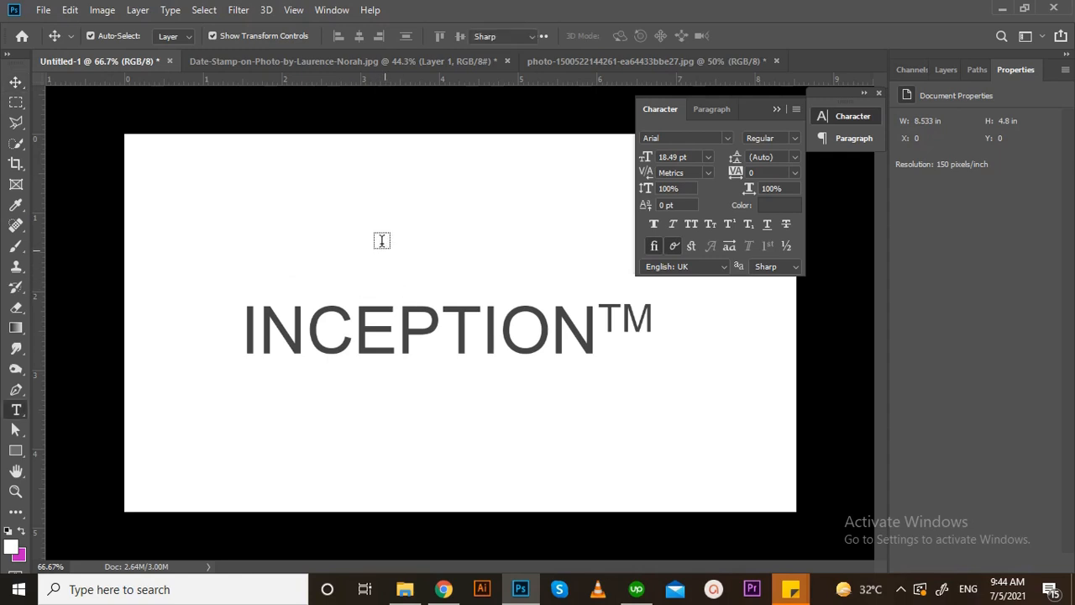
left_click(386, 245)
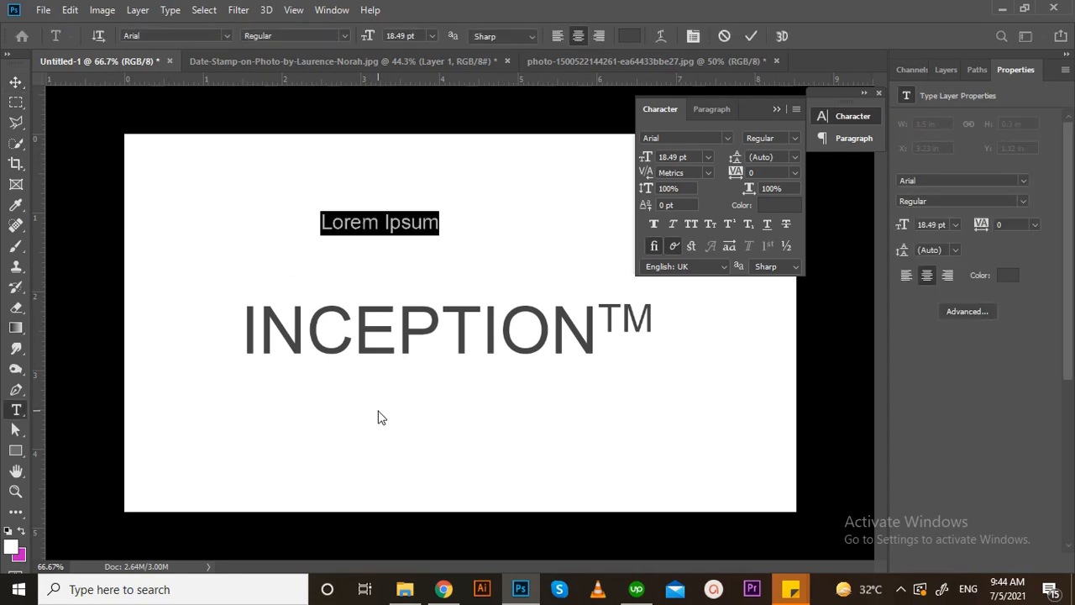
type("TM")
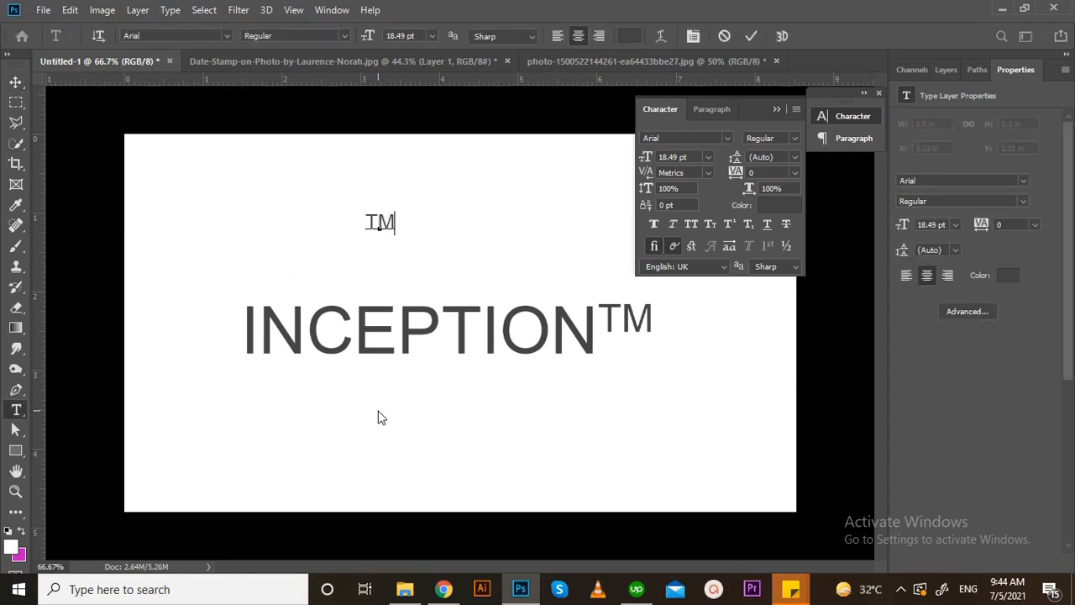
left_click(15, 84)
Delete the letters TM from the end of the INCEPTION text, leaving the separate TM text in place
left_click(642, 328)
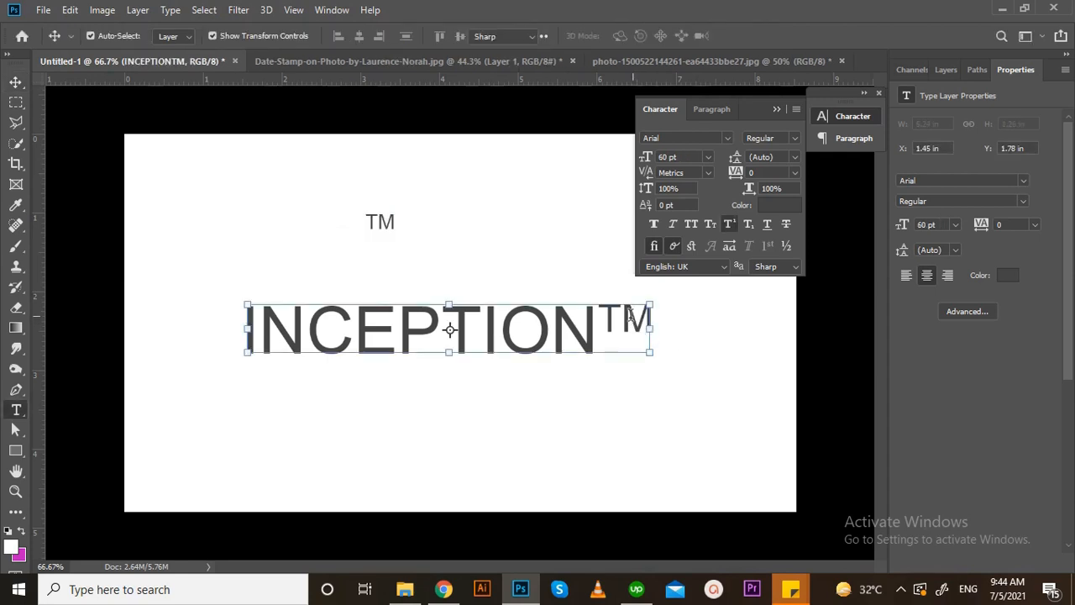
left_click_drag(598, 318, 697, 318)
left_click(661, 329)
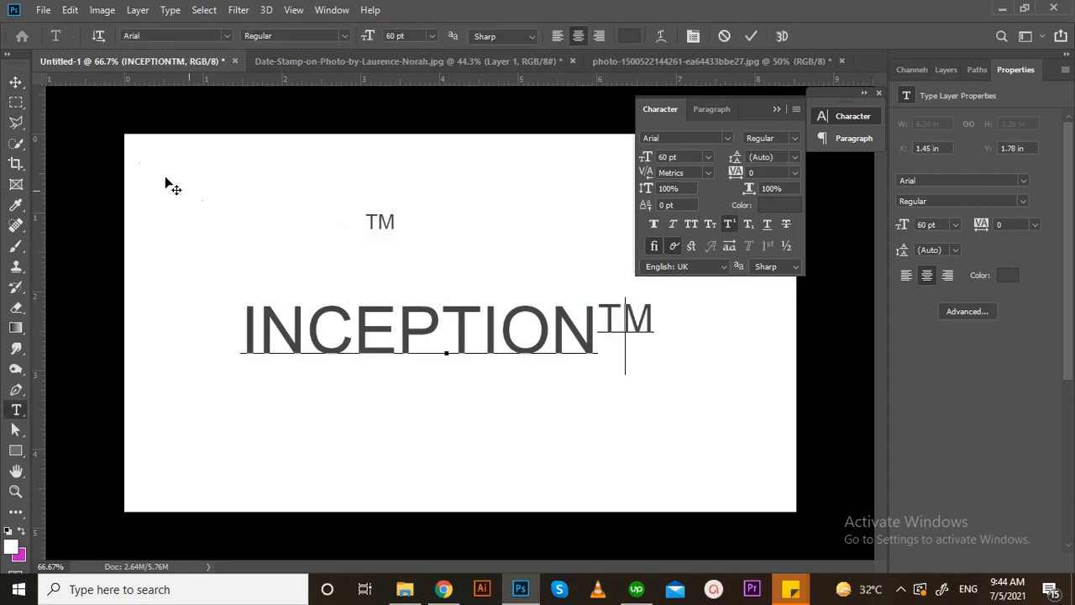
key("BackSpace")
key("BackSpace")
key("ctrl")
Try moving the separate TM text to the upper-right corner of INCEPTION, and remove it from the canvas
left_click_drag(396, 227, 649, 308)
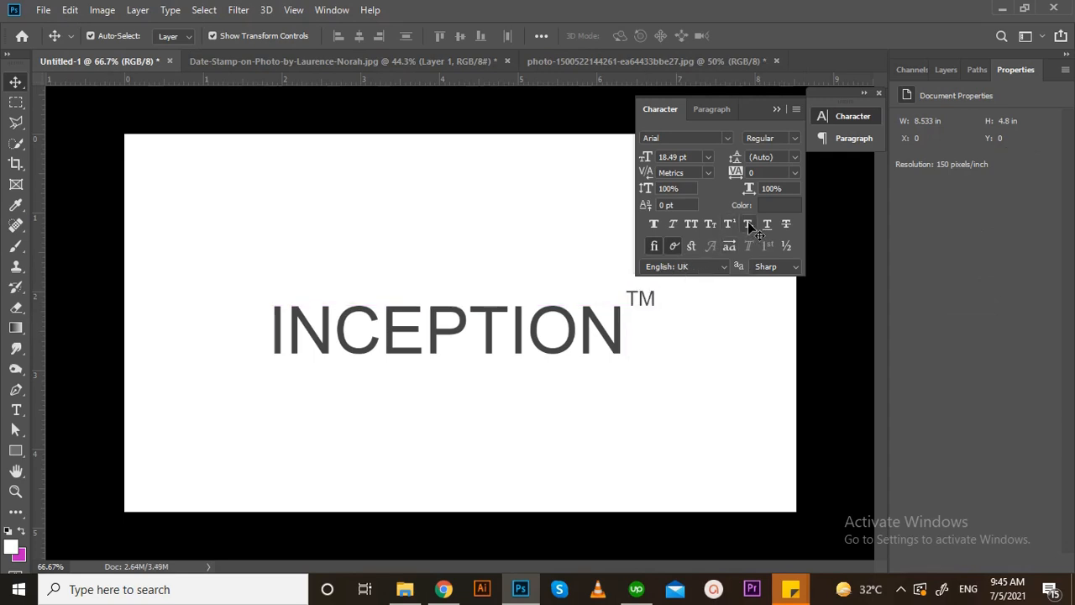
left_click(645, 311)
key("ctrl+z")
key("ctrl+z")
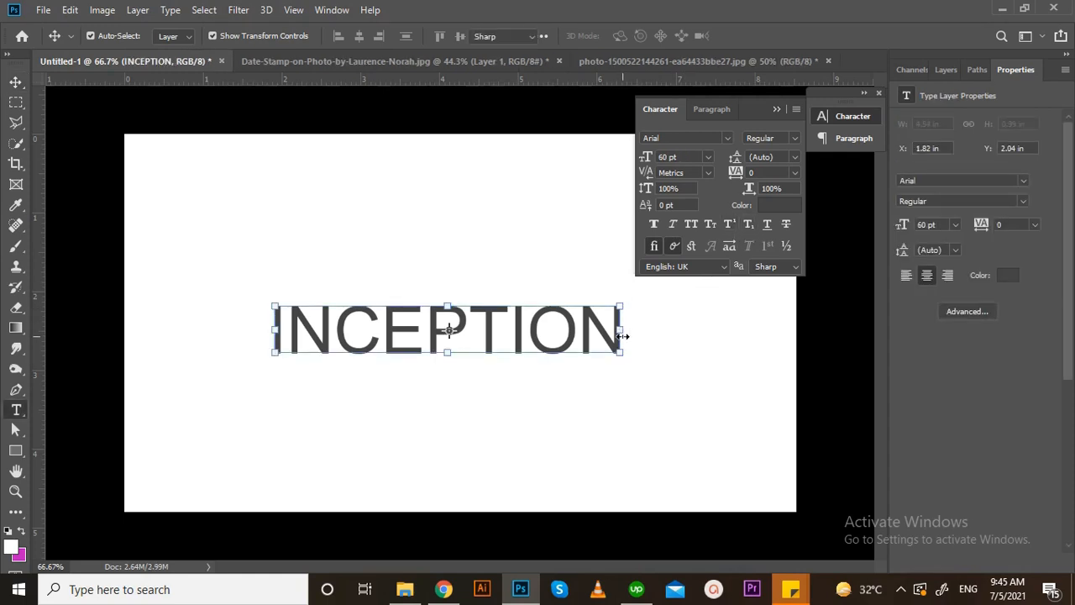
Add the letter "R" to the end of INCEPTION, format it as subscript and commit the text
key("t")
left_click(630, 341)
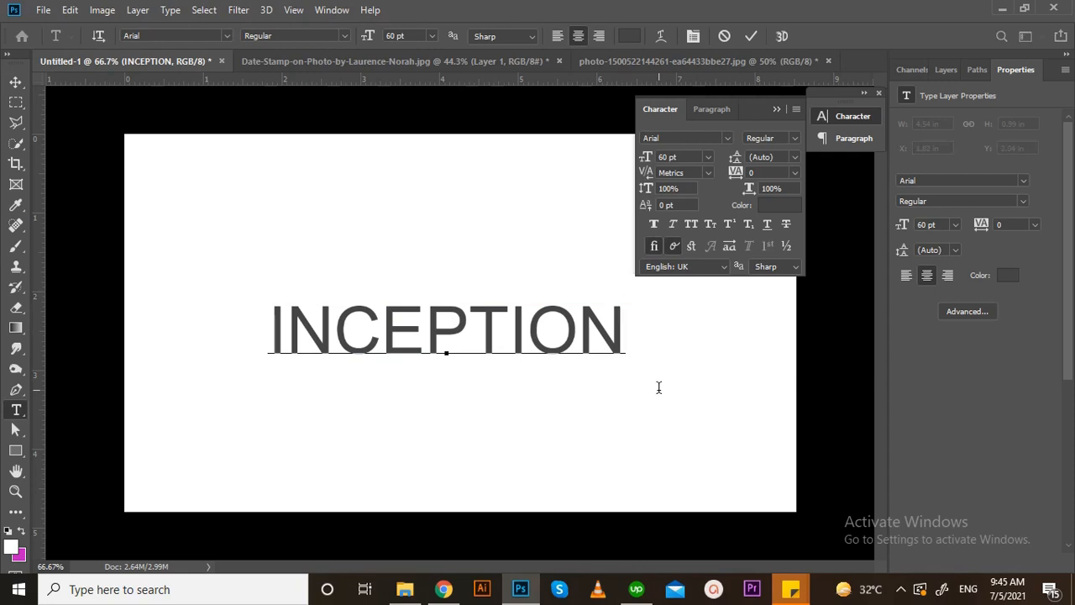
type("R")
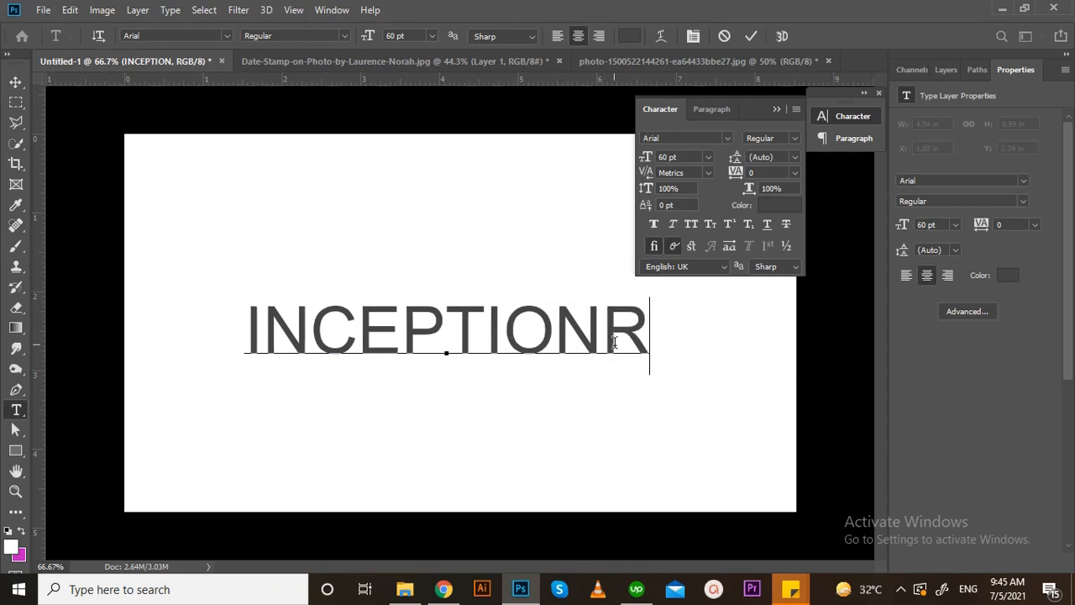
key("shift+Left")
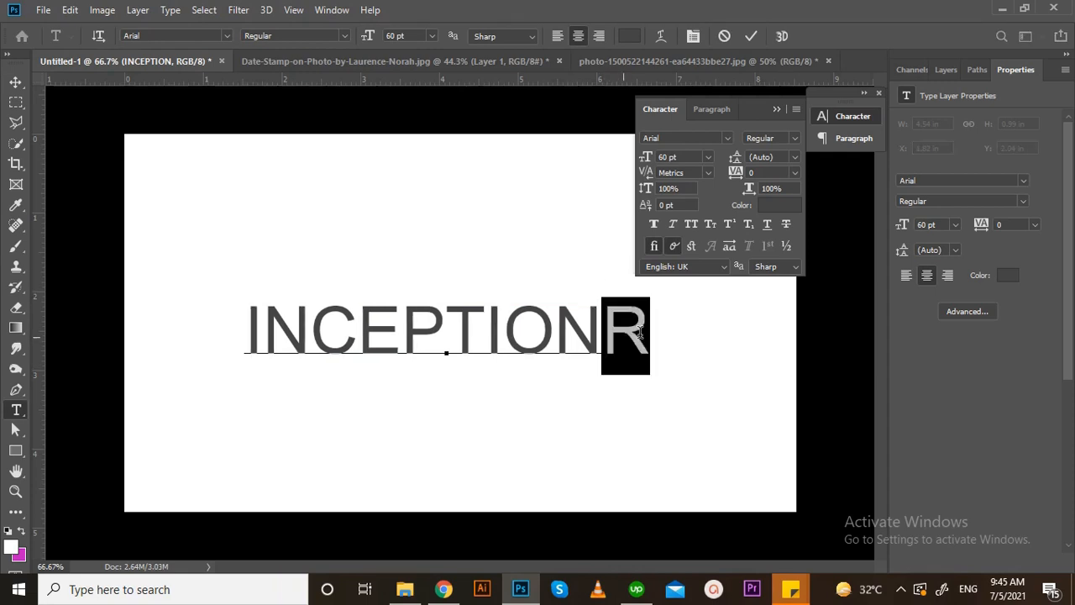
left_click(748, 224)
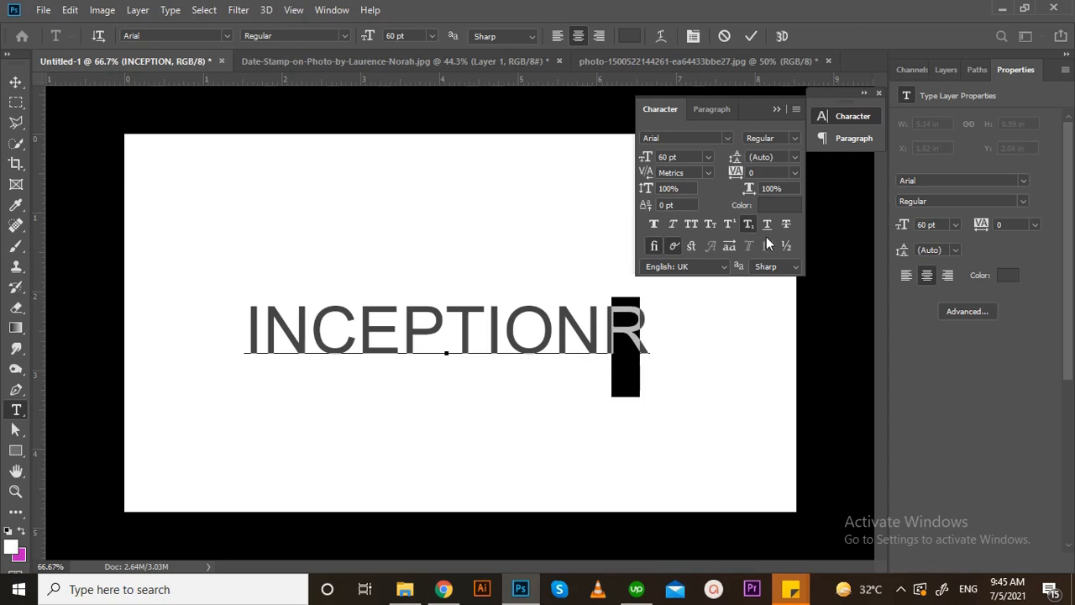
left_click(16, 81)
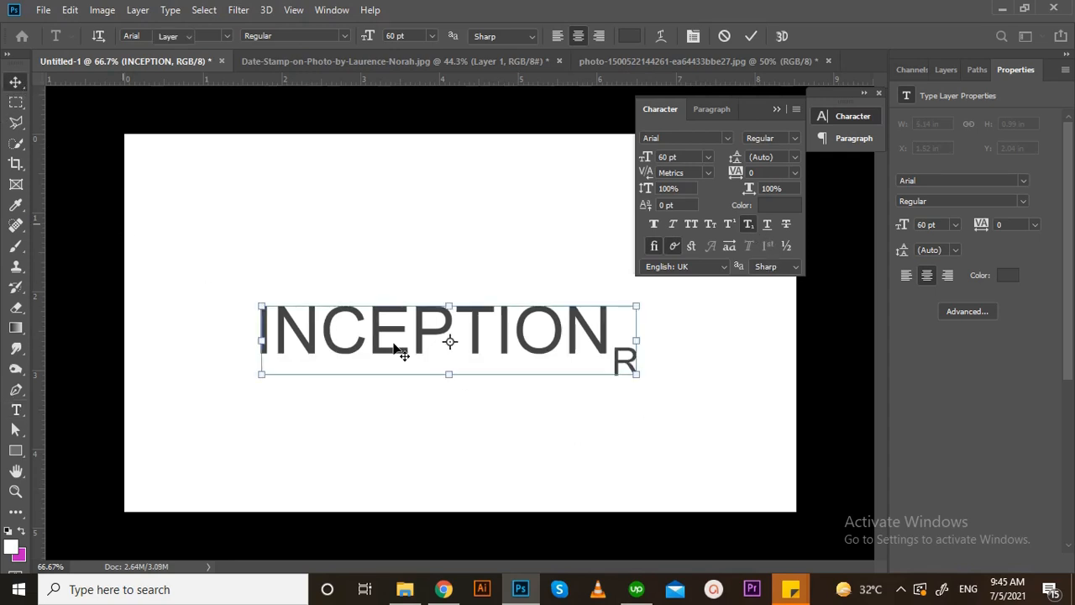
left_click(696, 391)
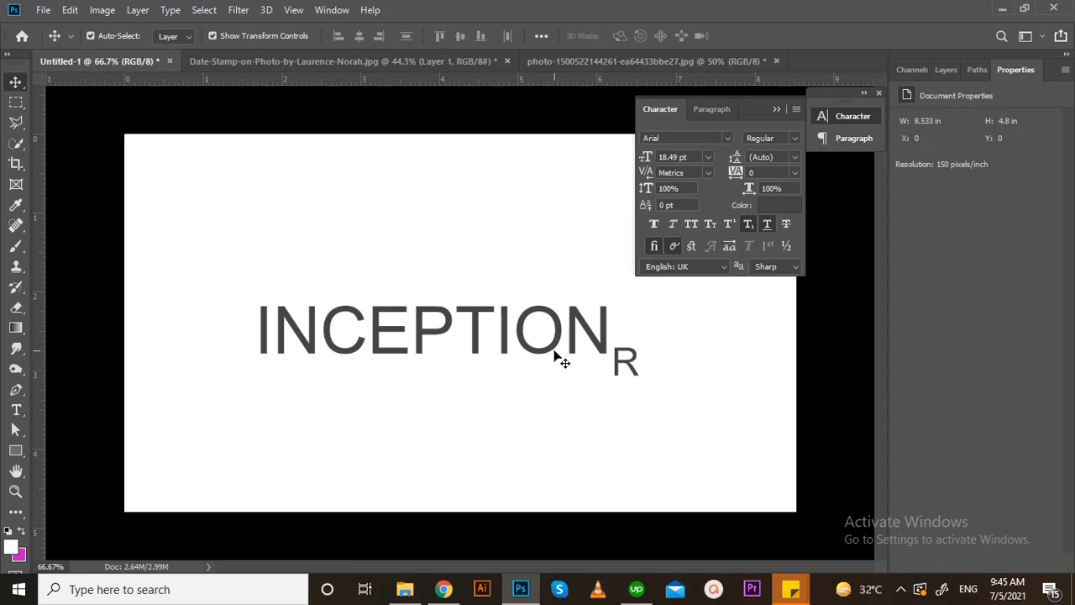
Underline the whole INCEPTIONR text, trying strikethrough as well, and turn off its standard ligatures
left_click(559, 356)
left_click(767, 227)
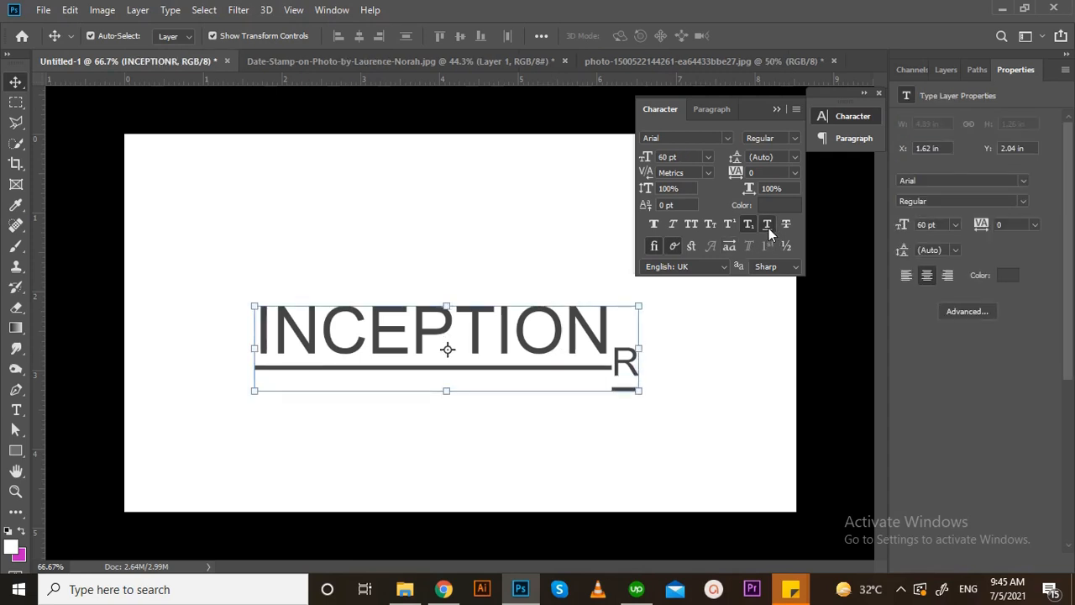
left_click(786, 227)
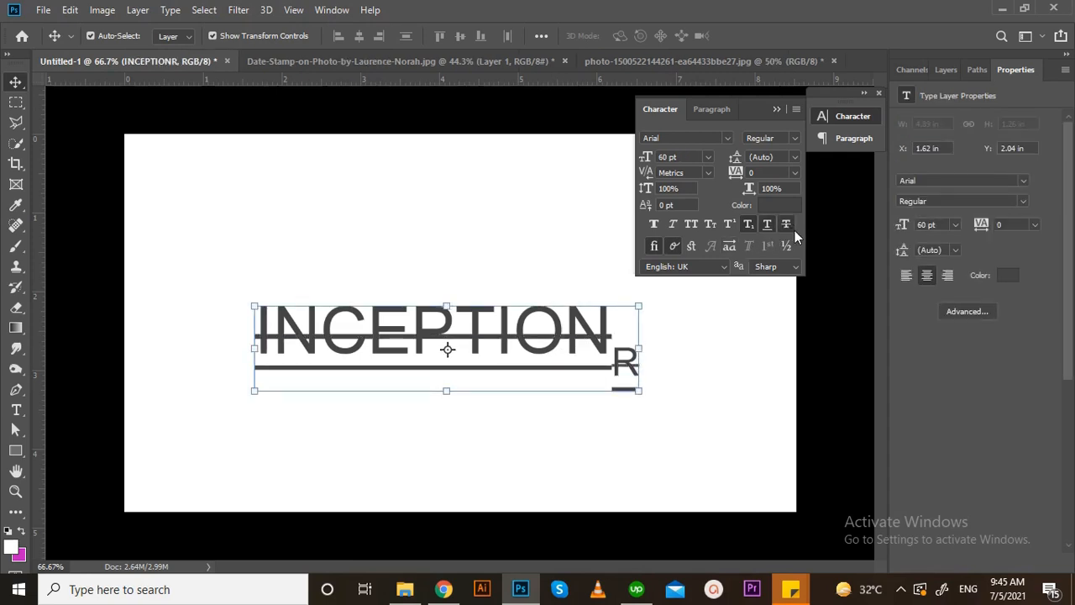
left_click(786, 225)
left_click(674, 246)
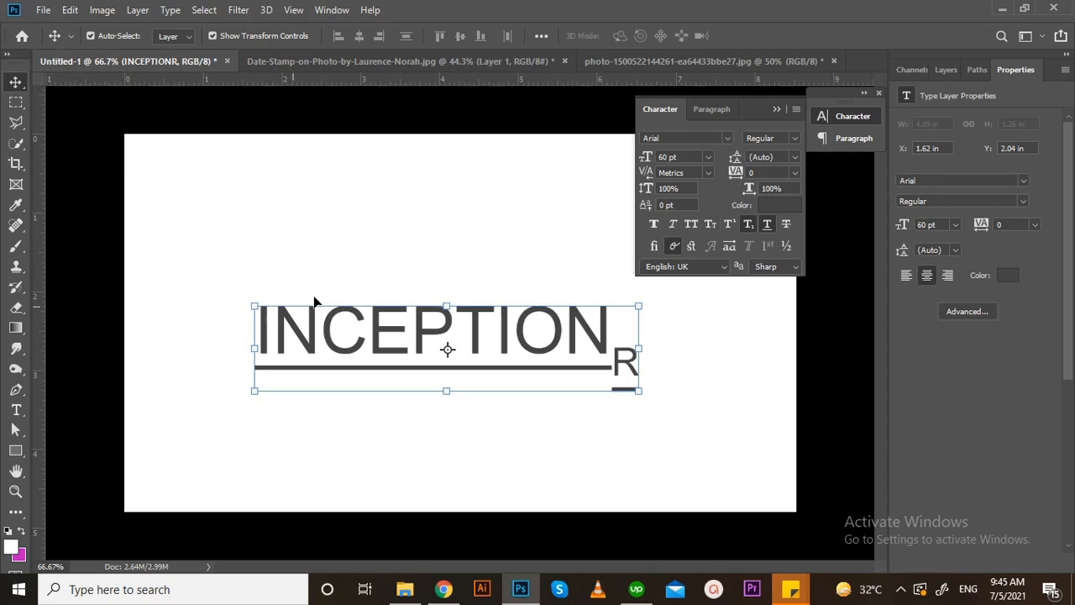
Draw a rectangle shape of about 228 × 198 px above the beginning of the INCEPTION text
left_click(17, 451)
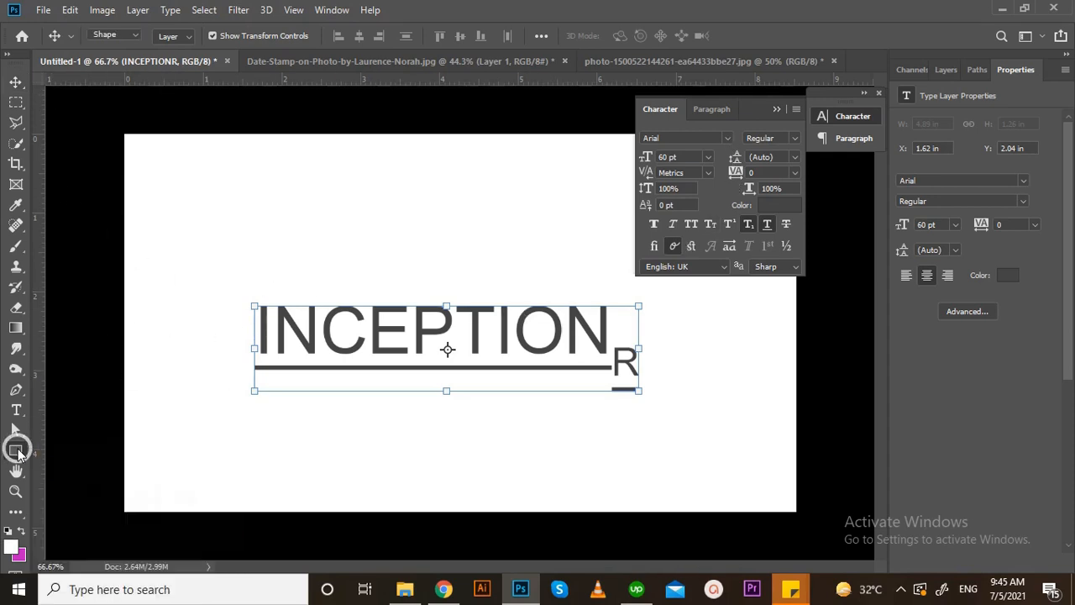
left_click(16, 452)
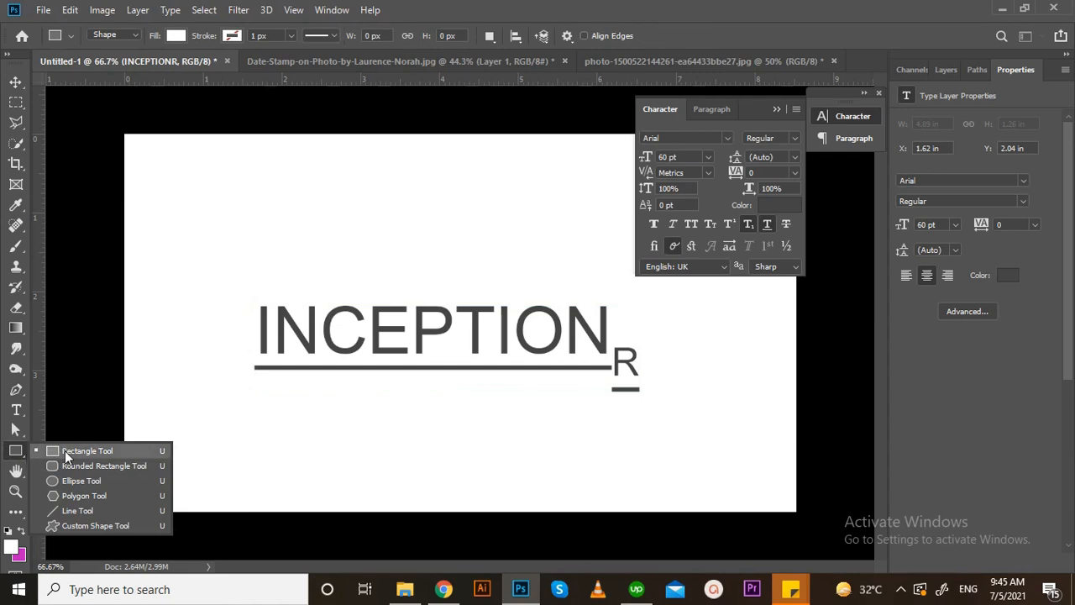
left_click(65, 450)
left_click_drag(294, 249, 333, 282)
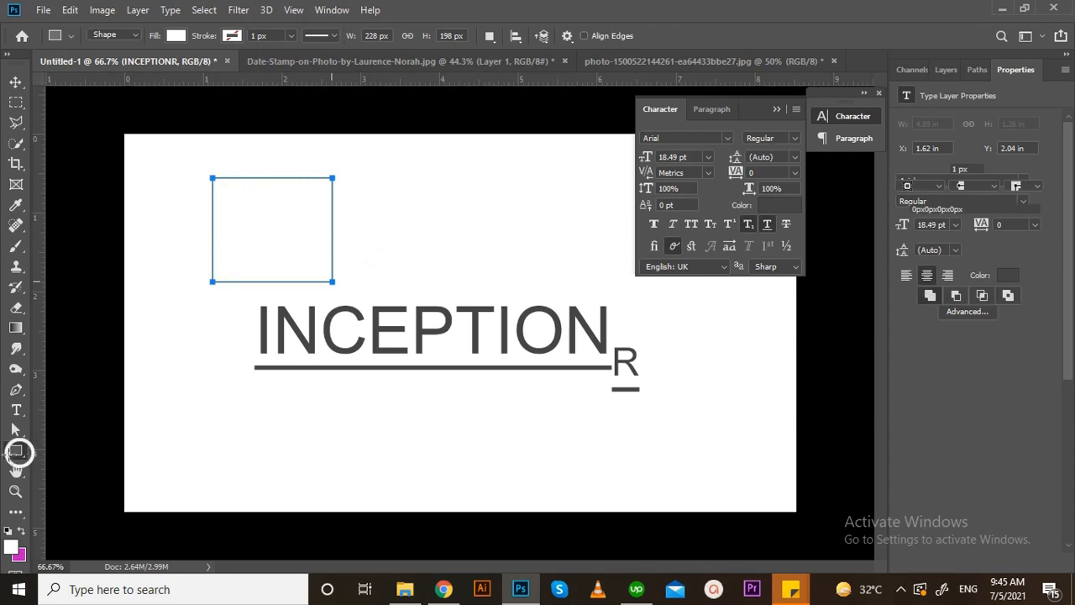
Choose the Custom Shape tool and look through the available preset shapes
right_click(17, 452)
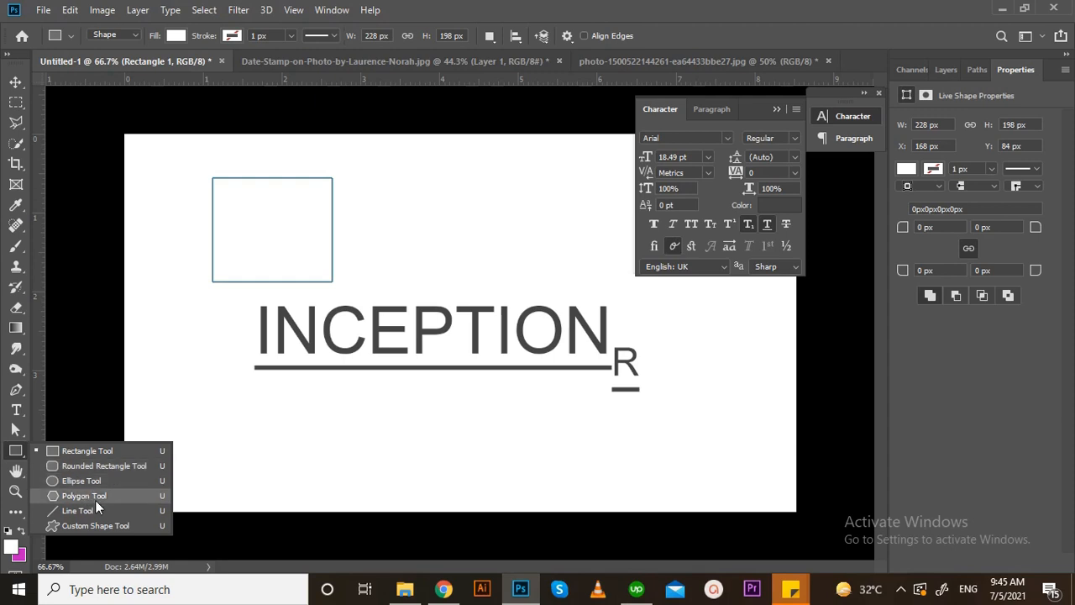
left_click(96, 526)
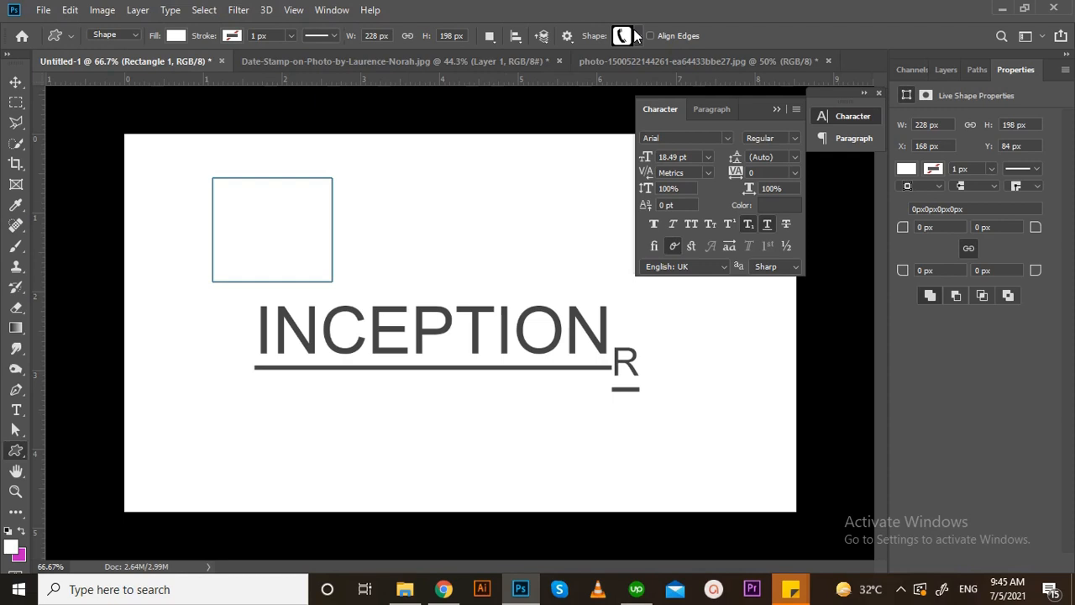
left_click(636, 35)
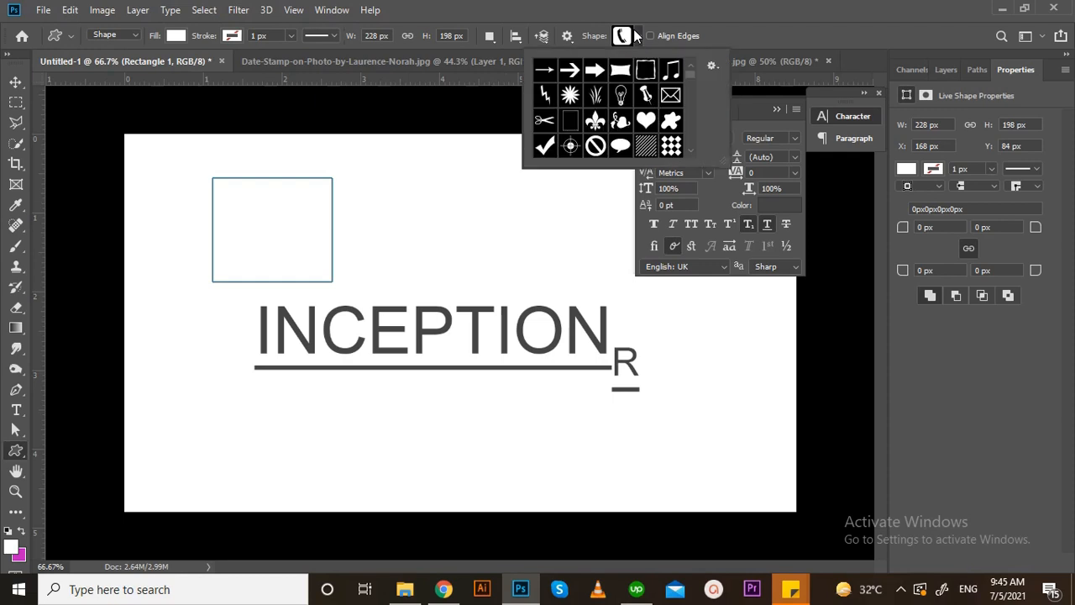
left_click_drag(685, 76, 683, 104)
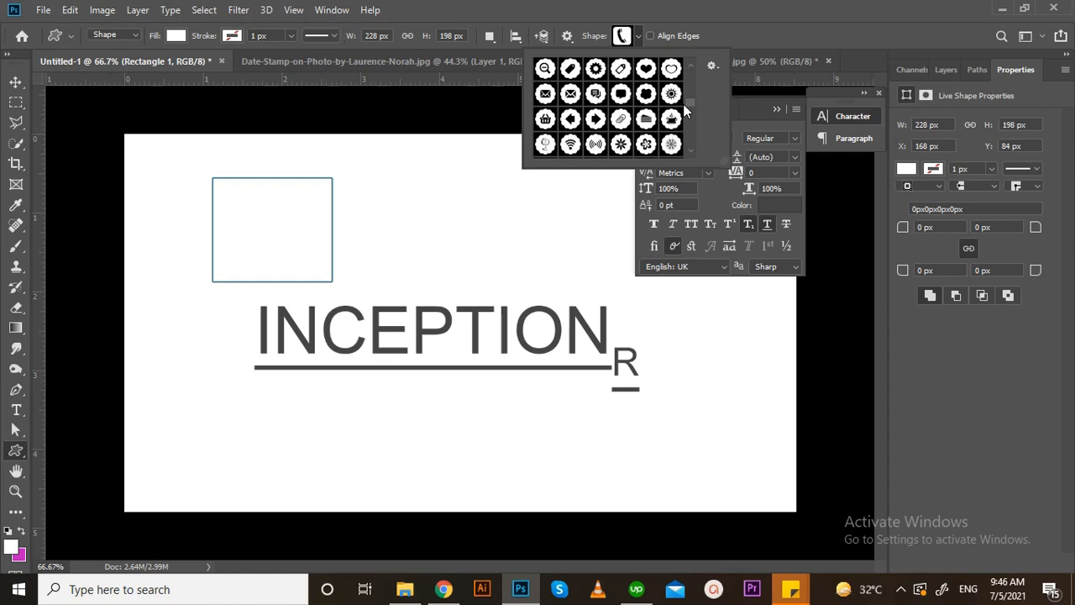
Examine the custom shapes in the Preset Manager and the option for loading .CSH files, without loading any
left_click(713, 66)
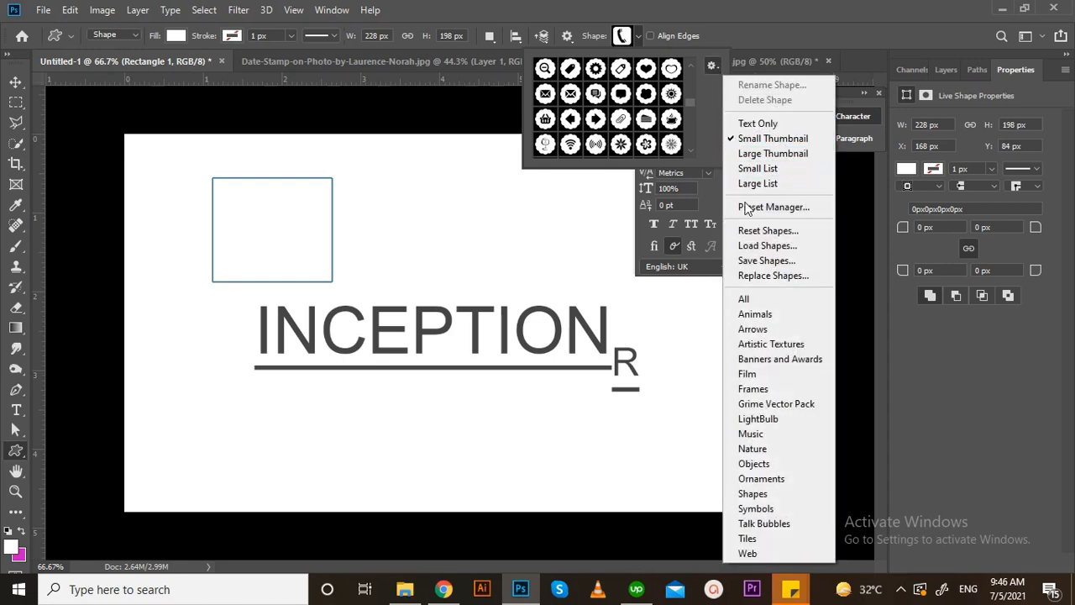
left_click(773, 208)
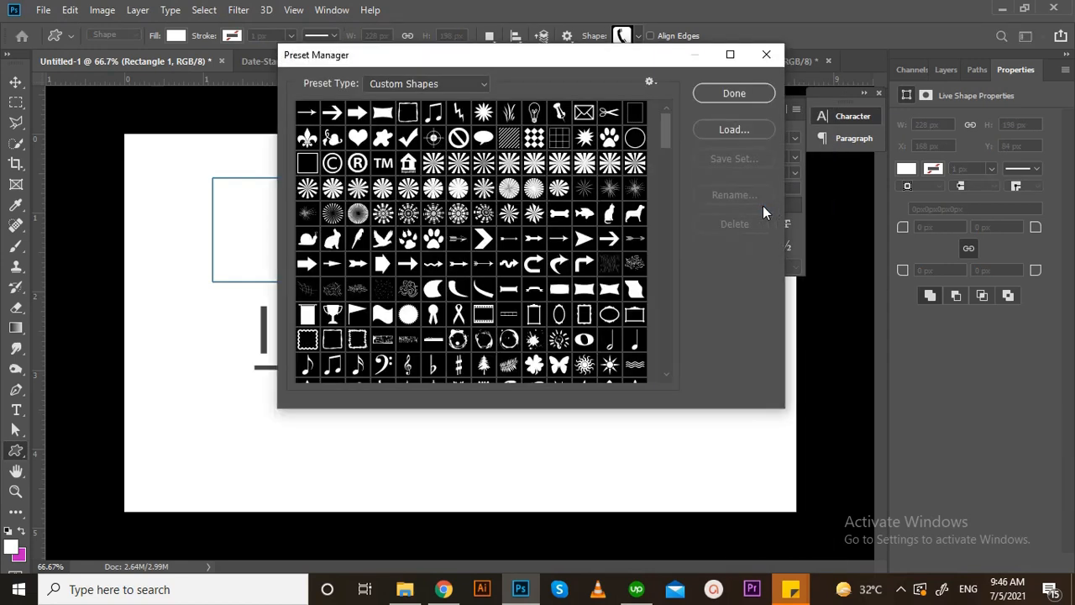
left_click(722, 130)
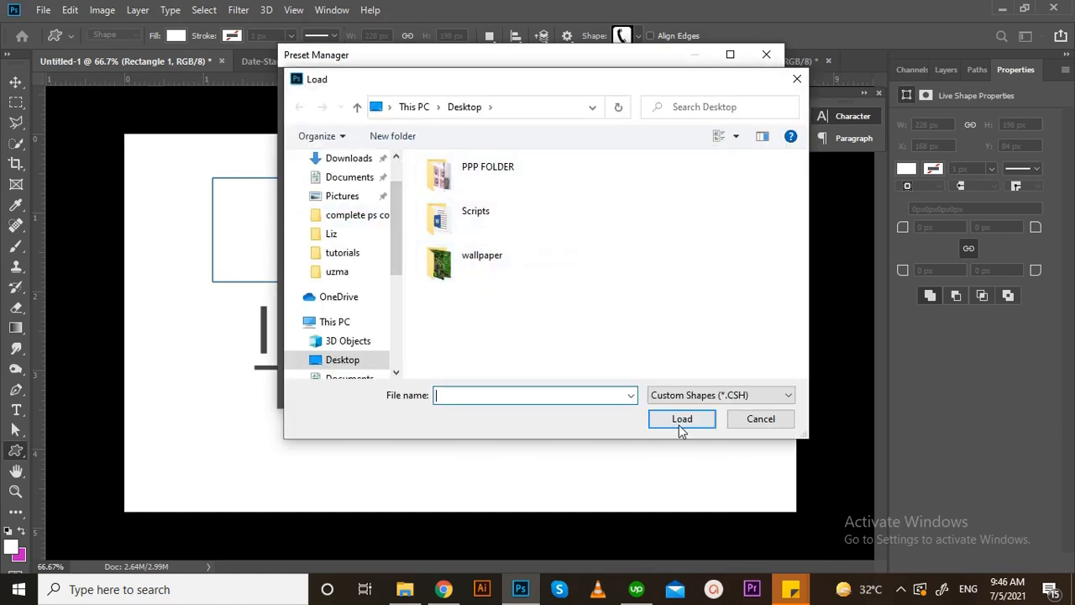
left_click(756, 419)
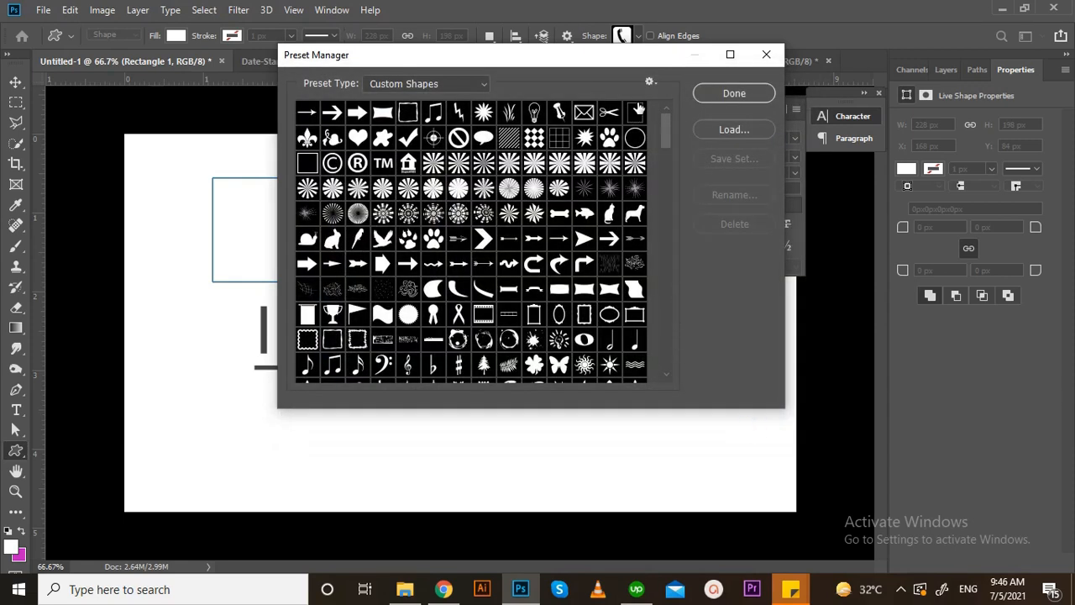
left_click_drag(665, 141, 670, 270)
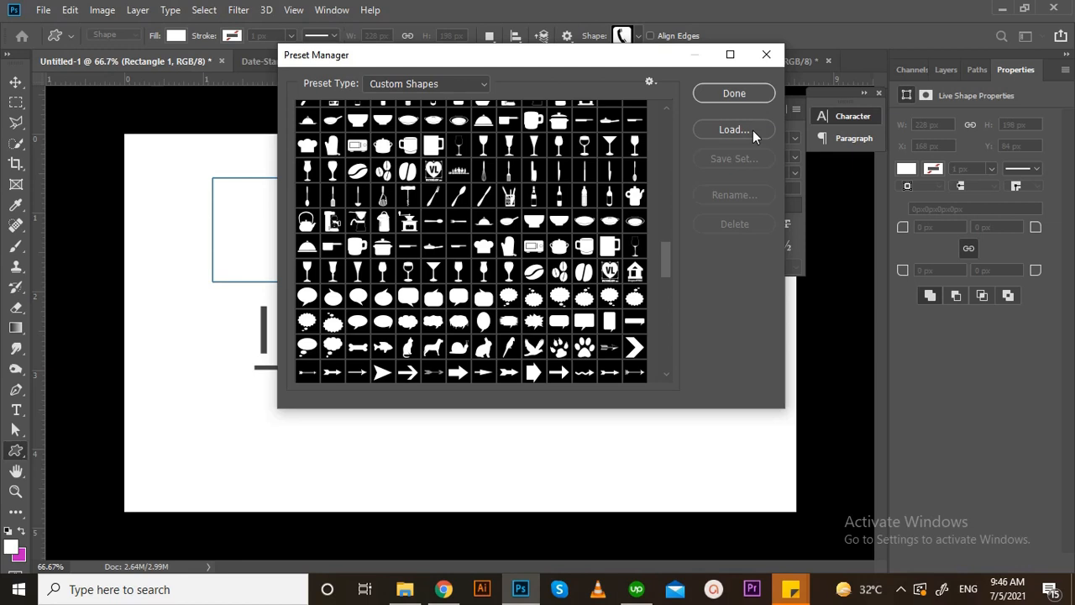
left_click(734, 93)
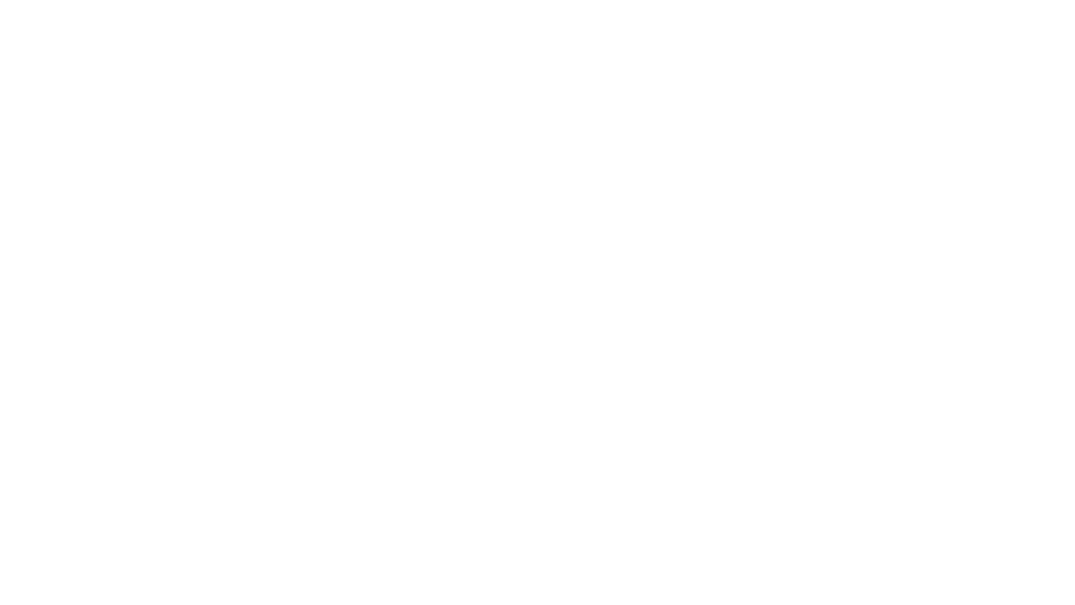
Draw a rectangle of about 208 × 253 px in the upper-left part of the canvas and fill it with green
left_click(49, 451)
left_click_drag(192, 198, 302, 330)
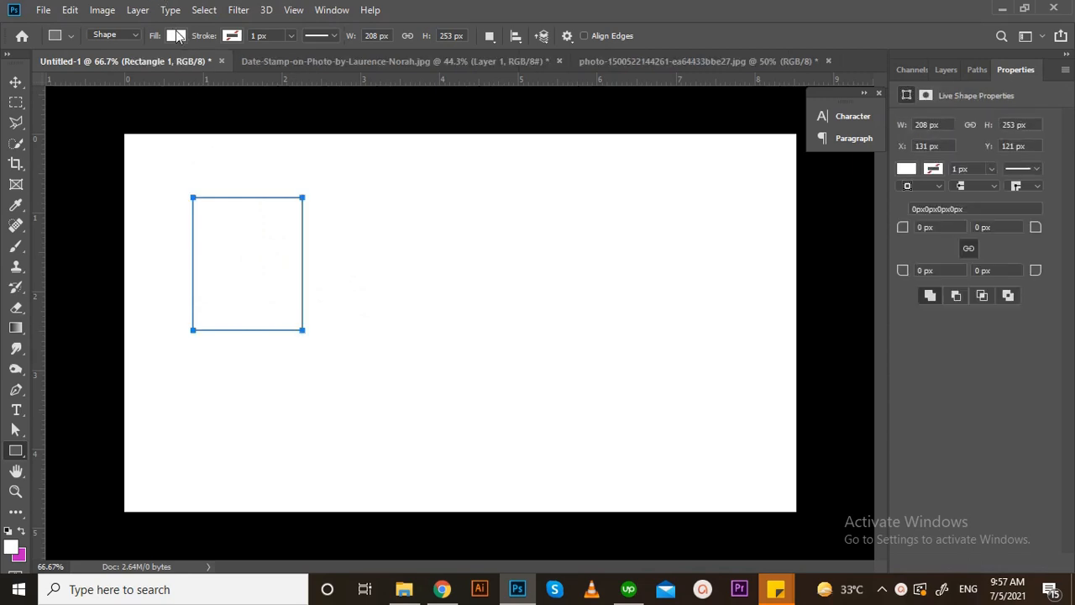
left_click(175, 34)
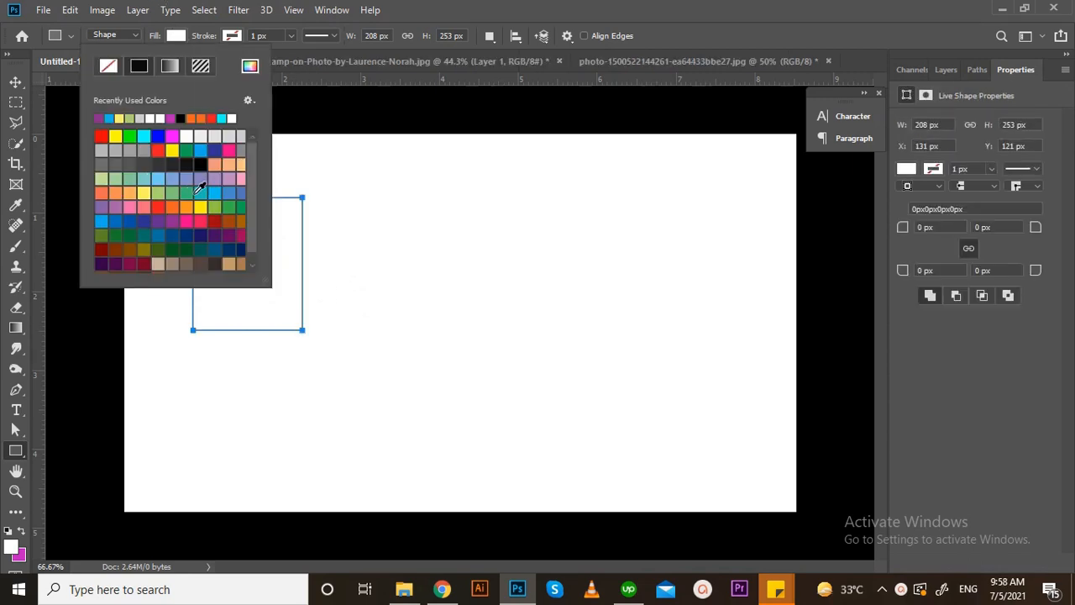
left_click(187, 193)
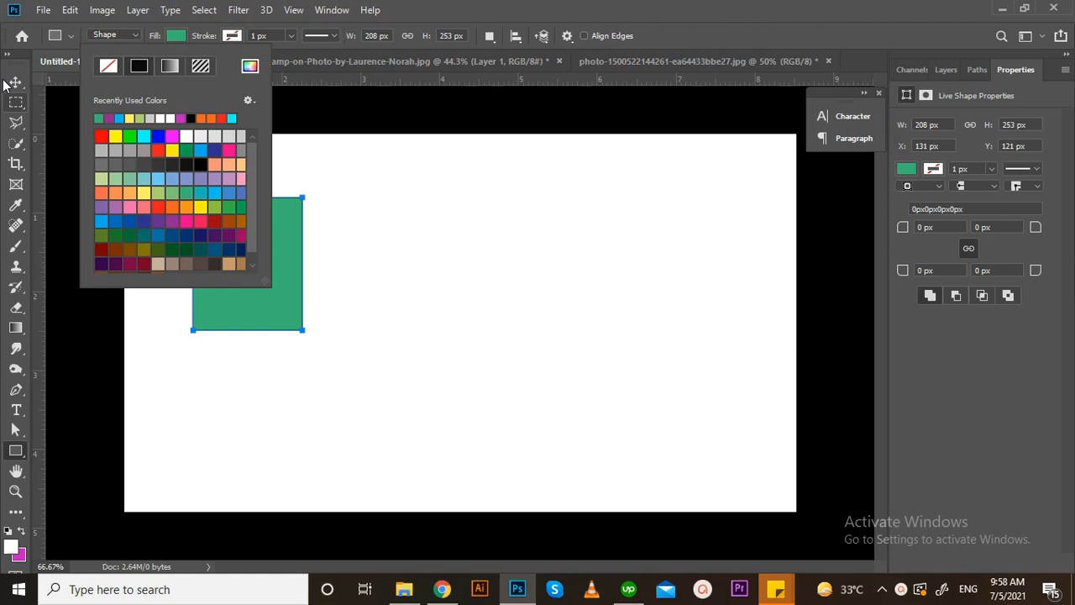
Draw a circle of about 219 px in diameter to the right of the green rectangle
left_click(24, 456)
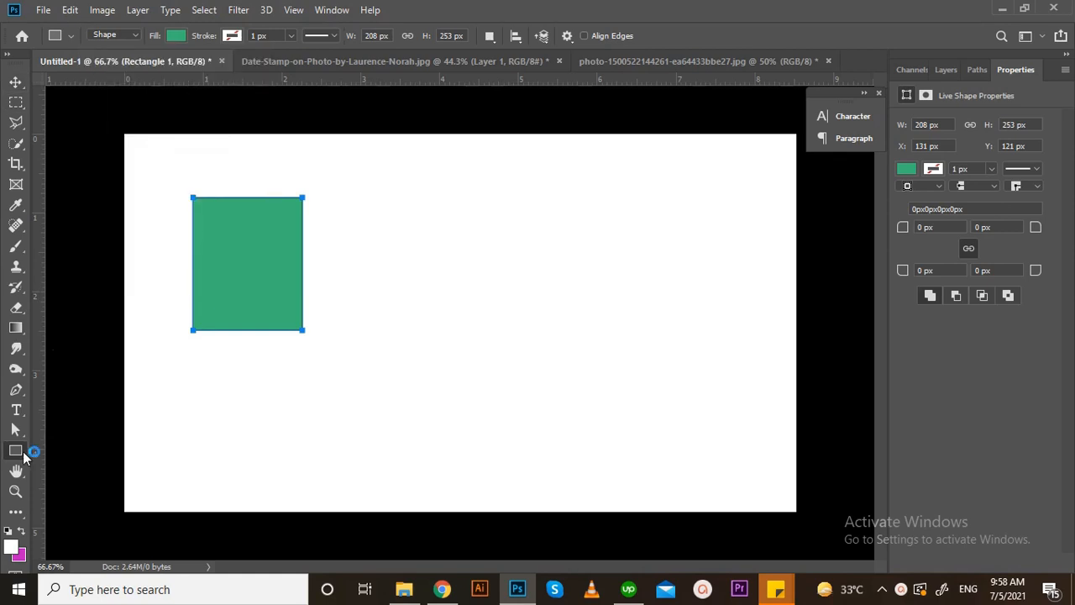
left_click(49, 479)
left_click_drag(377, 188, 528, 303)
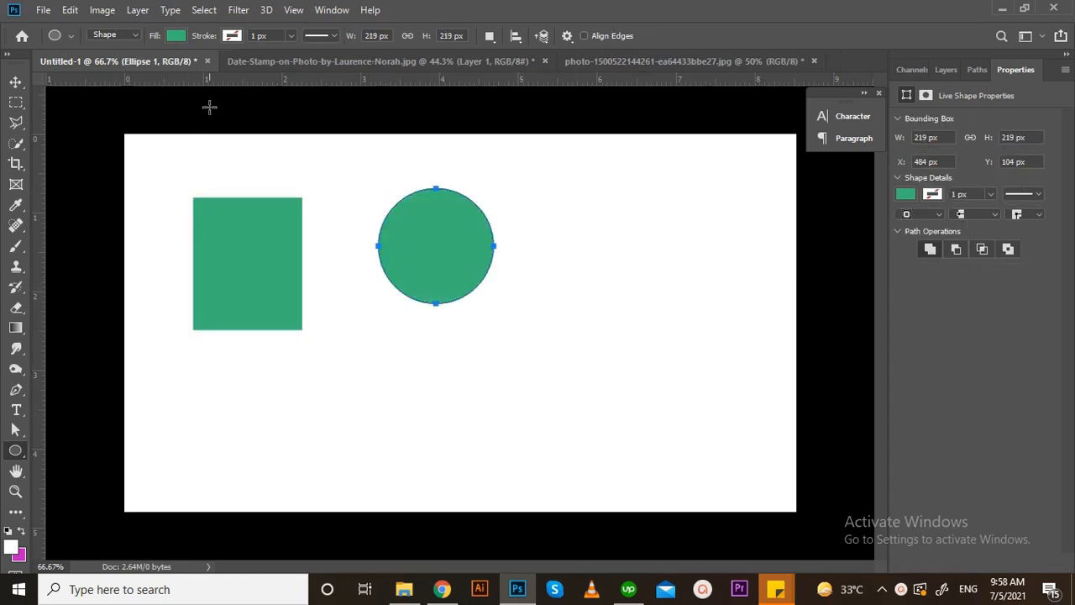
Give the circle a white fill and a black stroke, and enlarge it proportionally to about 477 px in diameter
left_click(176, 35)
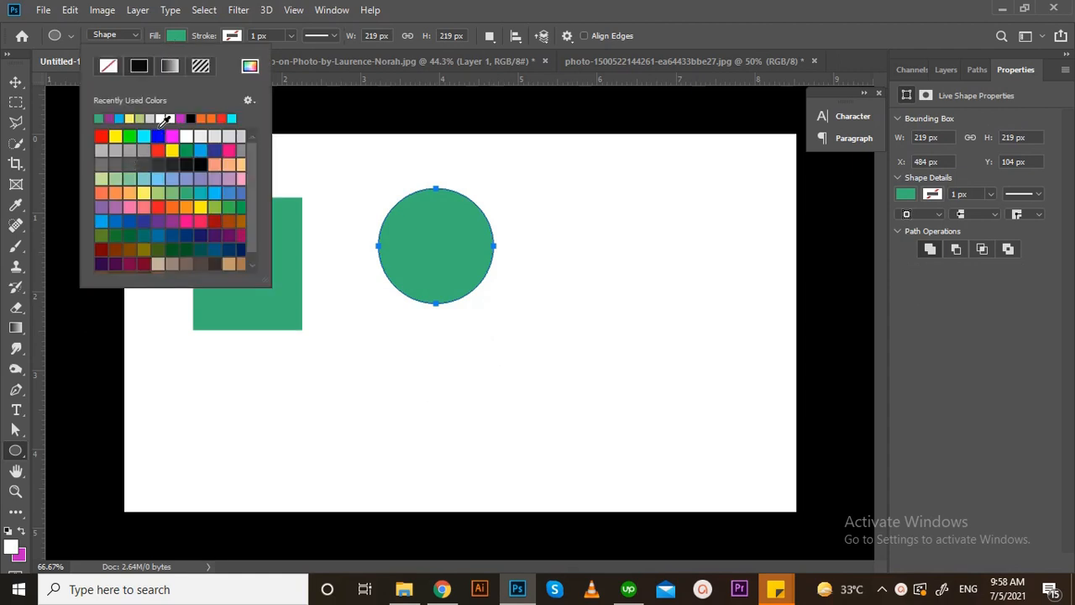
left_click(170, 118)
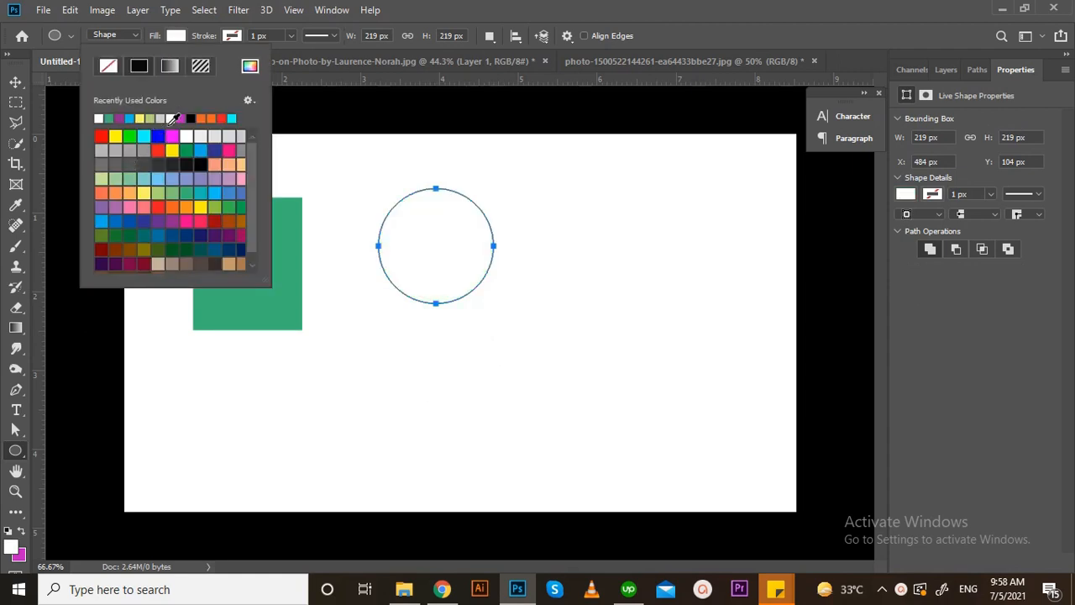
left_click(239, 38)
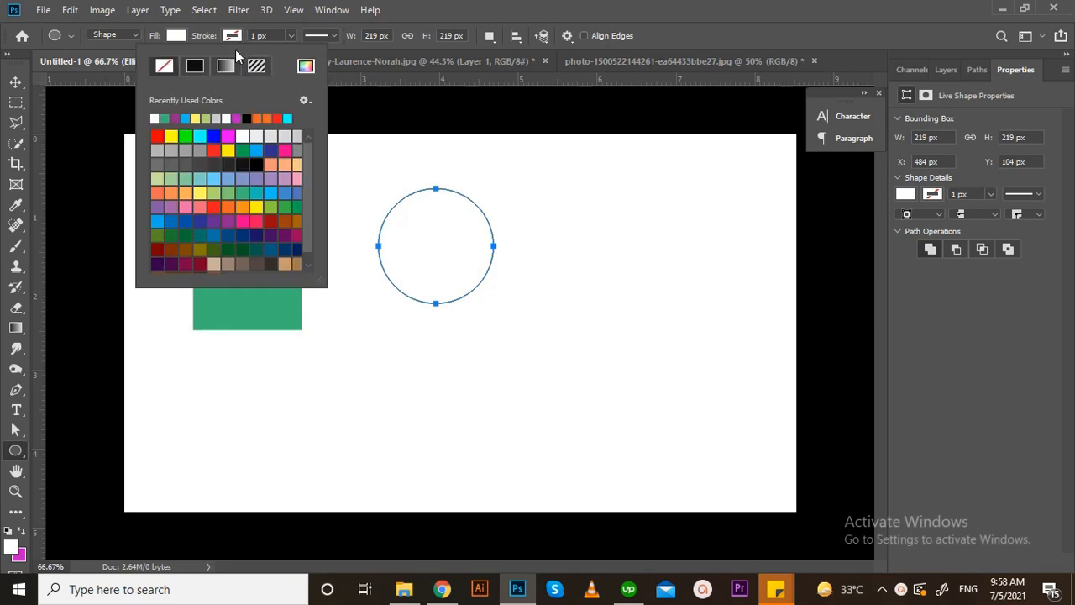
left_click(244, 163)
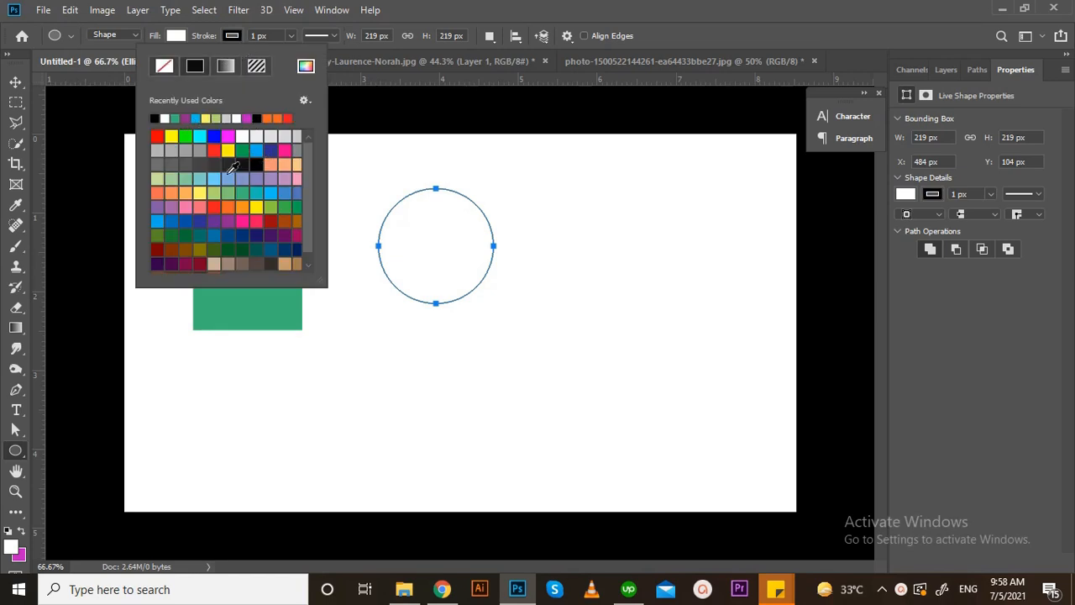
left_click(19, 82)
left_click_drag(497, 306, 656, 415)
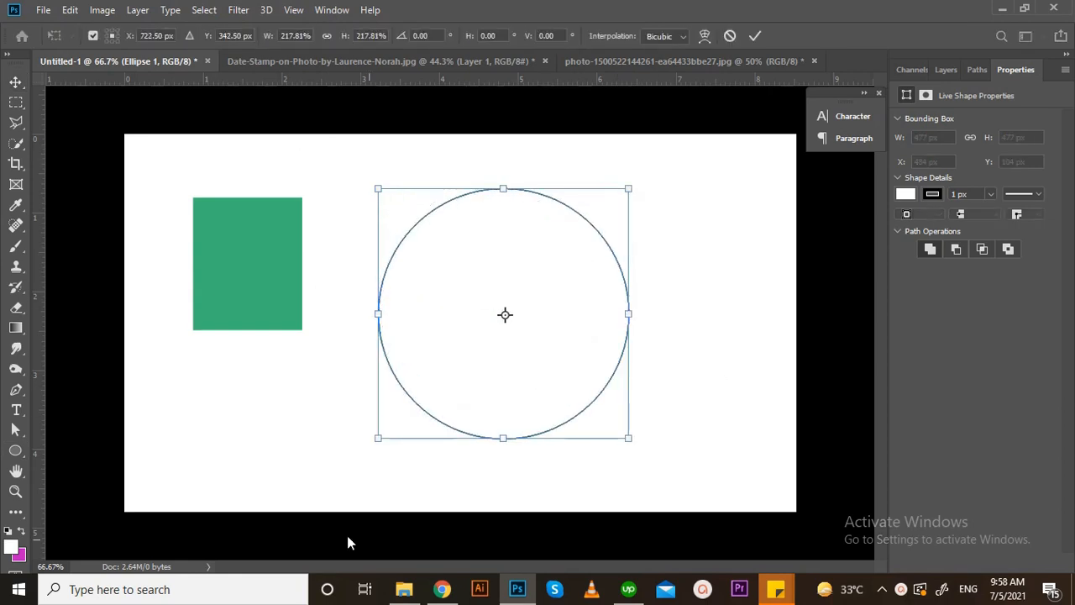
Try placing Lorem ipsum text along the circle's outline and flipping it to the other side of the path
left_click(17, 410)
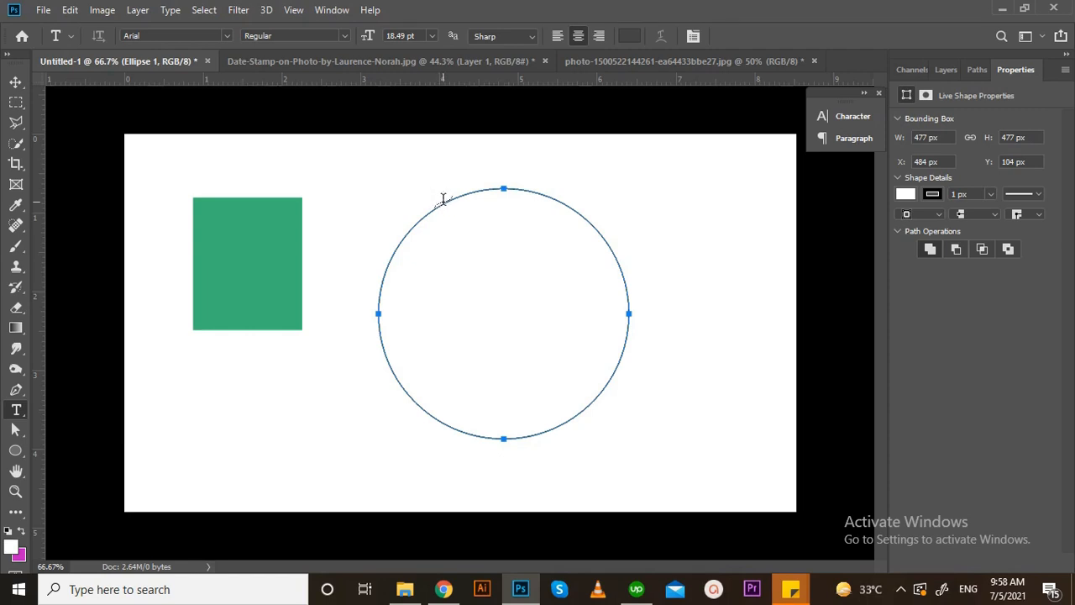
left_click(445, 199)
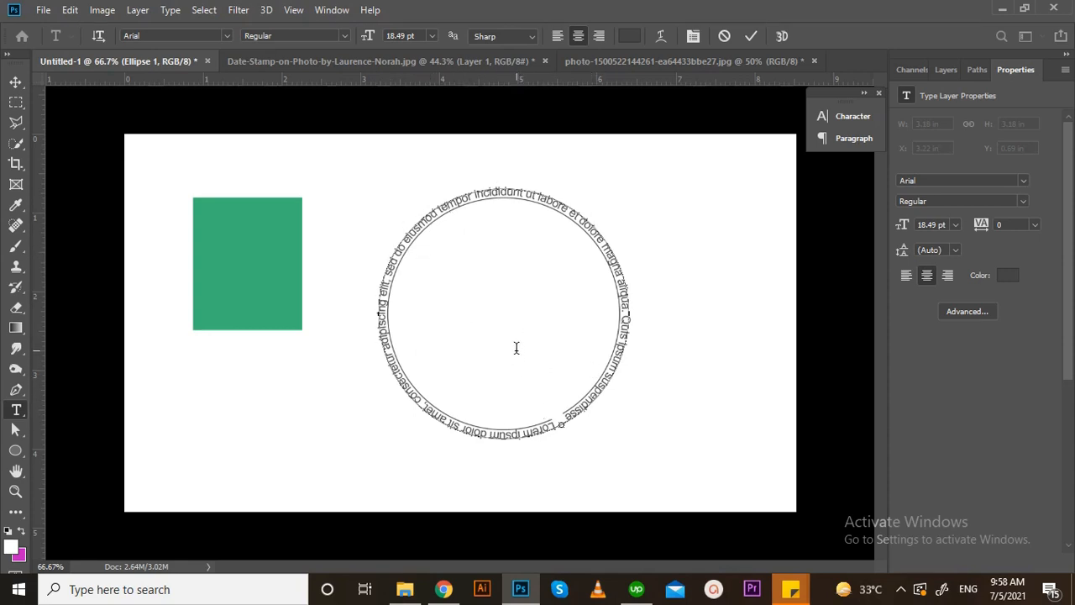
key("ctrl+a")
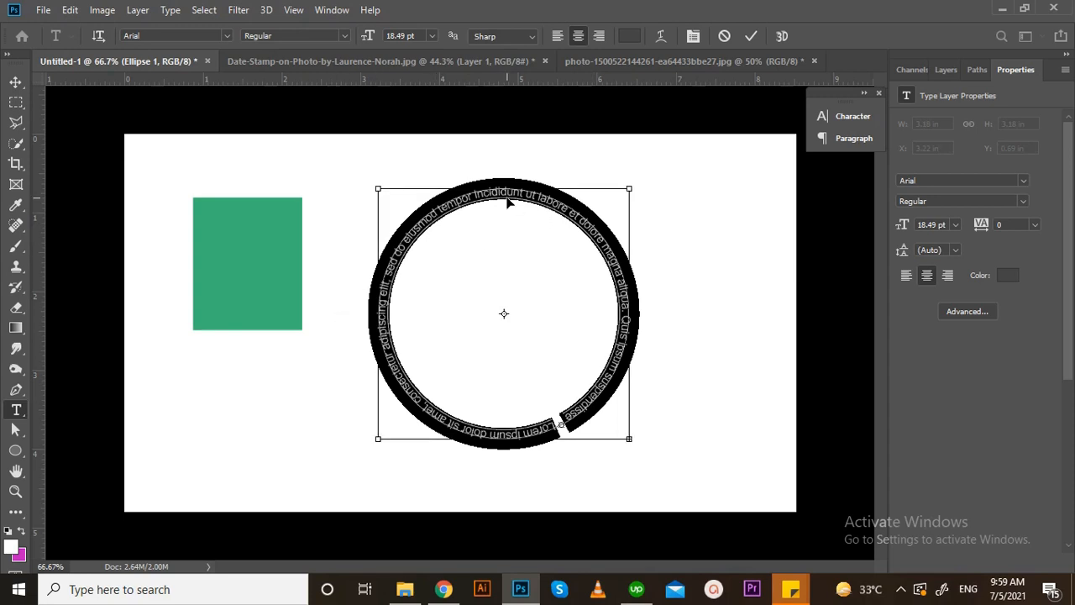
left_click_drag(507, 202, 506, 197)
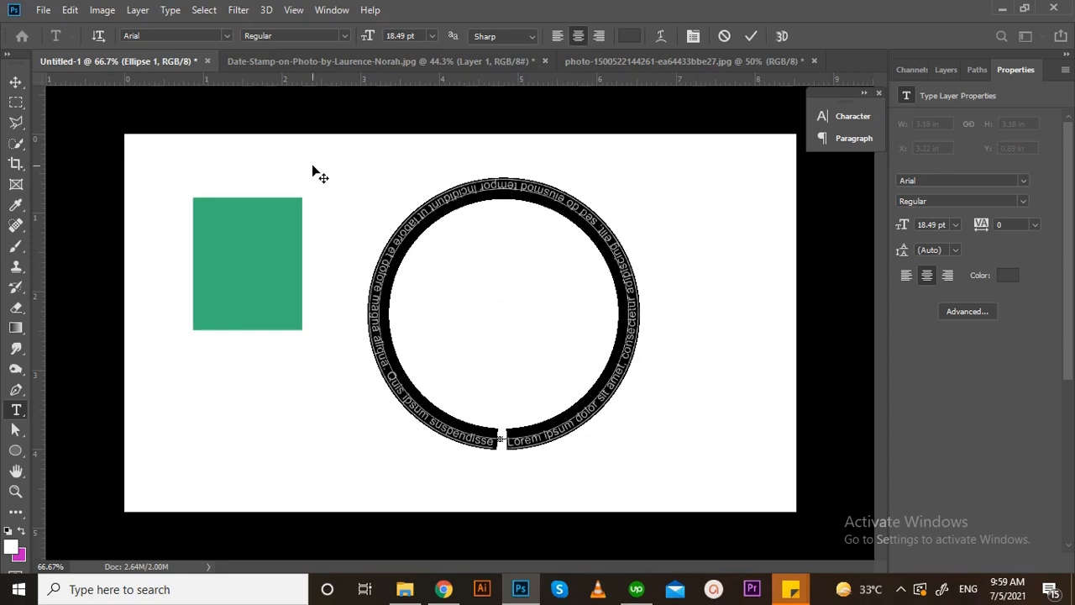
left_click(16, 81)
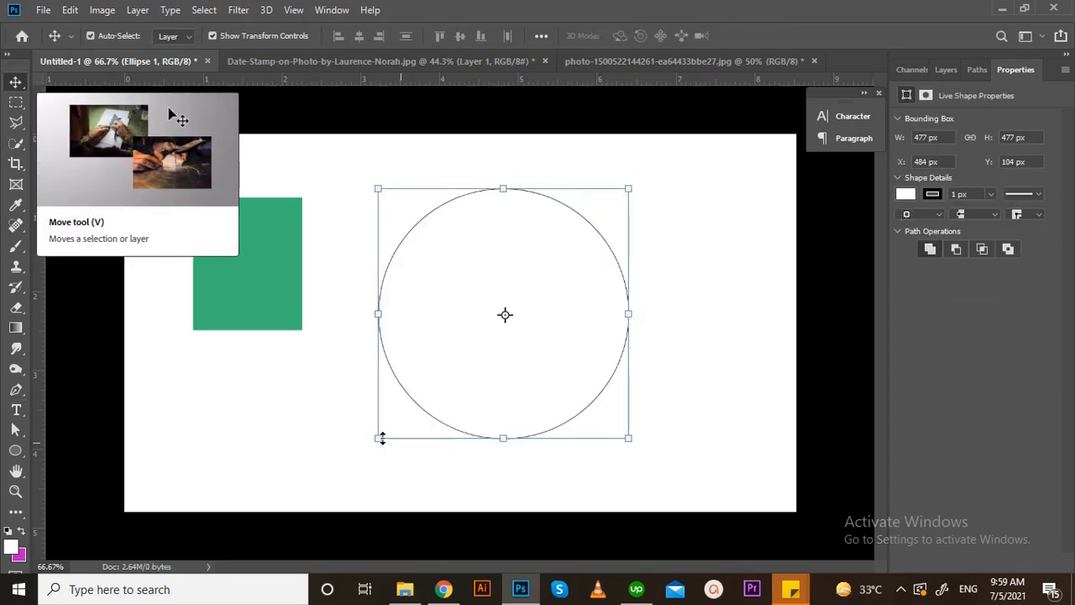
Place a Lorem ipsum paragraph as area text inside the circle
left_click(16, 410)
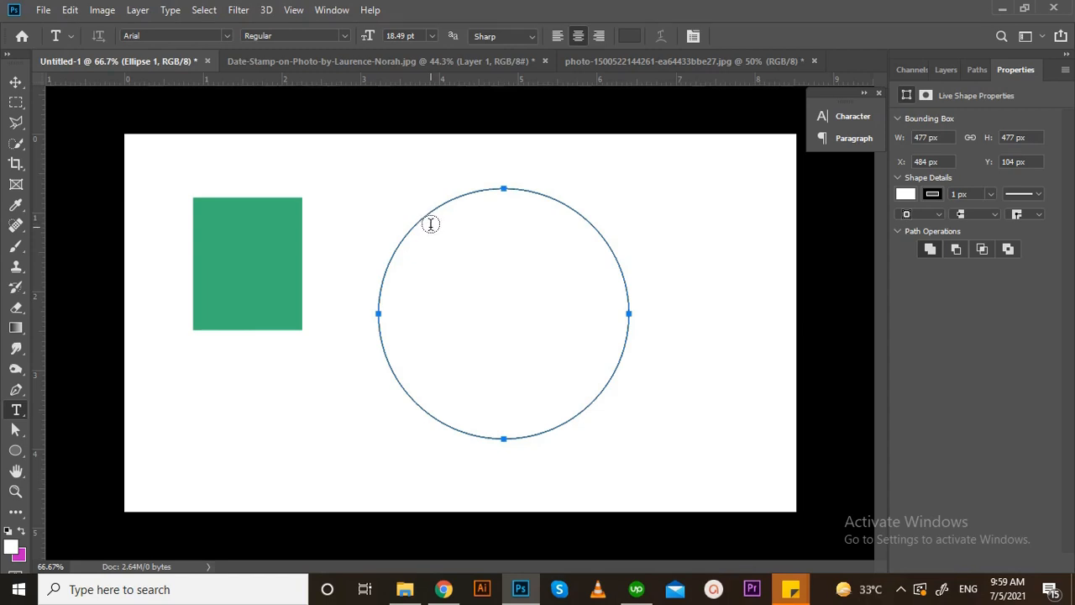
left_click(431, 225)
left_click(431, 225)
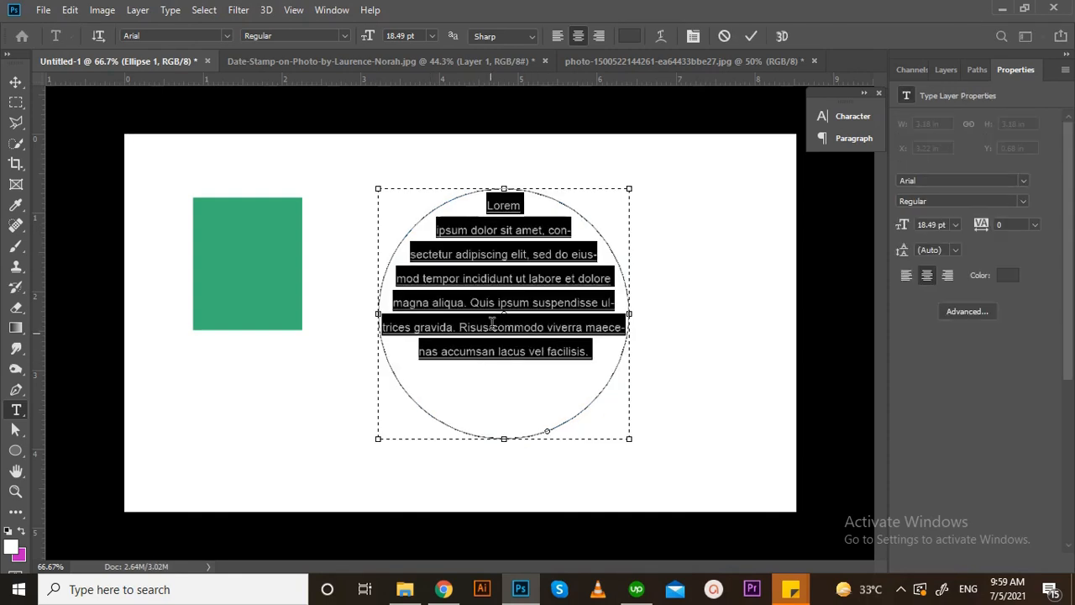
Turn off subscript and underline for the paragraph inside the circle, and set its font size to 14 pt
left_click(696, 42)
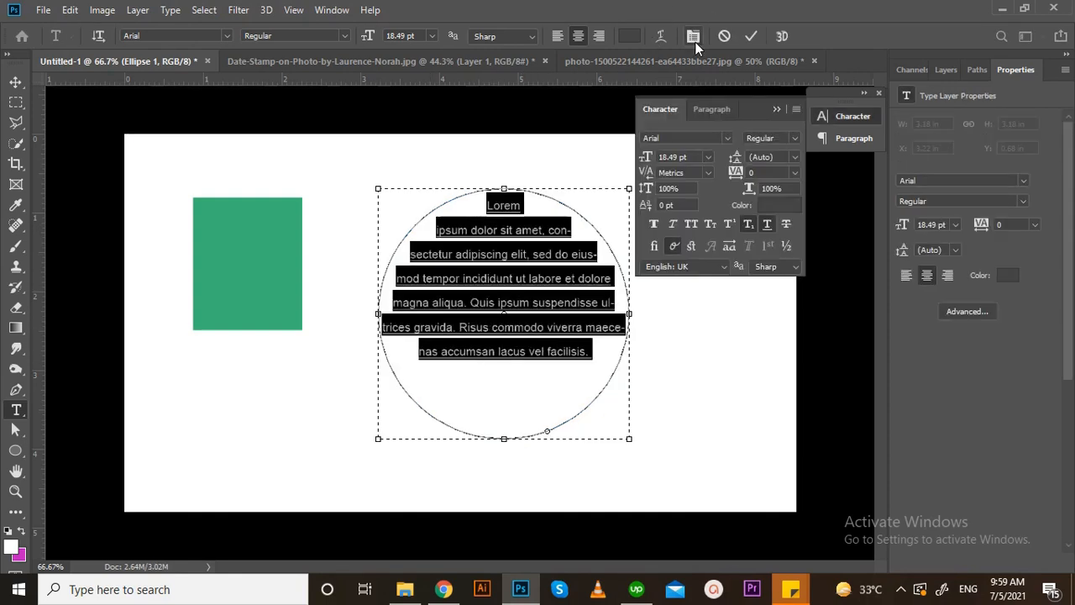
left_click(748, 227)
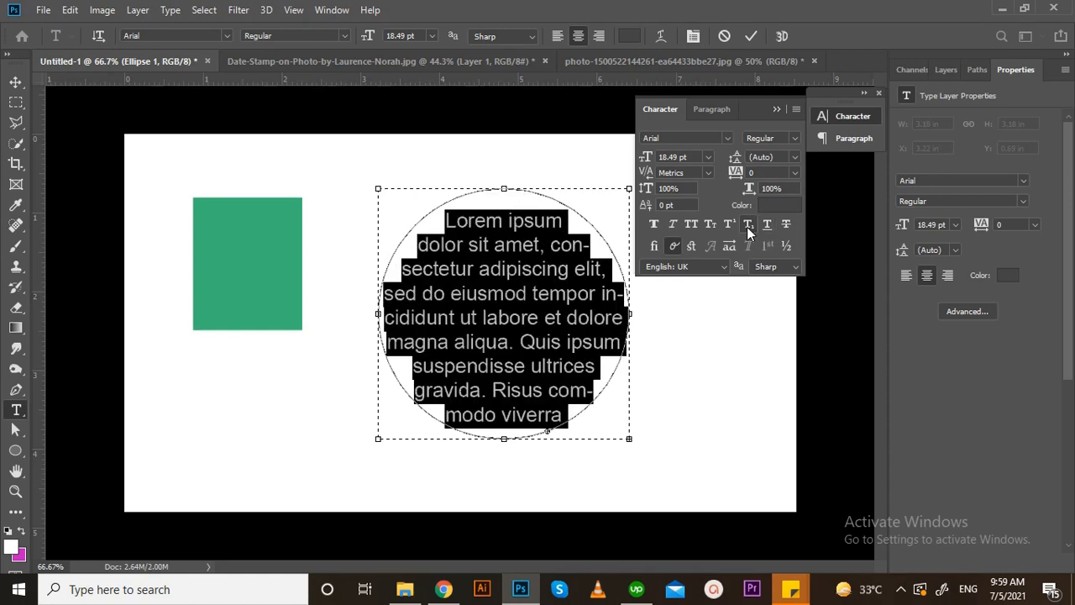
left_click(709, 159)
left_click(685, 286)
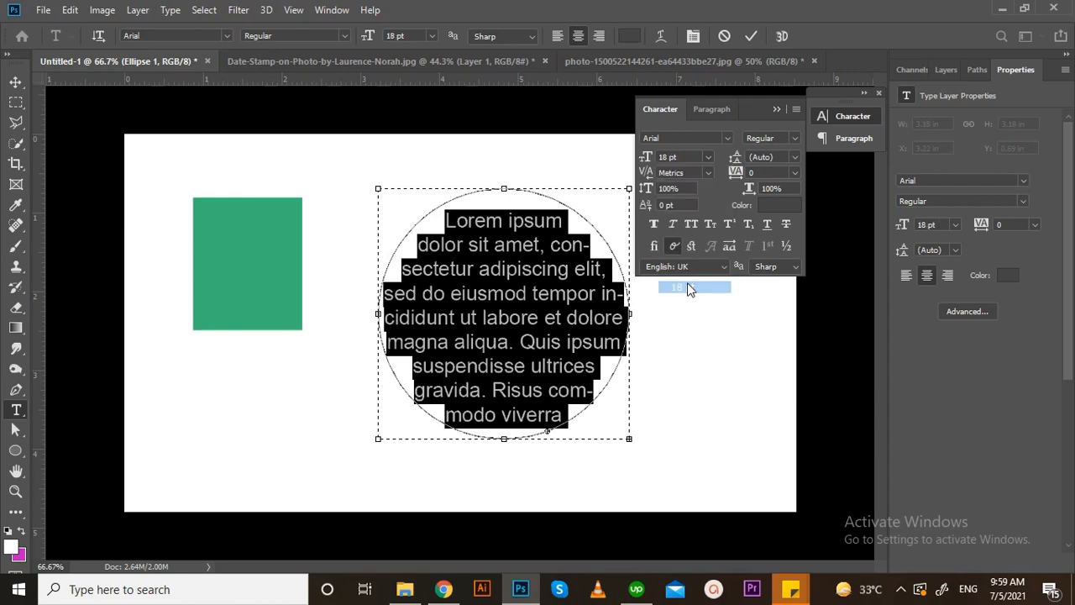
left_click(708, 157)
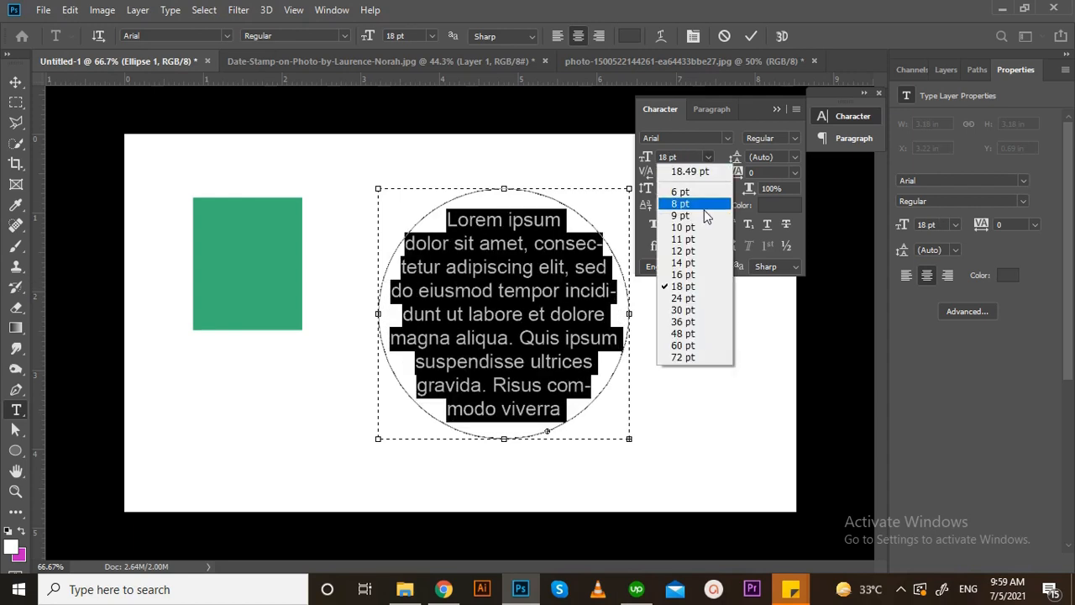
left_click(693, 266)
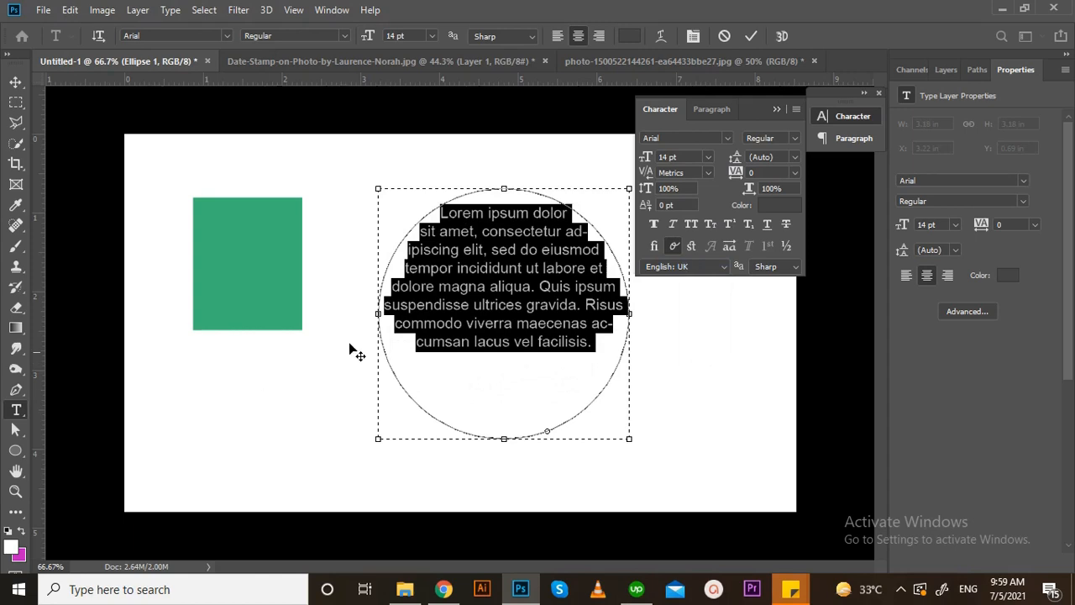
left_click(14, 82)
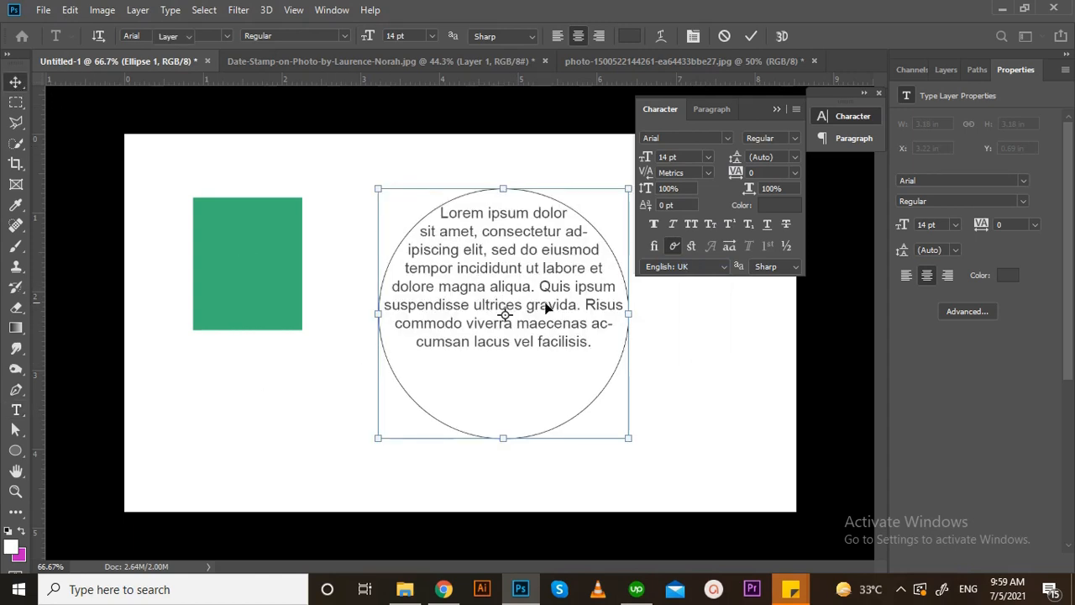
Try moving the paragraph slightly lower inside the circle
left_click_drag(547, 336, 538, 364)
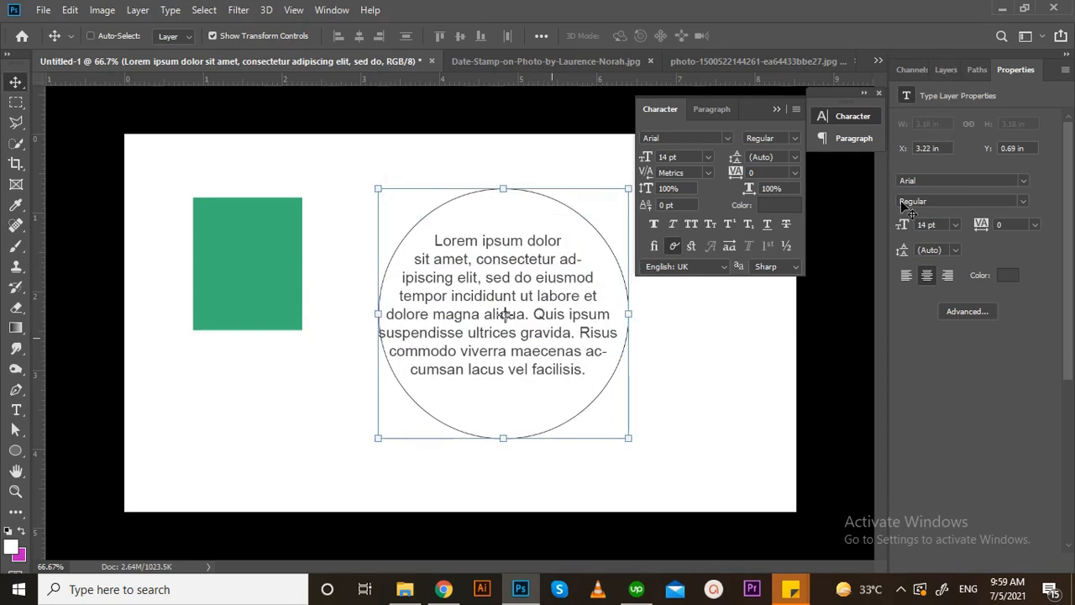
Remove the stroke from the Ellipse 1 layer so only the circular text shows, and deselect the layer
left_click(953, 71)
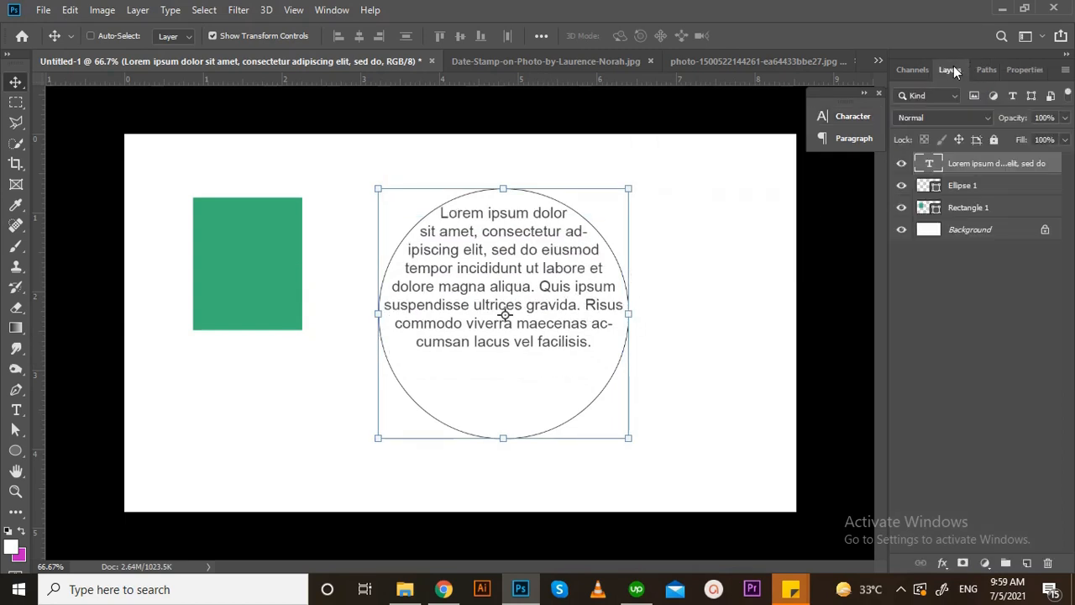
left_click(958, 188)
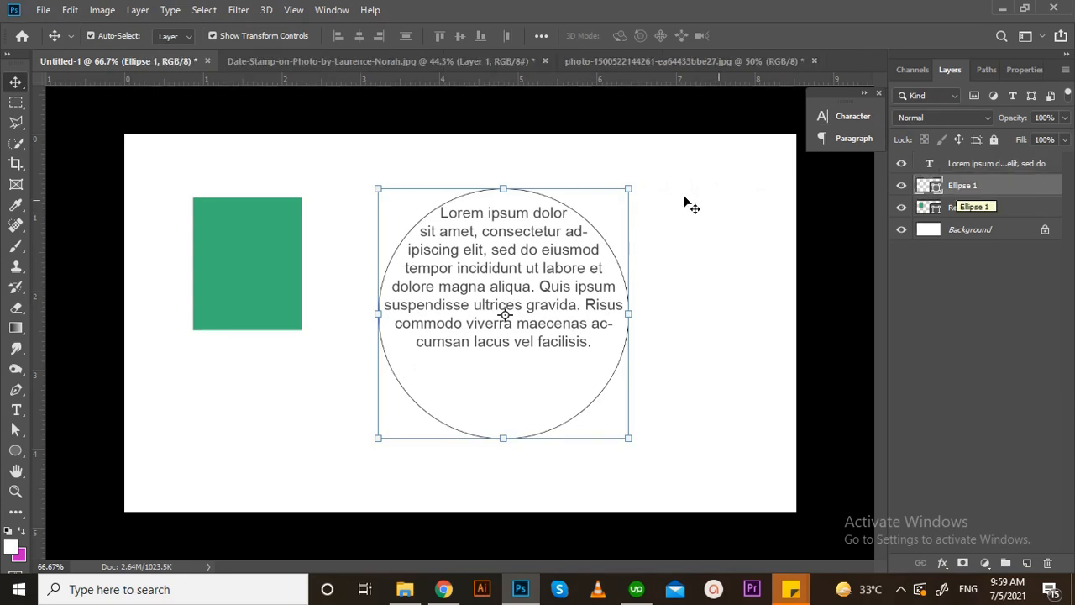
key("u")
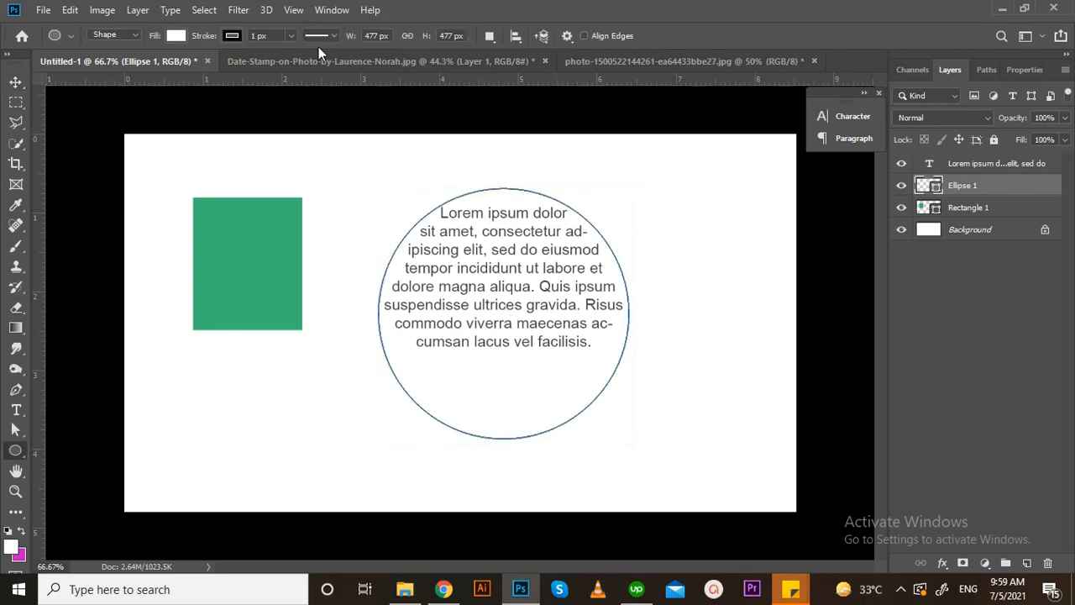
left_click(230, 36)
left_click(165, 68)
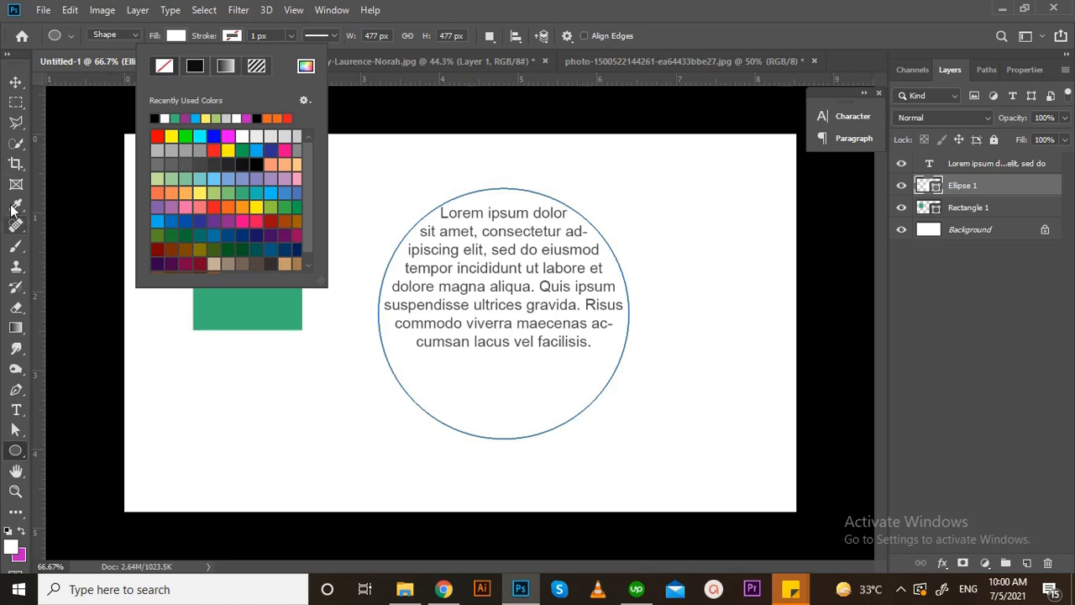
left_click(15, 82)
left_click(168, 386)
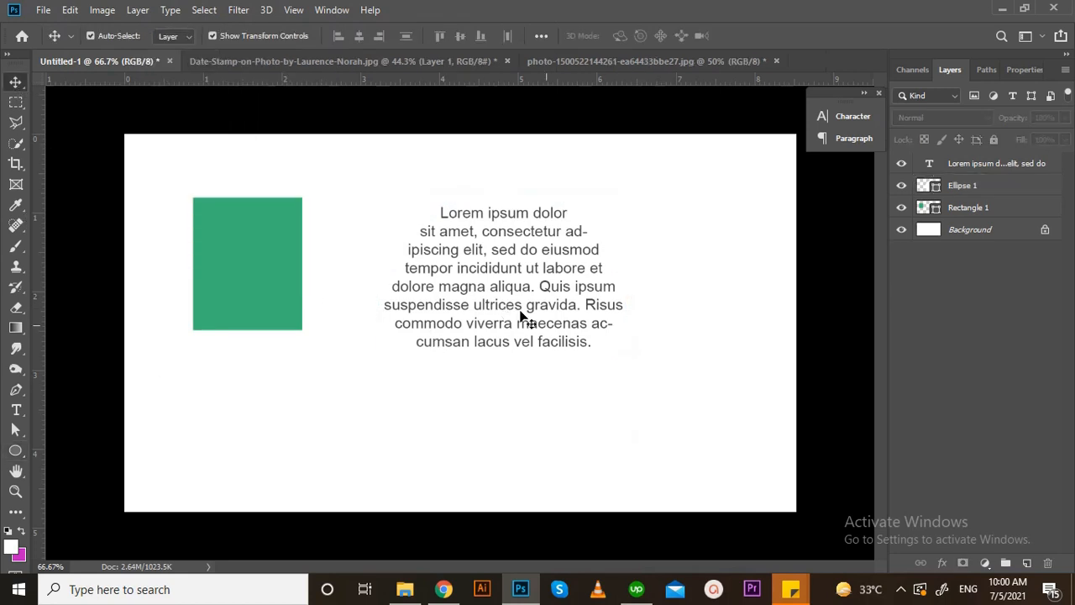
Paste another copy of the Lorem ipsum text at the end of the circular paragraph to fill the circle, and deselect it
left_click(571, 347)
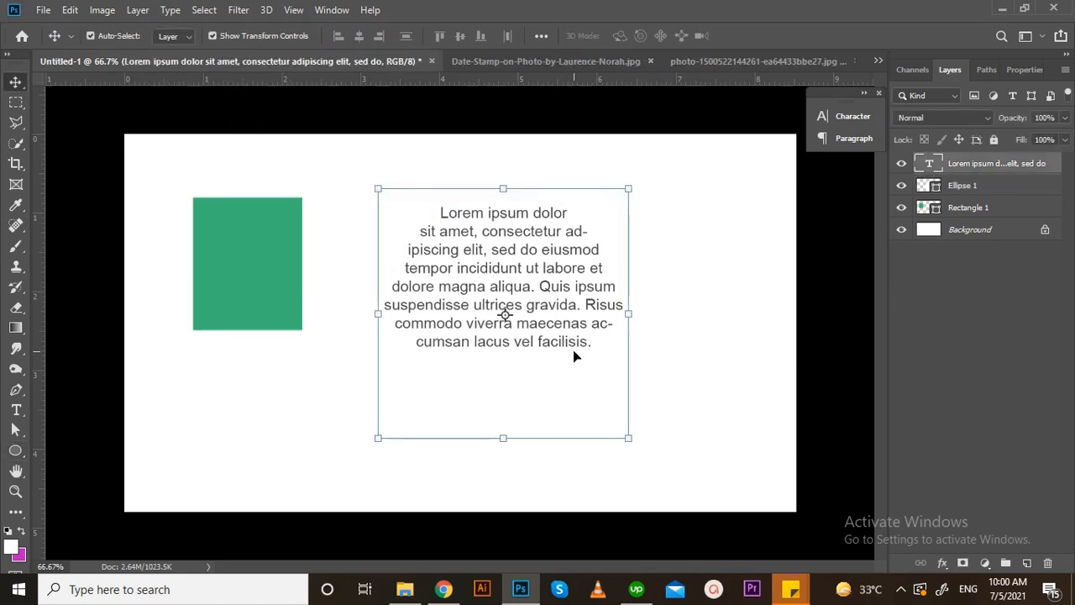
key("t")
left_click(590, 347)
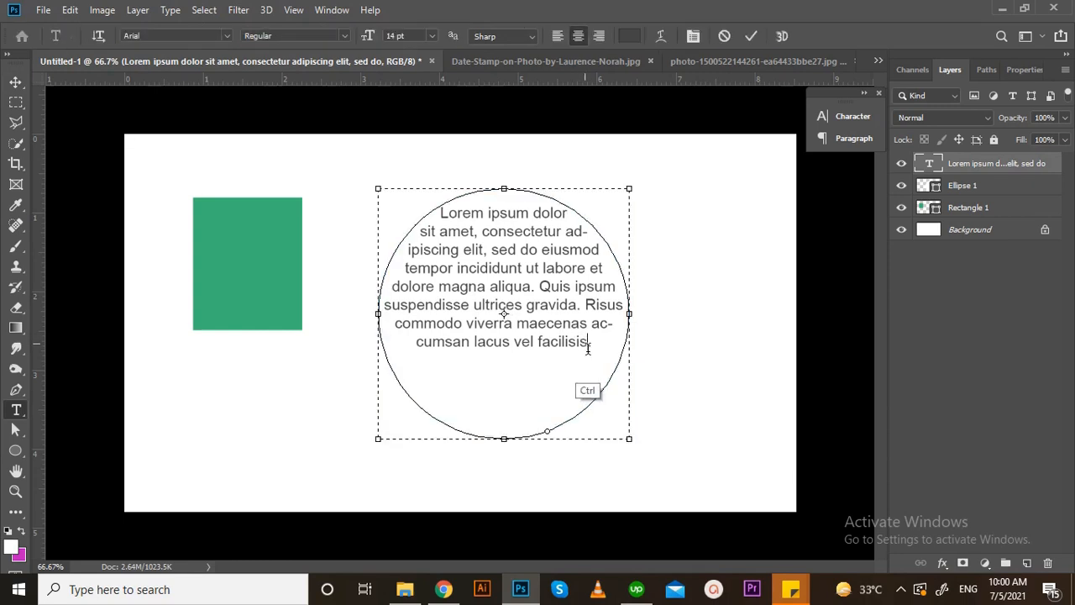
key("ctrl+a")
left_click(580, 349)
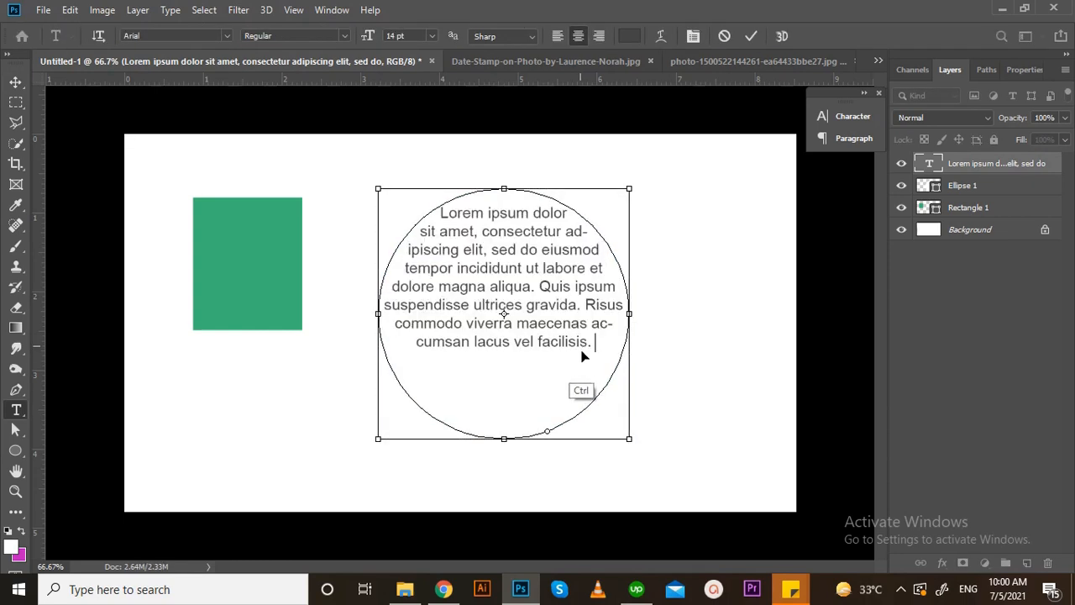
key("ctrl+v")
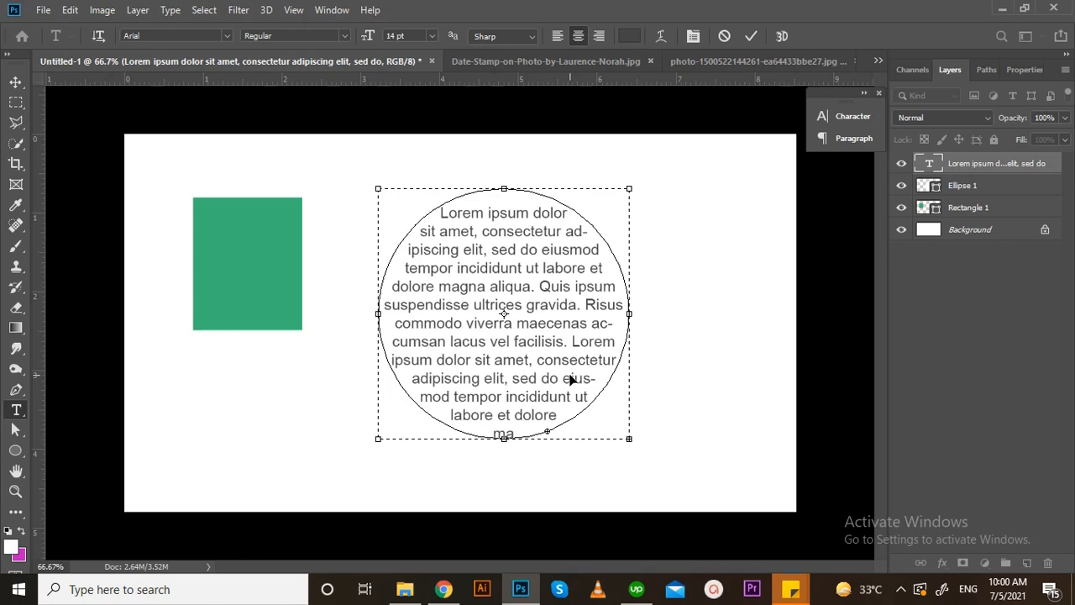
left_click(15, 82)
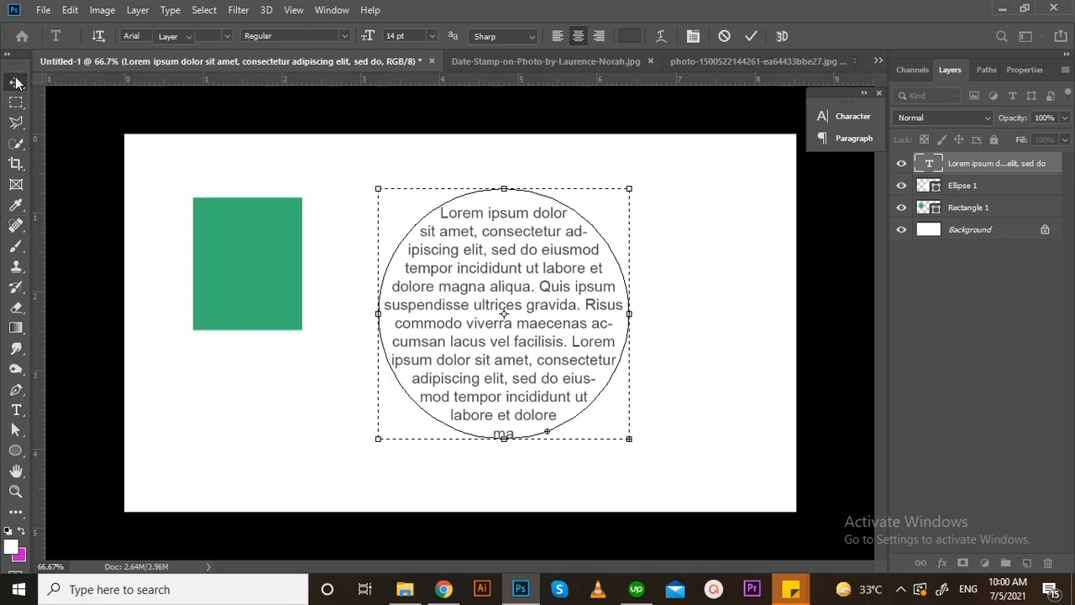
left_click(664, 370)
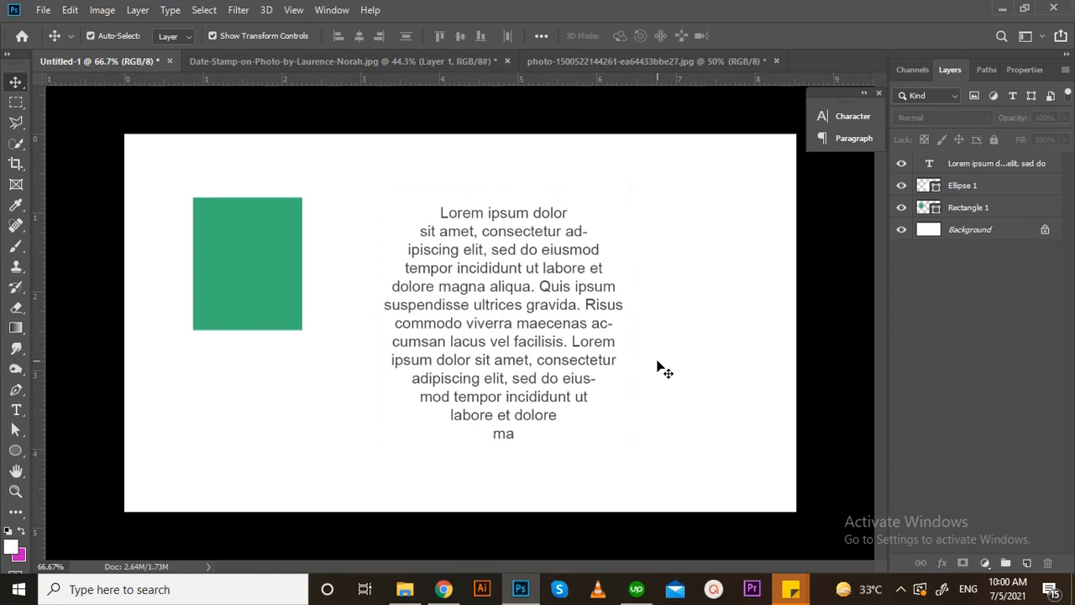
Draw a closed four-cornered shape with a slanted inner side, about 413 × 726 px, along the canvas's right edge using the Pen tool
left_click(17, 470)
left_click(19, 453)
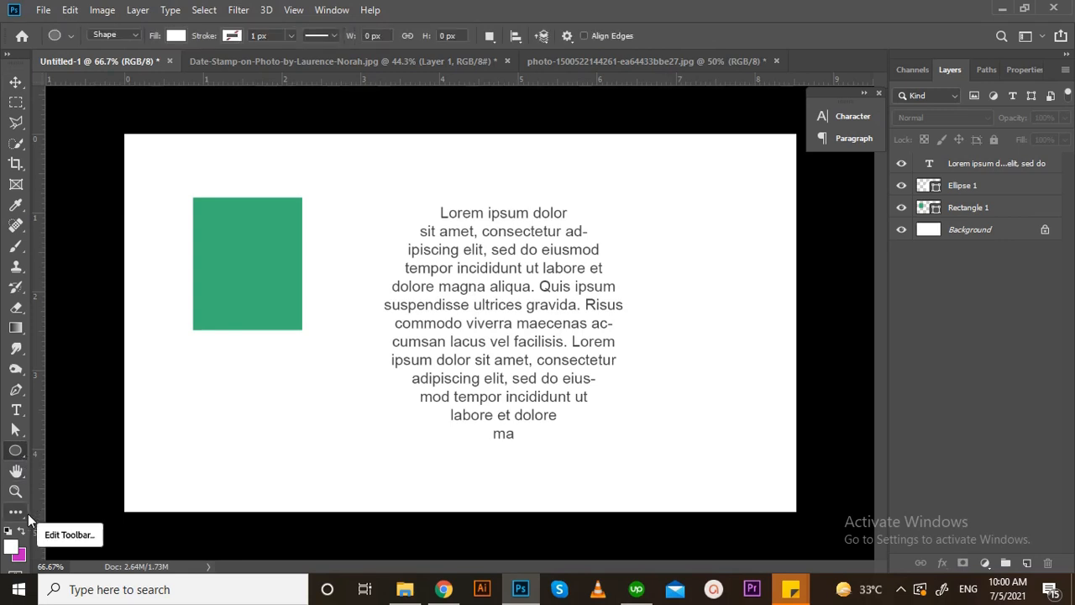
key("p")
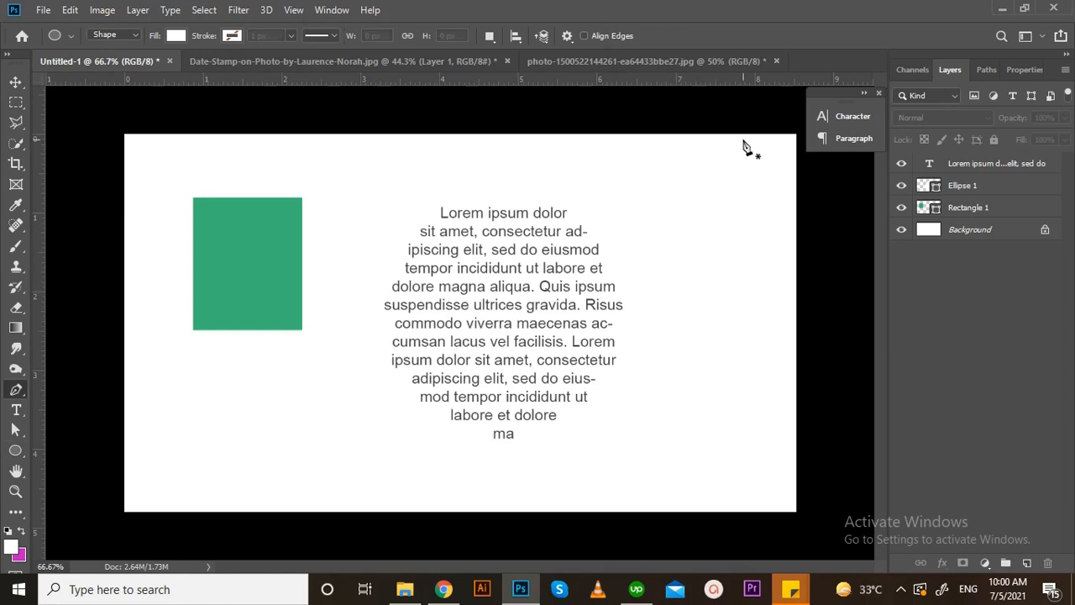
left_click(794, 133)
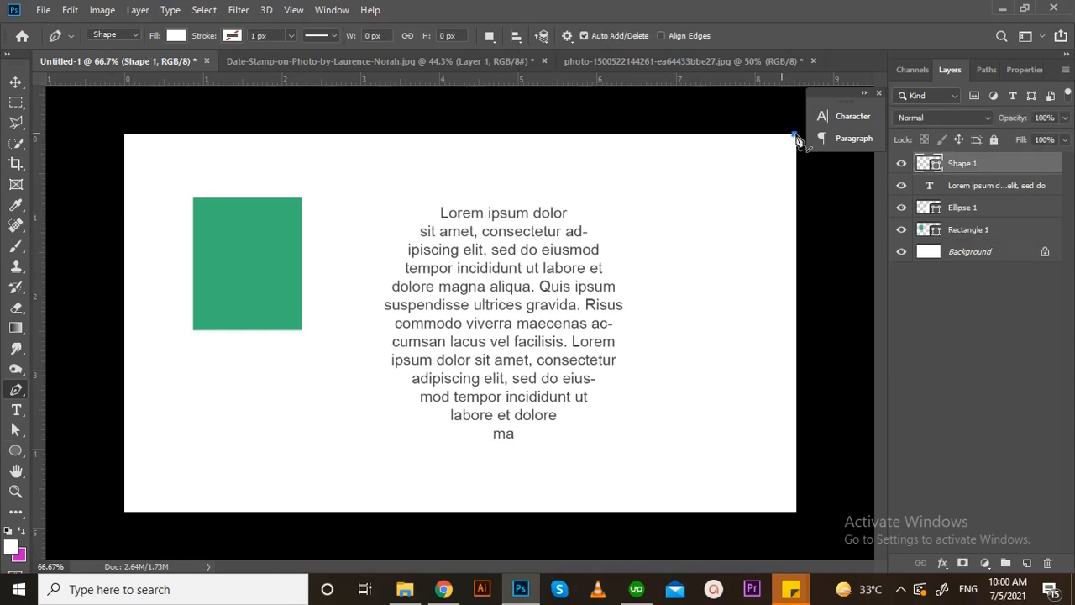
left_click(579, 134)
left_click(679, 509)
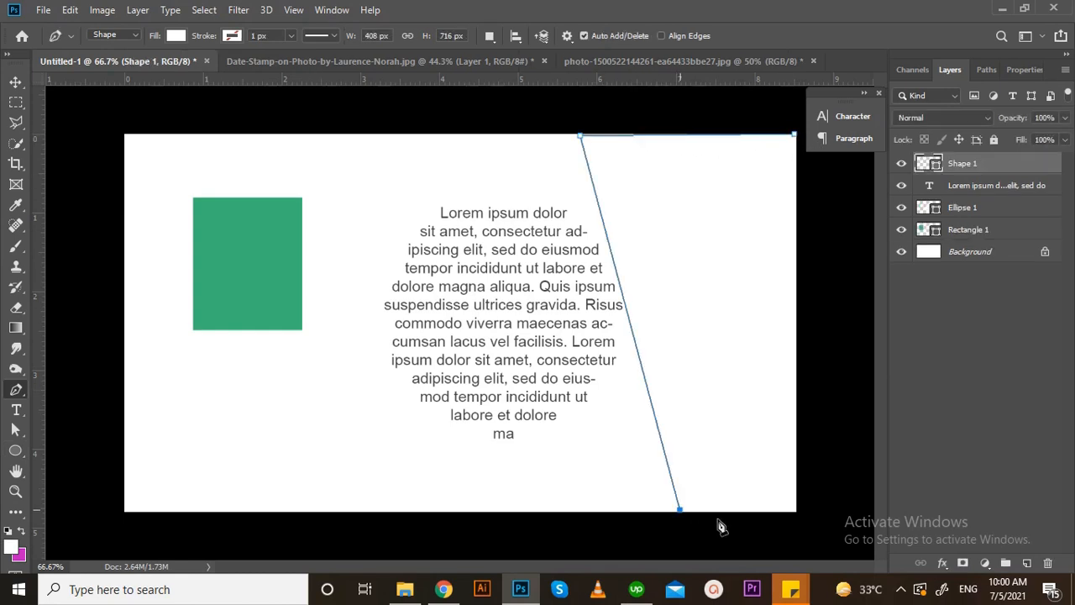
left_click(796, 513)
left_click(794, 135)
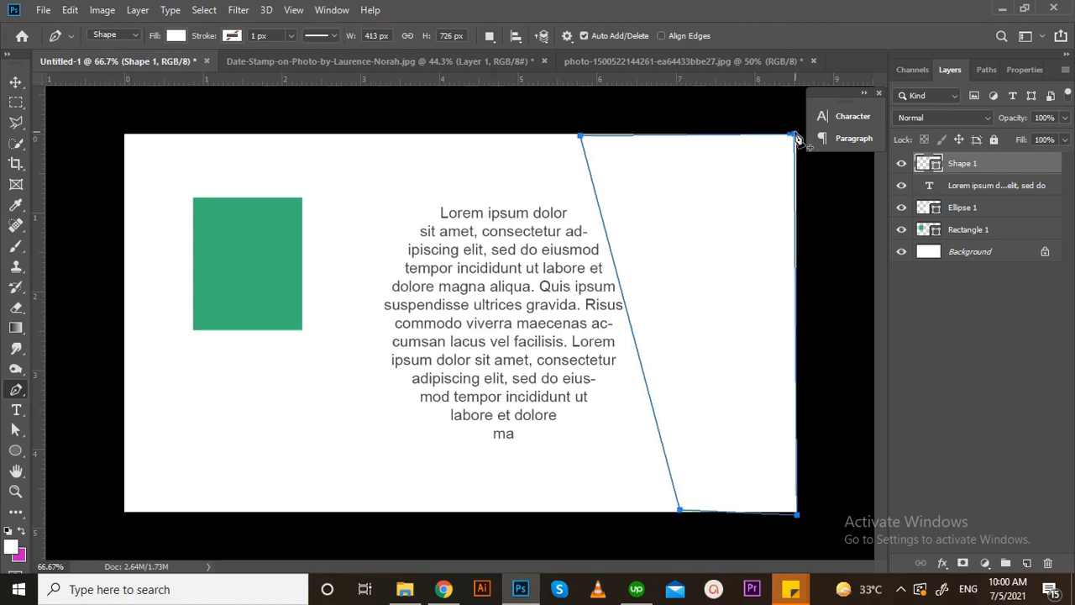
Fill the slanted pen-drawn shape with dark gray
key("a")
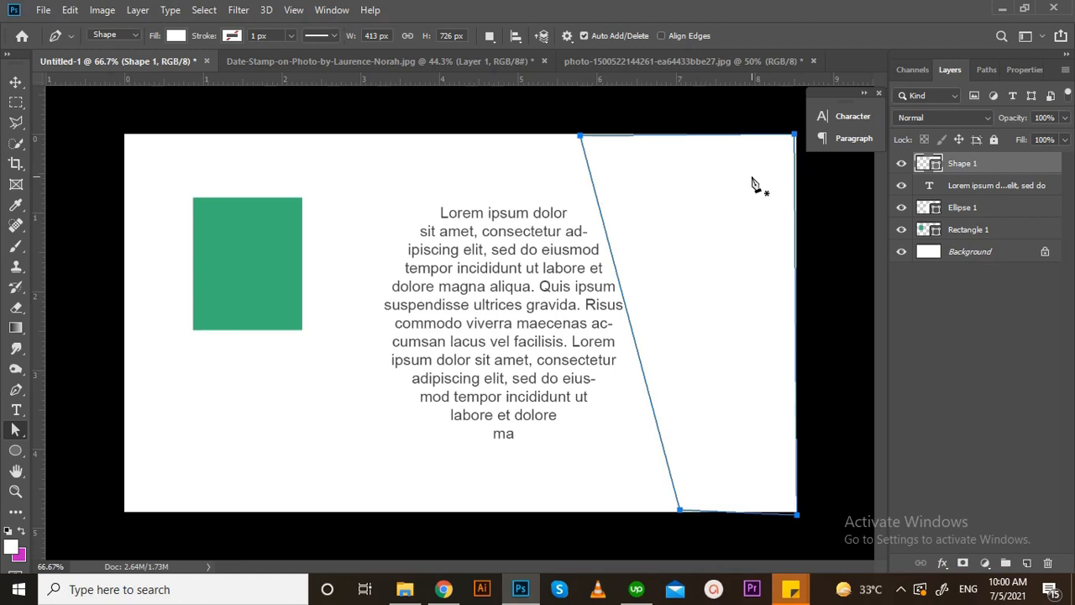
left_click(155, 34)
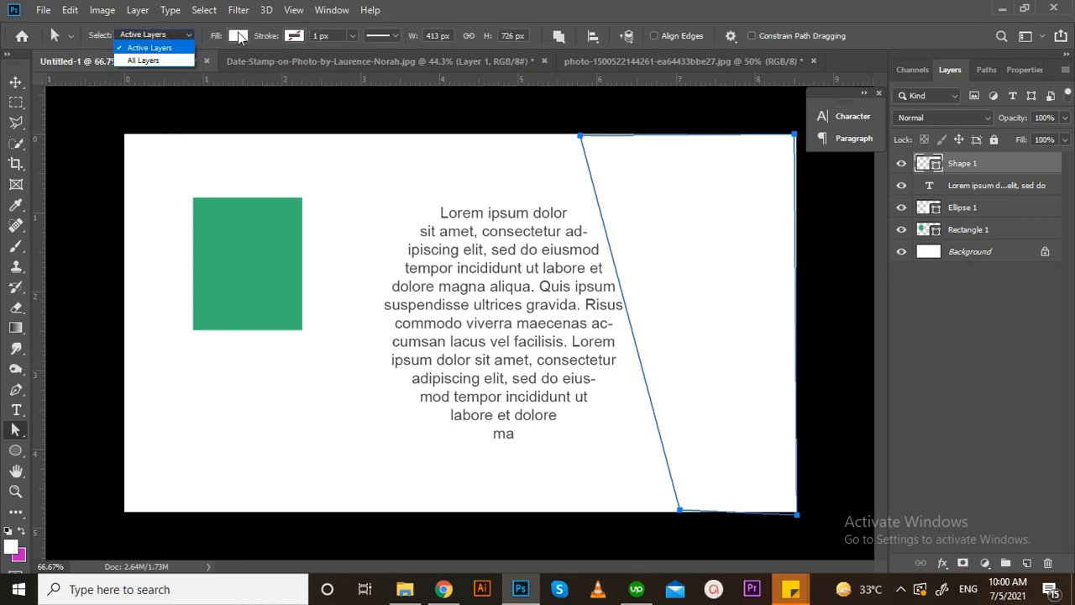
left_click(239, 38)
left_click(238, 37)
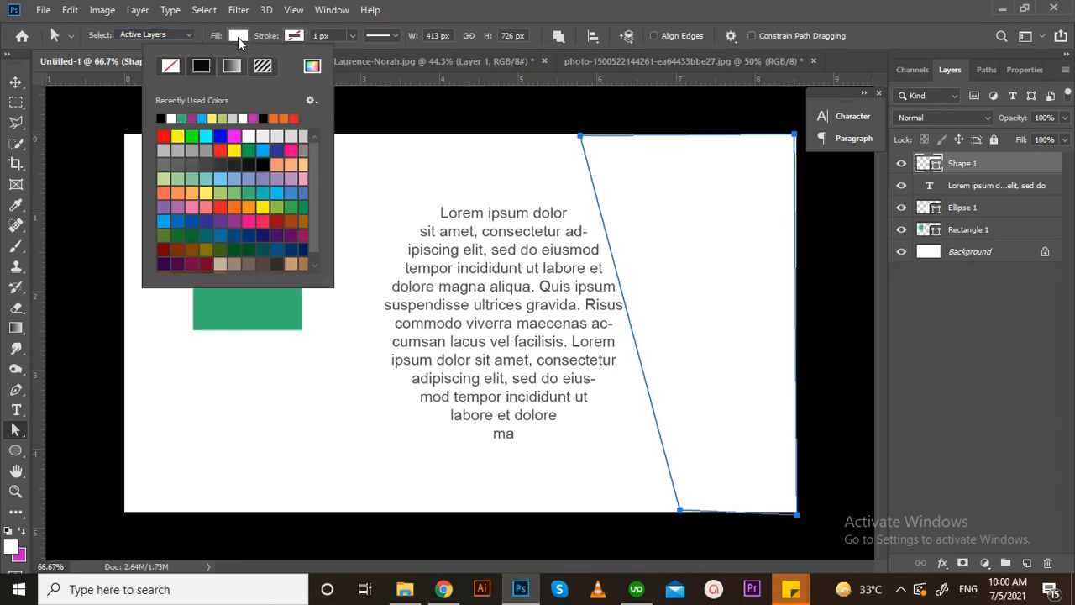
left_click(210, 159)
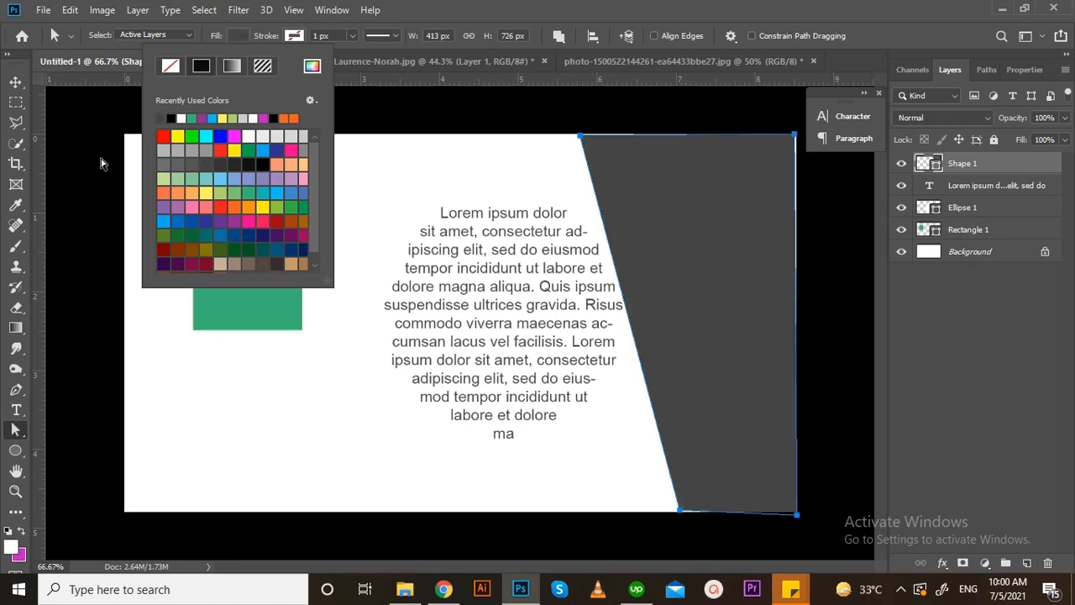
left_click(15, 81)
left_click(514, 292)
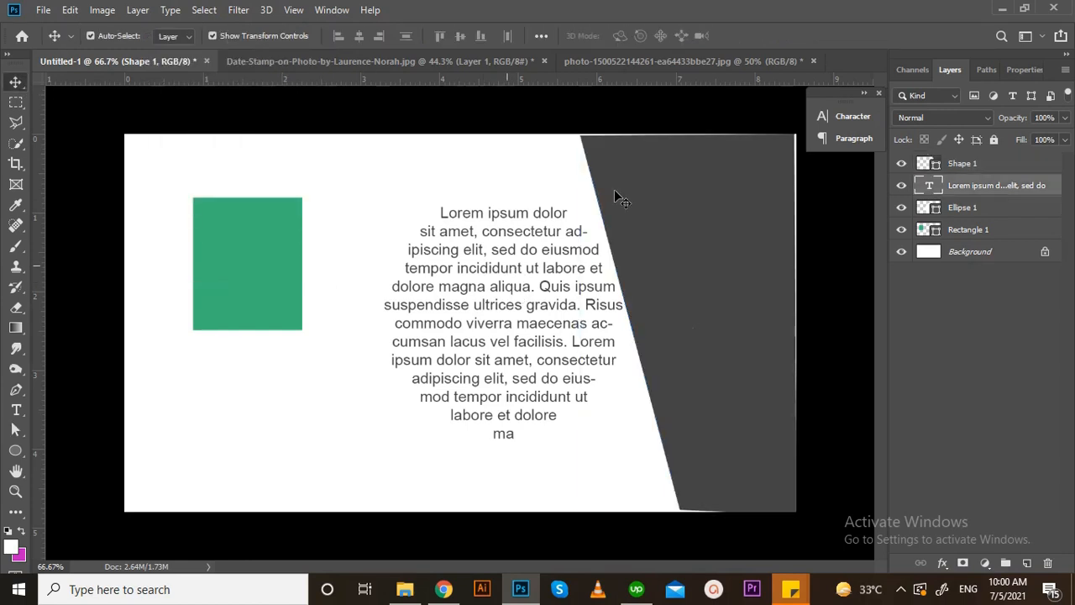
Place a Lorem ipsum paragraph as area text inside the dark gray slanted shape
left_click(592, 141)
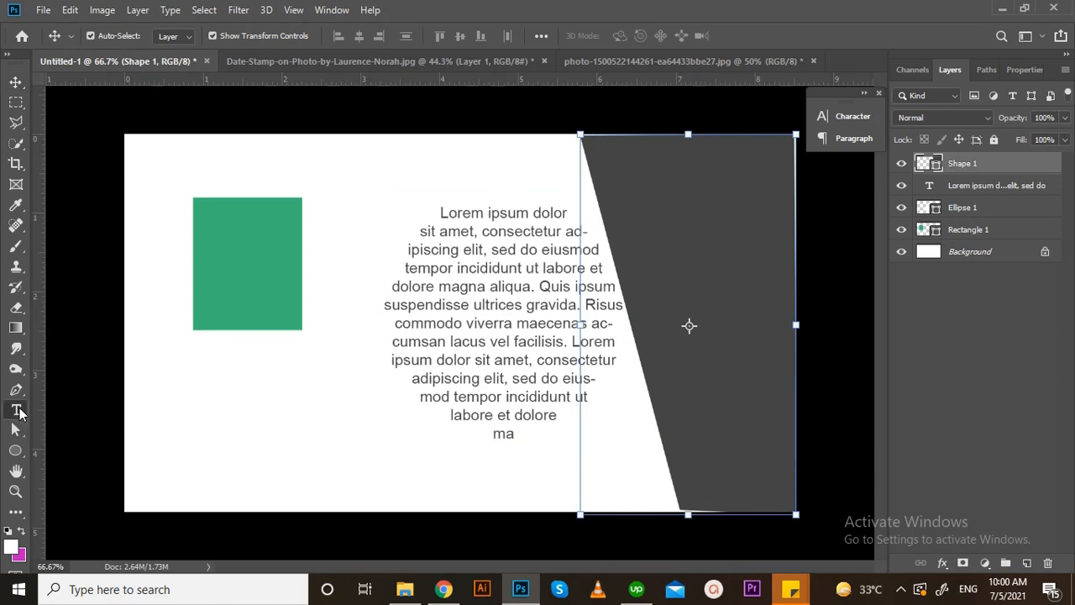
left_click(16, 410)
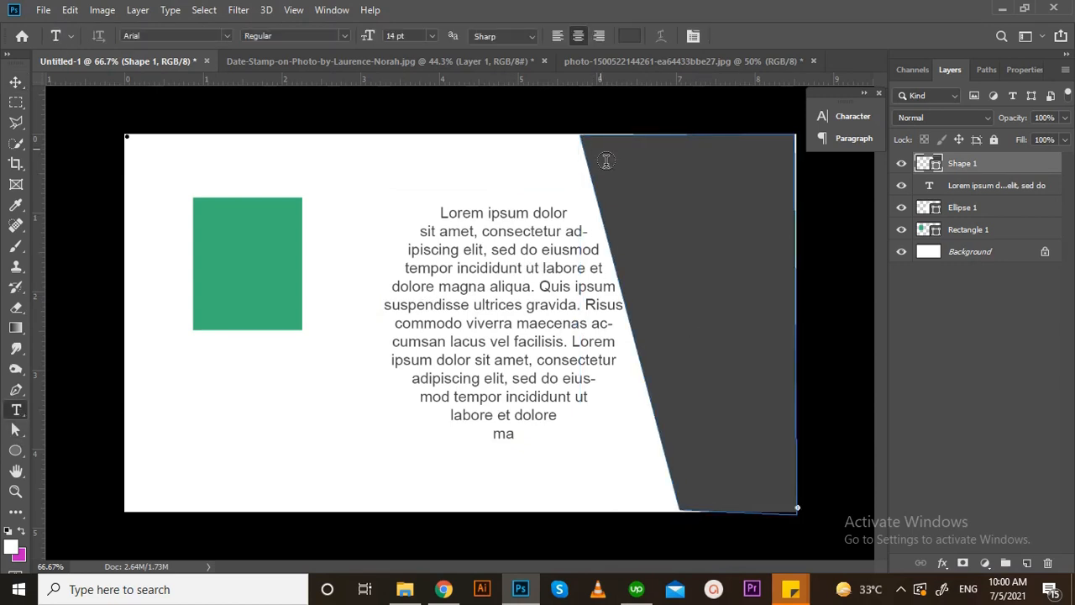
left_click(605, 160)
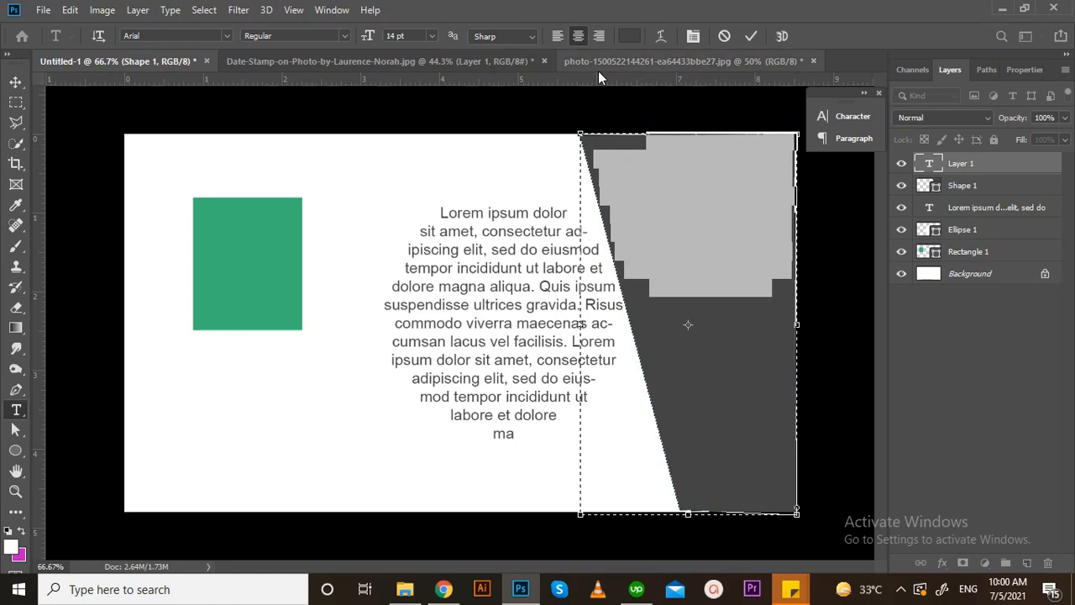
Set the text color of the paragraph in the gray shape to white (ffffff) and left-align it
left_click(629, 35)
type("ffffff")
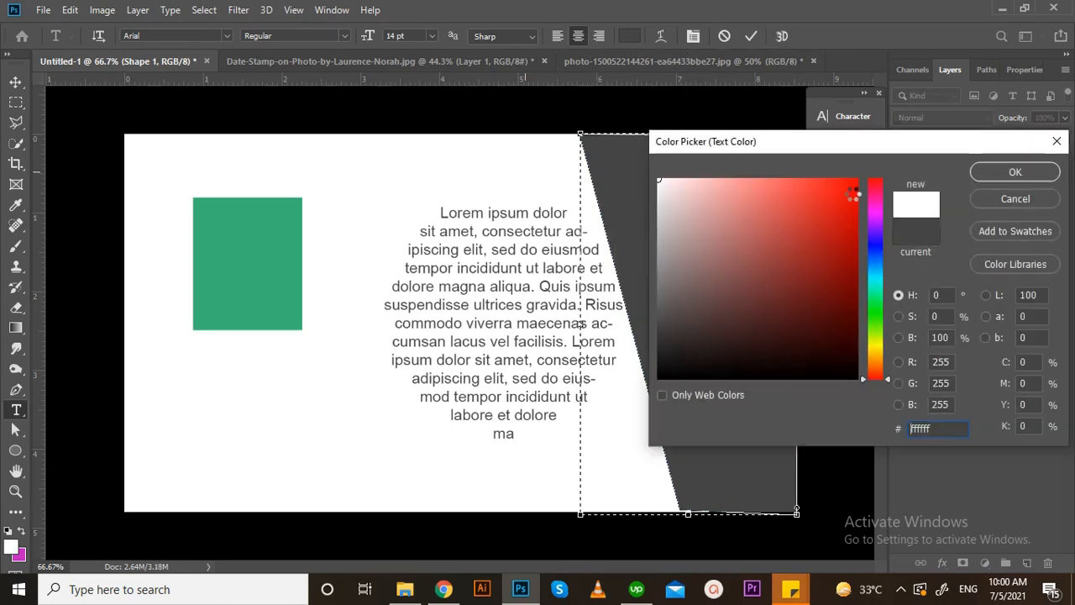
left_click(1011, 173)
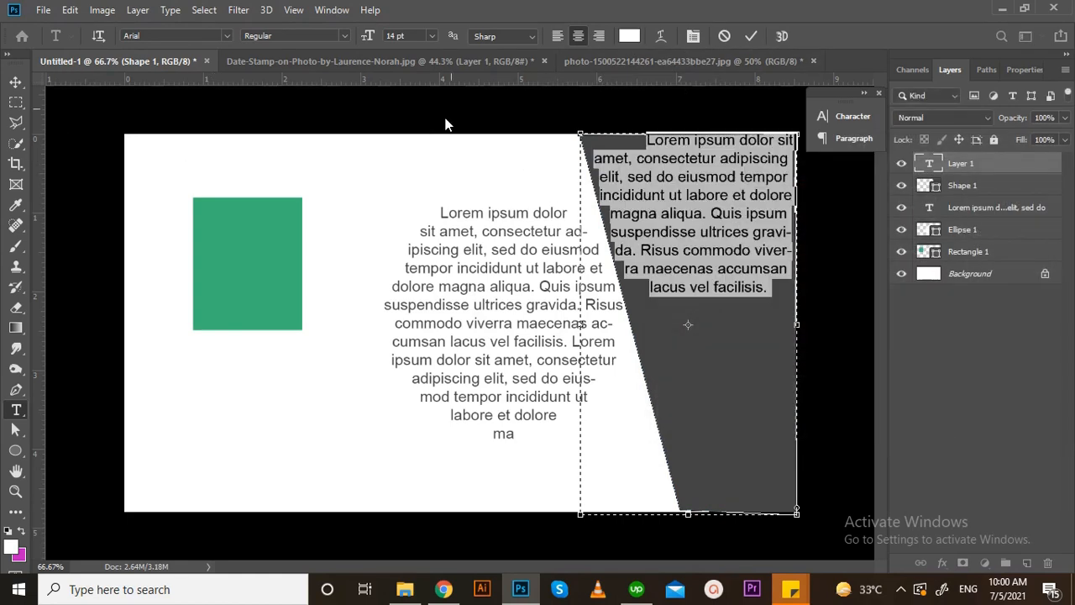
left_click(557, 35)
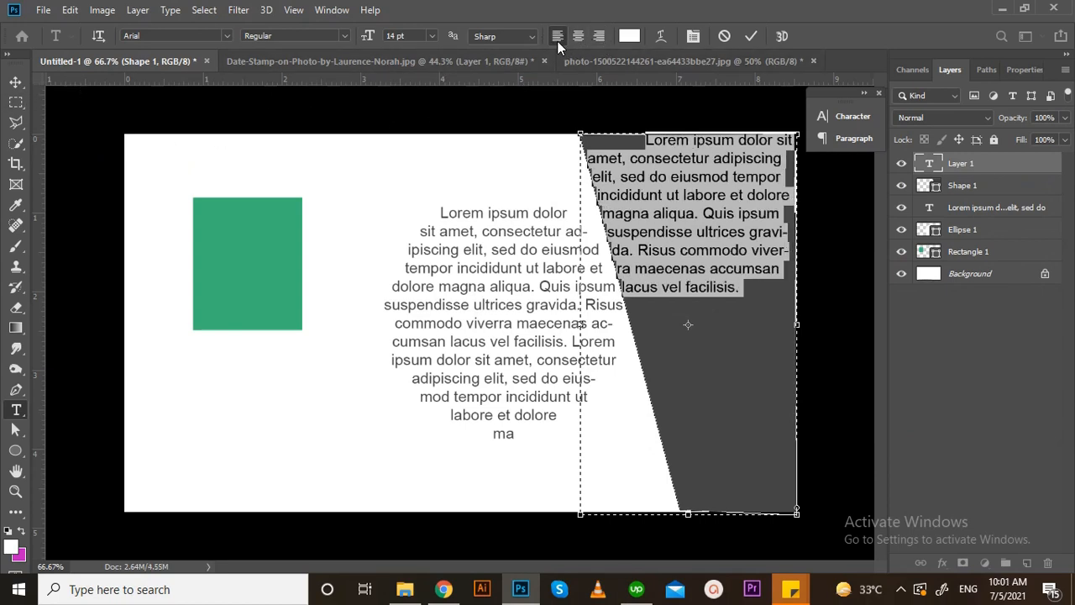
left_click(16, 82)
left_click_drag(663, 245, 663, 290)
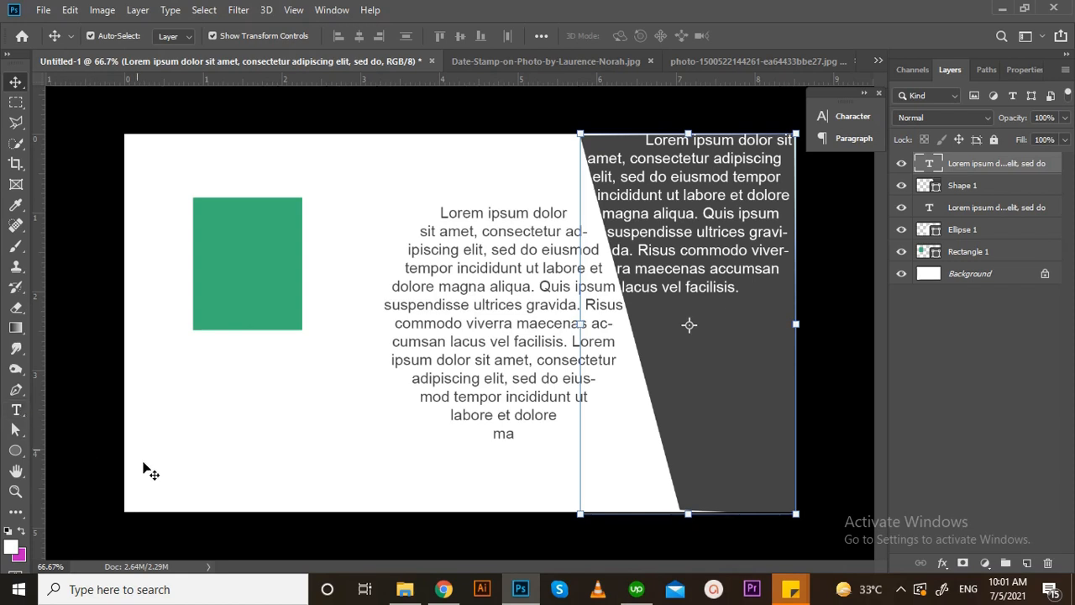
Add the word "TEXT" as point text below the green rectangle and color it black (000000)
left_click(16, 410)
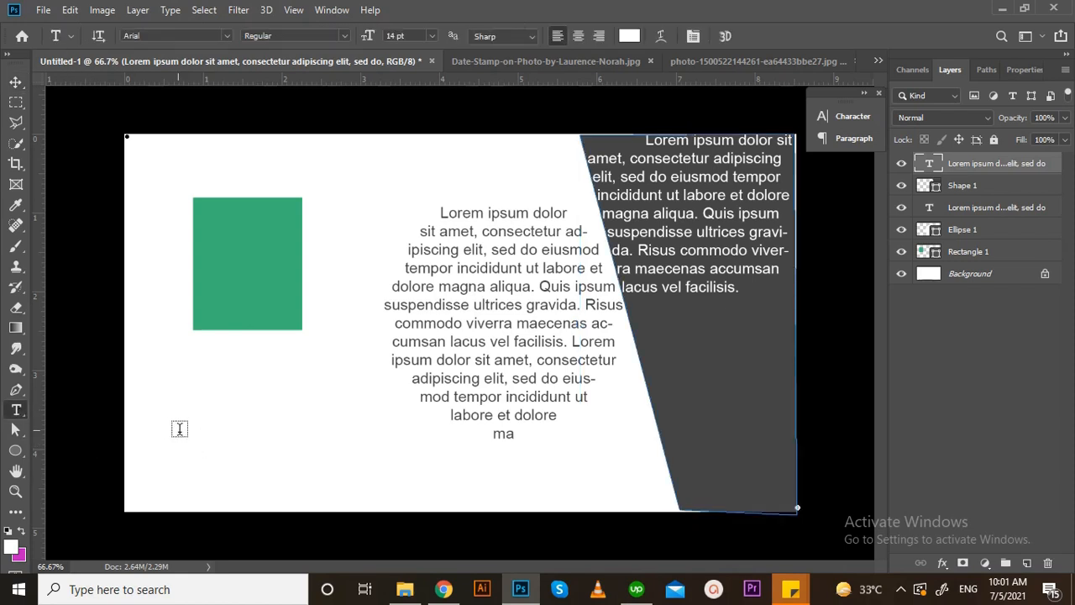
left_click(179, 428)
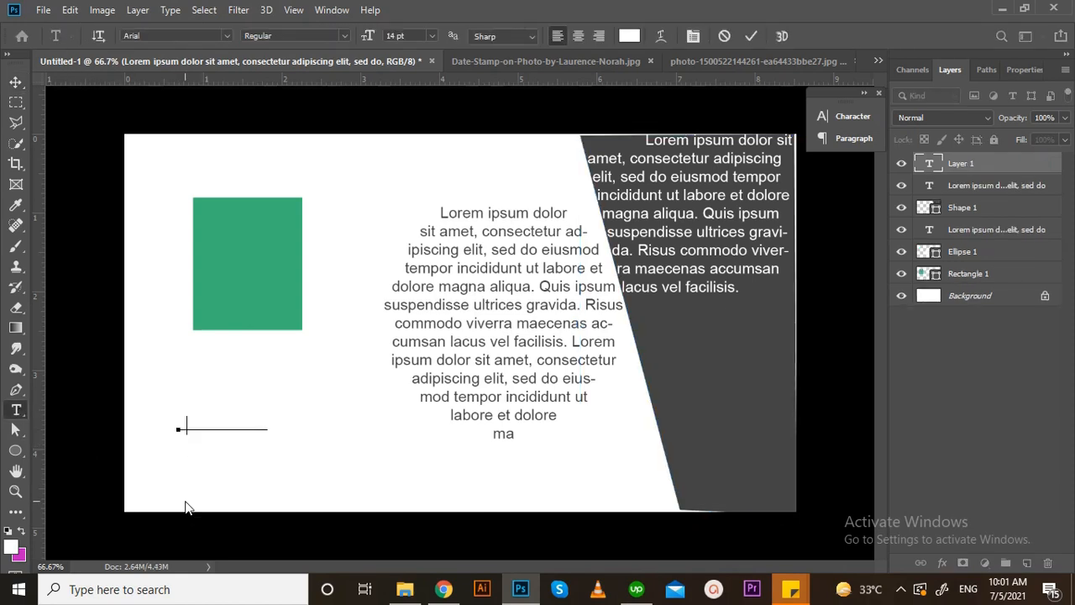
key("ctrl+a")
left_click(629, 35)
type("000000")
left_click(1000, 177)
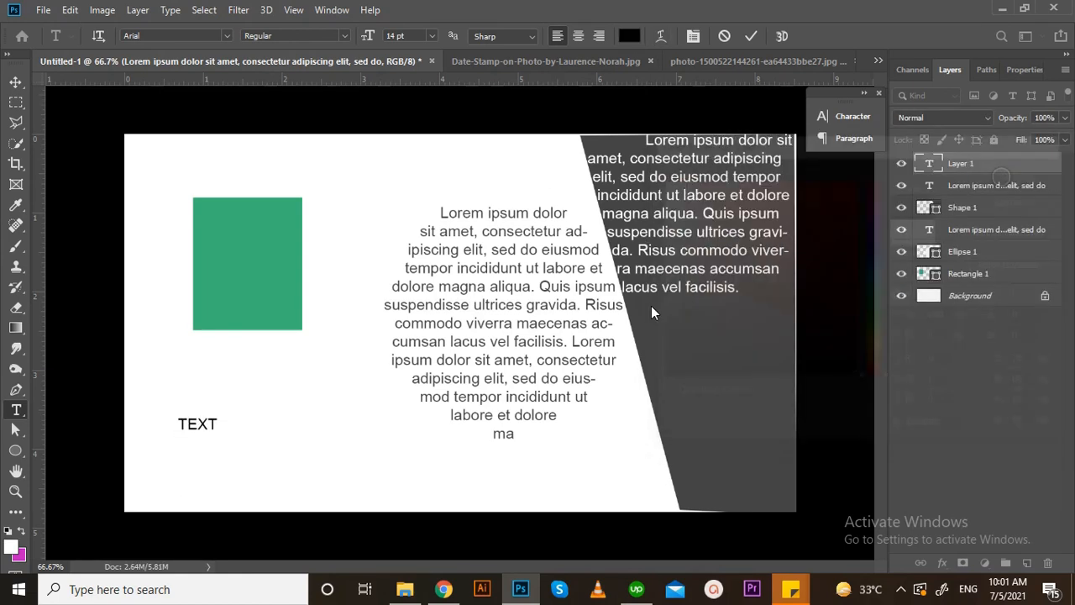
Enlarge the word TEXT below the green rectangle to about 103 pt
left_click(15, 82)
left_click_drag(219, 416, 349, 419)
key("Return")
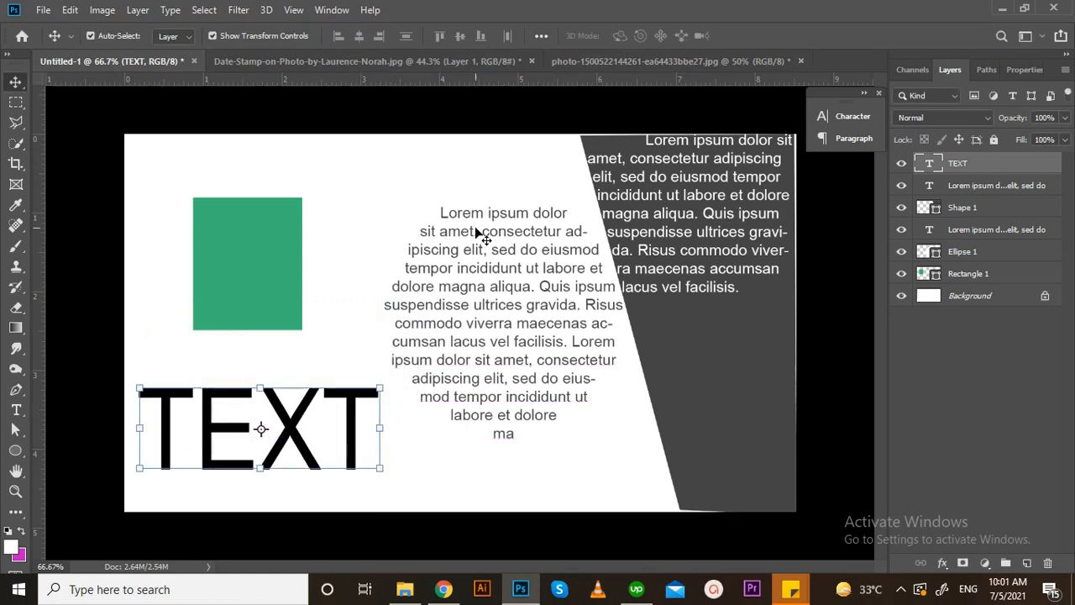
Try a horizontal Arc warp with a +16% bend on the word TEXT
key("t")
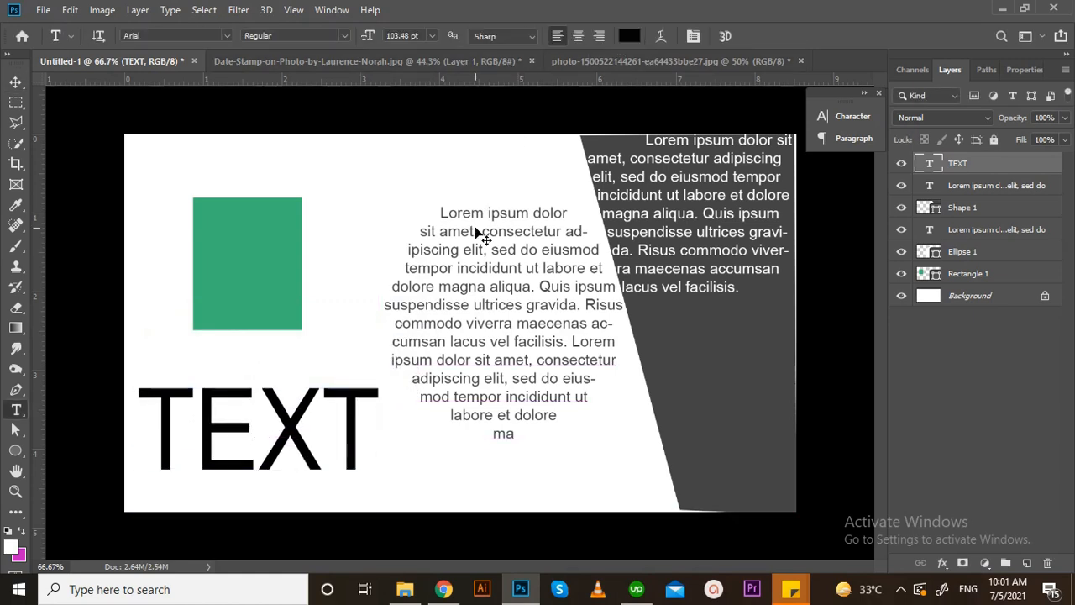
left_click(666, 38)
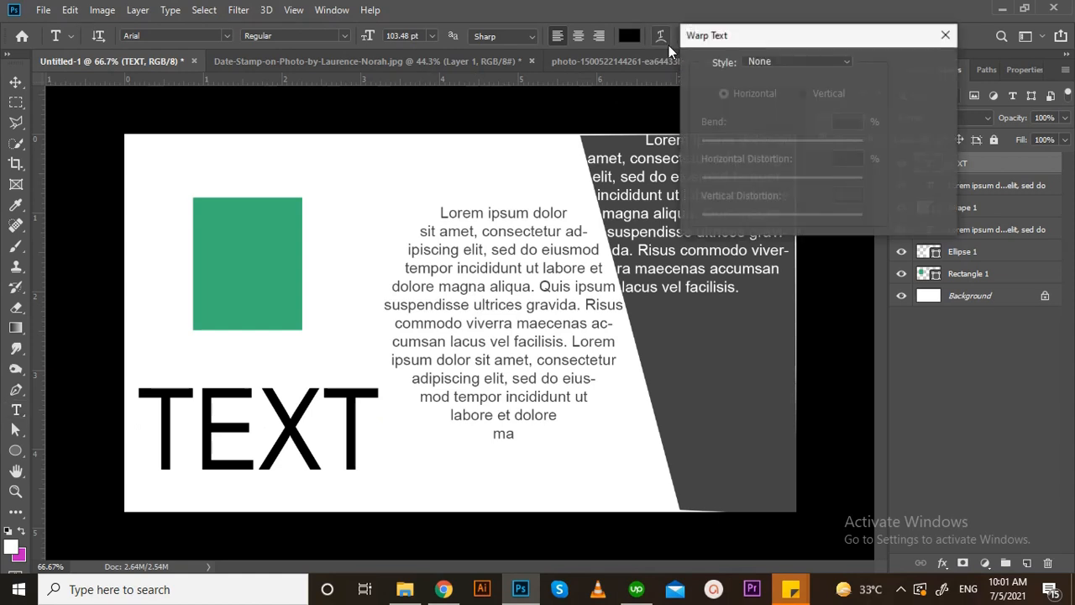
left_click(848, 63)
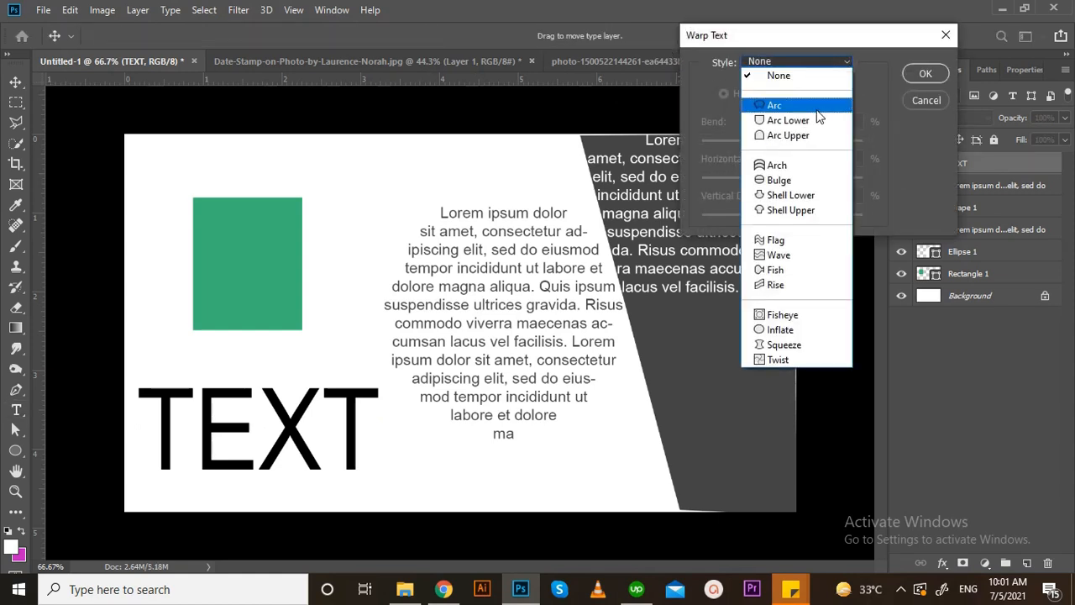
left_click(814, 97)
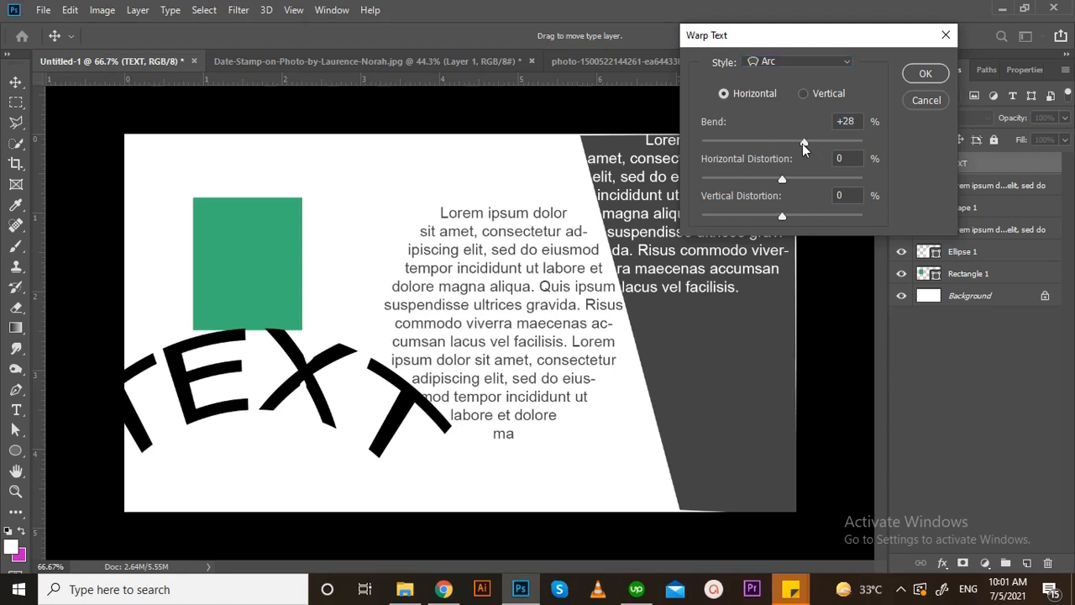
left_click_drag(820, 142, 795, 145)
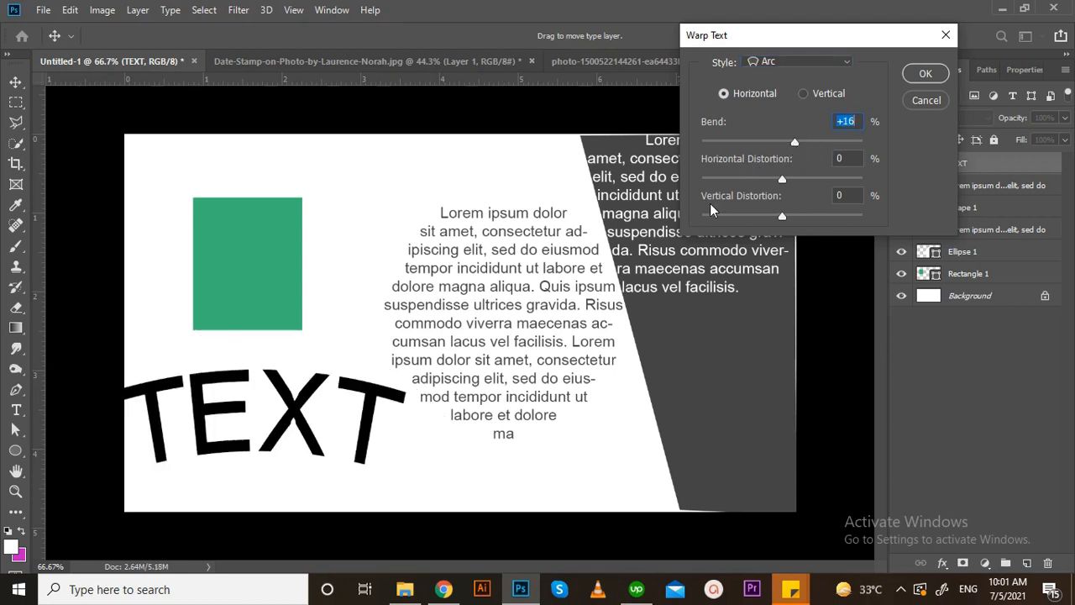
Set the warp style of the word TEXT to Flag with a +20% bend
left_click(800, 65)
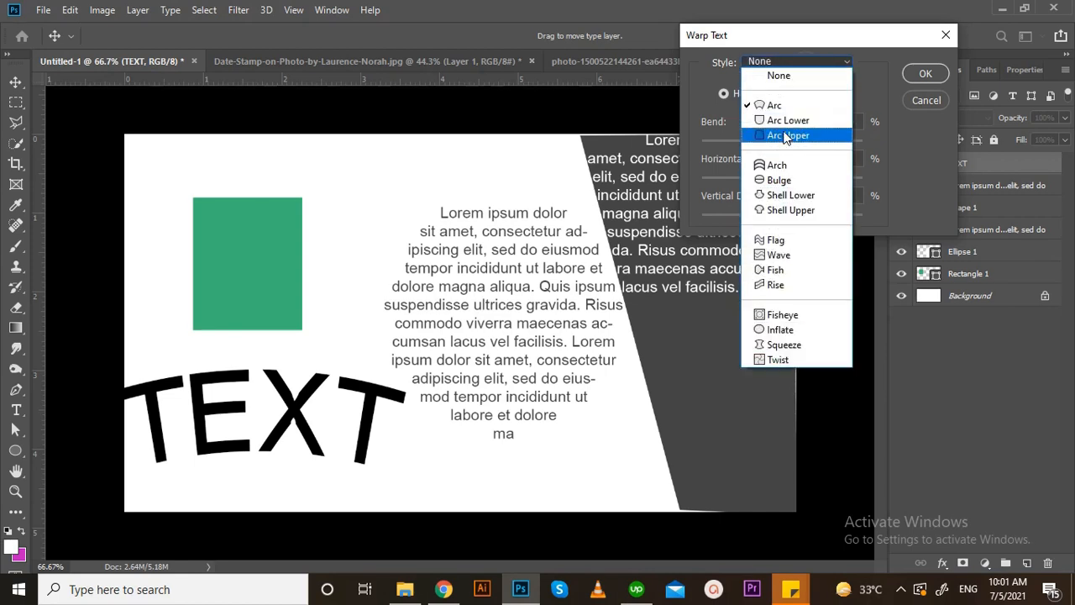
left_click(788, 242)
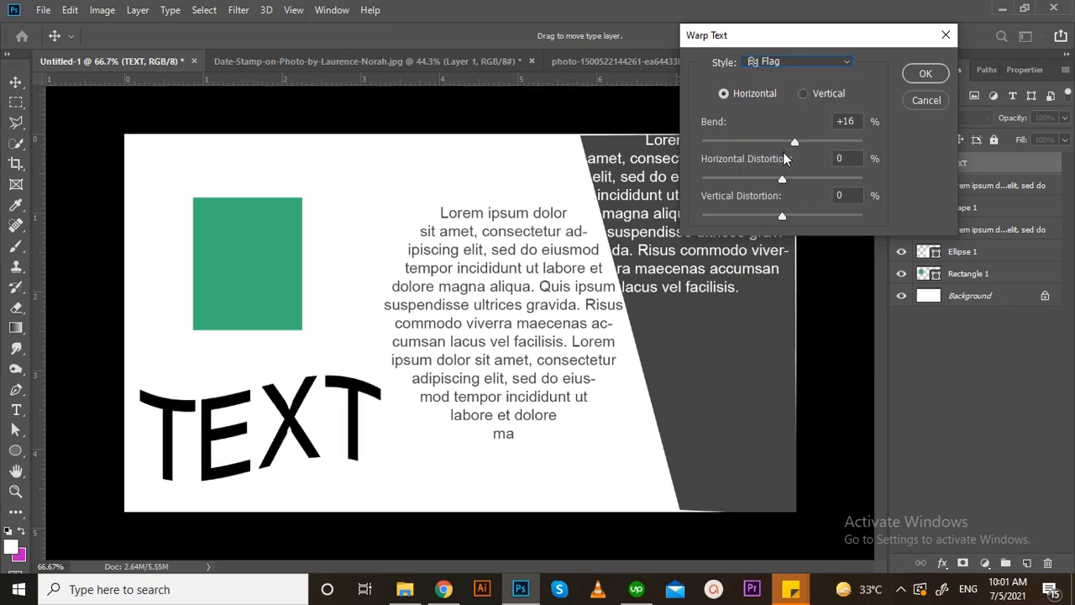
mouse_move(794, 143)
left_mouse_down()
mouse_move(818, 147)
mouse_move(749, 148)
mouse_move(798, 143)
left_mouse_up()
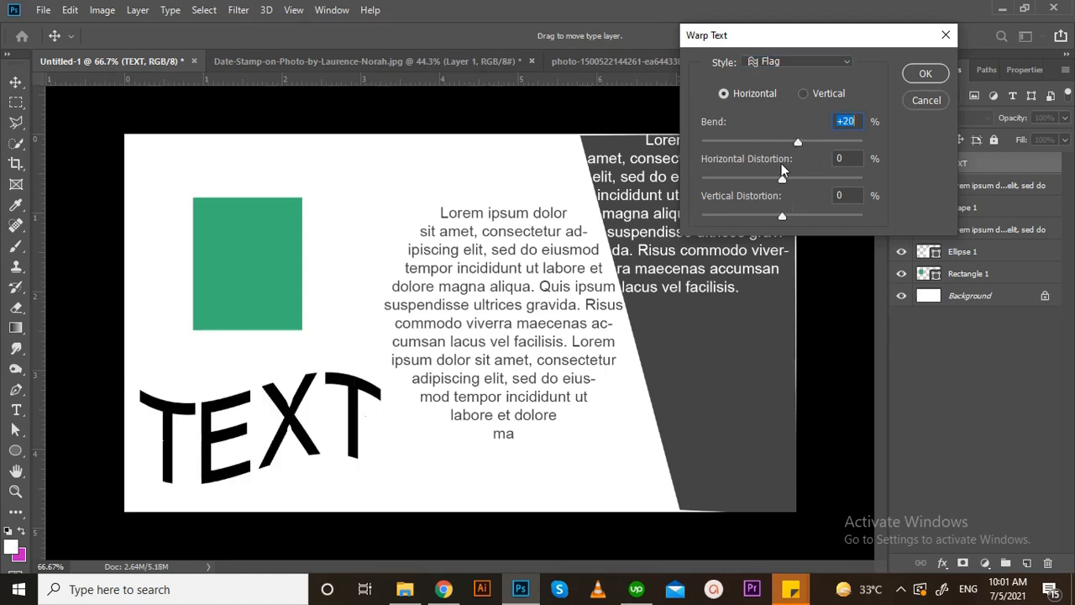
Try a -22% horizontal distortion and a -59% bend on the word TEXT's Flag warp
mouse_move(783, 180)
left_mouse_down()
mouse_move(809, 181)
mouse_move(764, 178)
left_mouse_up()
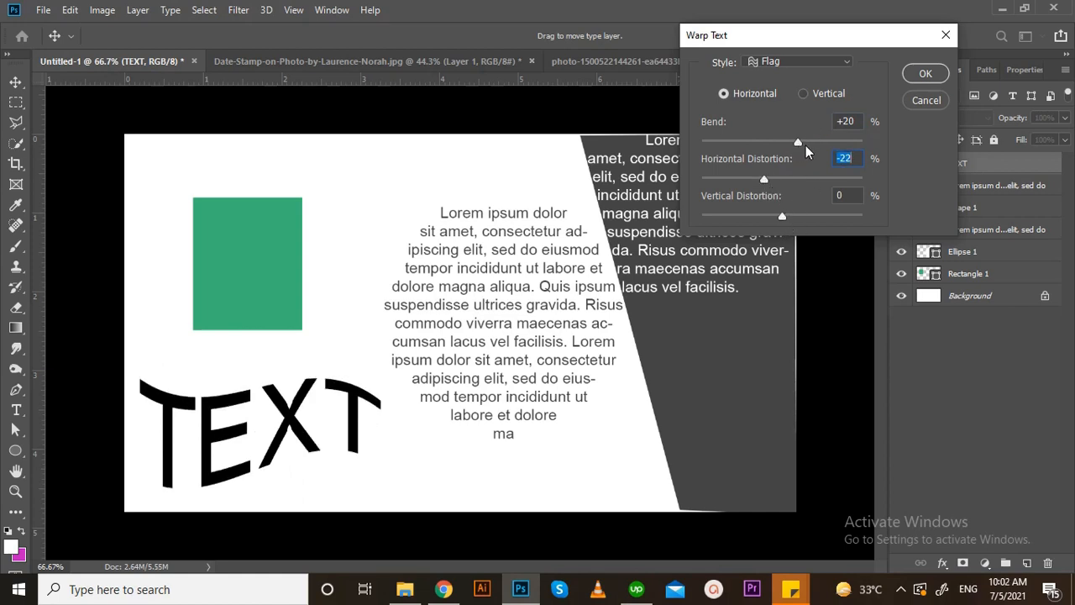
left_click_drag(825, 149, 739, 157)
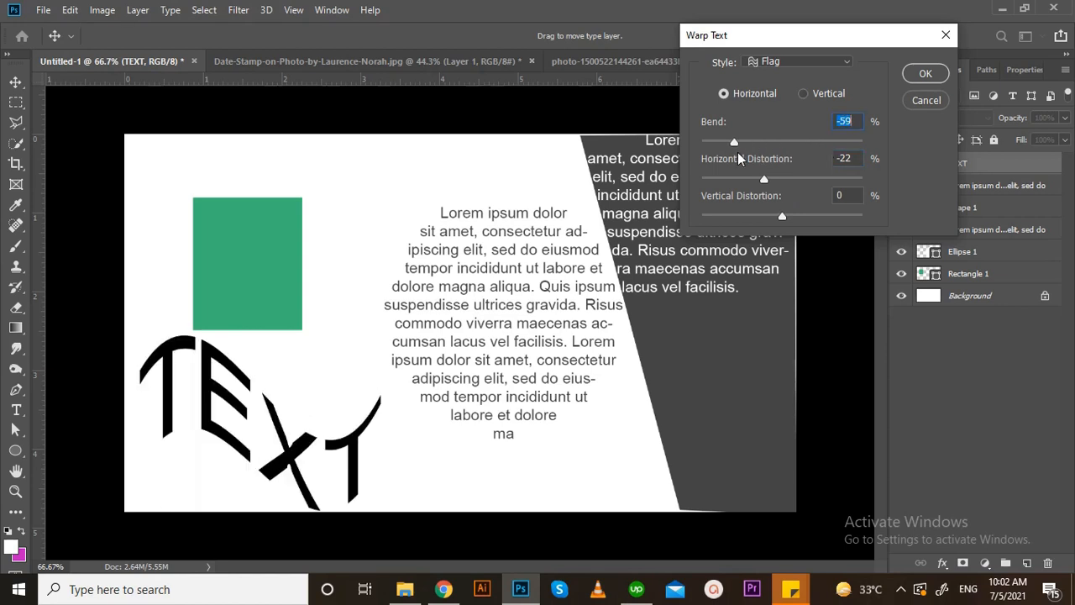
Change the warp of the word TEXT to Bulge with a +2% bend and -57% horizontal distortion, and apply it
left_click(787, 62)
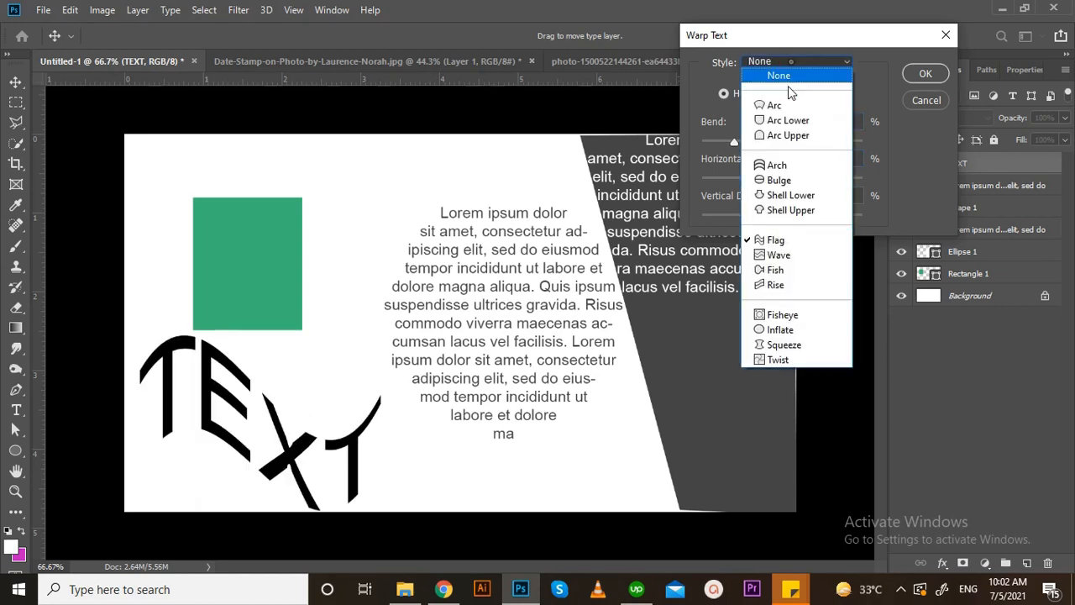
left_click(799, 183)
left_click_drag(761, 146, 735, 191)
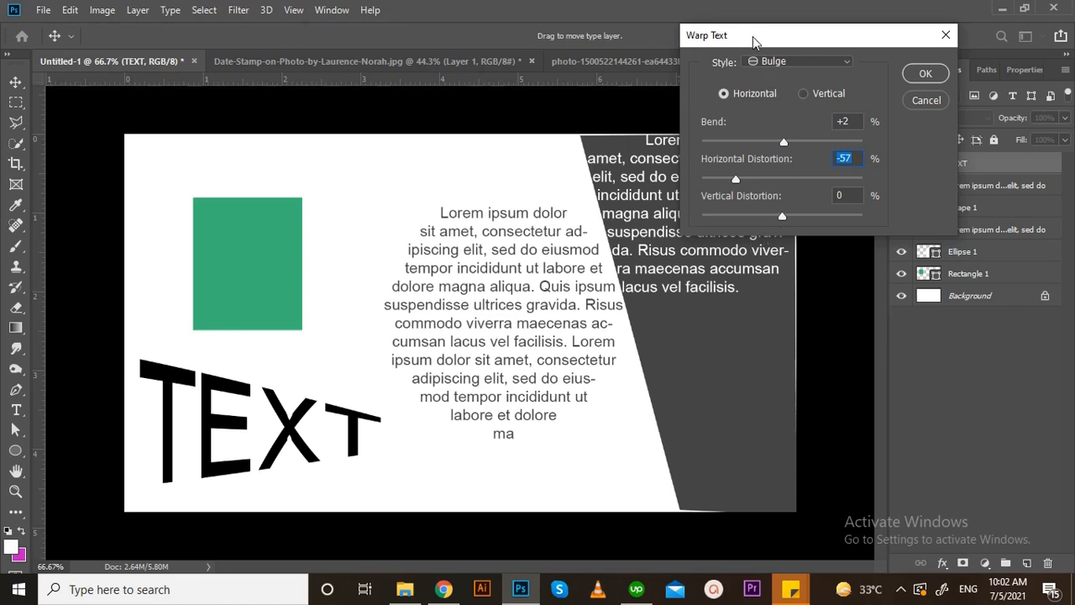
left_click(847, 63)
left_click(924, 76)
left_click(924, 74)
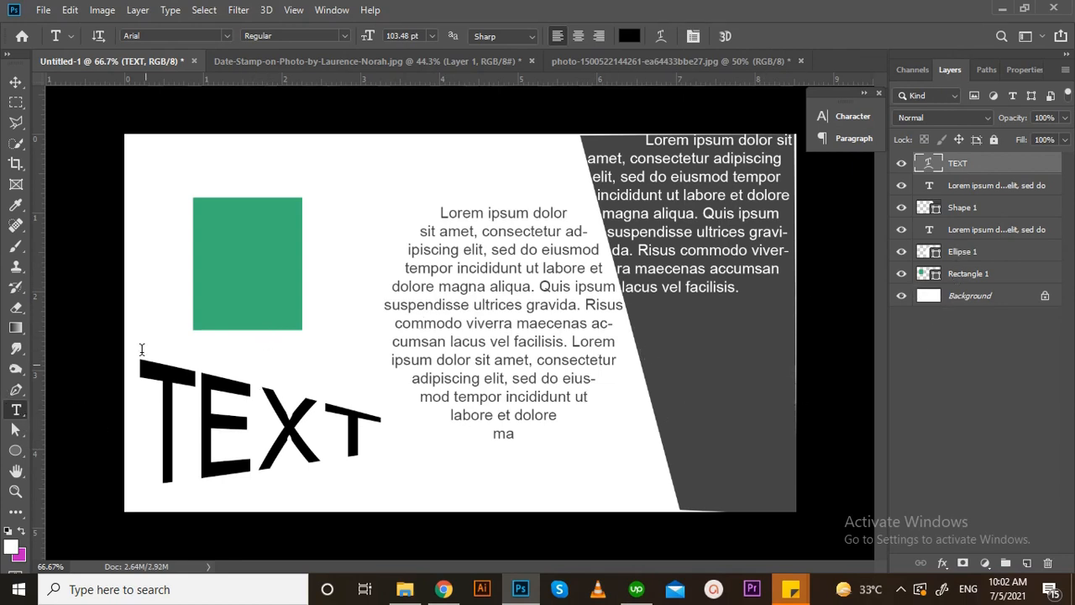
left_click(943, 563)
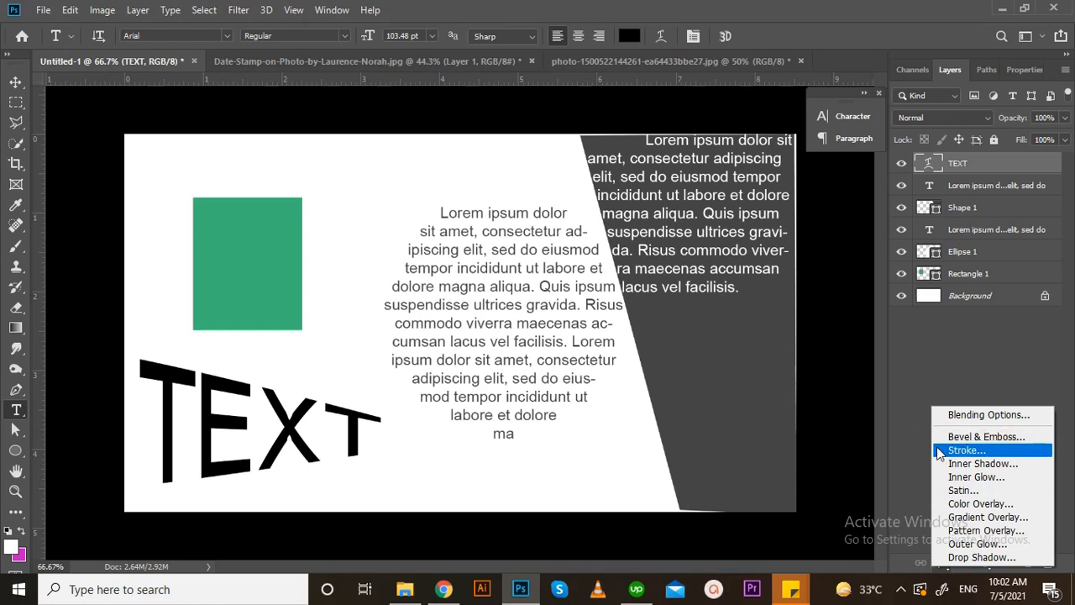
left_click(886, 463)
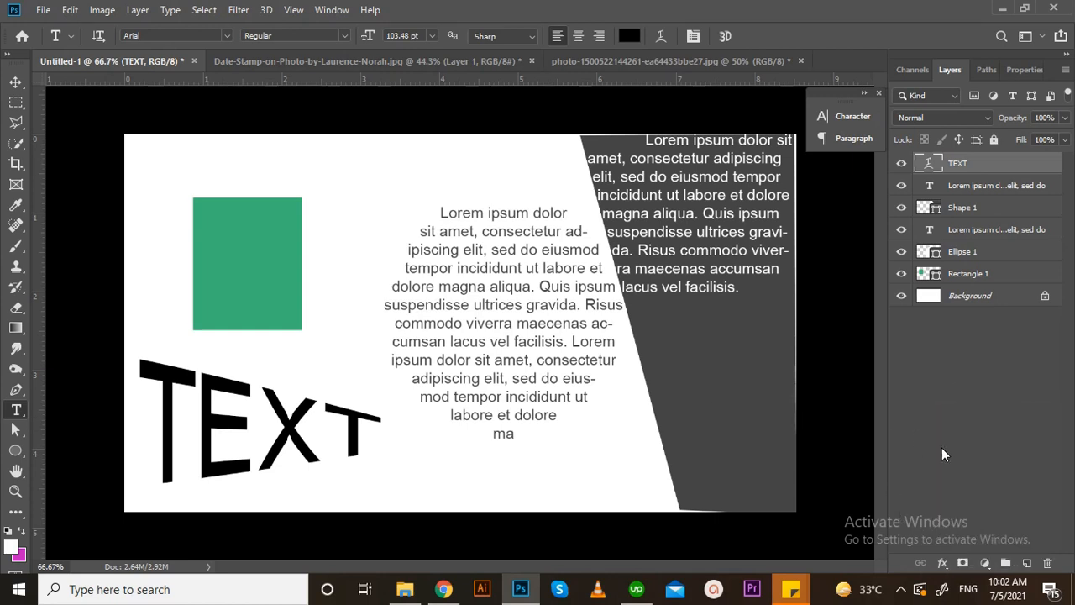
left_click(955, 120)
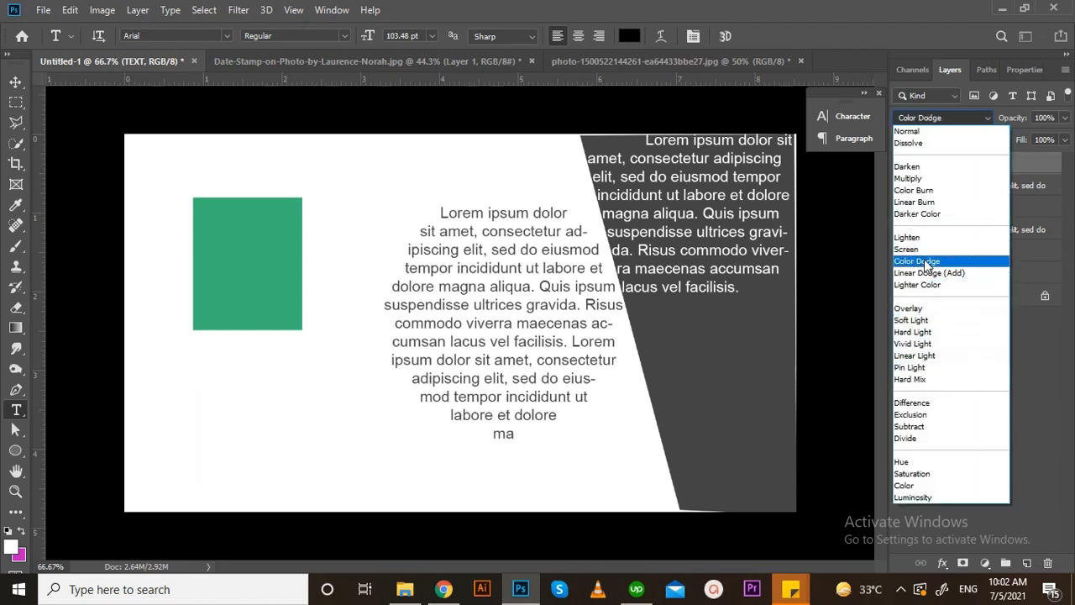
left_click(429, 402)
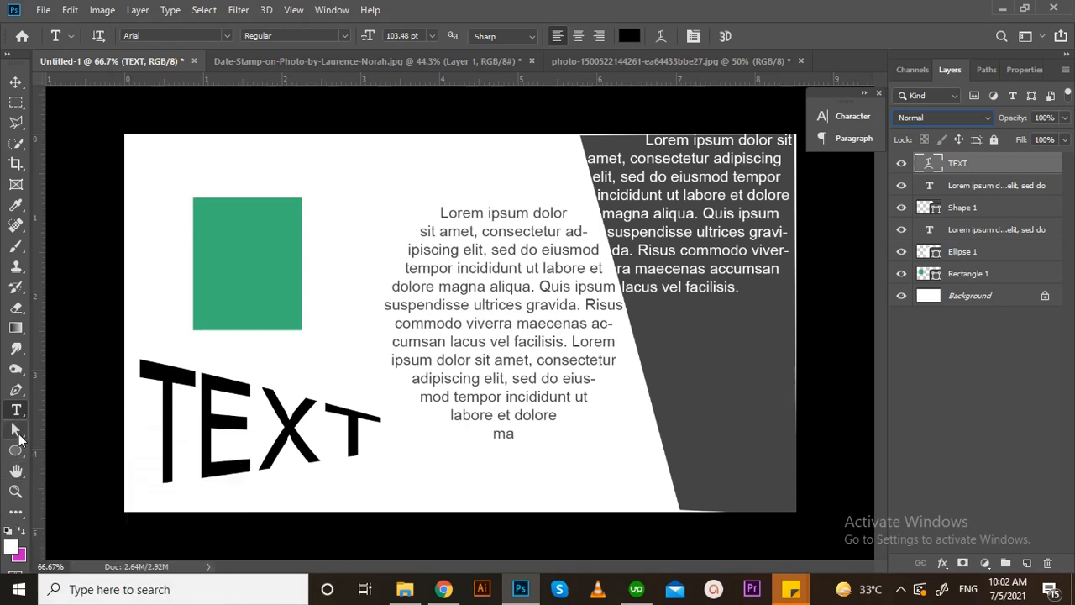
left_click(19, 436)
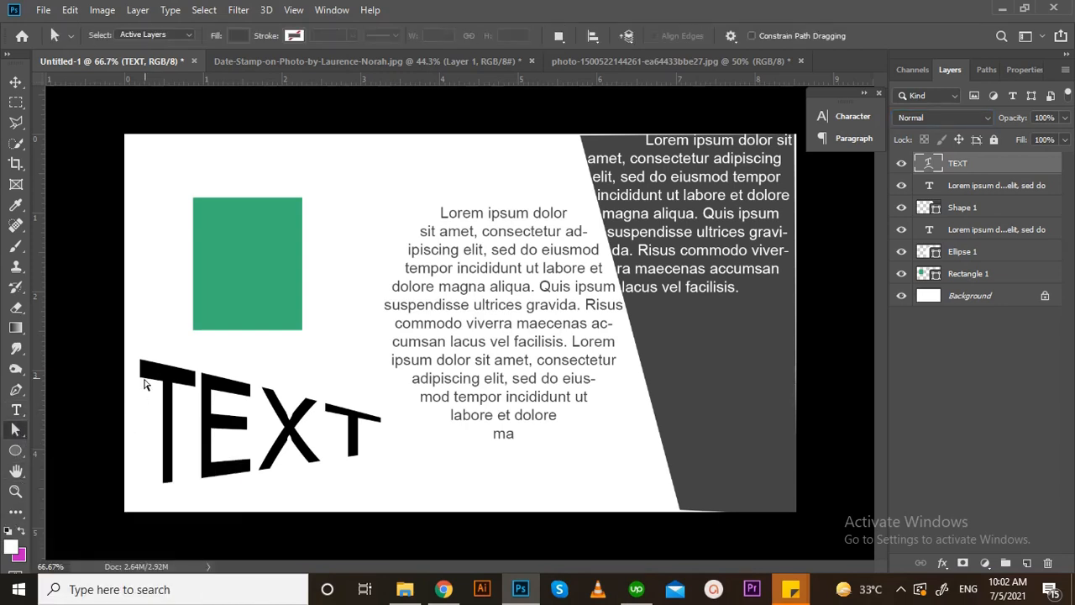
left_click(15, 81)
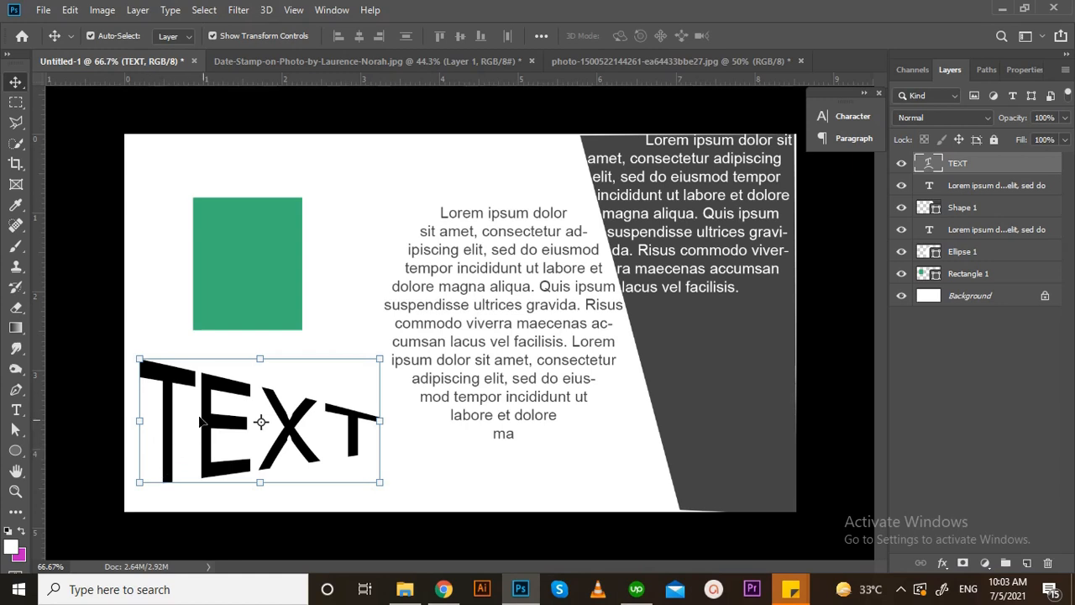
left_click(411, 464)
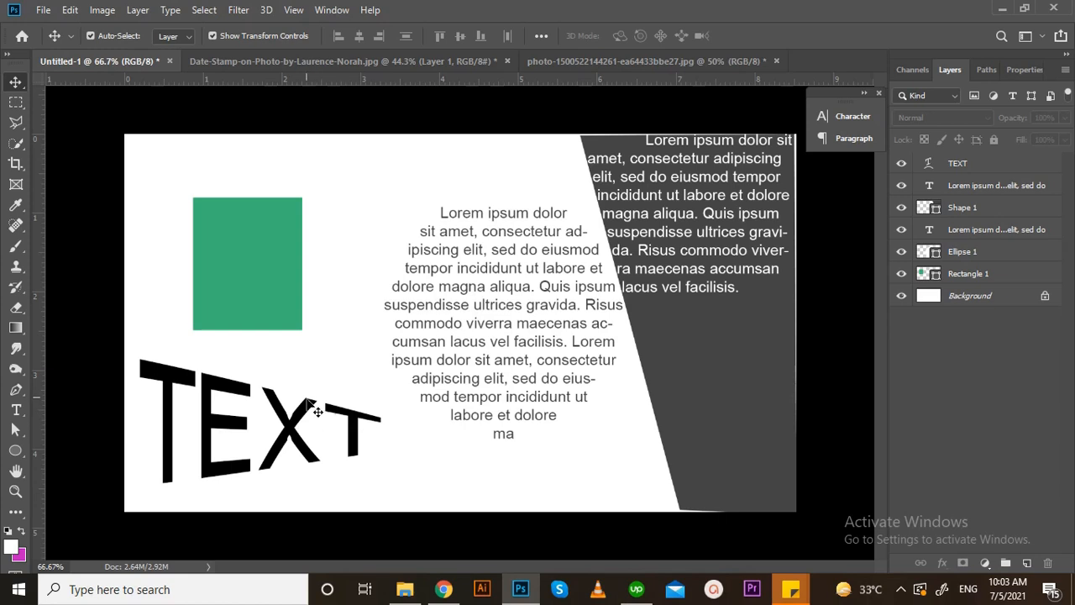
left_click(250, 395)
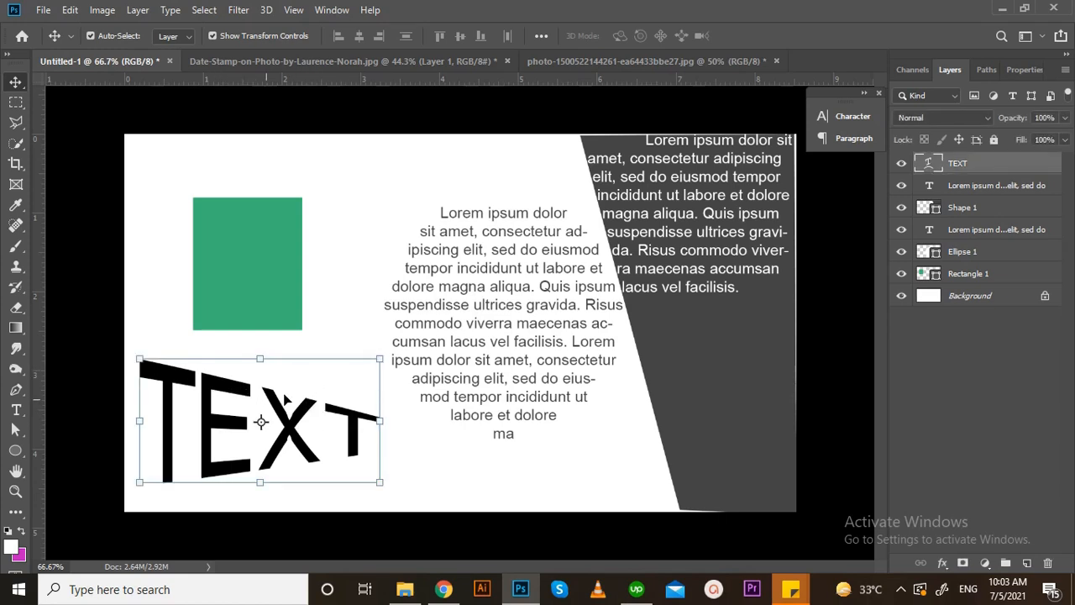
Try the Hand and Zoom tools on the canvas, ending at about 124% around the word TEXT
left_click(23, 478)
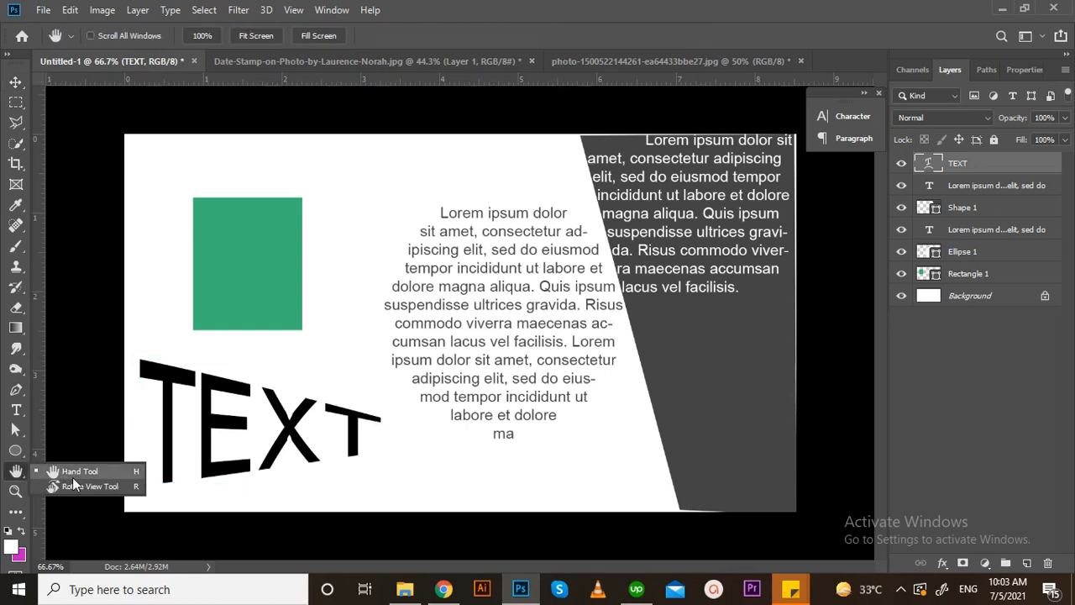
left_click(72, 472)
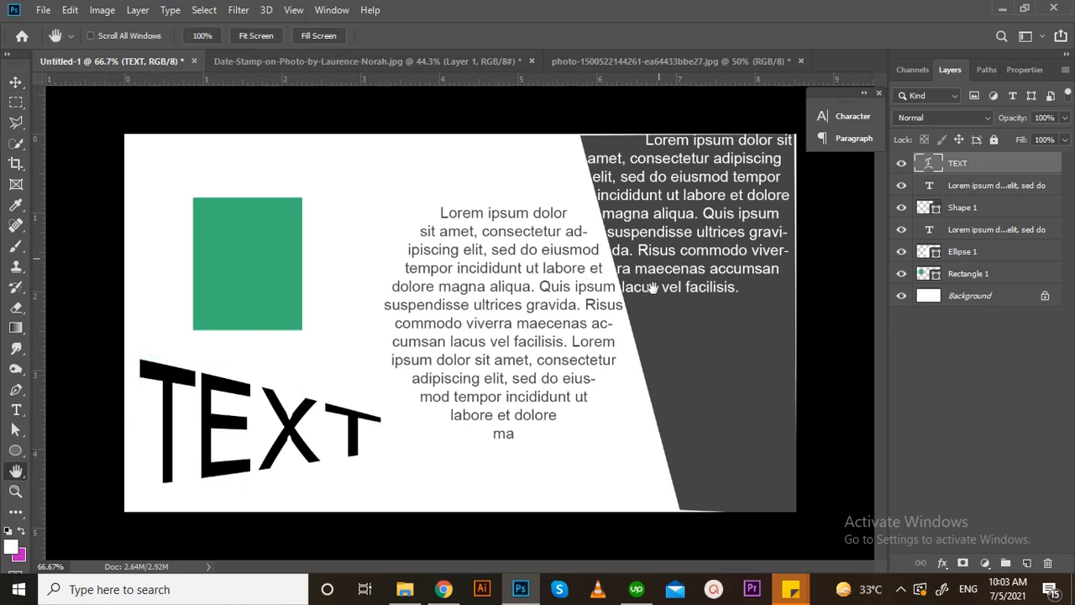
key("z")
left_click_drag(384, 300, 403, 453)
key("h")
left_click(15, 492)
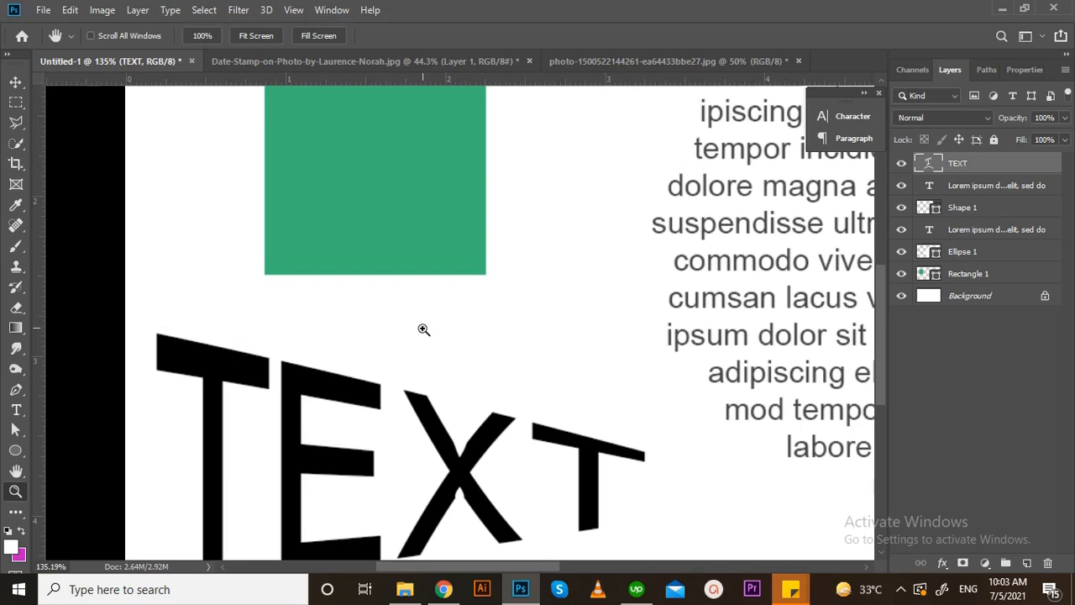
left_click_drag(424, 329, 423, 383)
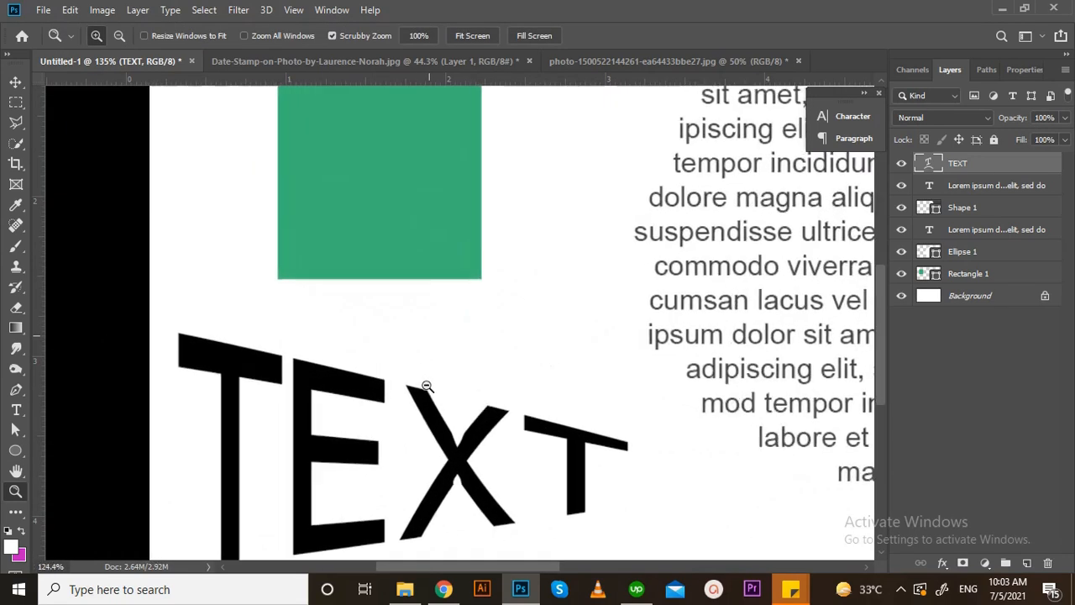
left_click(17, 512)
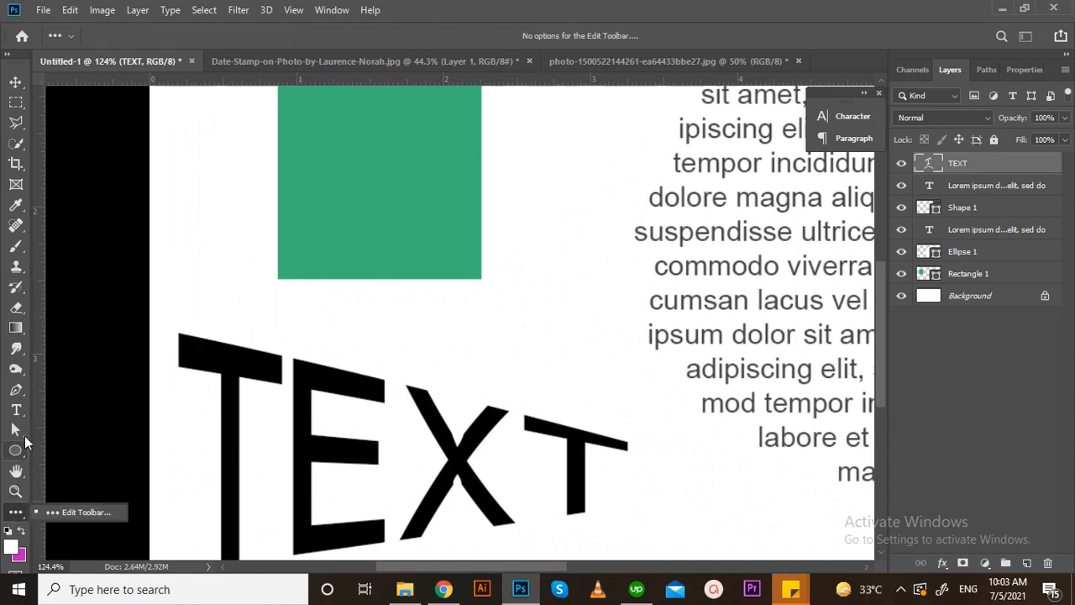
left_click(23, 434)
left_click(25, 436)
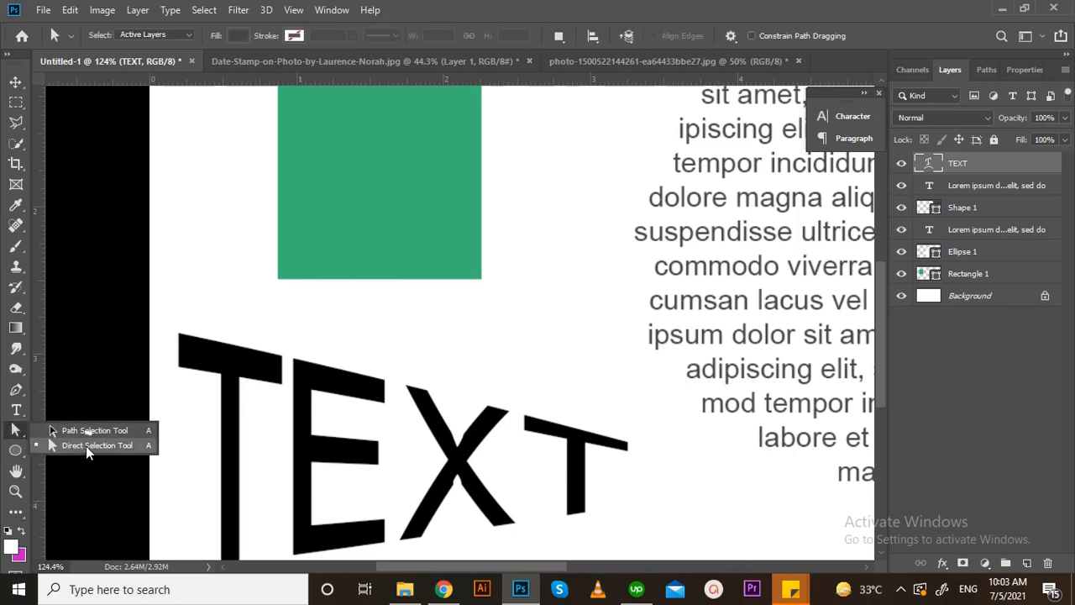
left_click(87, 446)
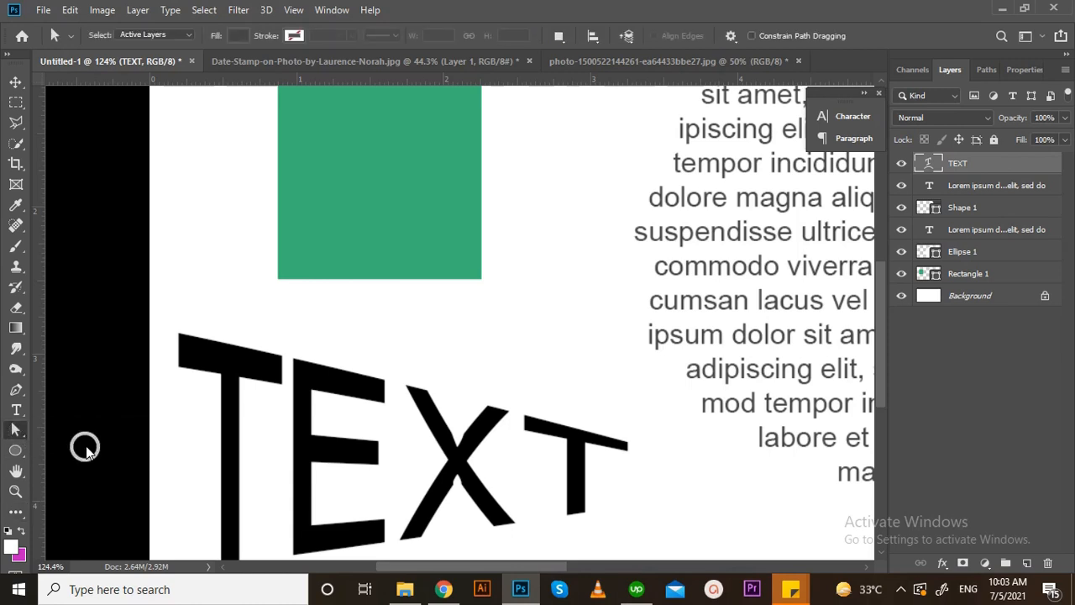
Select the green rectangle and pick its lower-left corner anchor with the Direct Selection tool
key("v")
left_click(329, 267)
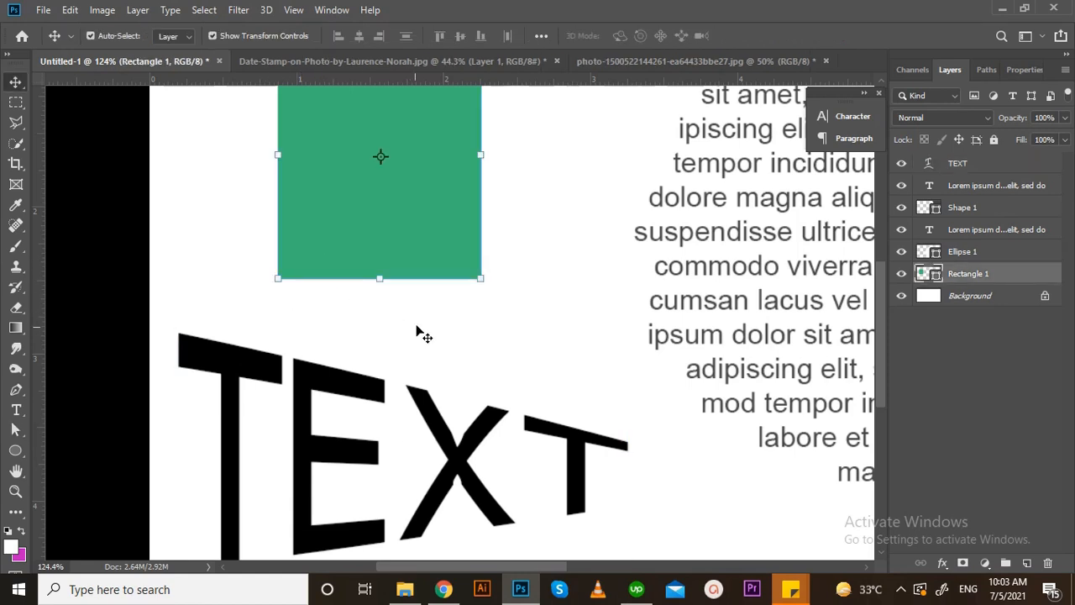
key("space")
left_click_drag(442, 185, 389, 328)
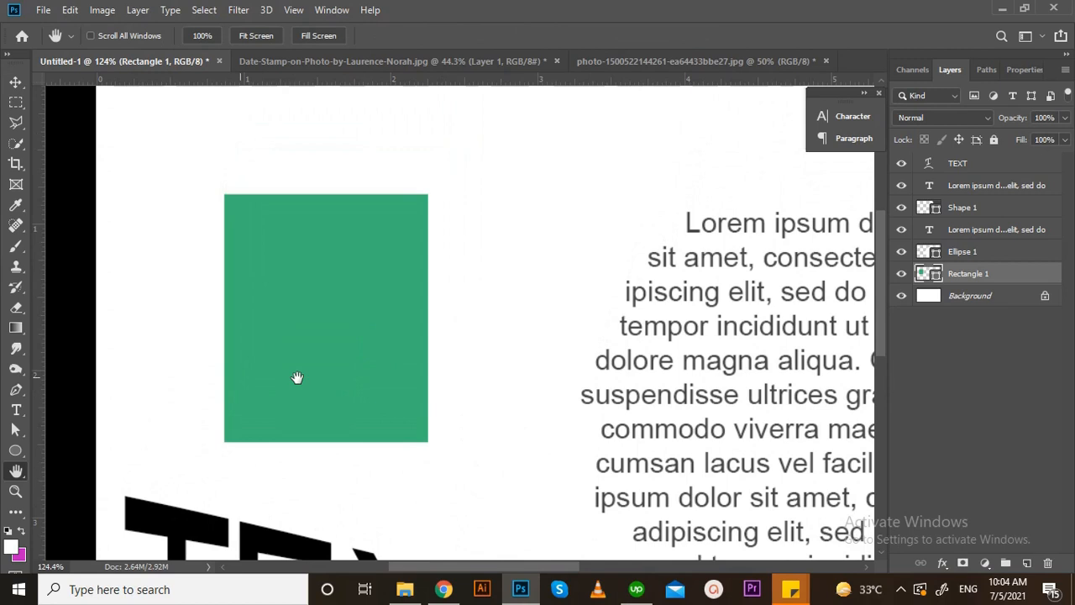
left_click(15, 430)
left_click(224, 442)
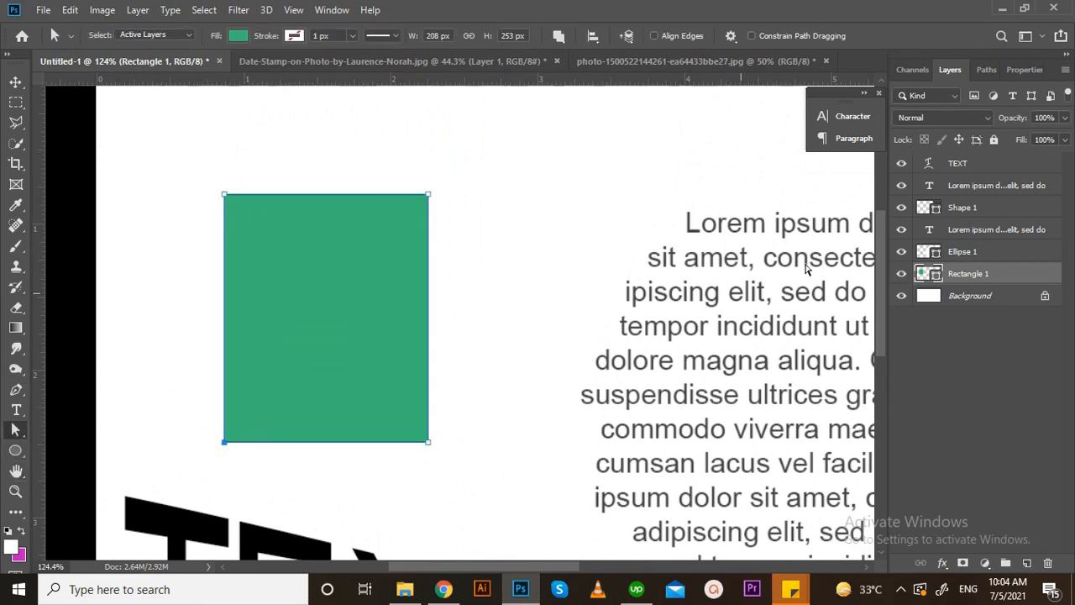
Try rounding all four corners of the green rectangle to 20 px
left_click(1021, 71)
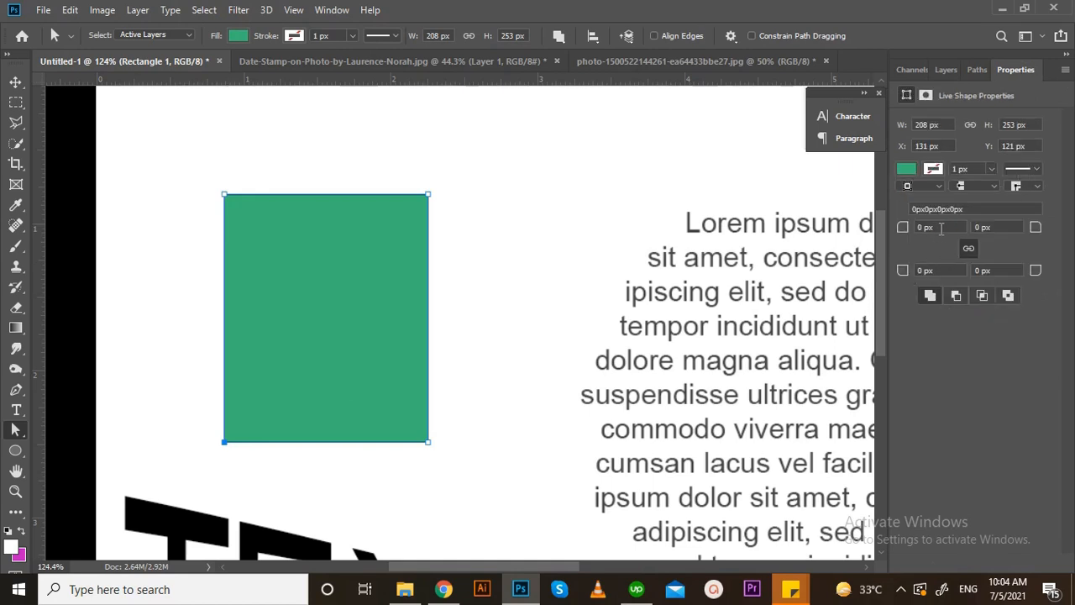
type("20")
key("Return")
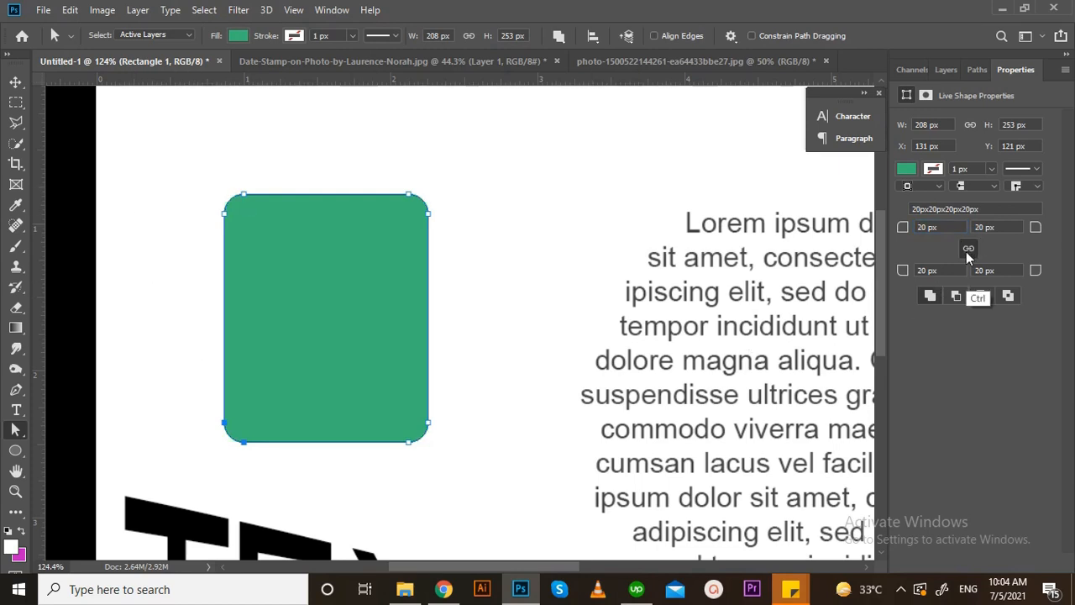
key("ctrl+z")
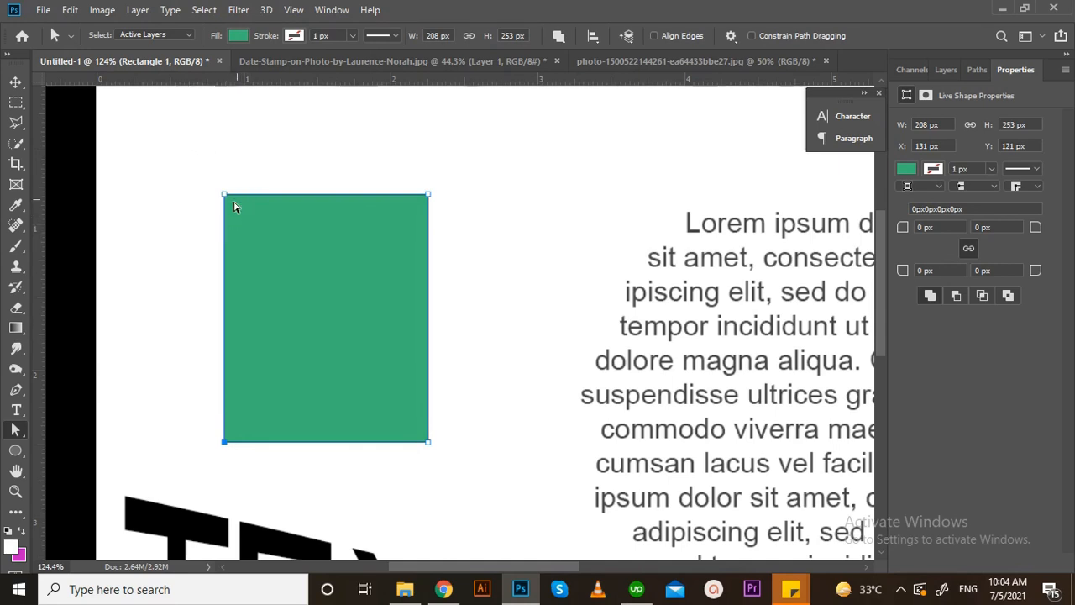
Apply a 20 px radius to the green rectangle's linked corners again, and reset them to 0 px
left_click(924, 227)
type("20")
key("Return")
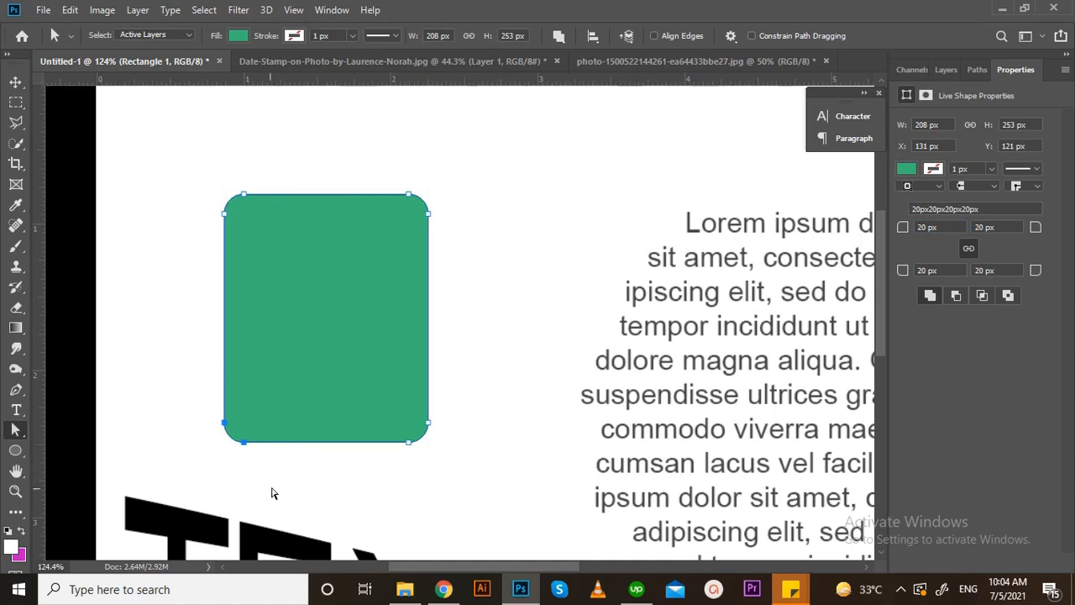
left_click(923, 227)
type("0")
key("Return")
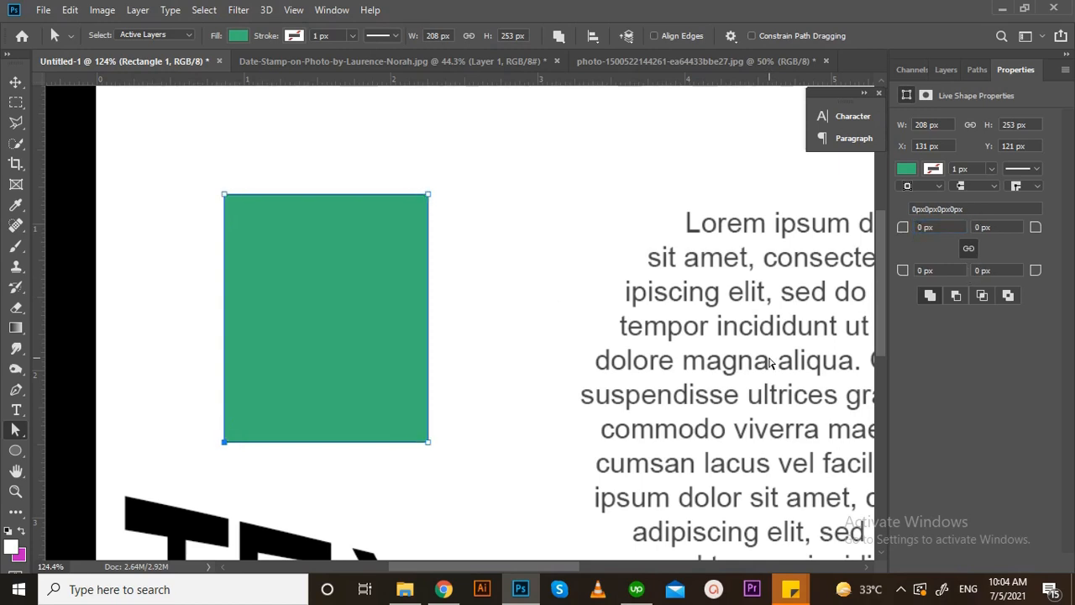
Unlink the green rectangle's corner radii and round only its upper-left and lower-right corners to 50 px
left_click(939, 227)
type("50")
key("Return")
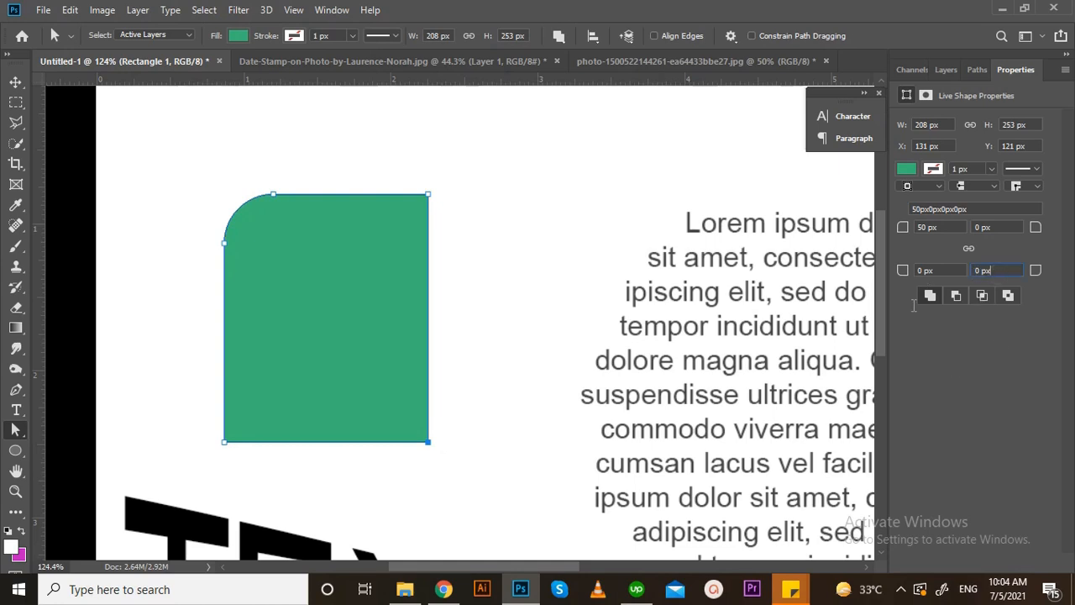
type("50")
key("Return")
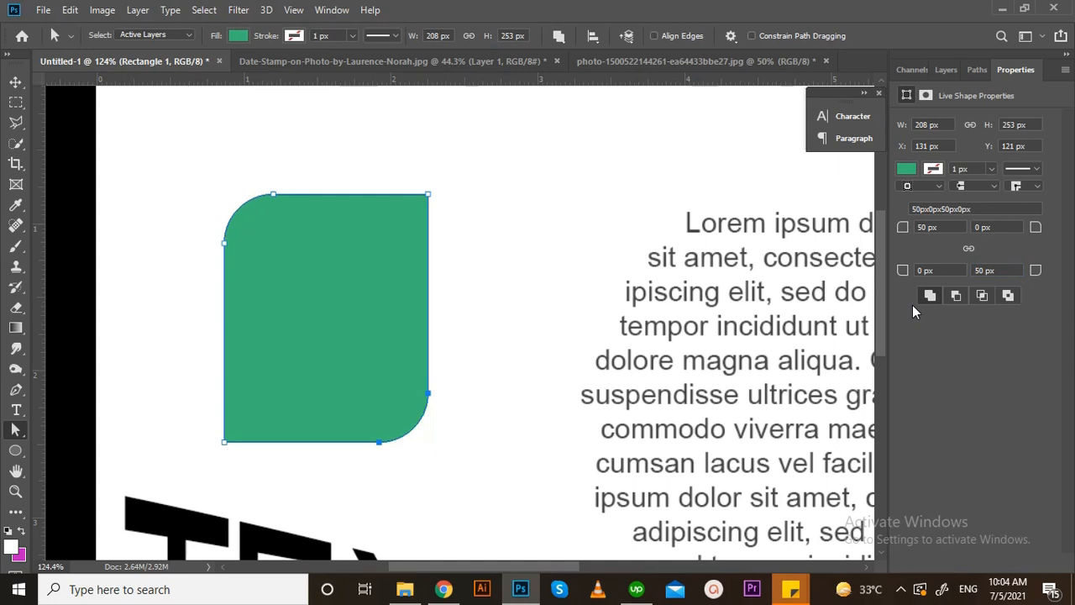
left_click(15, 82)
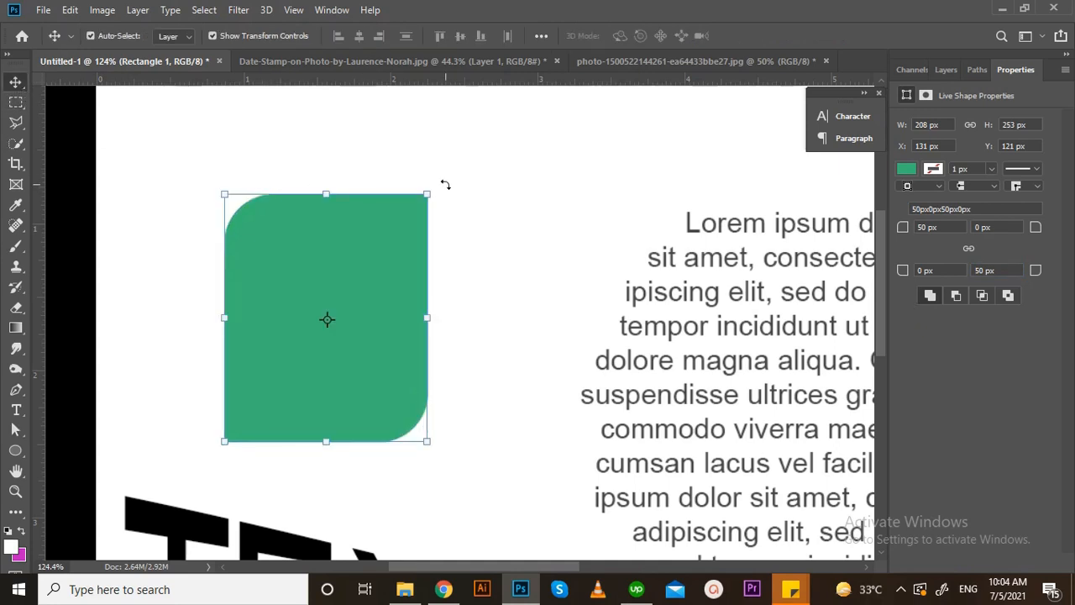
key("ctrl+t")
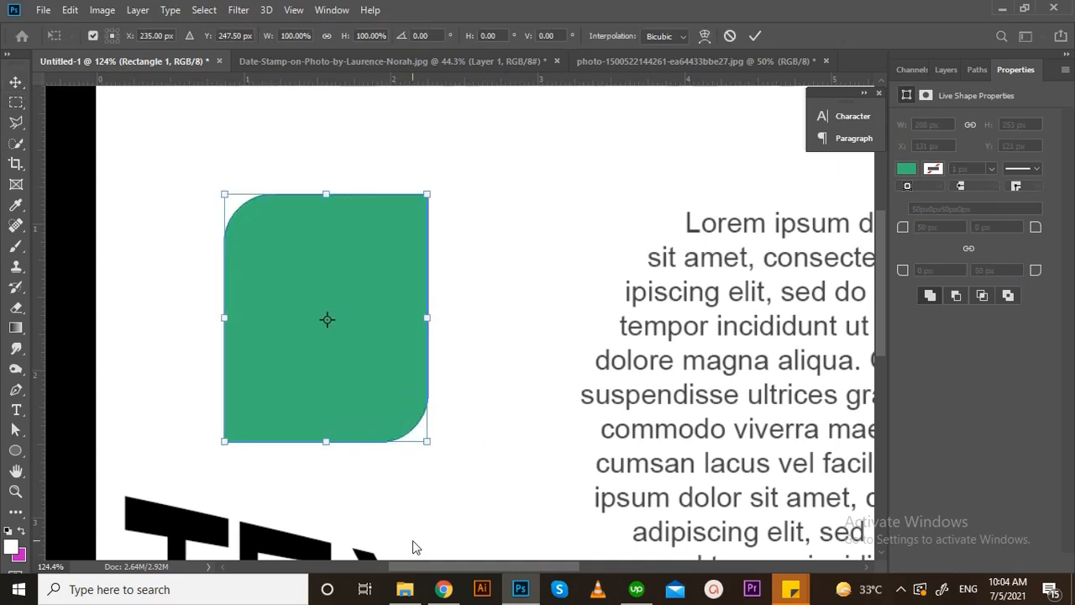
key("Return")
left_click(523, 504)
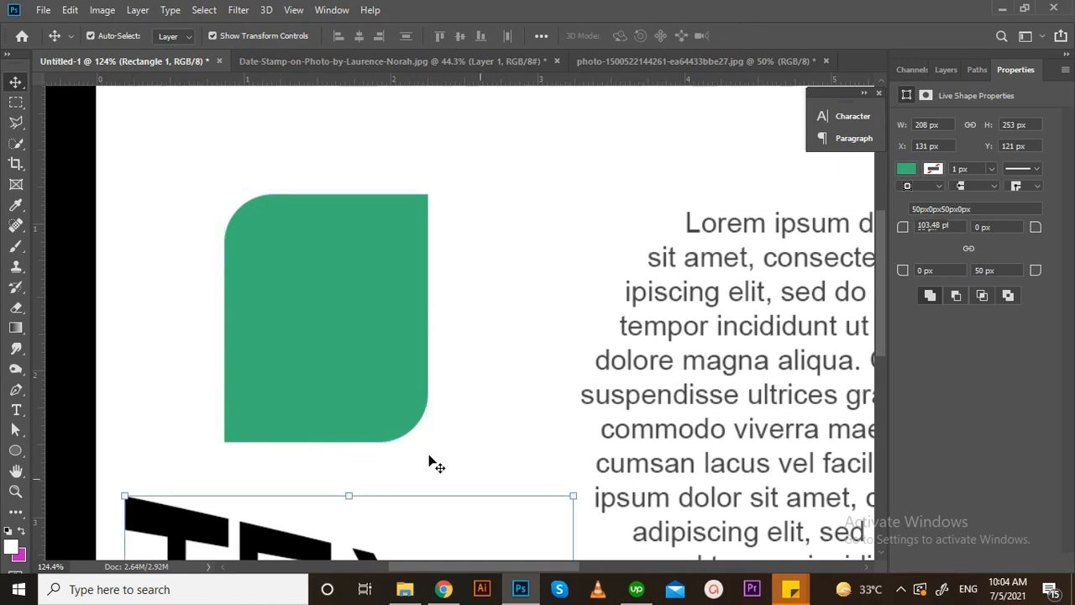
left_click(370, 409)
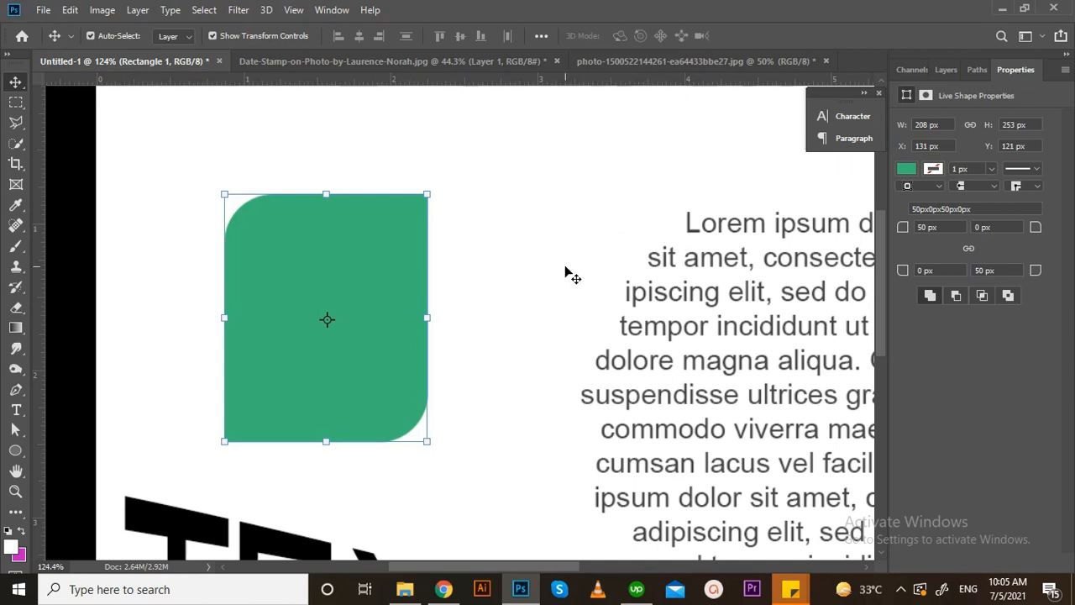
left_click(16, 451)
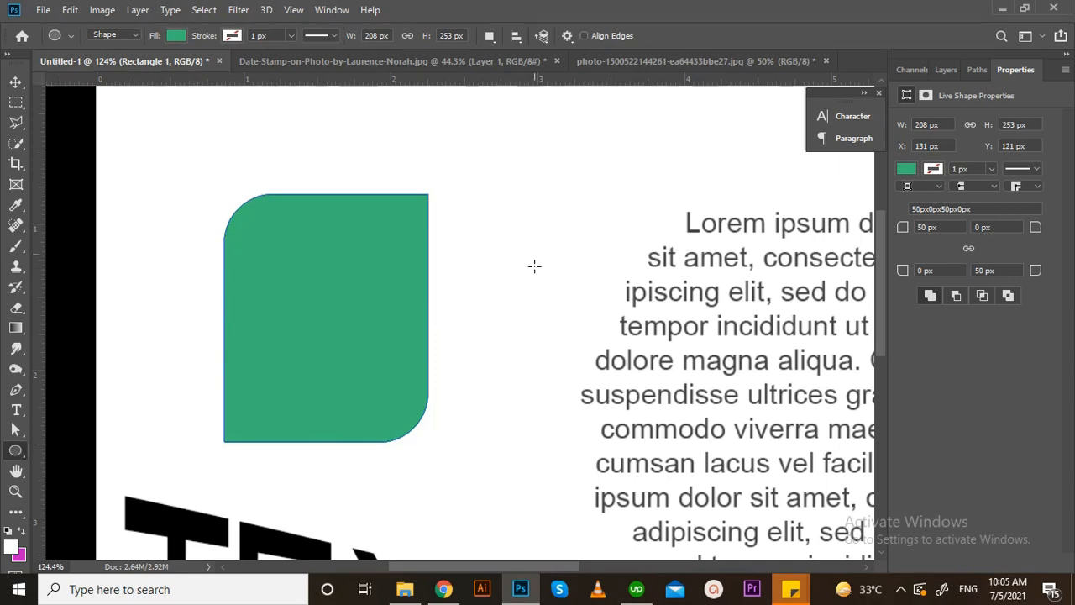
left_click_drag(504, 115, 656, 269)
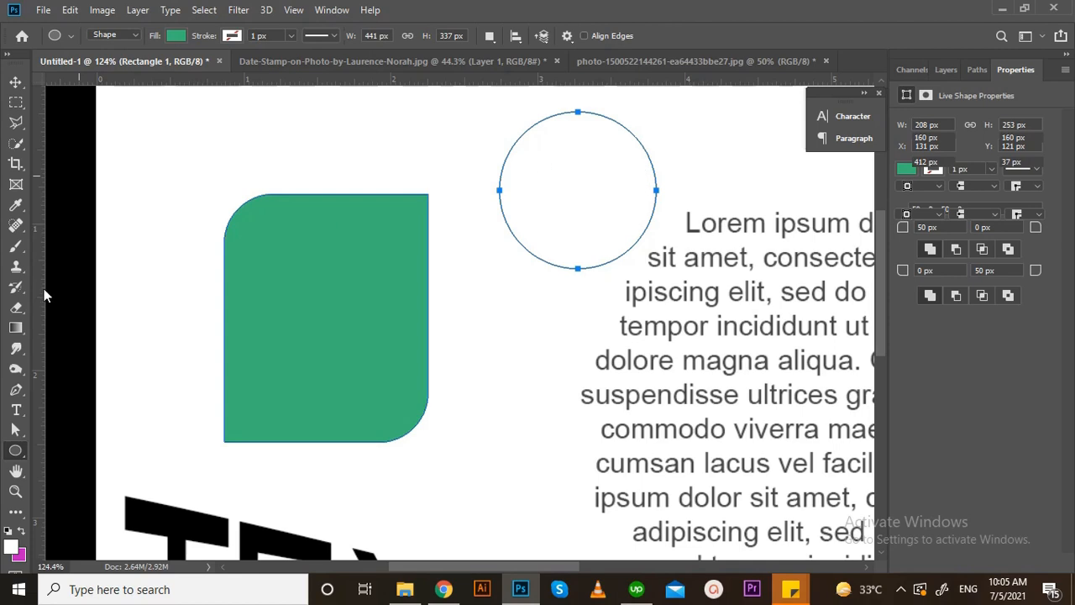
key("v")
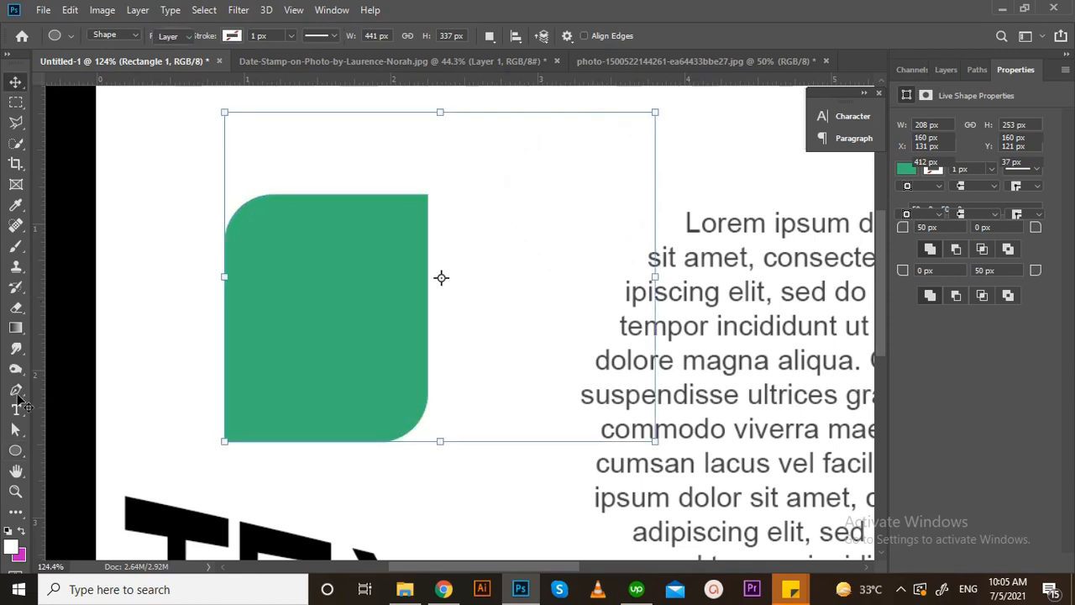
left_click(16, 390)
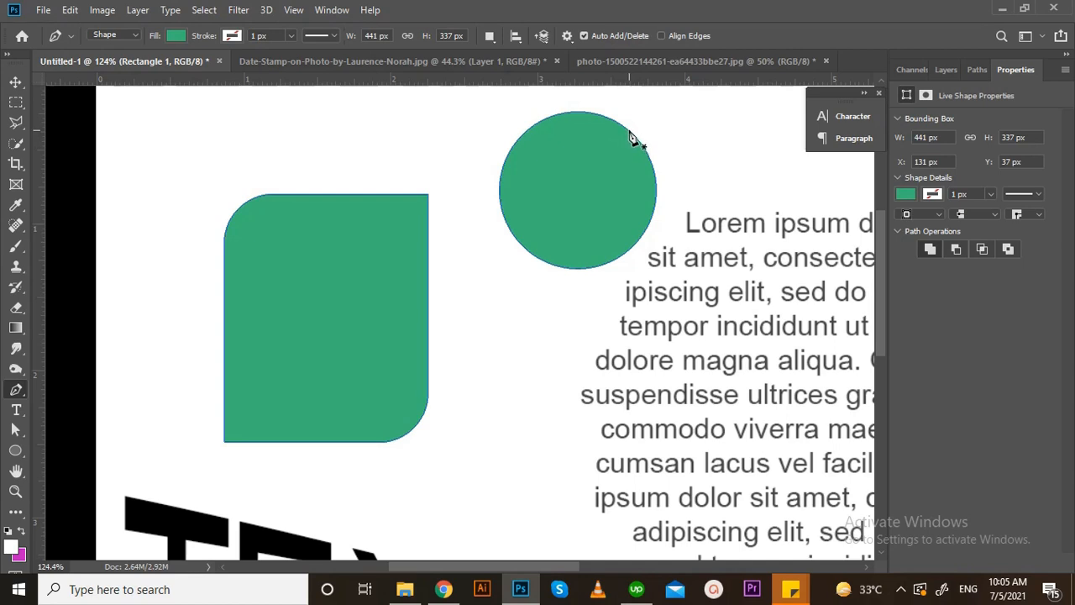
key("v")
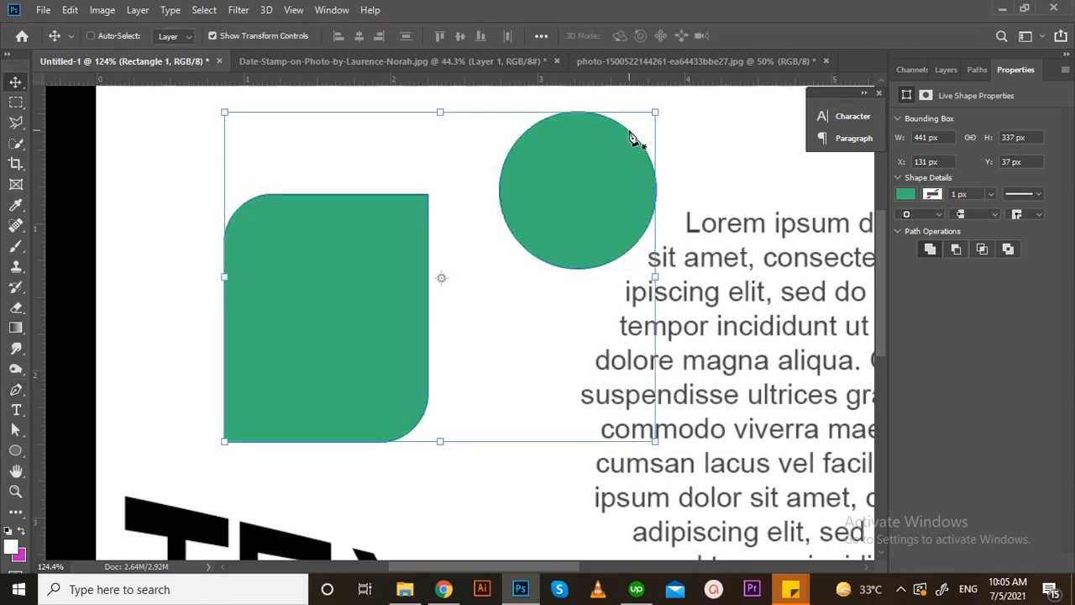
key("ctrl+z")
key("ctrl+z")
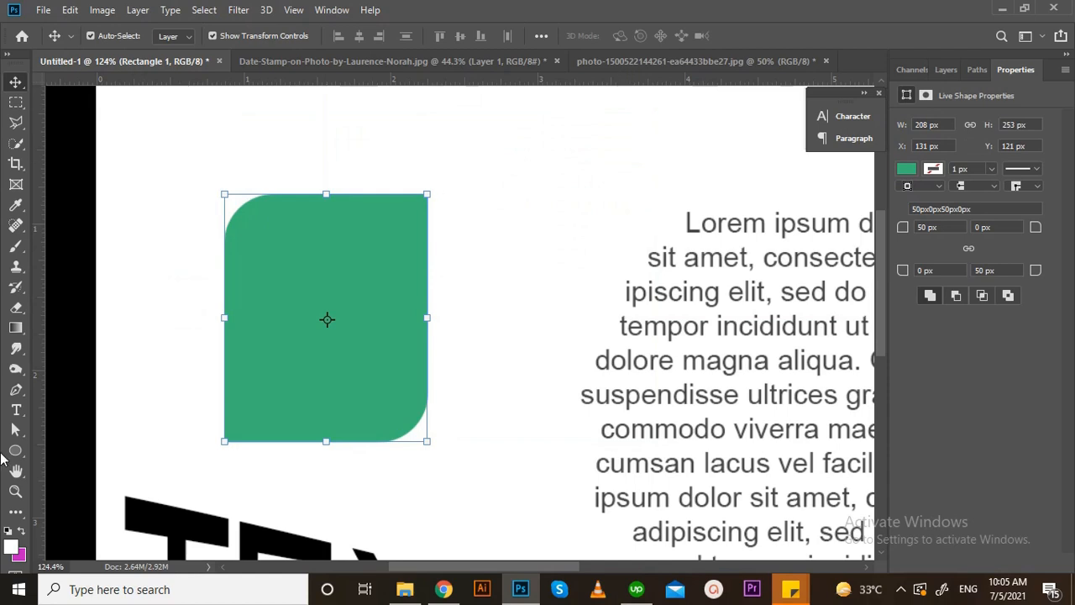
left_click(15, 450)
left_click_drag(467, 123, 588, 278)
key("ctrl+z")
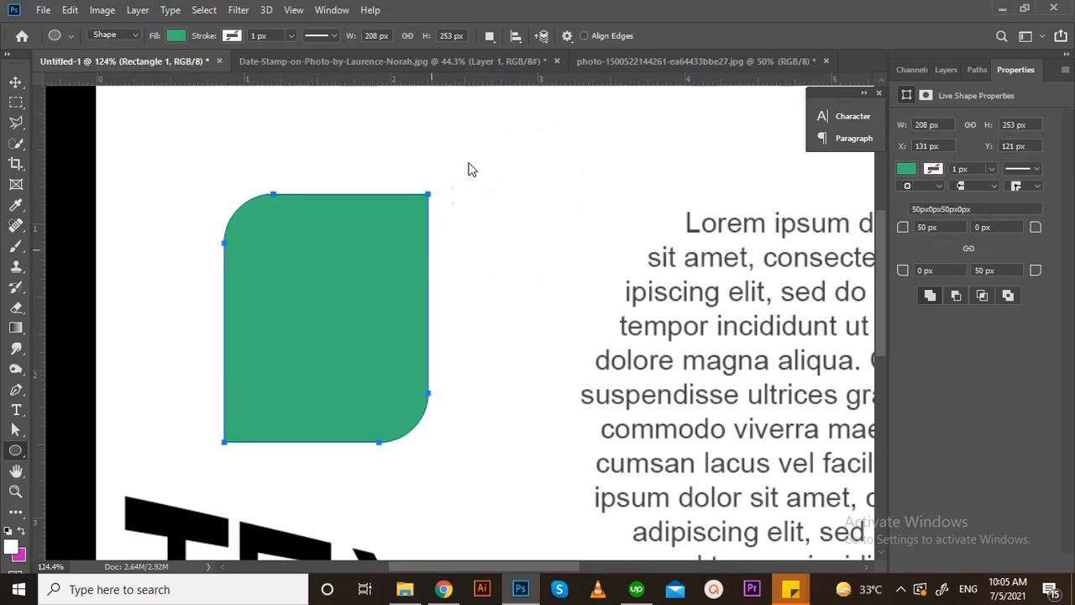
Try cutting away the upper-right arc of a circle about 164 px wide drawn beside the green rectangle
left_click(16, 450)
left_click_drag(451, 139, 612, 300)
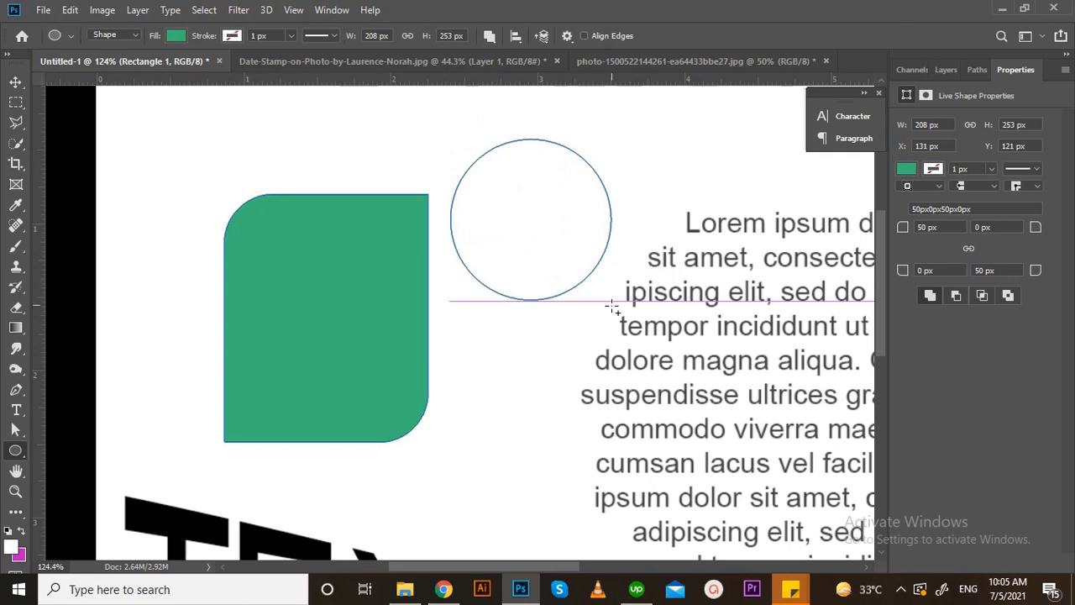
key("p")
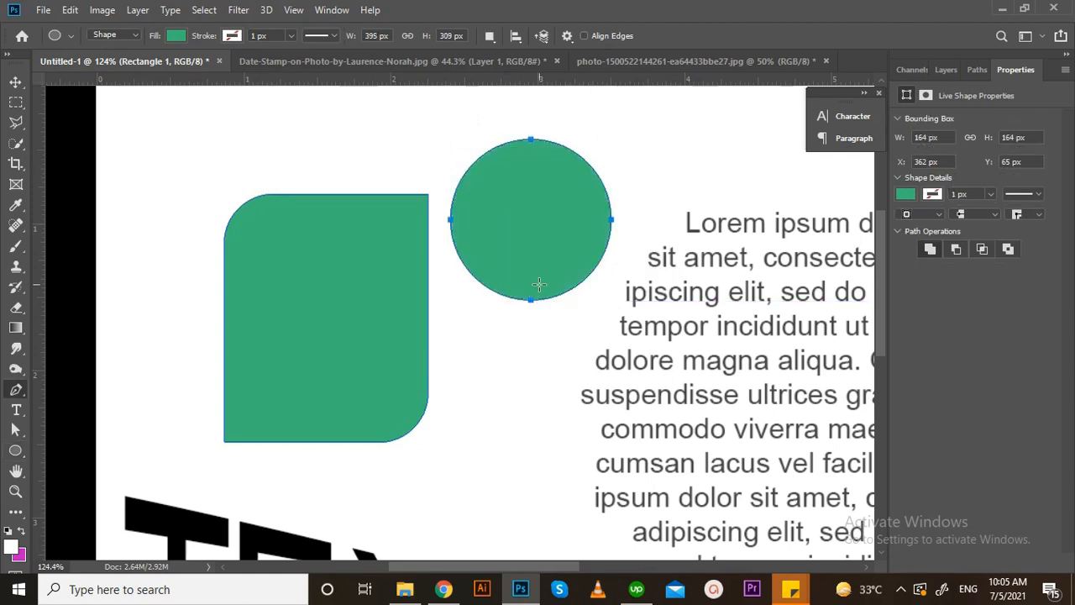
left_click(592, 168)
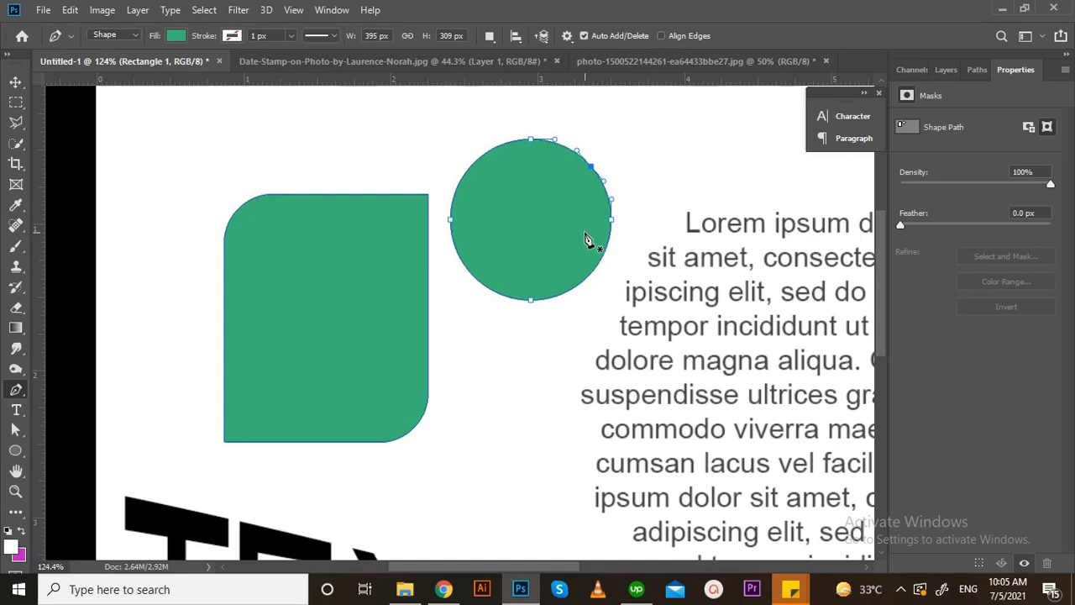
key("Delete")
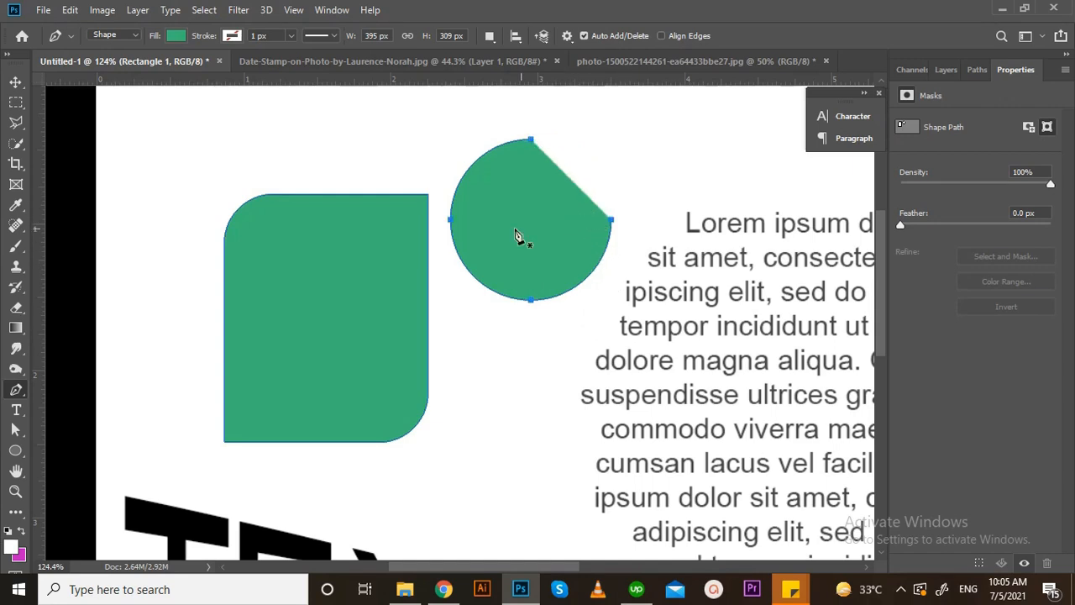
Try giving both shapes no fill and a black stroke, and undo back to the green rectangle alone
left_click(176, 37)
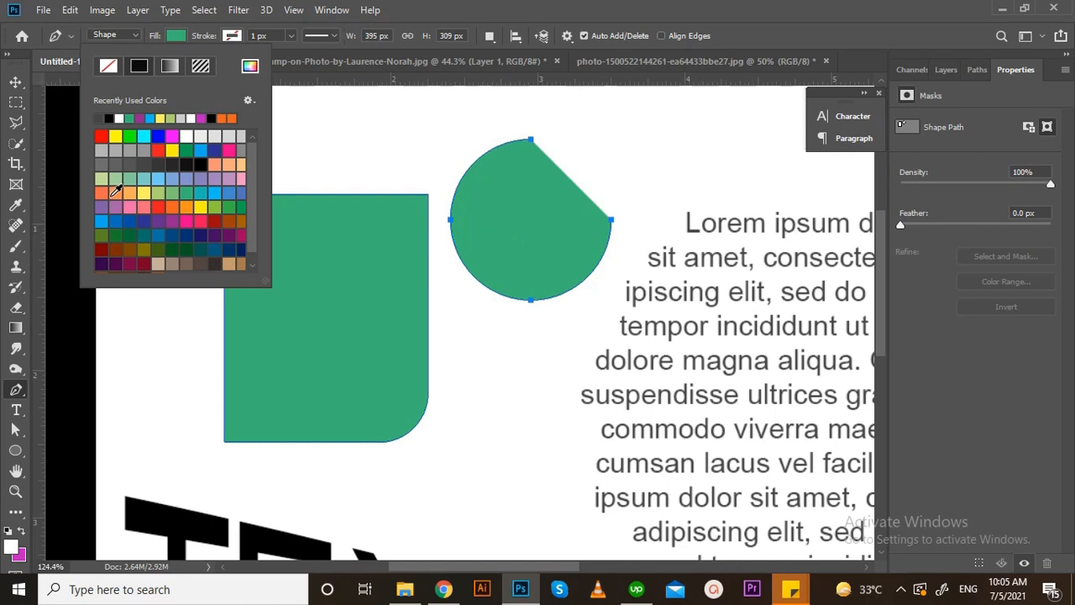
left_click(109, 66)
left_click(233, 36)
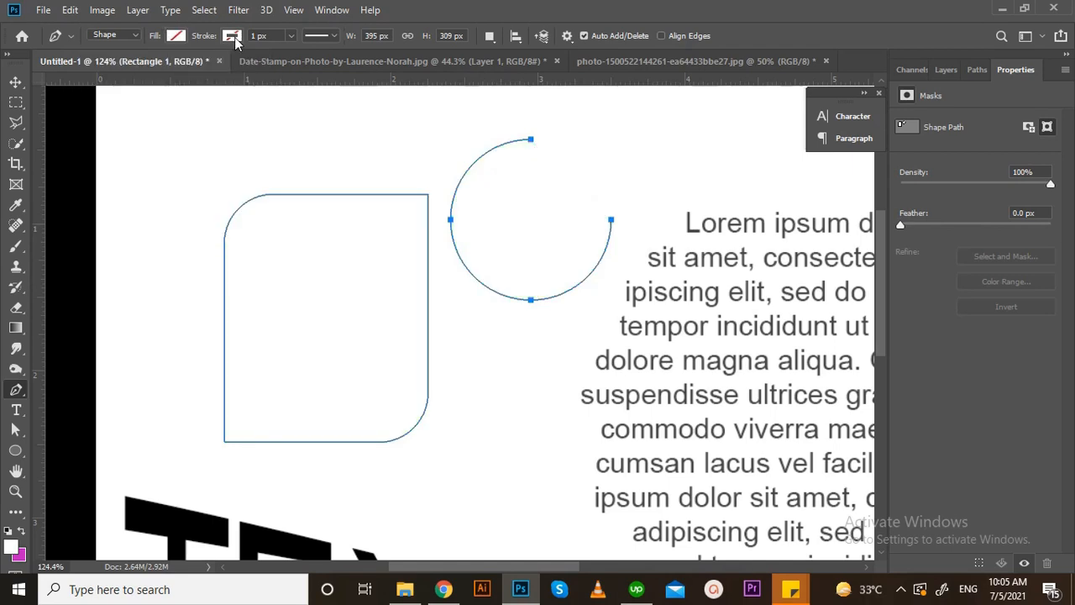
left_click(233, 36)
left_click(165, 119)
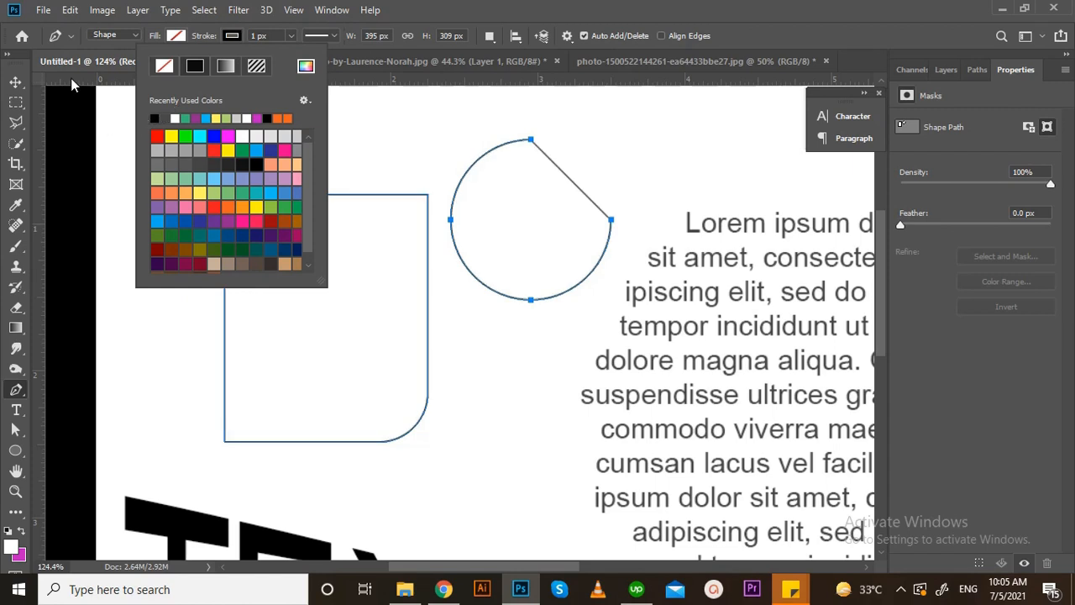
left_click(88, 175)
key("ctrl")
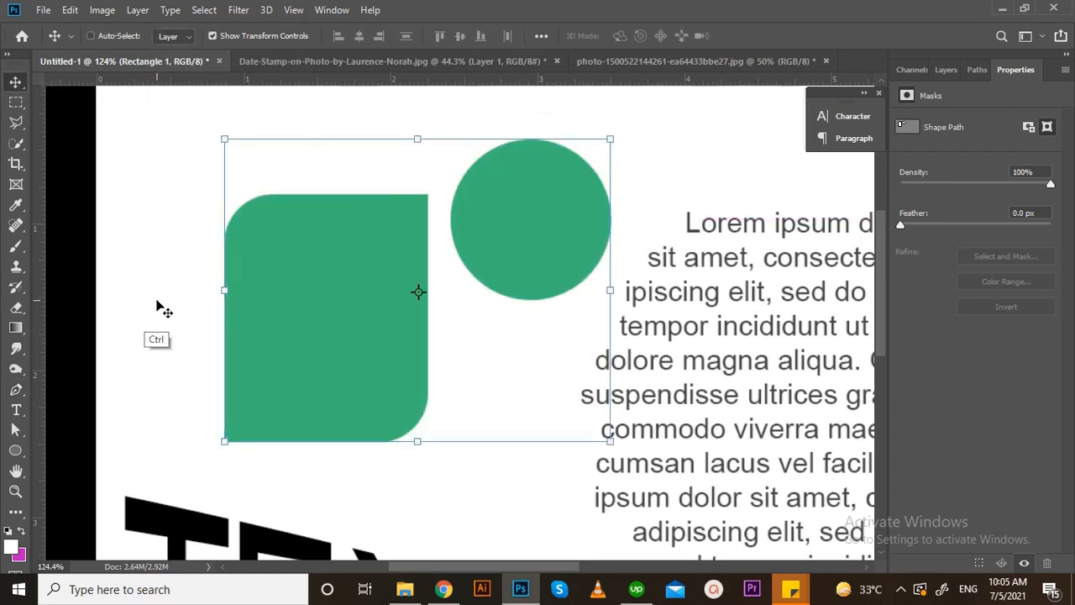
key("ctrl+z")
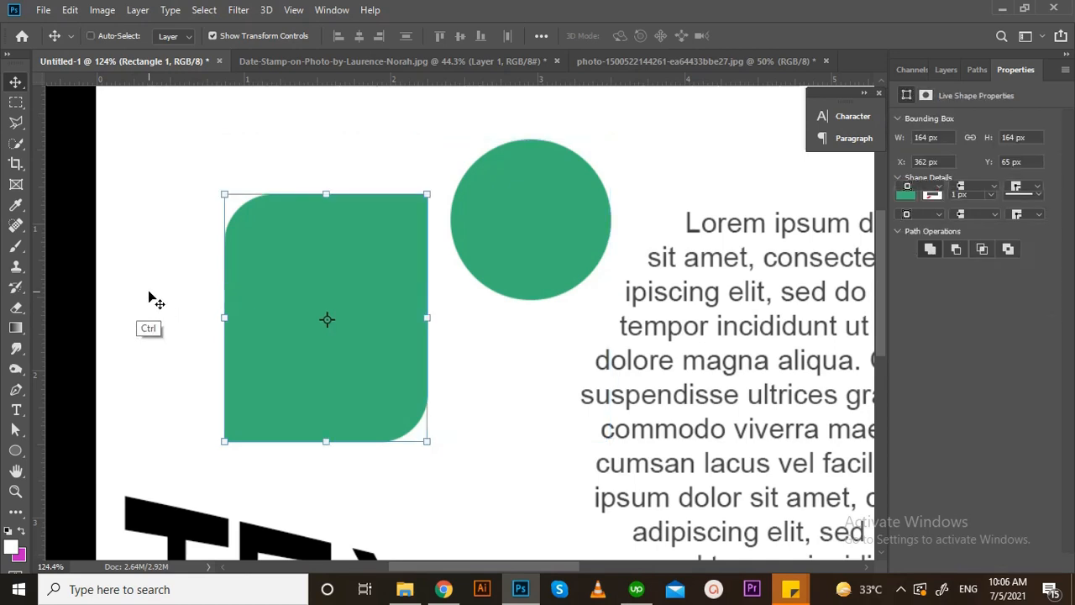
Deselect the green rectangle, draw a separate circle about 162 px wide beside it, and show the layer list
left_click(525, 276)
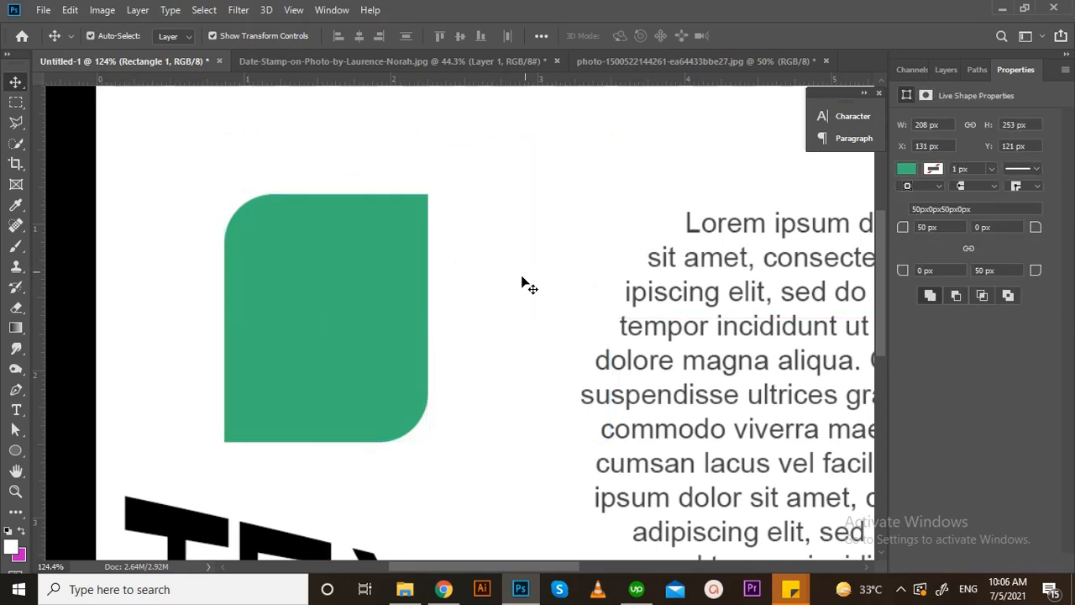
left_click(15, 451)
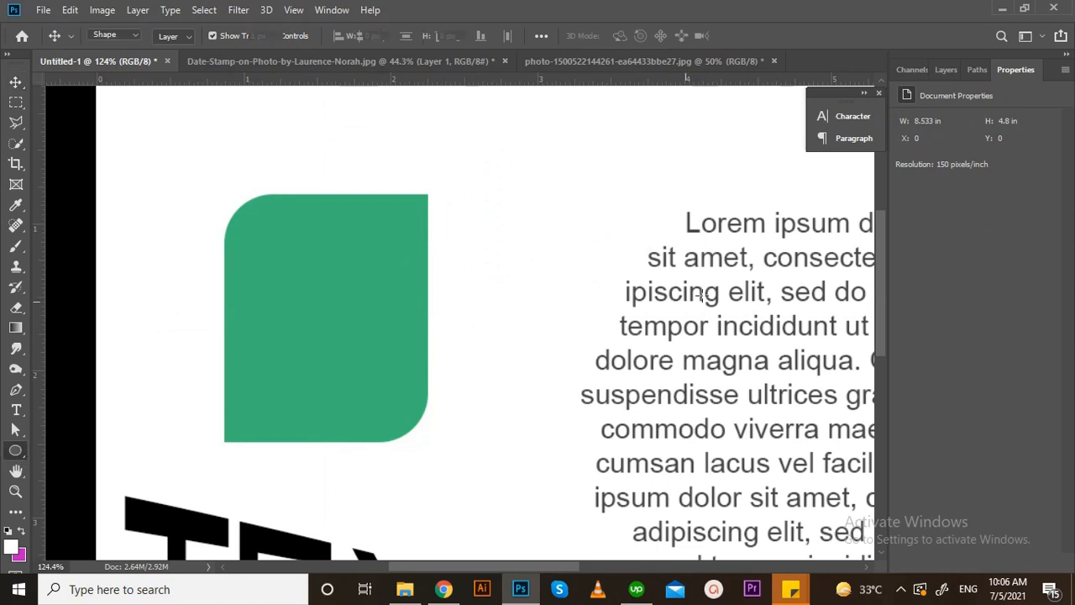
left_click(947, 70)
left_click_drag(460, 113, 622, 352)
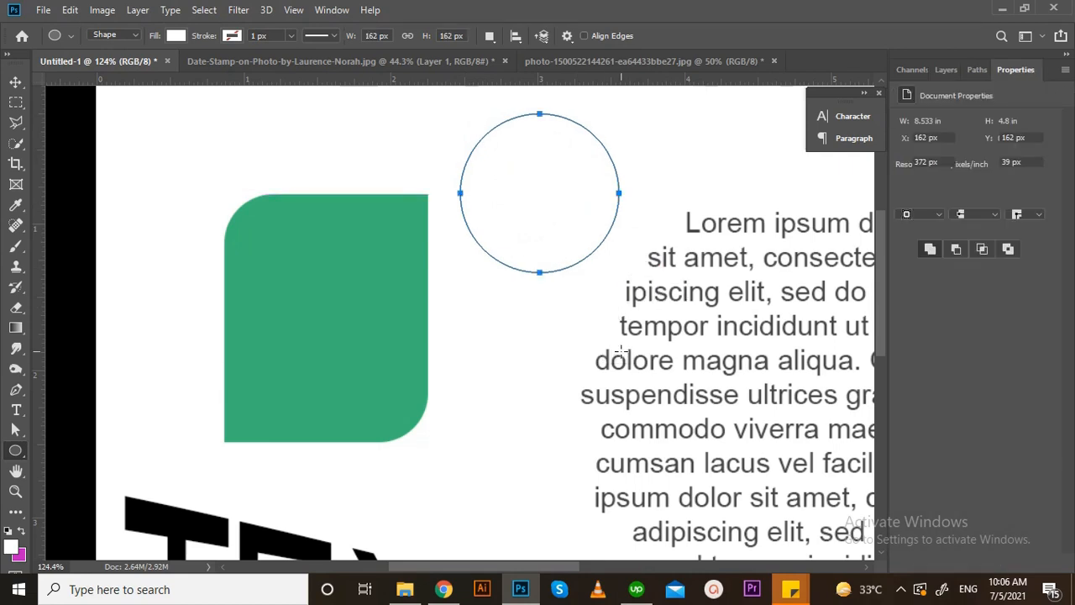
left_click(950, 70)
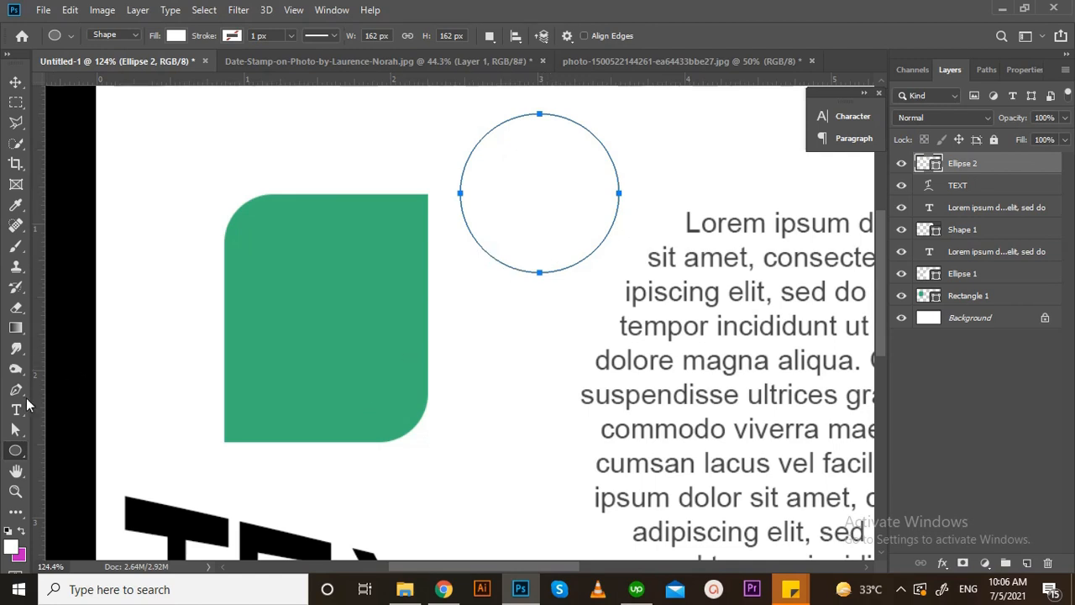
Add an anchor point in the middle of the circle's upper-right arc with the Pen tool
left_click(16, 431)
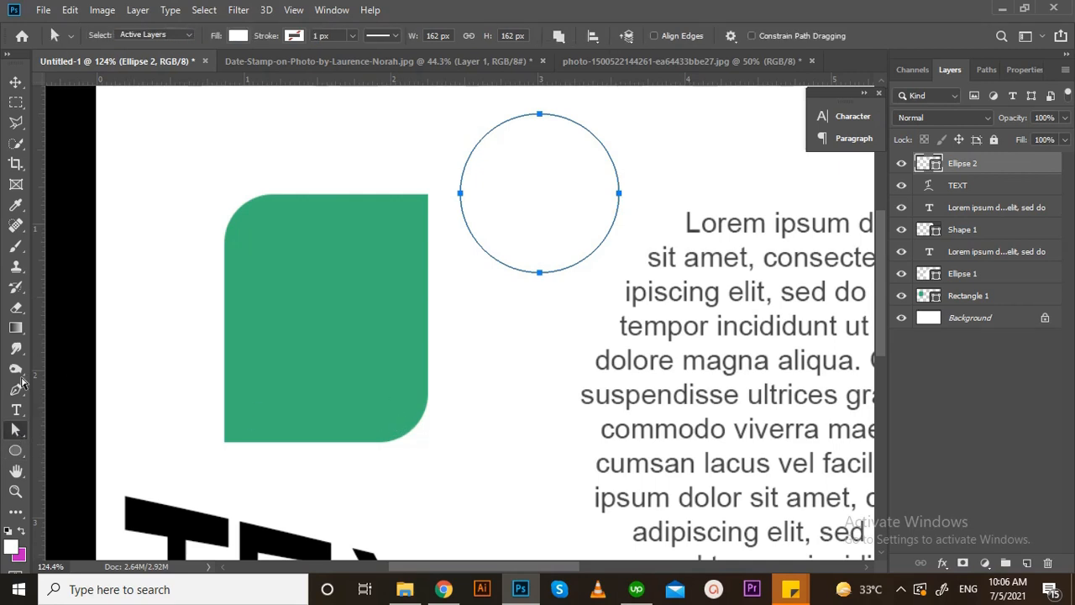
left_click(16, 389)
left_click(597, 140)
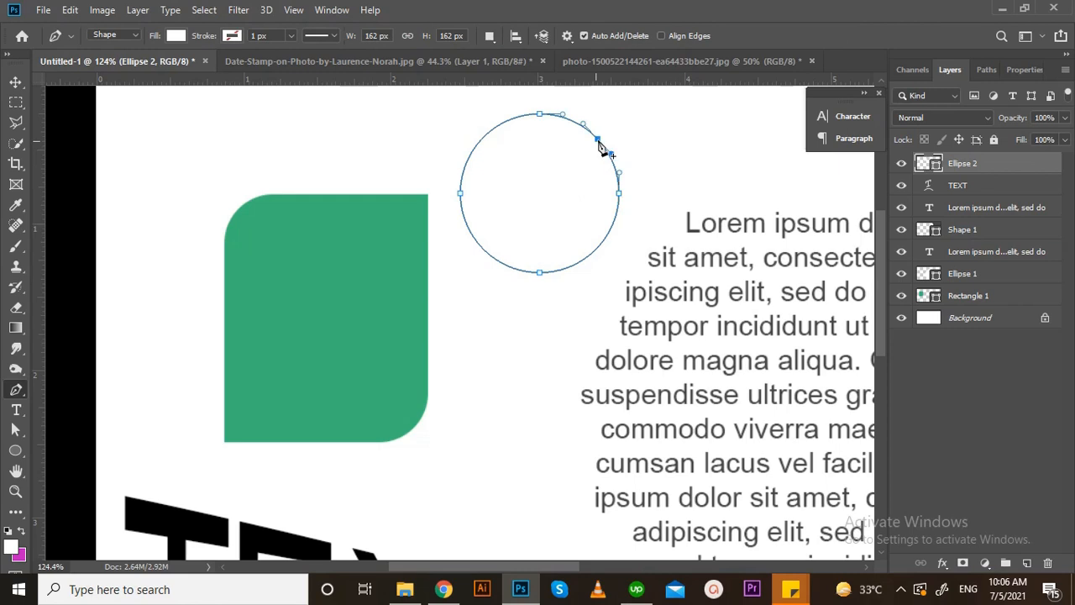
left_click(540, 273)
left_click(599, 144)
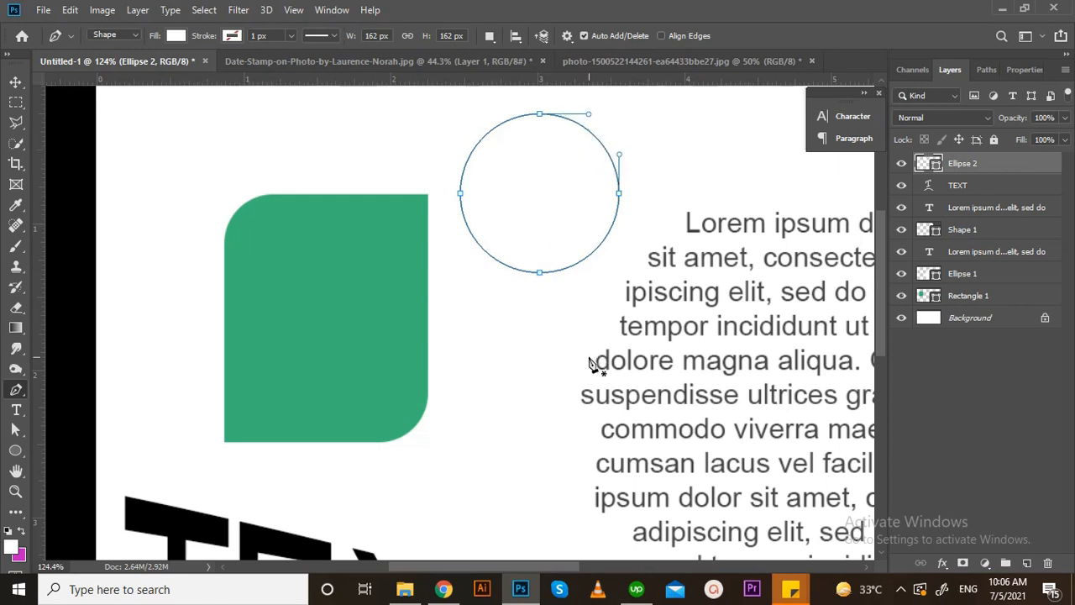
left_click(595, 140)
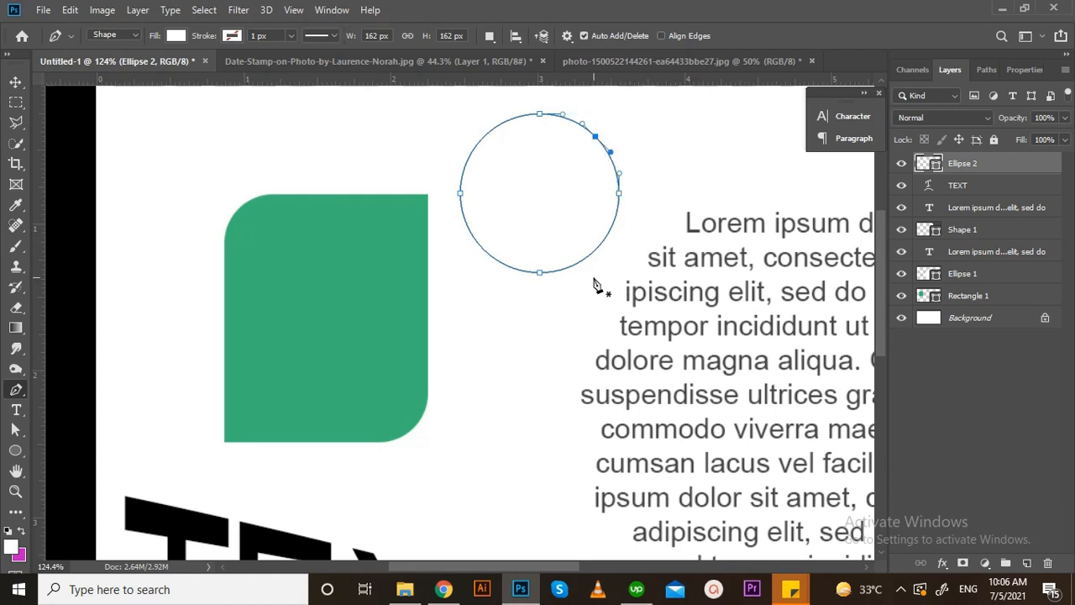
Select the added anchor point on the circle's upper-right arc and delete it to open the path
left_click(15, 430)
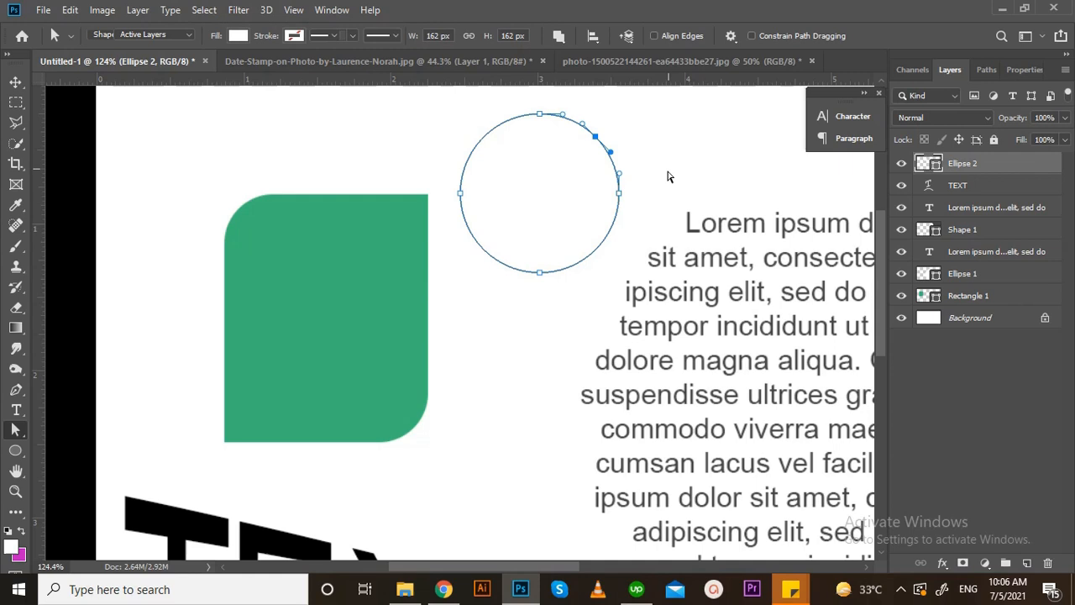
left_click_drag(522, 102, 567, 153)
left_click_drag(577, 117, 615, 180)
left_click_drag(630, 216, 583, 94)
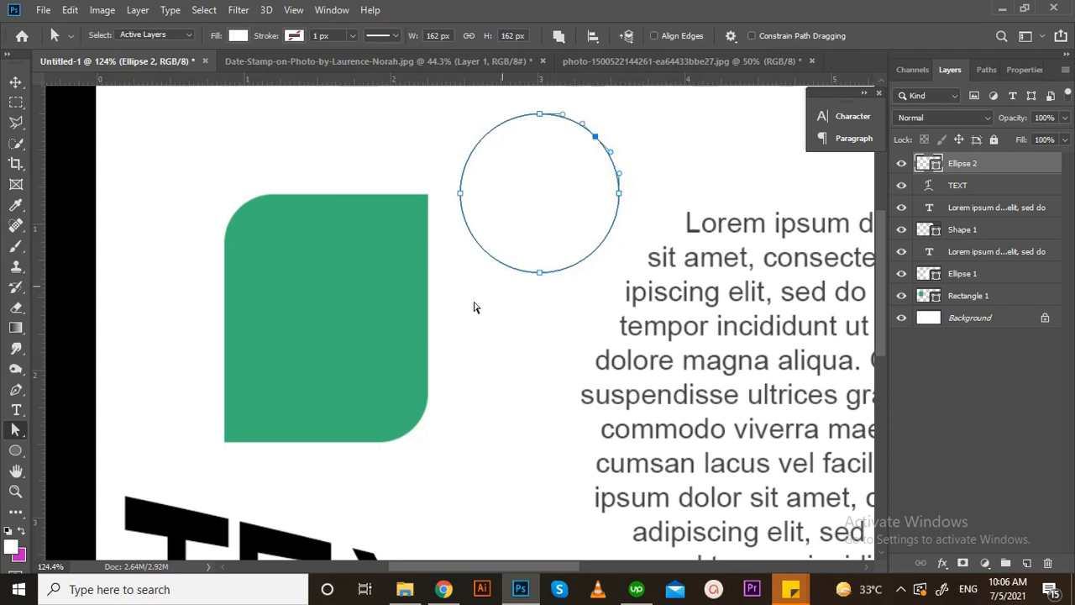
key("Delete")
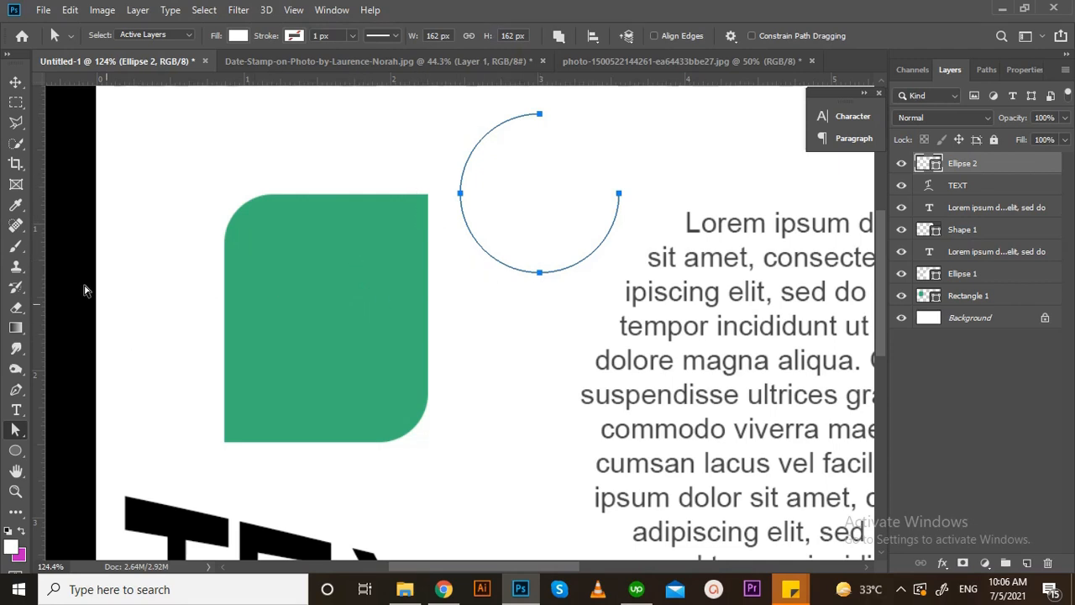
Give the opened circle a black stroke and deselect its path to view the outline
left_click(15, 81)
key("space")
left_click_drag(401, 304, 549, 326)
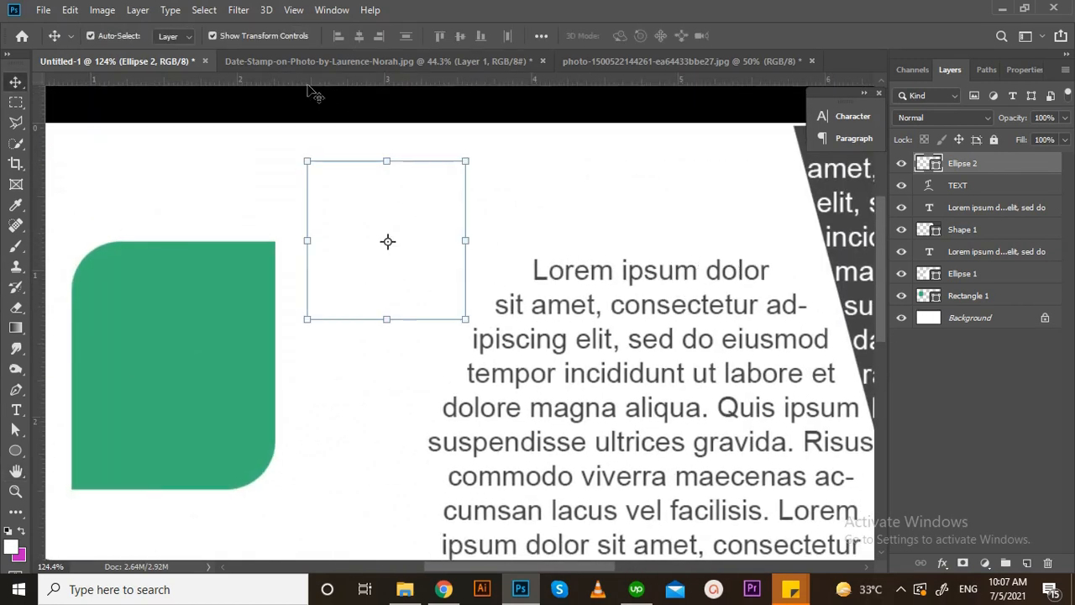
key("u")
left_click(231, 36)
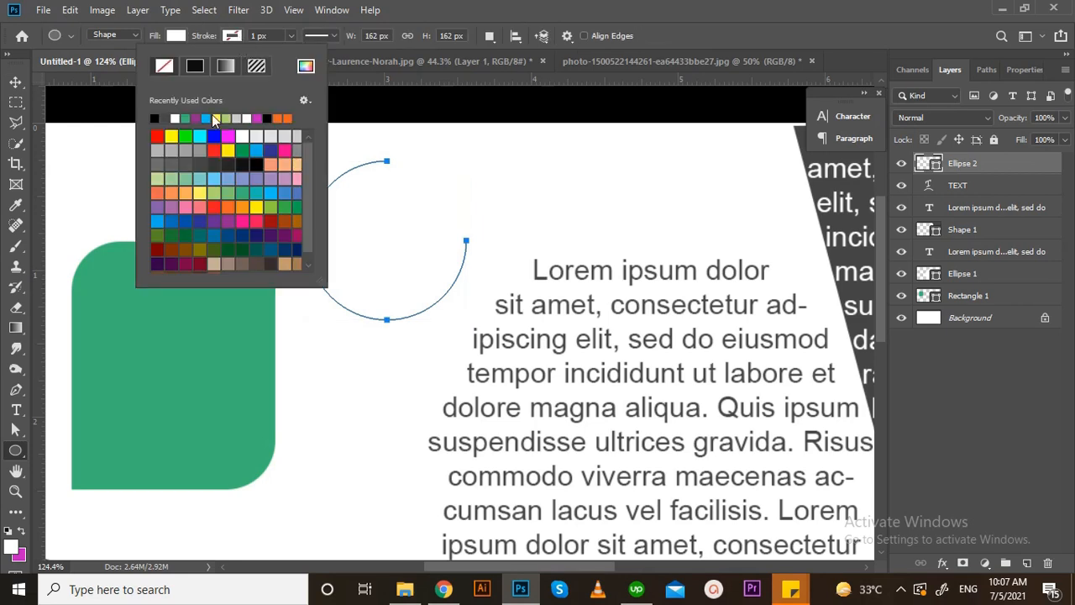
left_click(257, 164)
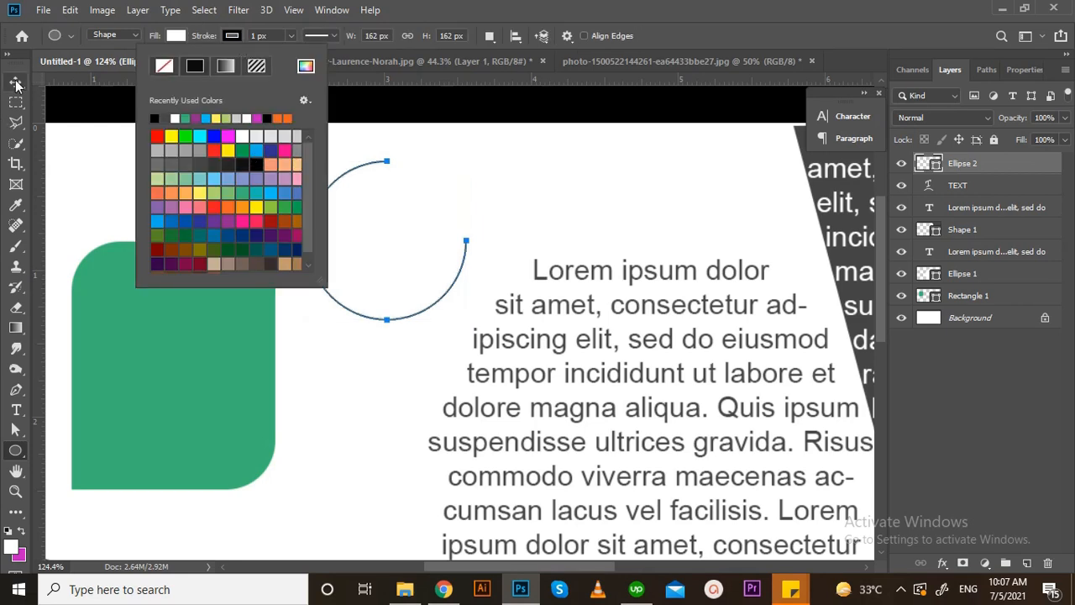
key("Return")
key("v")
key("space")
left_click_drag(391, 336, 358, 427)
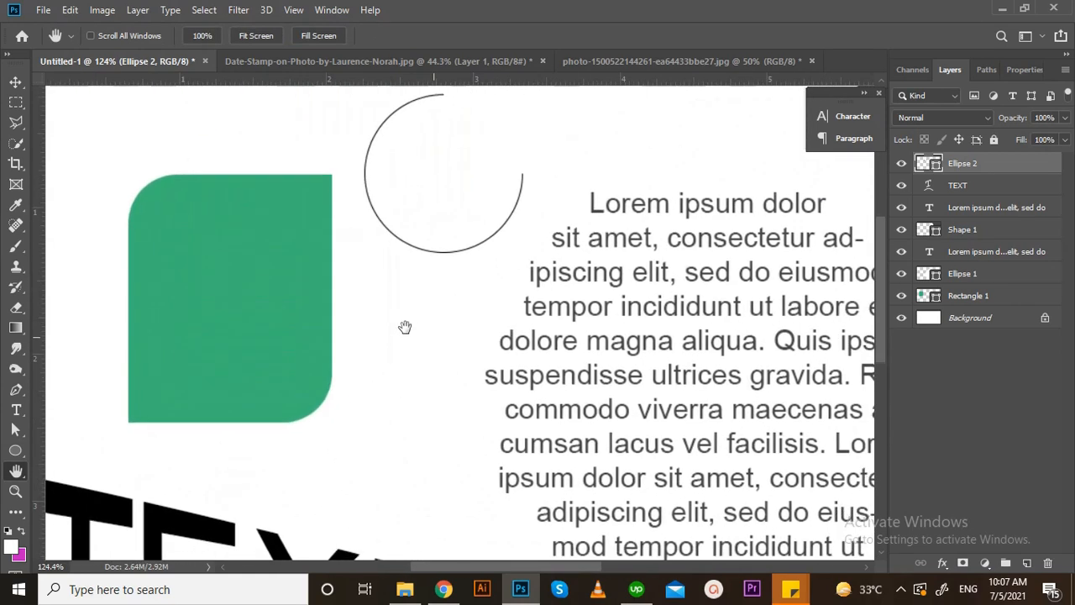
left_click_drag(446, 202, 435, 272)
left_click_drag(389, 528, 374, 377)
key("v")
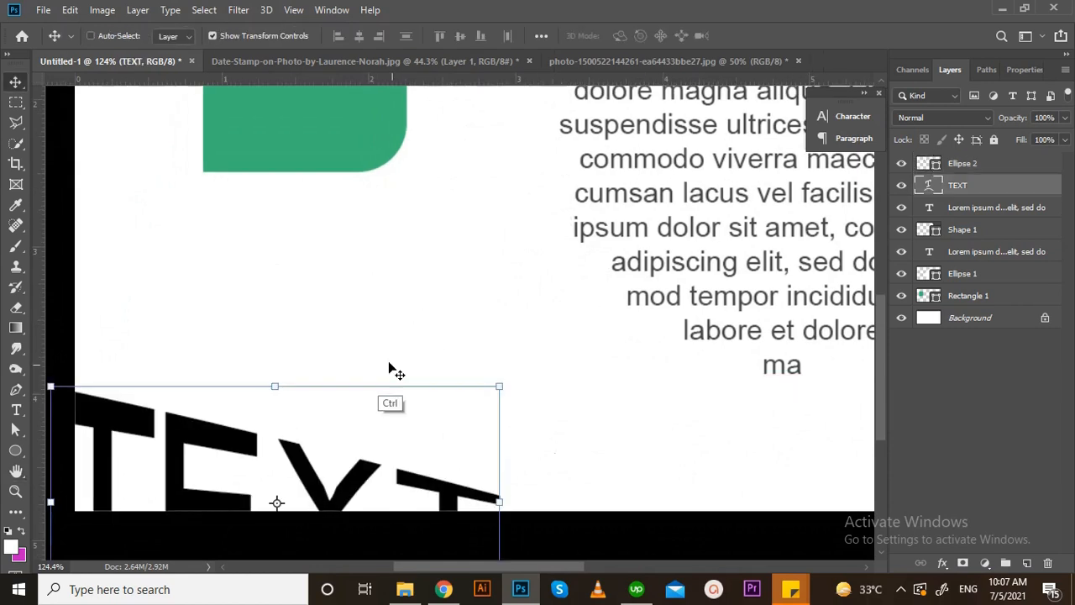
key("ctrl+z")
Add the point text "TEXT" in the empty area between the green rectangle and the warped text
key("t")
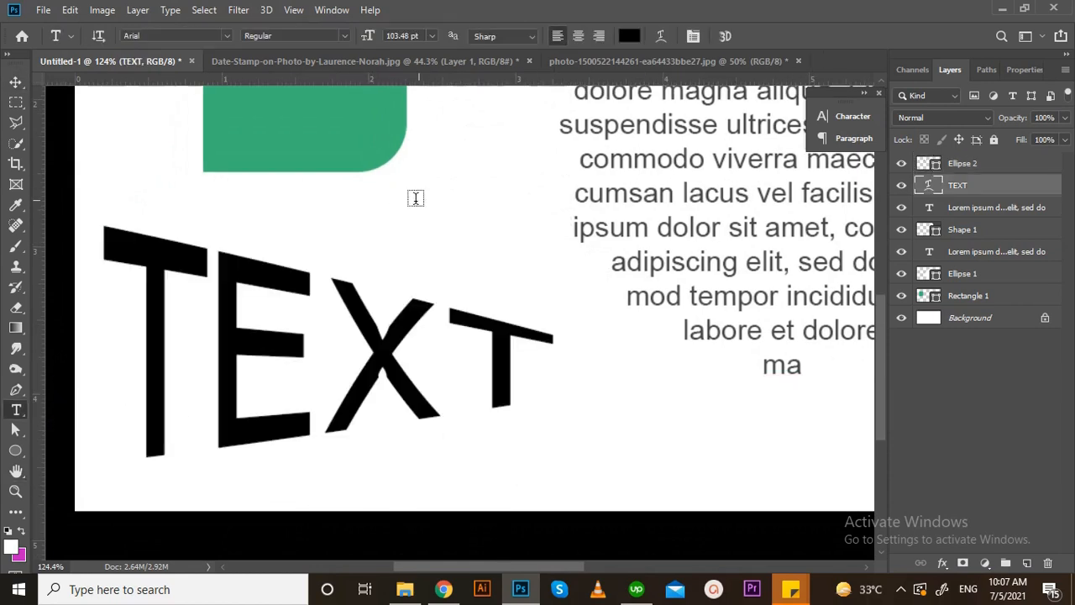
left_click(421, 188)
left_click(423, 190)
type("TEXT")
key("ctrl")
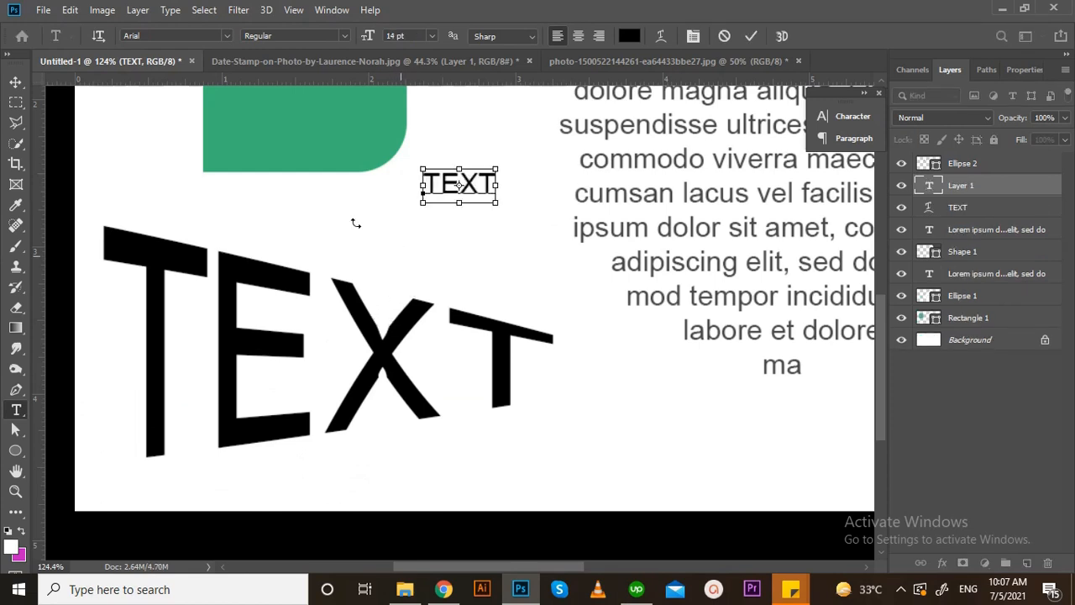
Scale the small new text to about 254% and position it just above the warped text
key("ctrl+a")
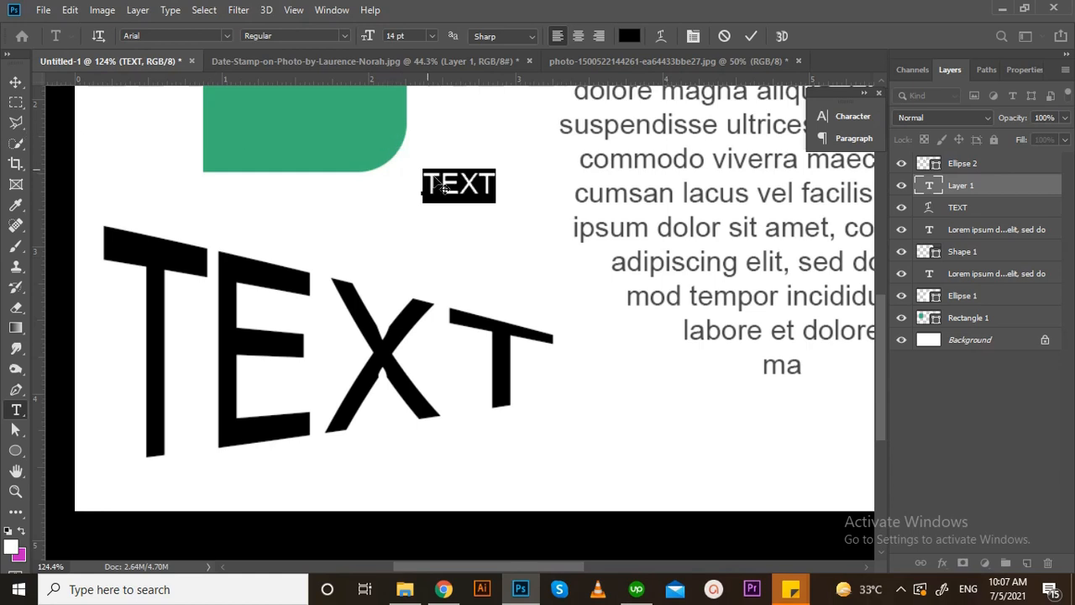
left_click(15, 81)
left_click_drag(423, 194, 357, 243)
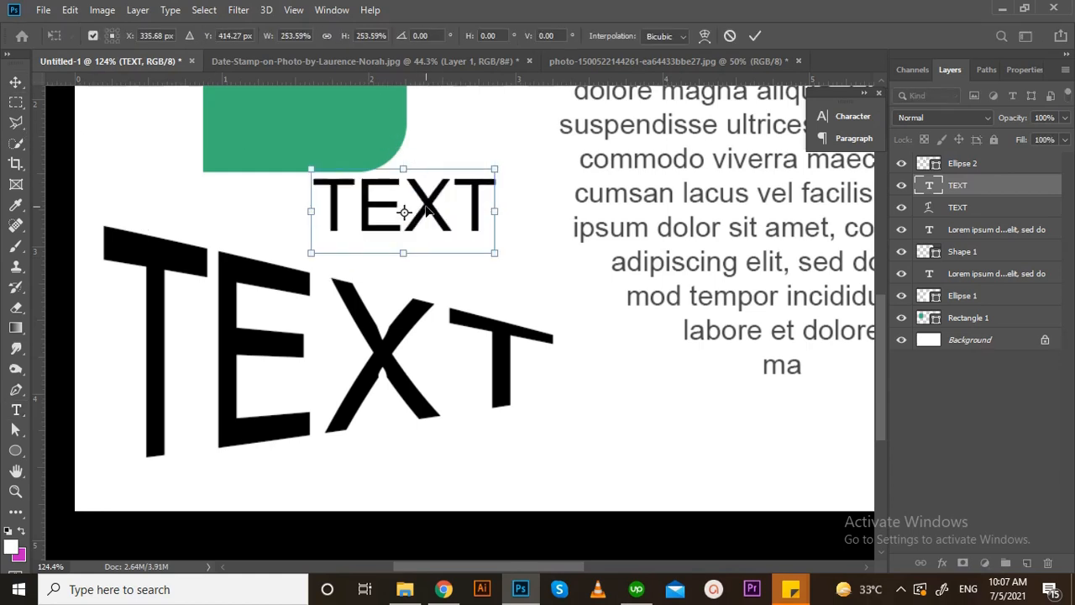
left_click_drag(426, 212, 448, 227)
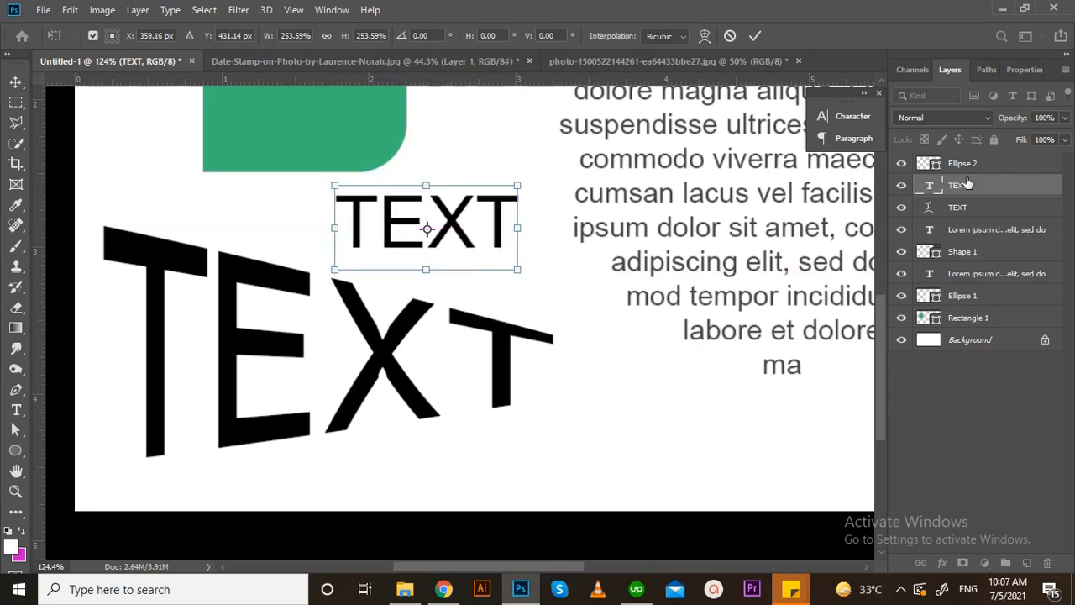
key("Return")
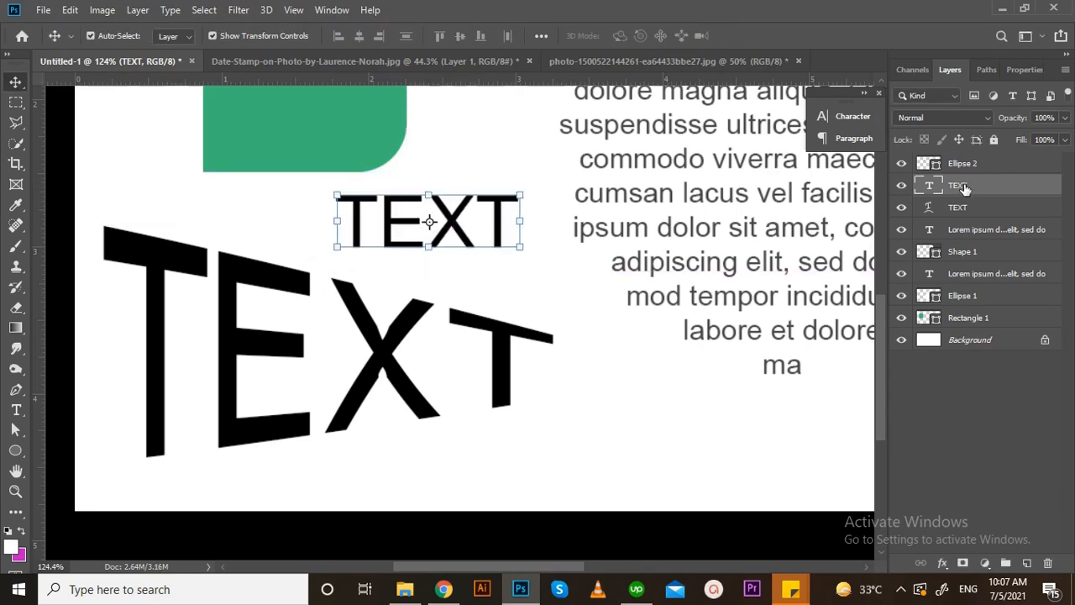
Convert the new, unwarped TEXT layer to a shape and show its anchor points
right_click(965, 190)
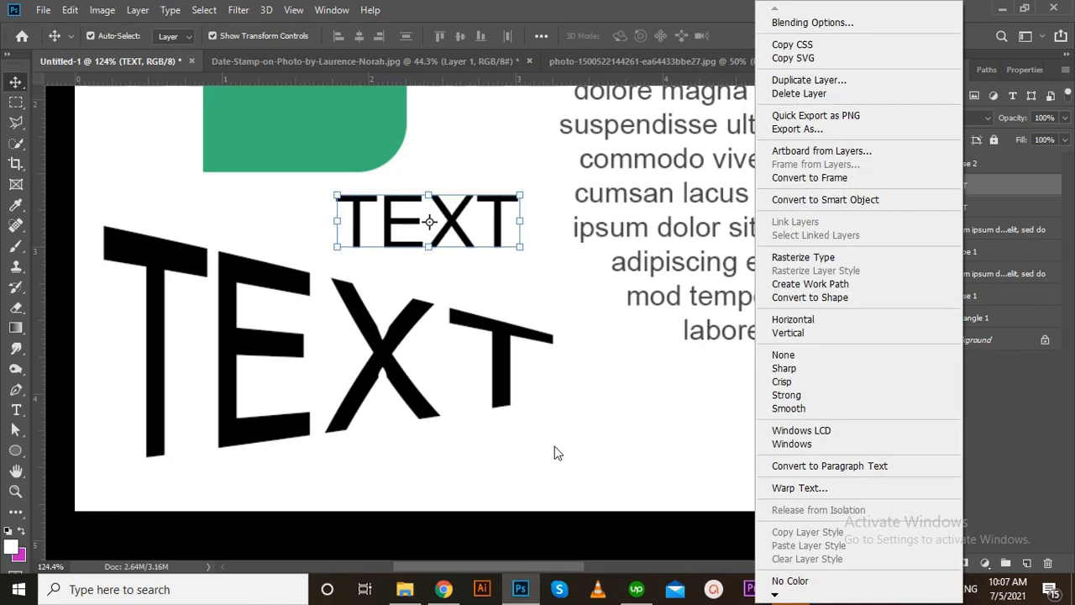
left_click(851, 298)
key("z")
left_click_drag(420, 205, 547, 312)
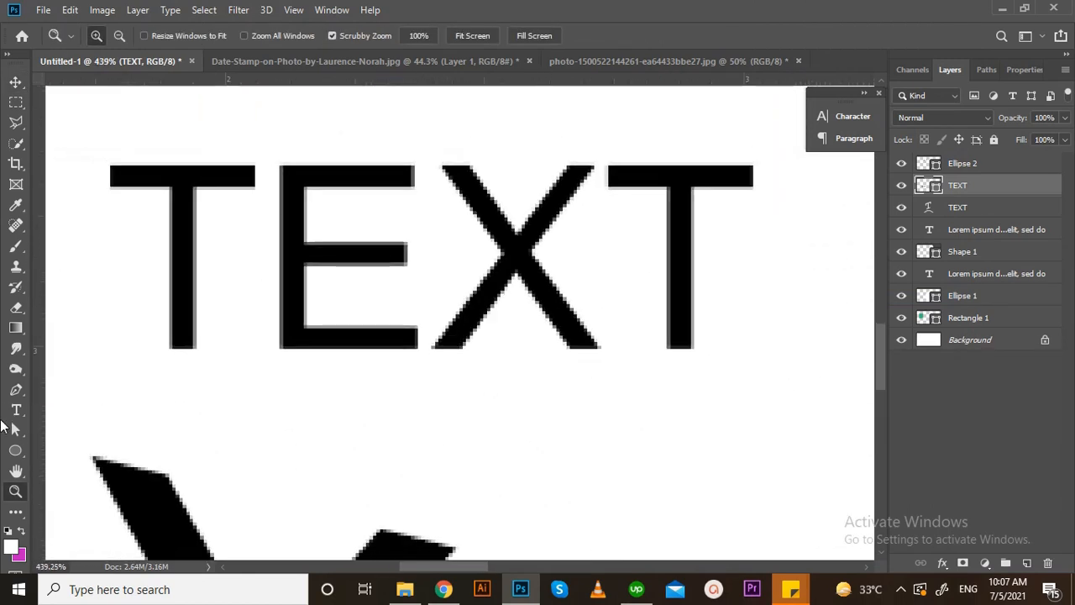
left_click(15, 429)
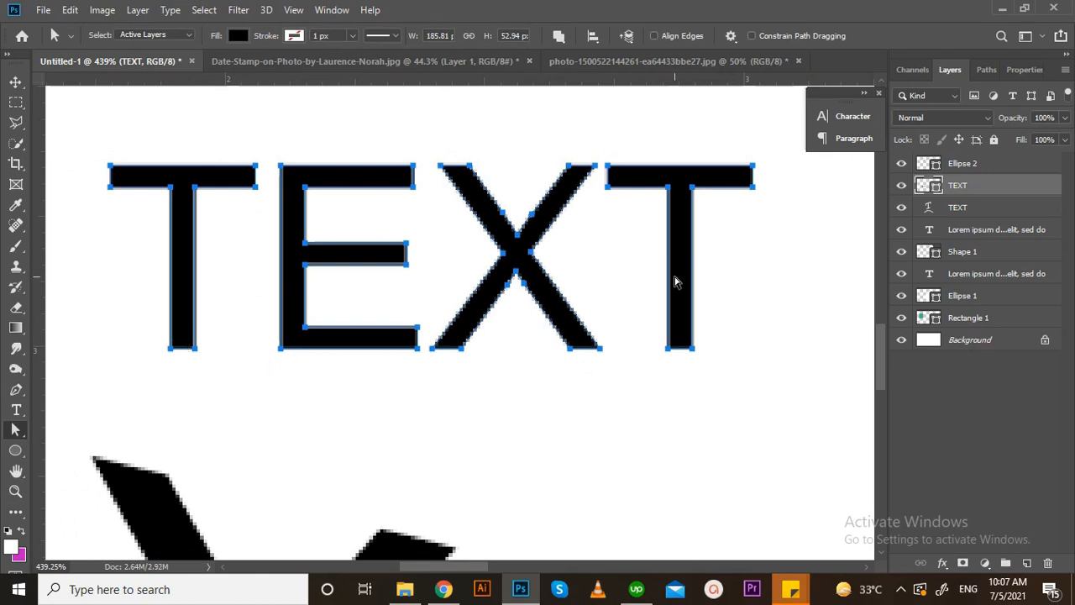
Lengthen the last T's stem downward by about 16 px using its bottom anchor points, and try reshaping the first T
left_click_drag(714, 375, 697, 409)
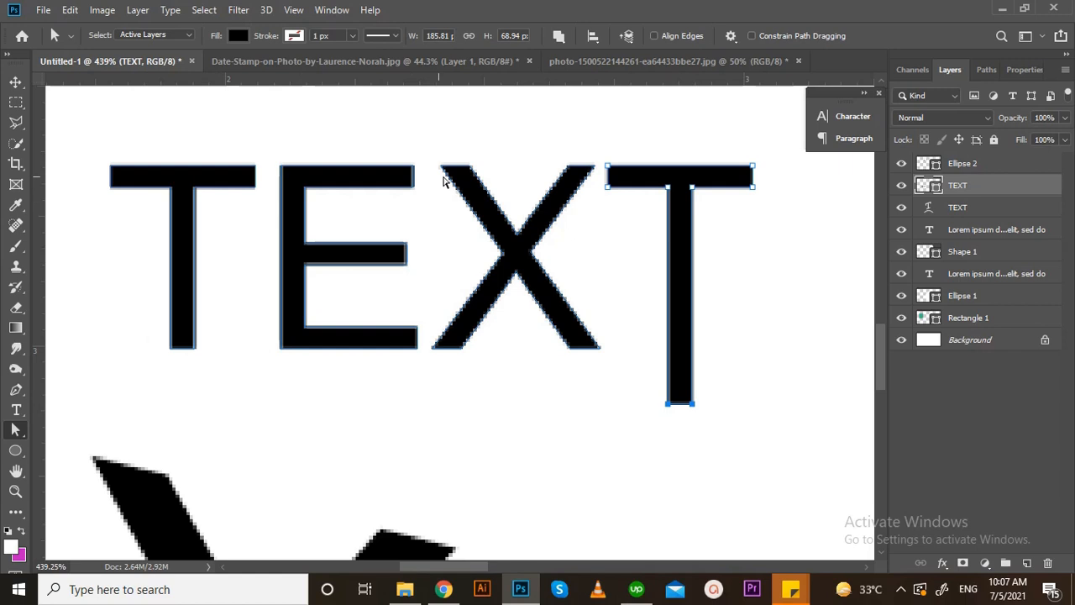
key("Return")
left_click_drag(103, 153, 156, 193)
left_click_drag(196, 352, 194, 430)
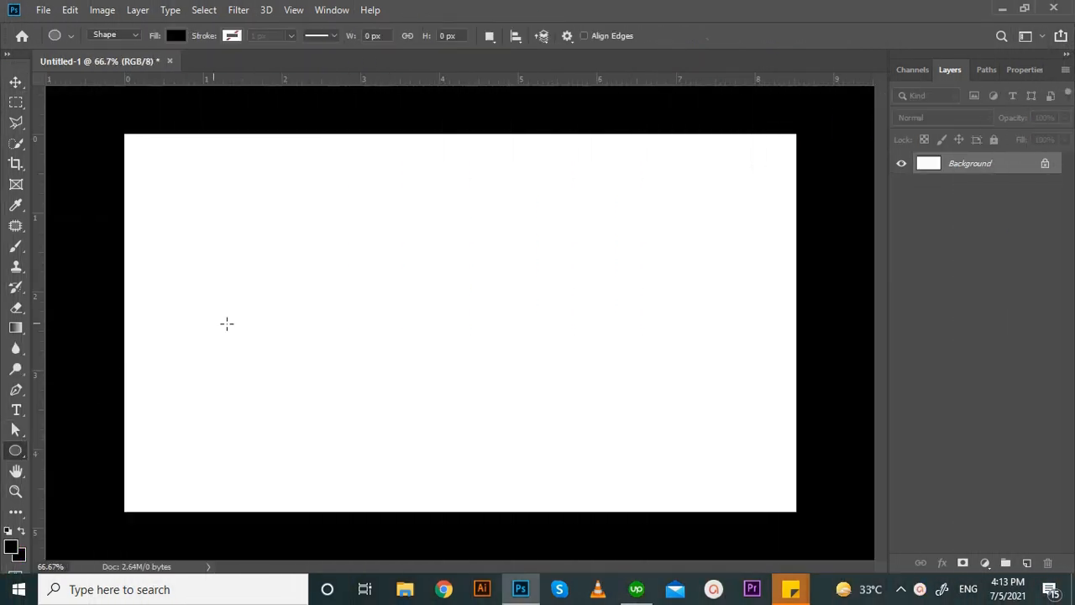
Draw a circle about 222 px wide in the left part of the blank canvas and fill it with pink
left_click_drag(218, 243, 334, 356)
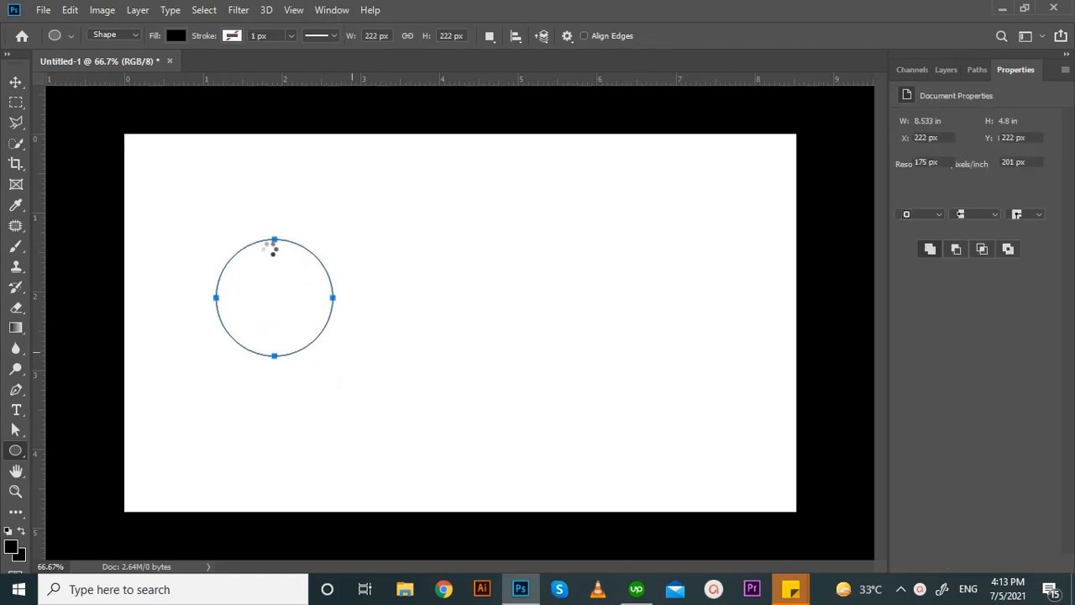
left_click(176, 36)
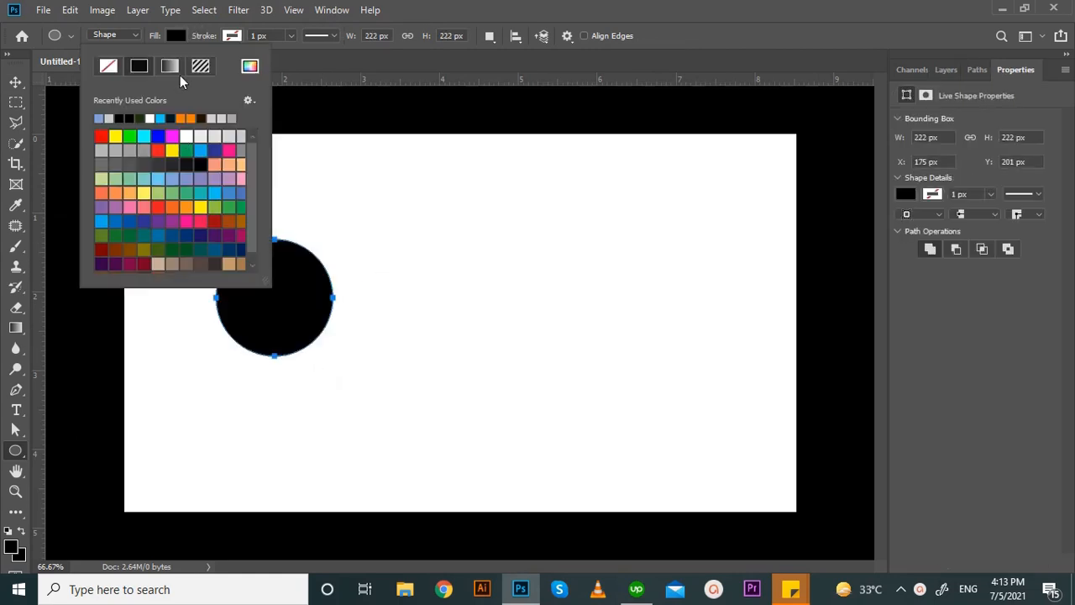
left_click(140, 207)
Draw a second circle about 310 px wide beside the pink one and fill it with green
left_click(17, 450)
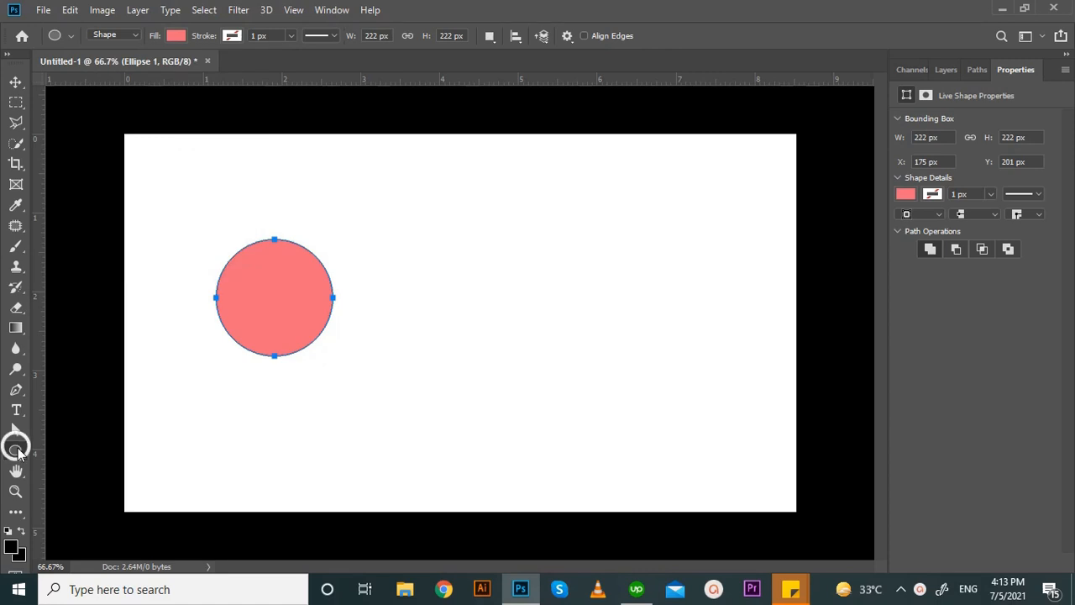
left_click_drag(370, 215, 532, 377)
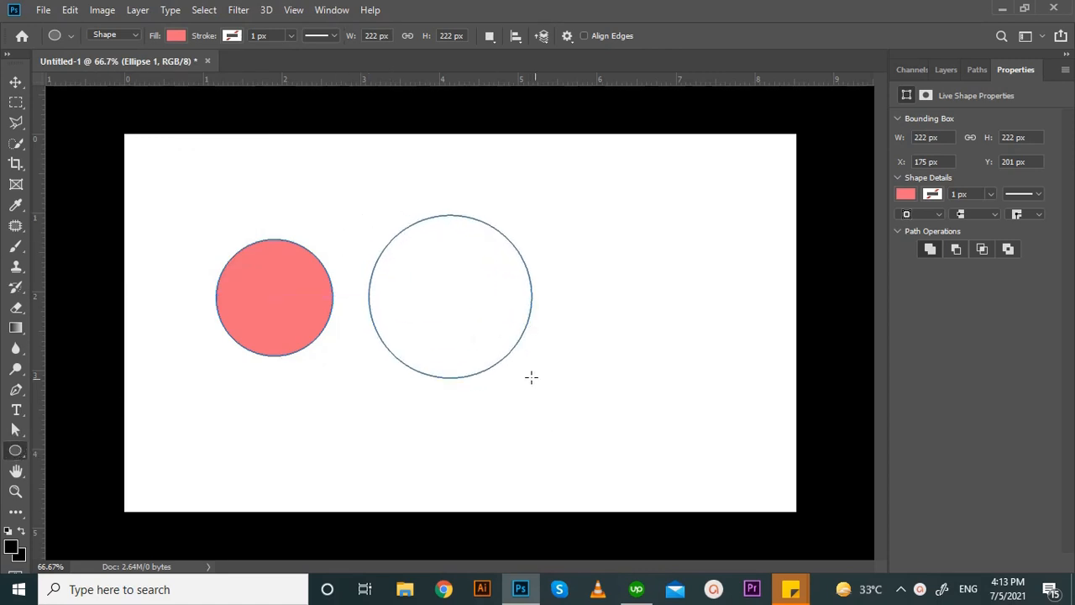
left_click(177, 36)
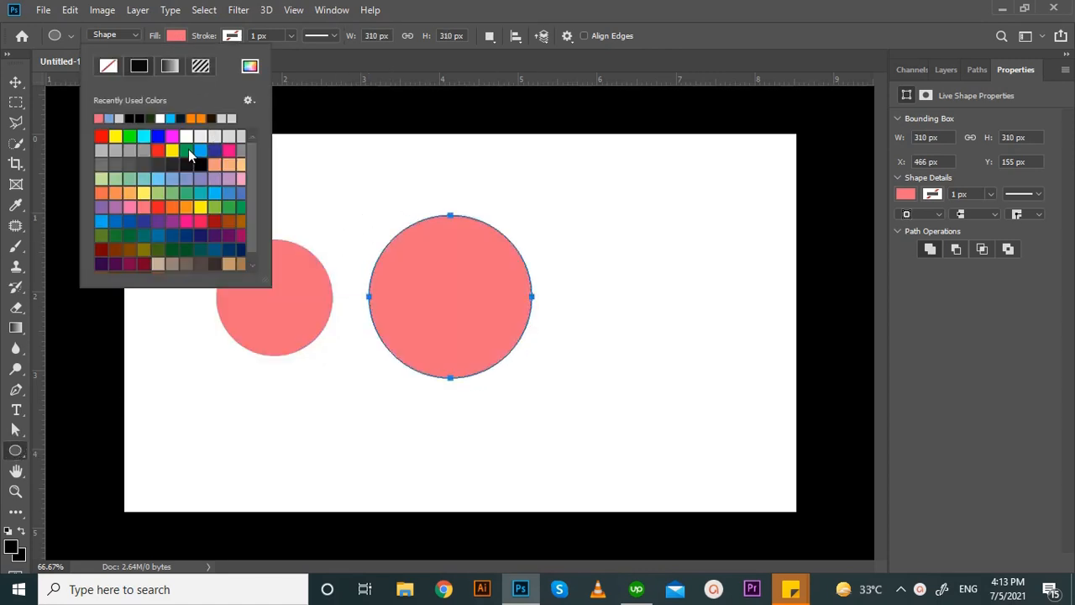
left_click(188, 149)
key("v")
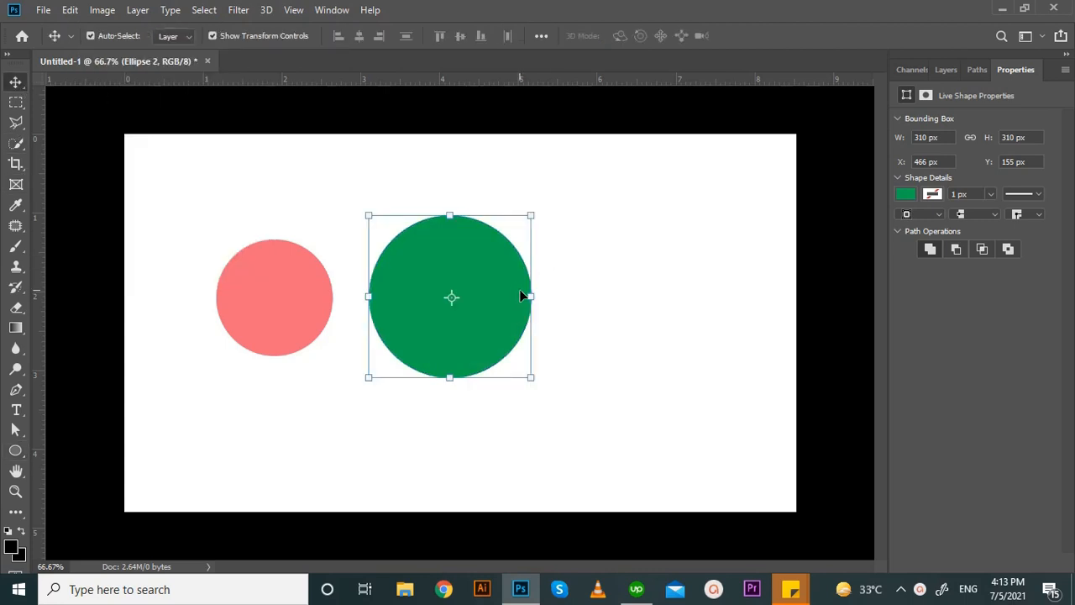
Add the text "HELLO" below the green circle and keep black as its text colour
key("t")
left_click(439, 418)
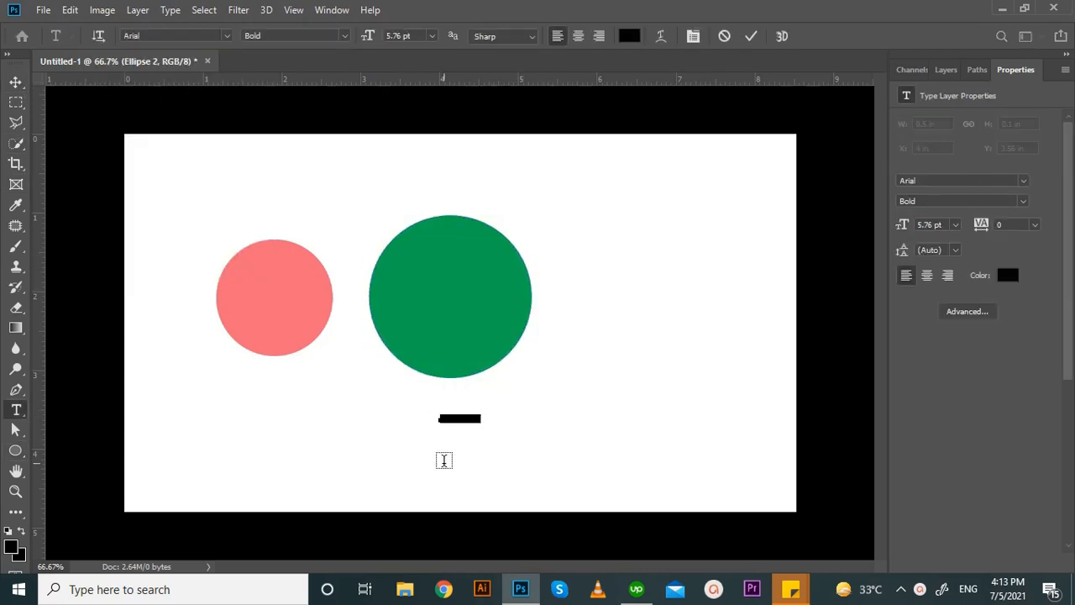
type("HELLO")
key("ctrl+a")
left_click(630, 36)
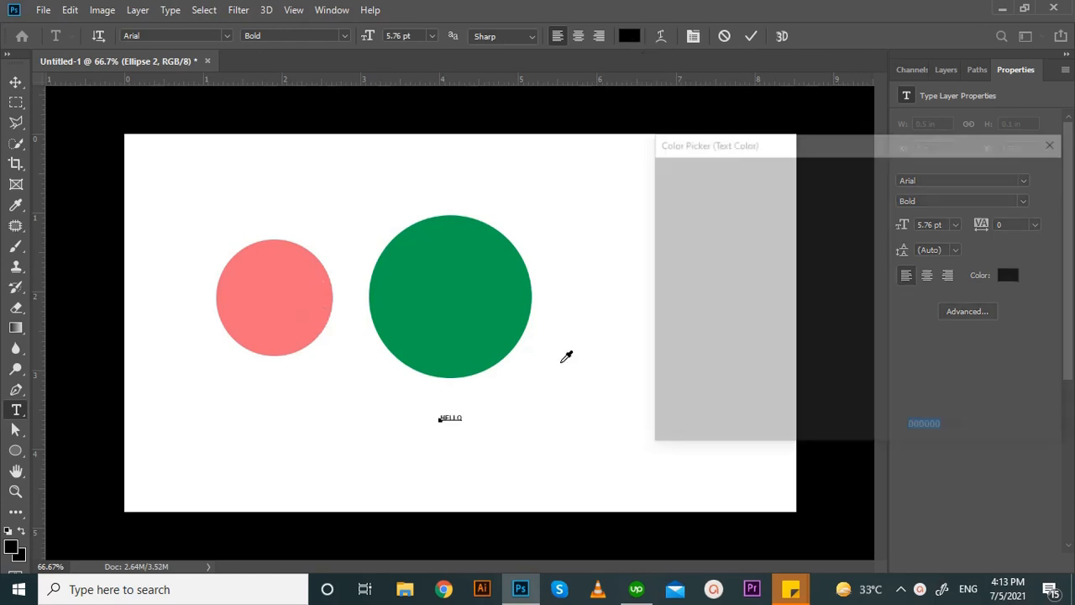
left_click(1001, 199)
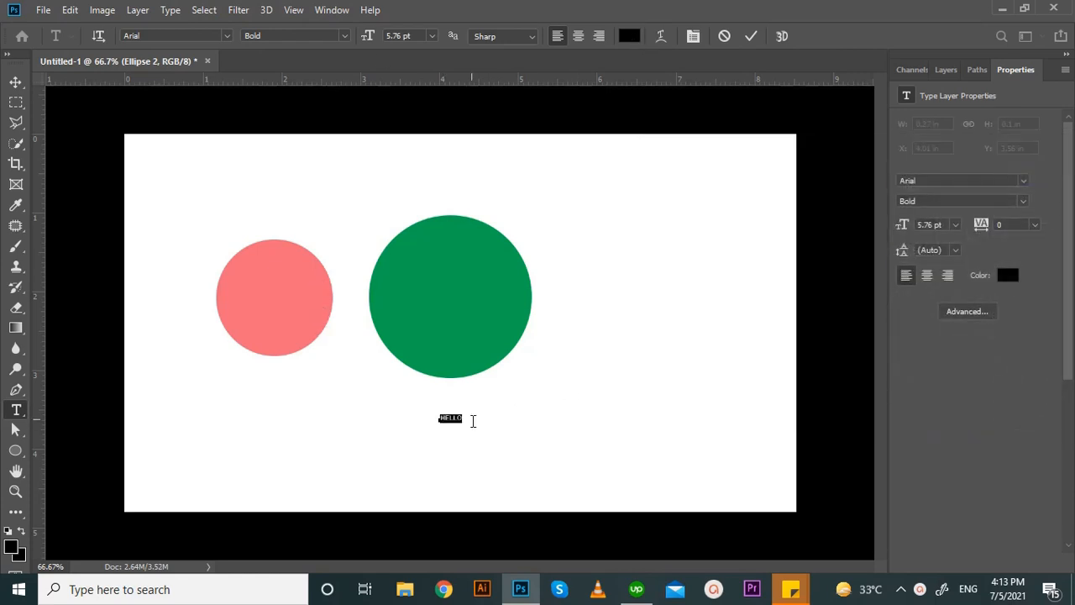
Enlarge the HELLO text to about 44 pt and, with the layer list shown, place it beside the green circle
left_click(15, 81)
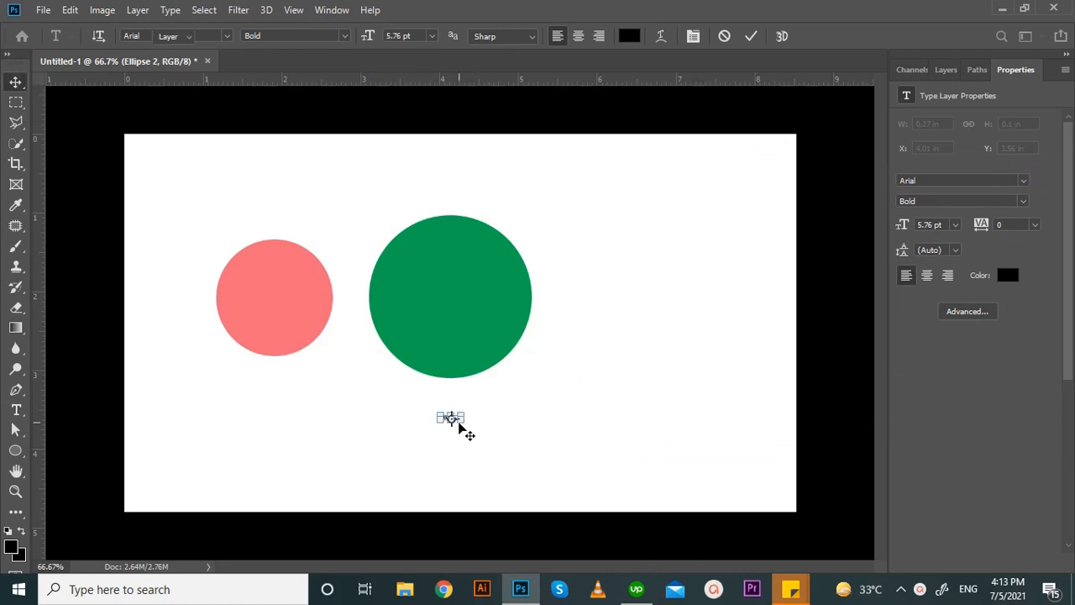
left_click_drag(474, 428, 599, 490)
key("Return")
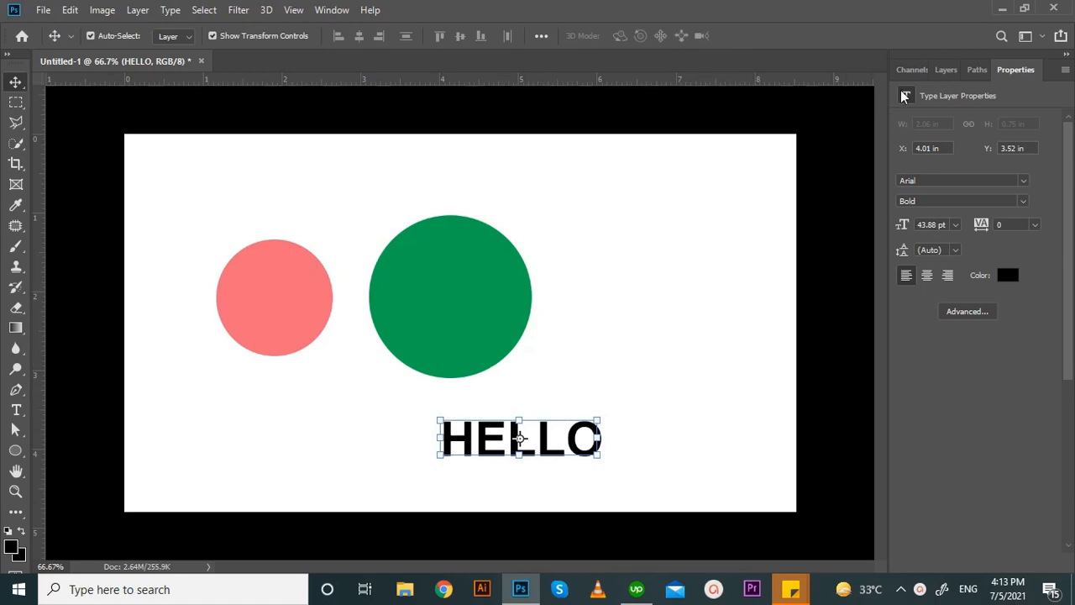
left_click(945, 71)
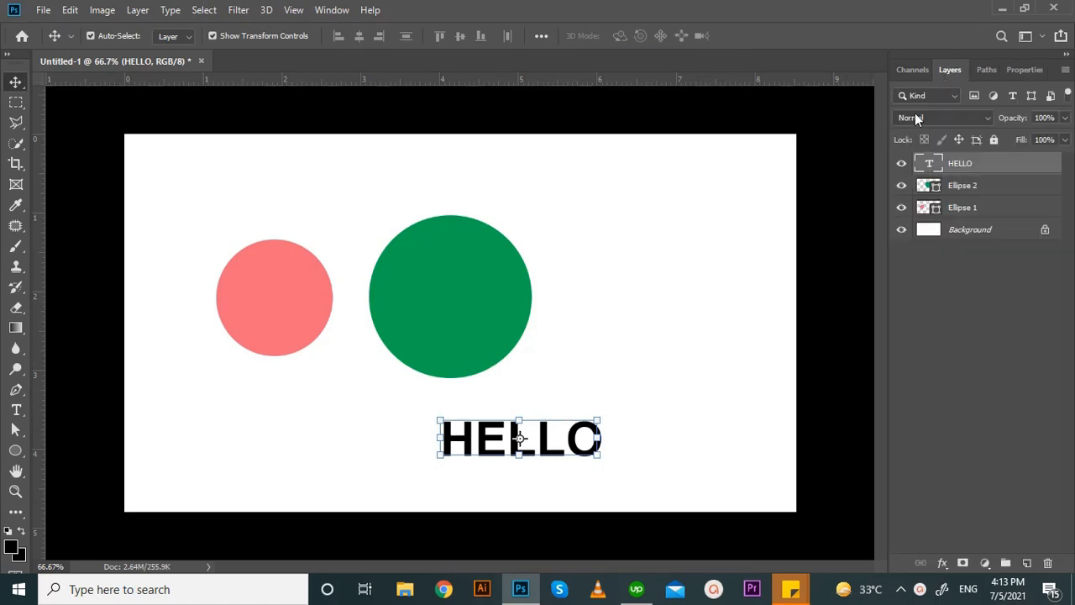
left_click_drag(557, 445, 685, 307)
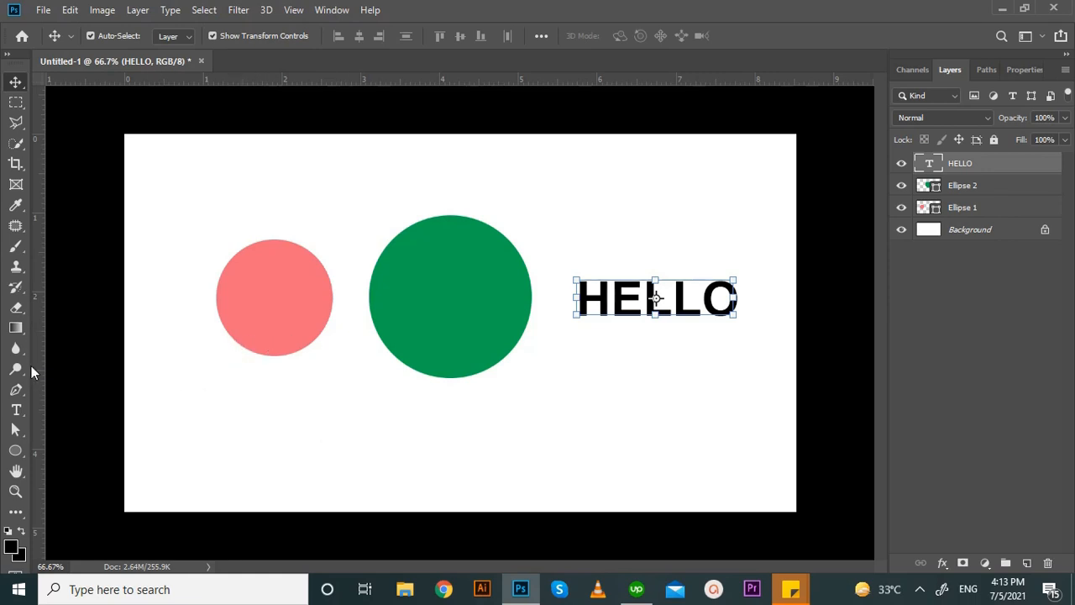
Select the two circles and the HELLO text in turn to match each object with its layer, and deselect them
left_click(284, 301)
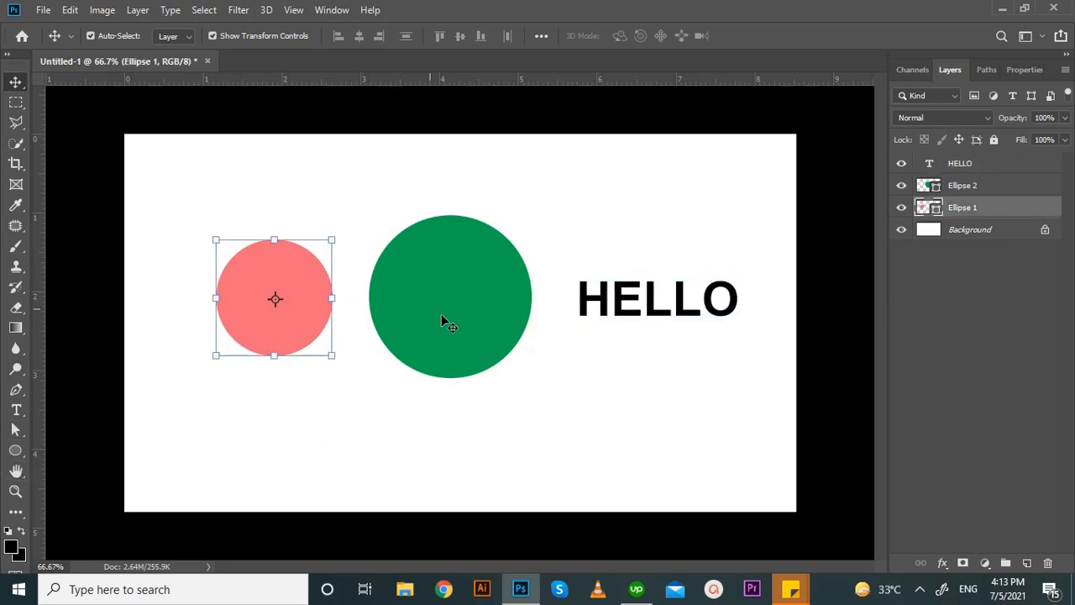
left_click(458, 317)
left_click(612, 308)
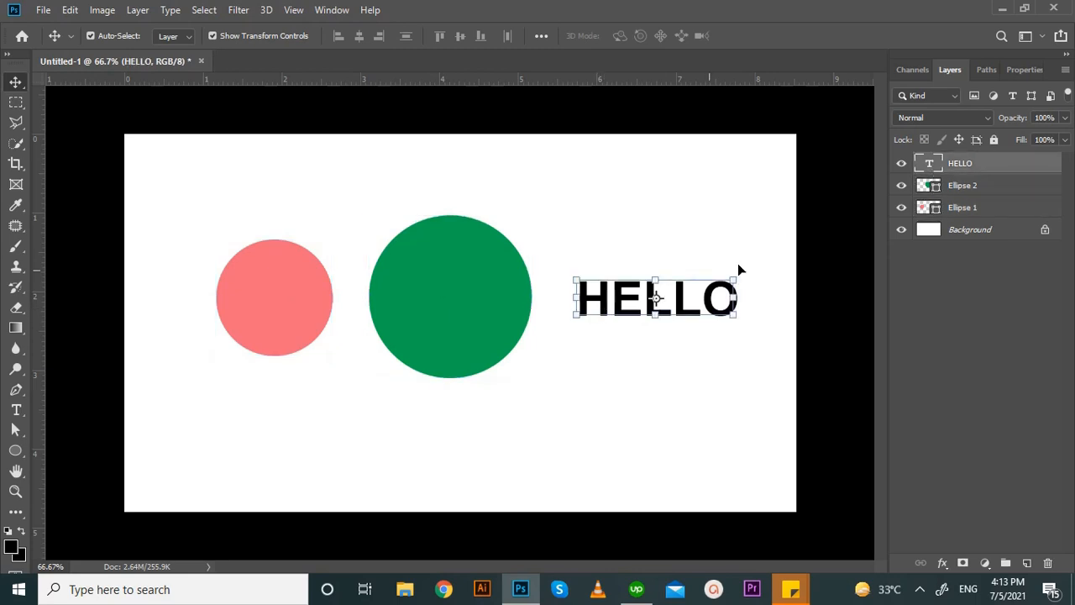
left_click(962, 209)
left_click(972, 189)
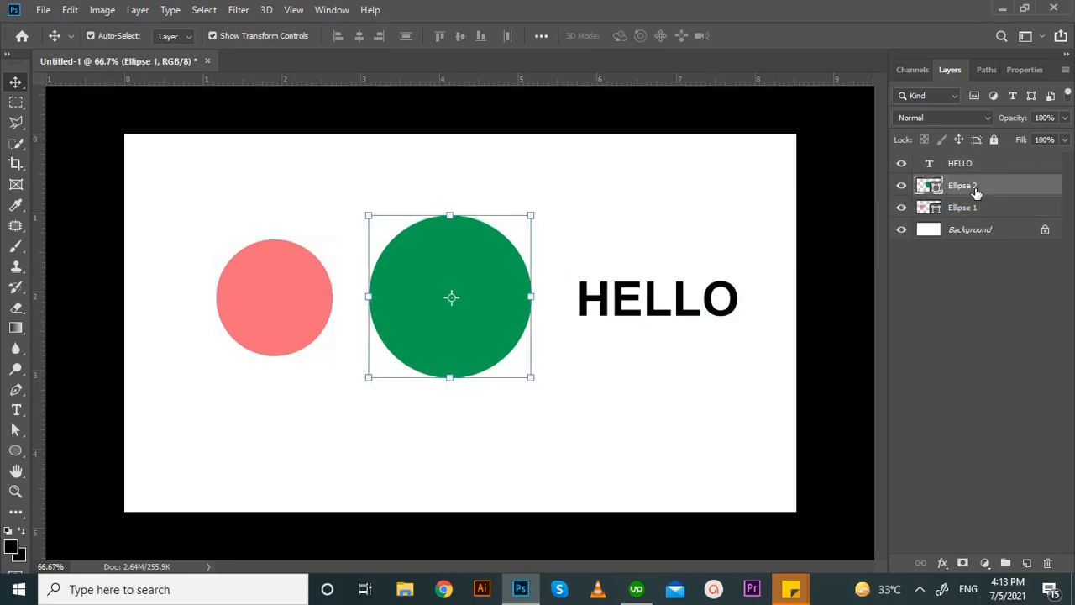
left_click(984, 173)
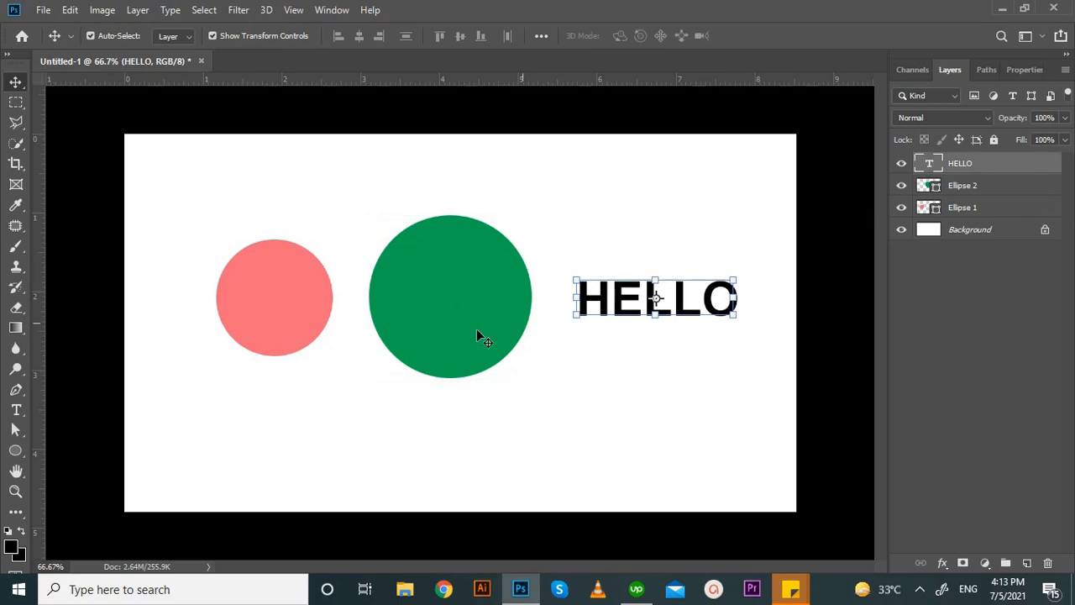
left_click(361, 388)
Move the pink circle so that it partly overlaps the green circle from behind, slightly lower than before
left_click_drag(324, 324, 386, 330)
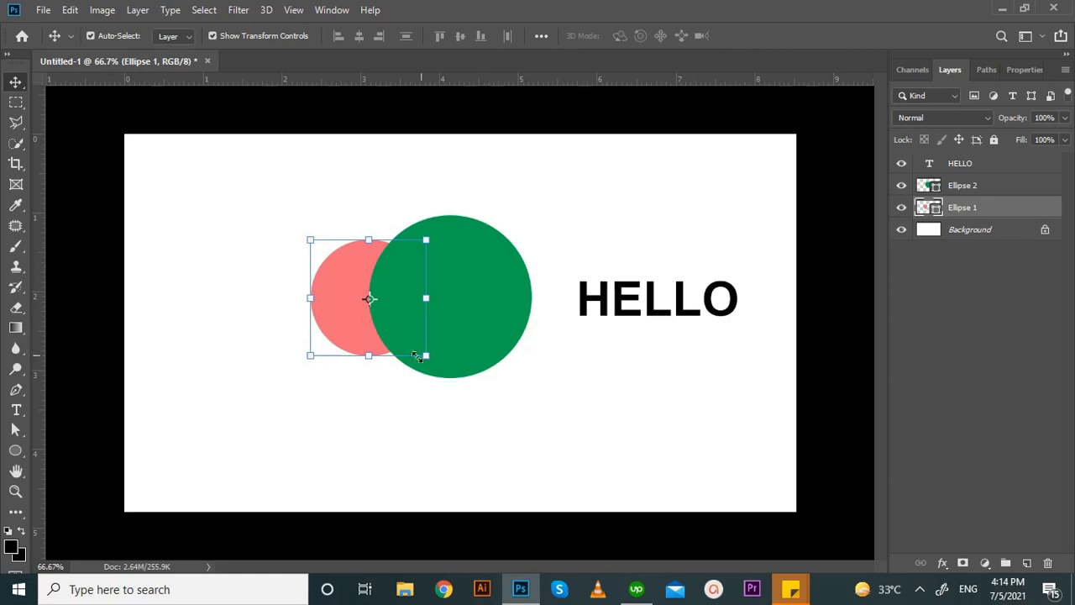
mouse_move(353, 336)
left_mouse_down()
mouse_move(355, 355)
mouse_move(350, 331)
mouse_move(352, 353)
mouse_move(349, 343)
left_mouse_up()
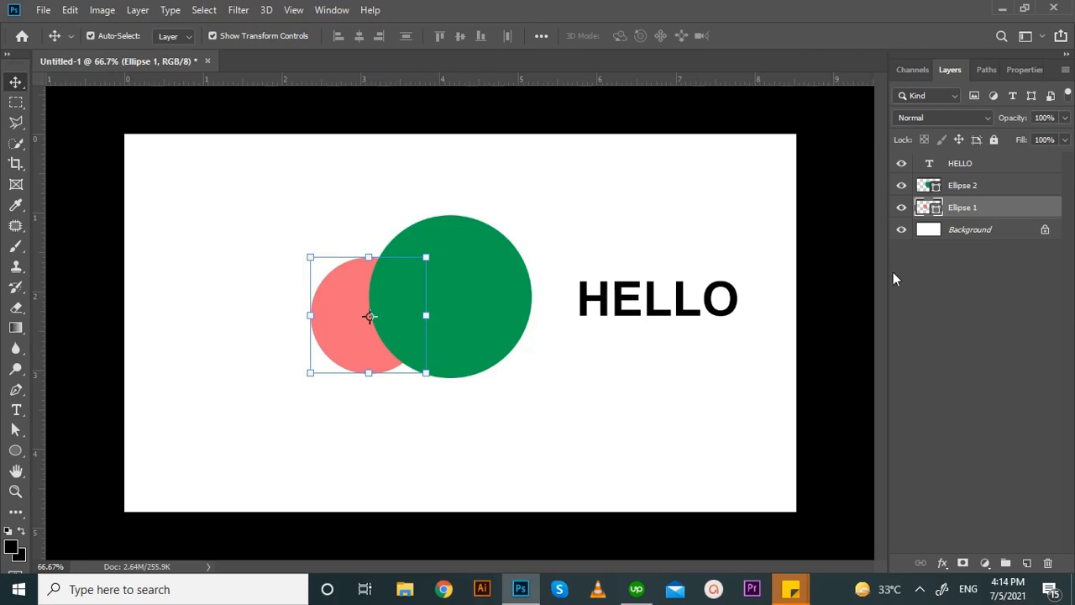
Undo the last change, place the Ellipse 1 layer above Ellipse 2, and overlap the pink circle with the green circle's left edge
key("ctrl+z")
left_click_drag(1008, 212, 1001, 184)
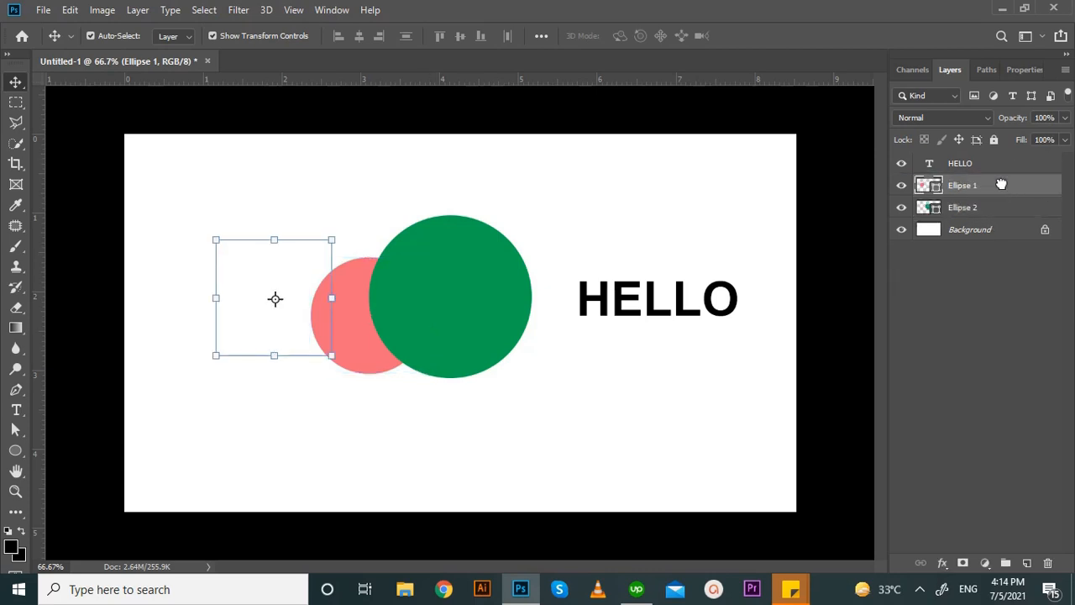
left_click_drag(310, 297, 396, 304)
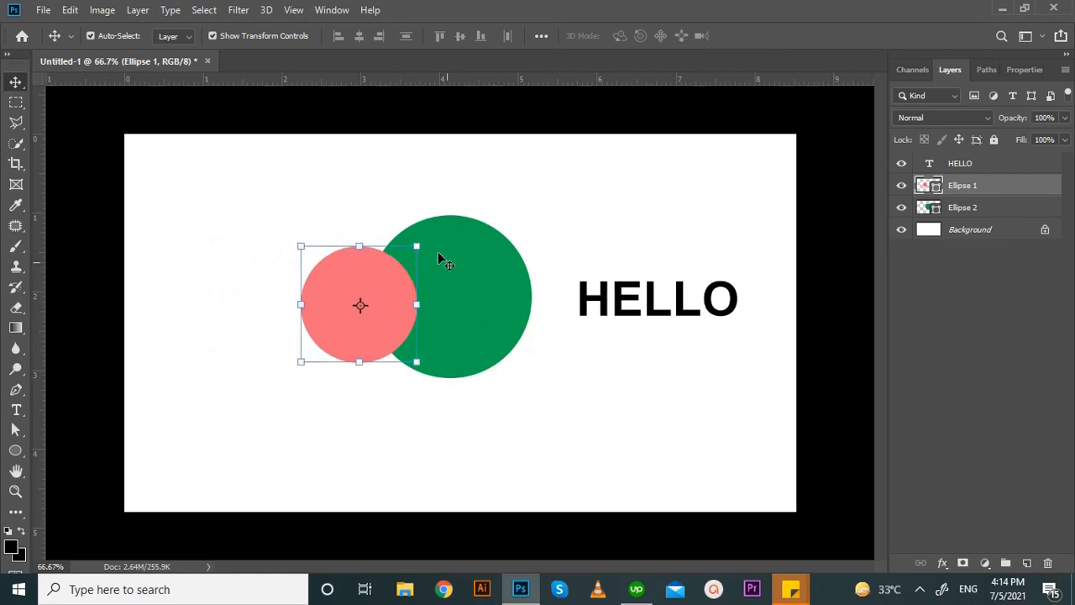
Move the HELLO text onto the pink circle and place its layer between Ellipse 1 and Ellipse 2
left_click(607, 309)
left_click_drag(984, 156, 946, 240)
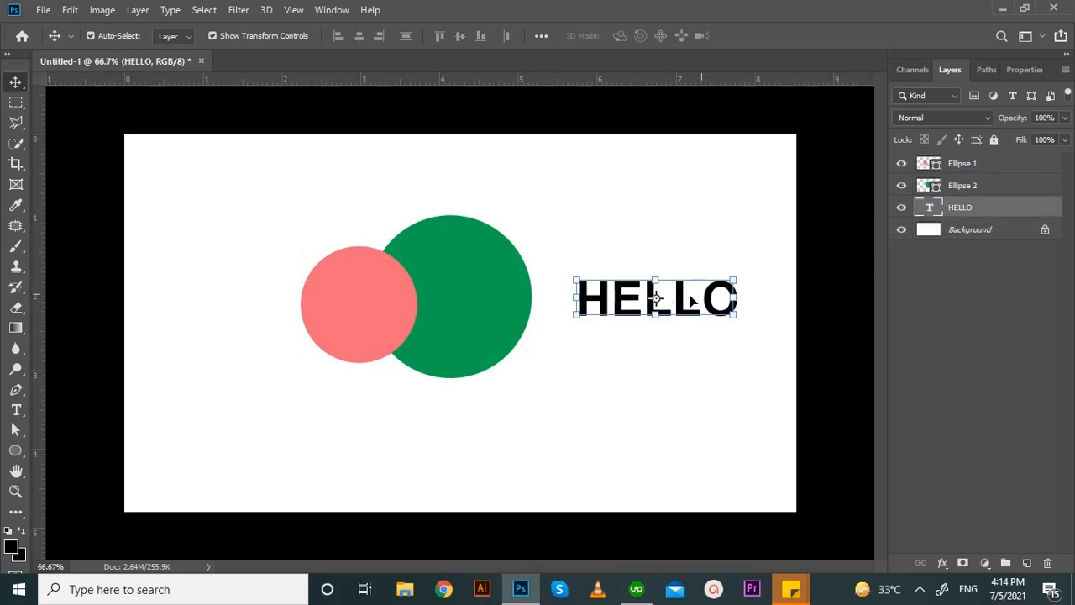
left_click_drag(682, 309, 349, 292)
left_click_drag(962, 208, 958, 181)
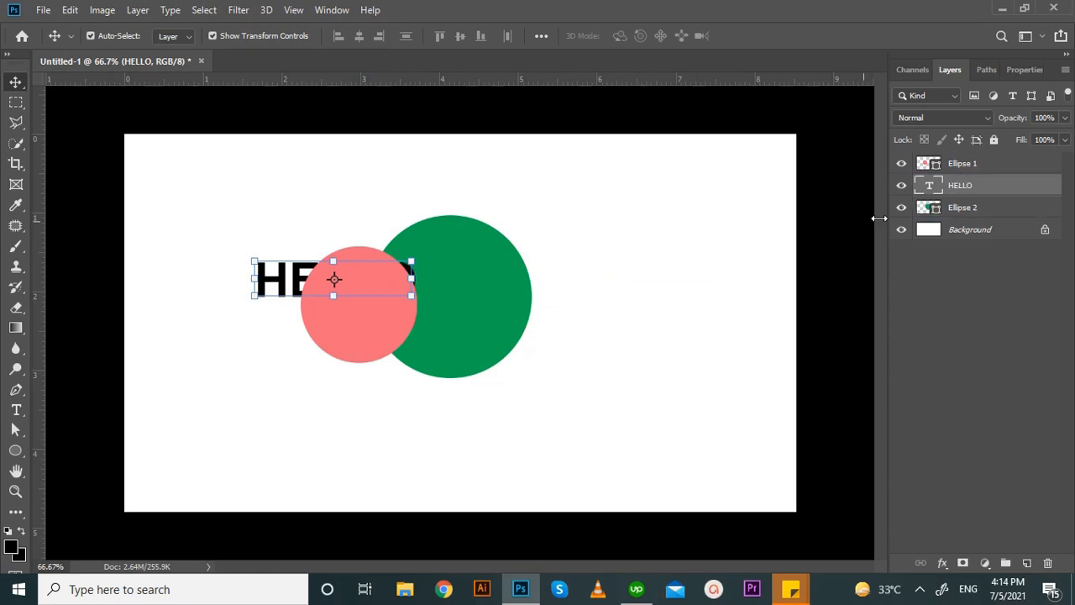
Move the HELLO text over the green circle's right half and move the pink circle clear of the green one
left_click_drag(298, 276, 481, 296)
left_click(354, 318)
left_click_drag(353, 313, 265, 305)
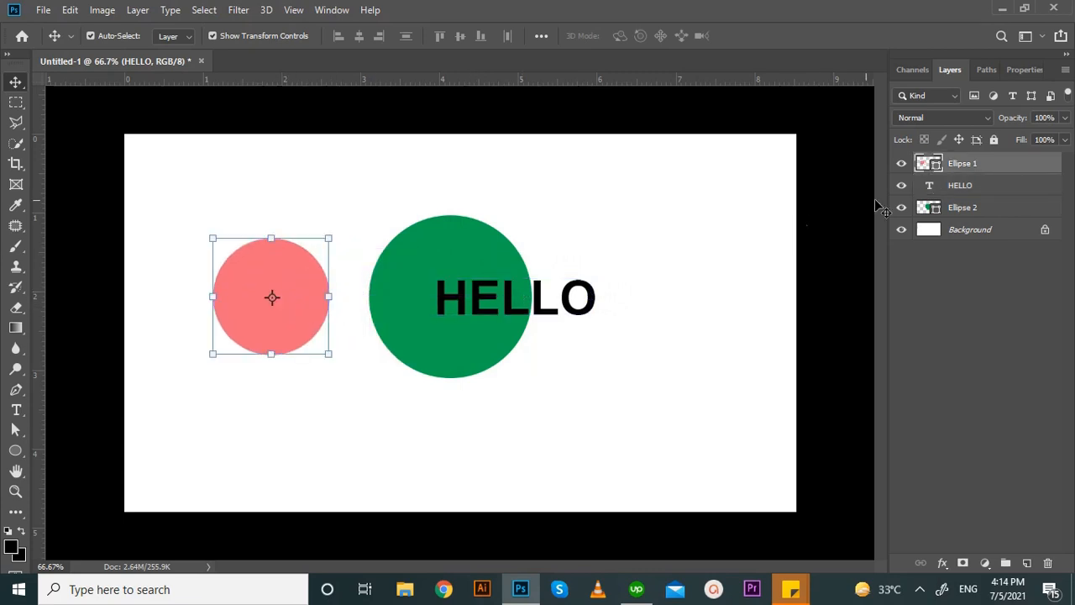
Move the pink circle back so it overlaps the left edge of the green circle
left_click_drag(972, 168, 970, 161)
left_click(960, 185)
left_click_drag(304, 292, 405, 301)
Bring the HELLO layer to the top of the layer stack and position the text across both circles
left_click_drag(967, 172, 964, 160)
left_click(965, 163)
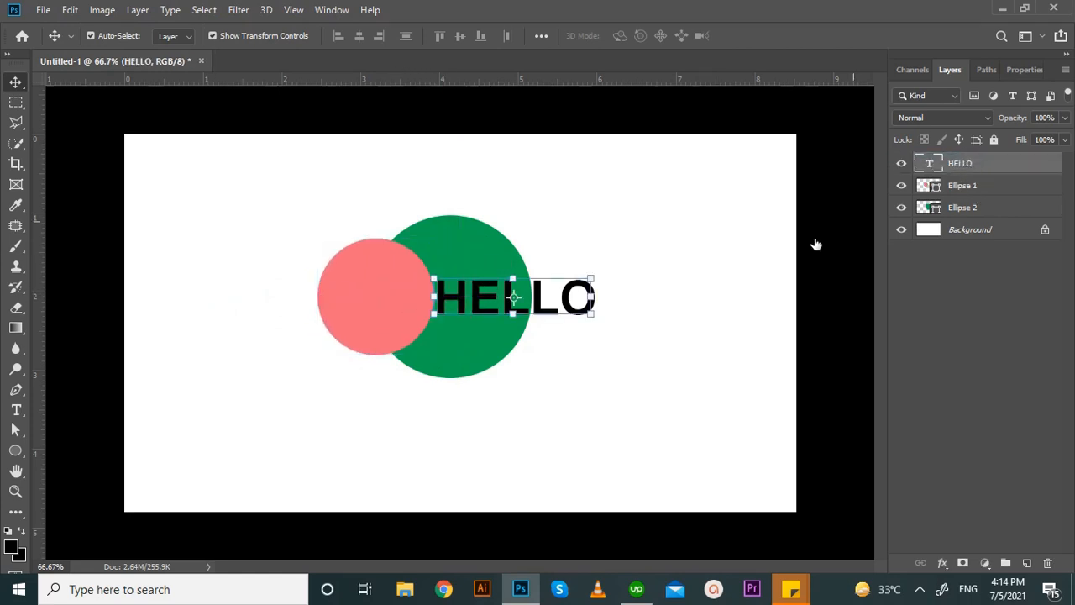
left_click_drag(444, 300, 389, 302)
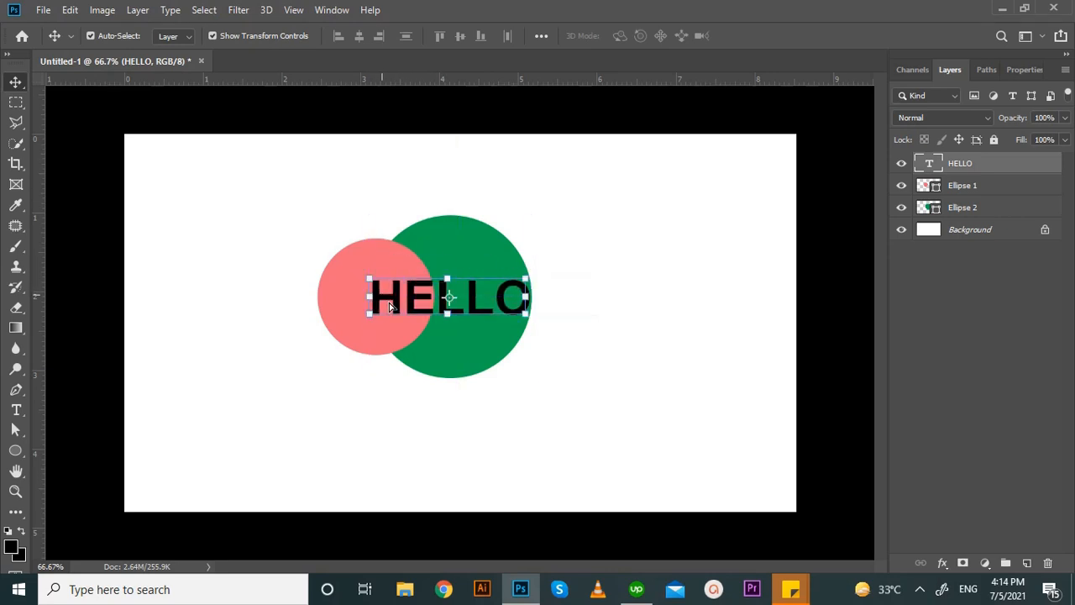
Select both circles and the HELLO text together, move them to the canvas's upper-left corner, and deselect them
left_click(470, 454)
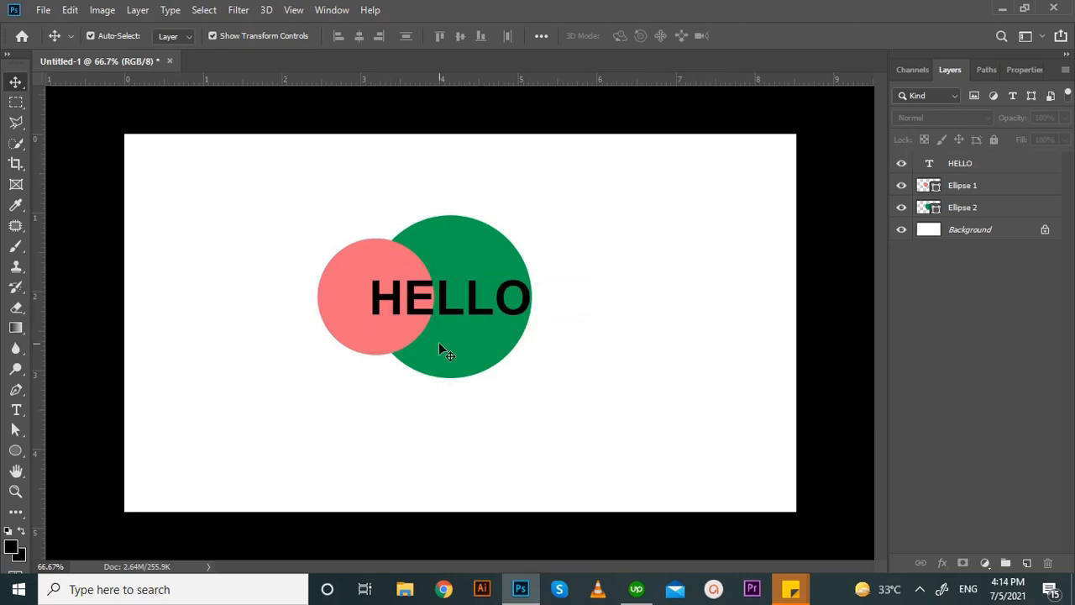
left_click_drag(298, 207, 546, 429)
left_click_drag(480, 345, 309, 288)
left_click(382, 393)
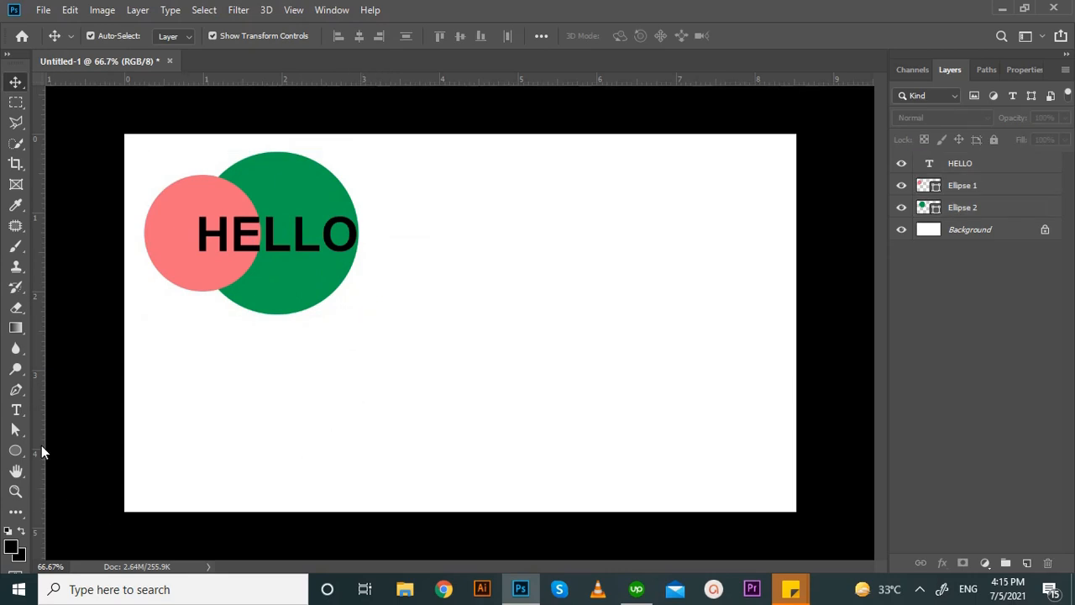
Zoom in on the circles and HELLO text, pan around them with the Hand tool, and zoom back out to the full canvas
left_click(16, 472)
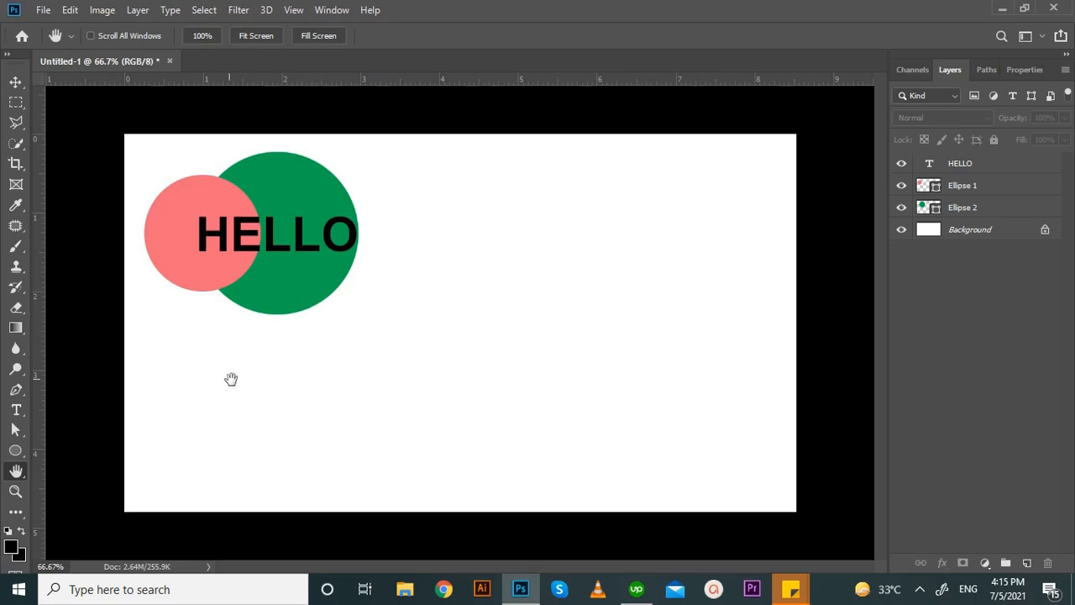
key("z")
left_click_drag(265, 242, 334, 305)
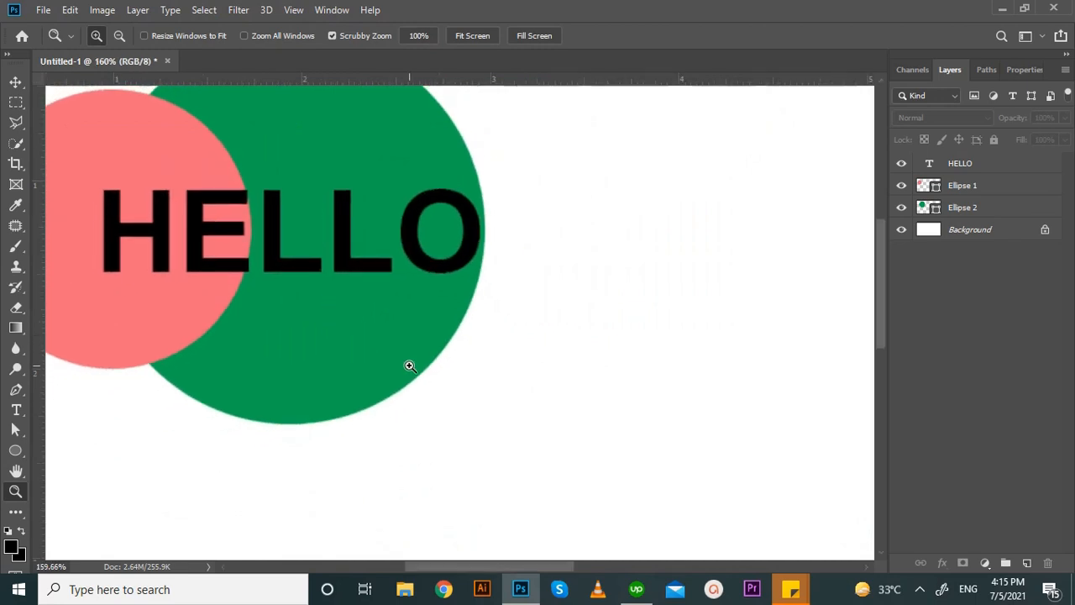
key("h")
left_click_drag(475, 360, 352, 422)
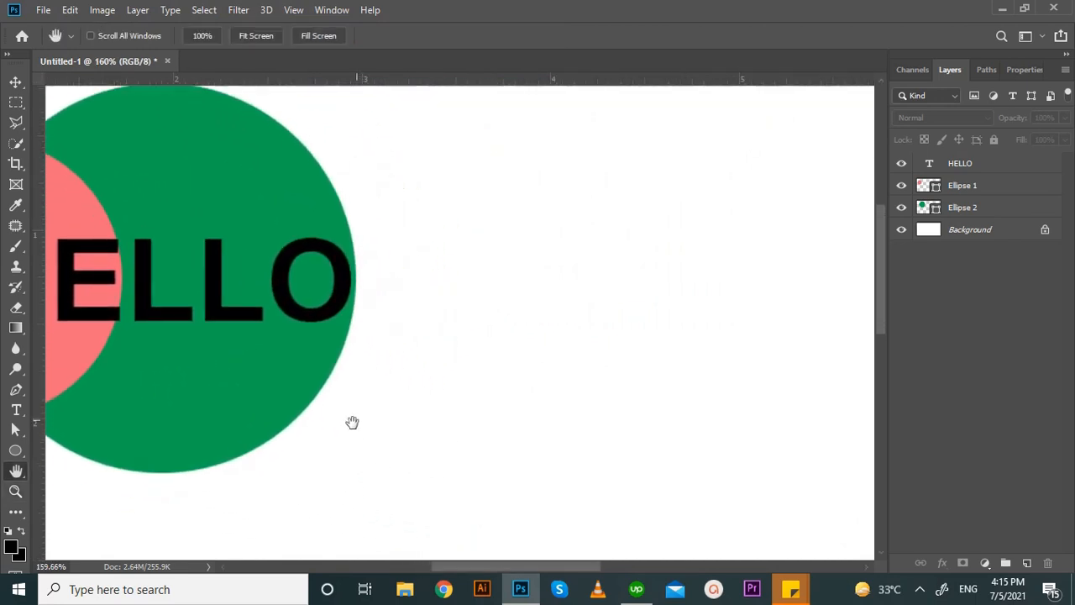
left_click_drag(235, 320, 386, 308)
left_click_drag(461, 435, 334, 210)
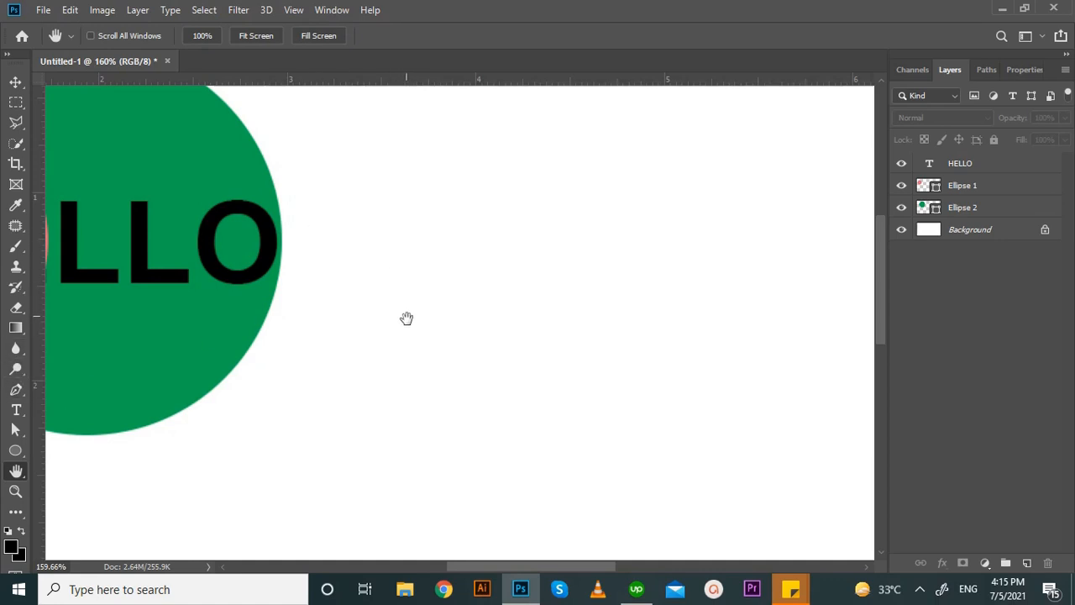
left_click_drag(407, 319, 410, 291)
left_click_drag(491, 346, 736, 452)
left_click_drag(499, 269, 457, 350)
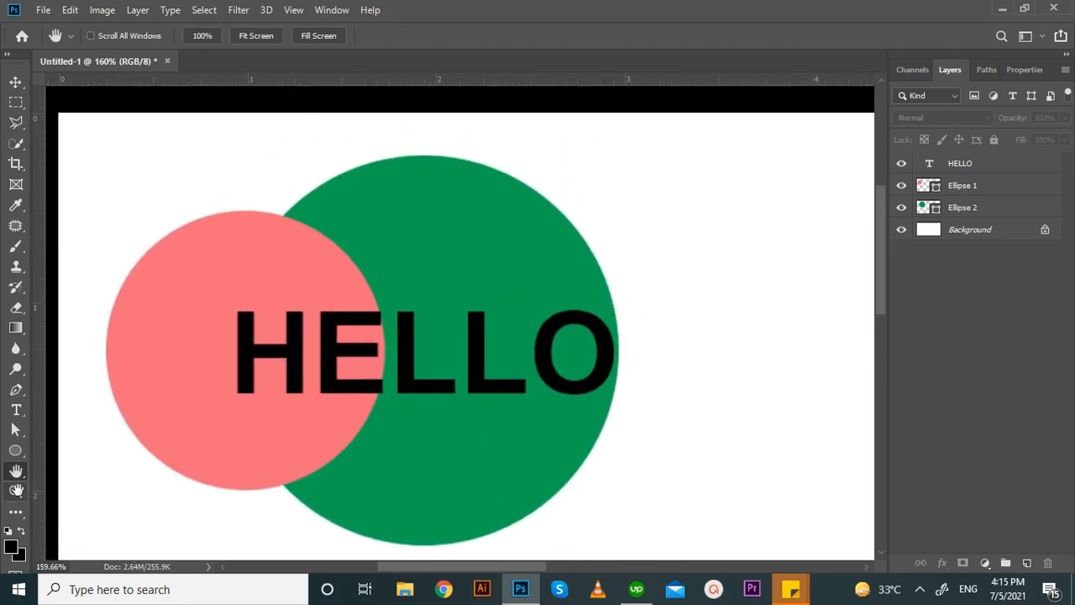
left_click(15, 491)
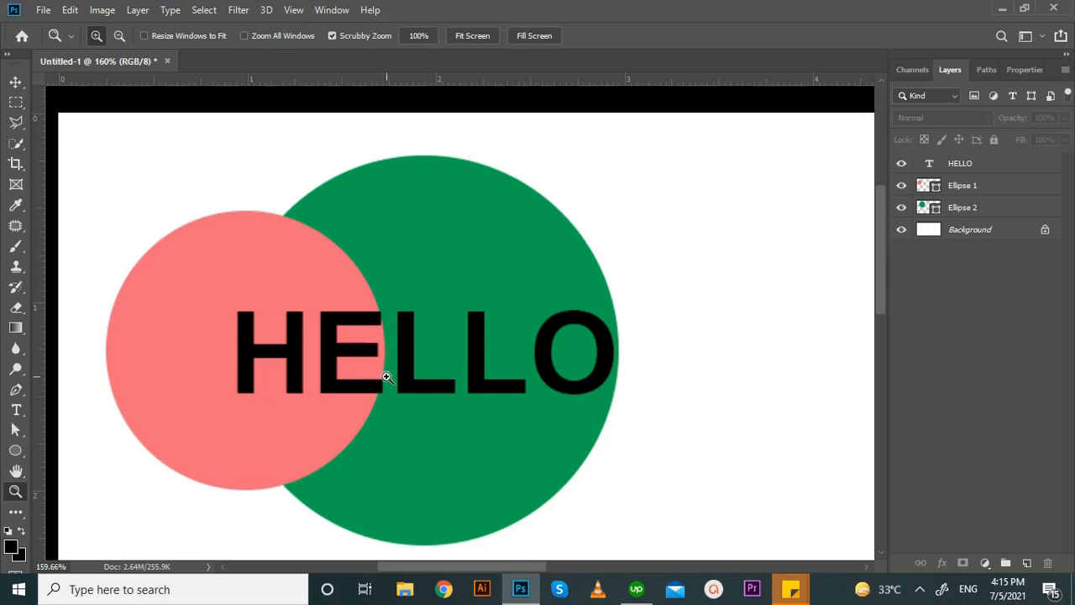
left_click_drag(432, 377, 362, 329)
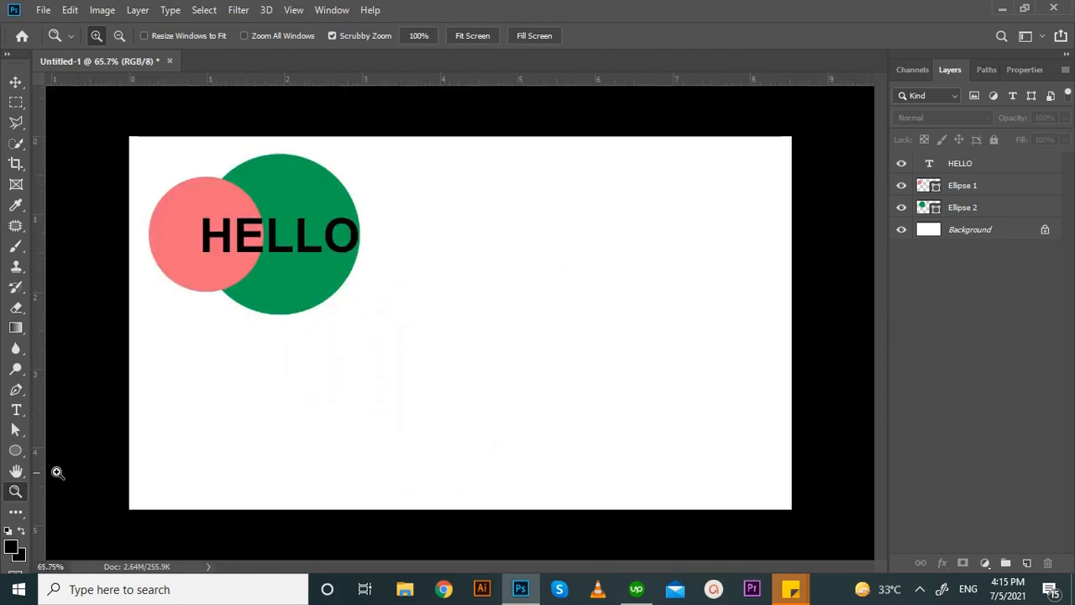
Activate the Brush tool and add a new layer named "brush" above the HELLO layer
left_click(17, 246)
left_click(917, 72)
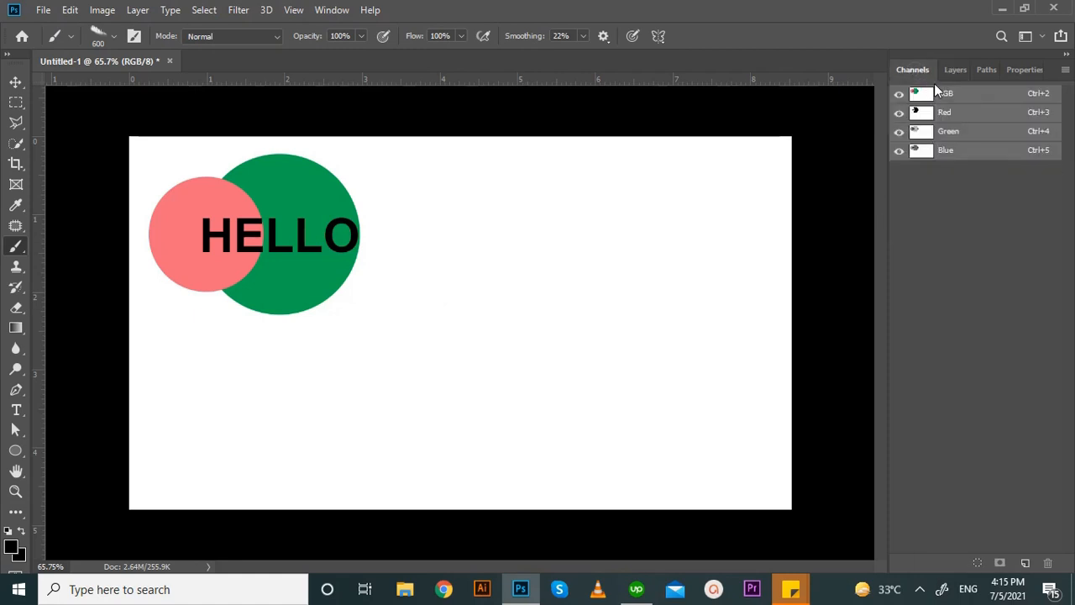
left_click(952, 69)
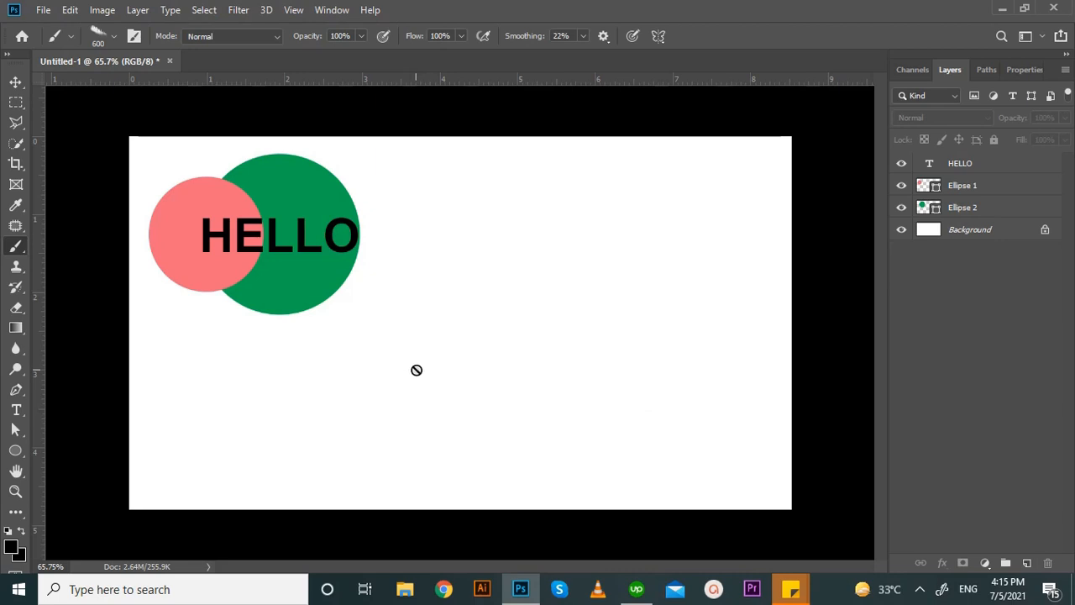
left_click(1025, 564)
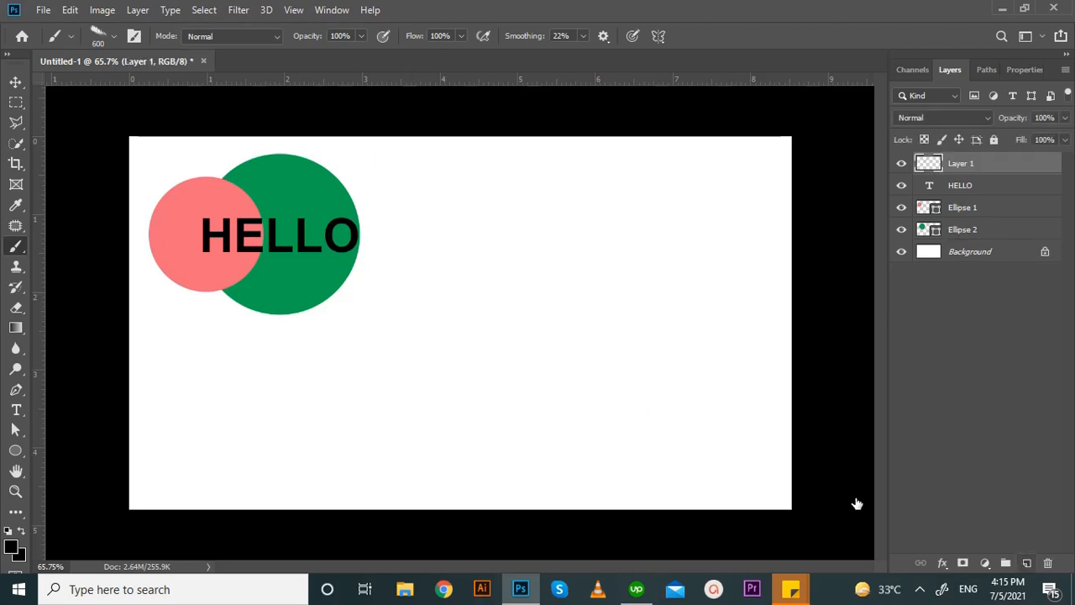
double_click(962, 165)
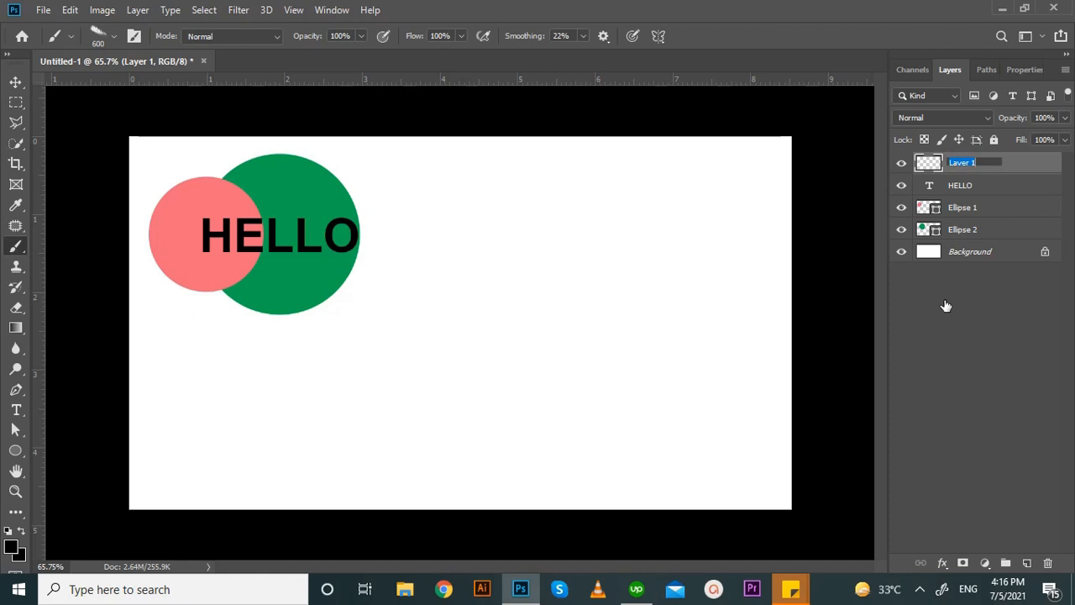
type("brush")
key("Return")
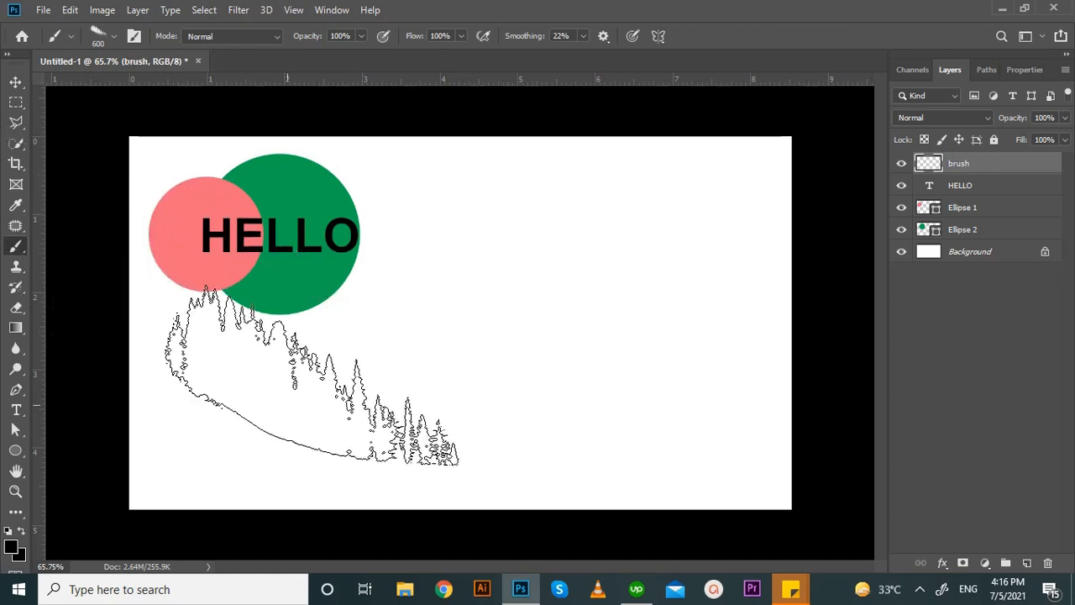
Choose the 306 px leaf brush and stamp it once on the empty area beyond the green circle
left_click(101, 43)
scroll(122, 218, "up", 3)
left_click(122, 208)
left_click(622, 210)
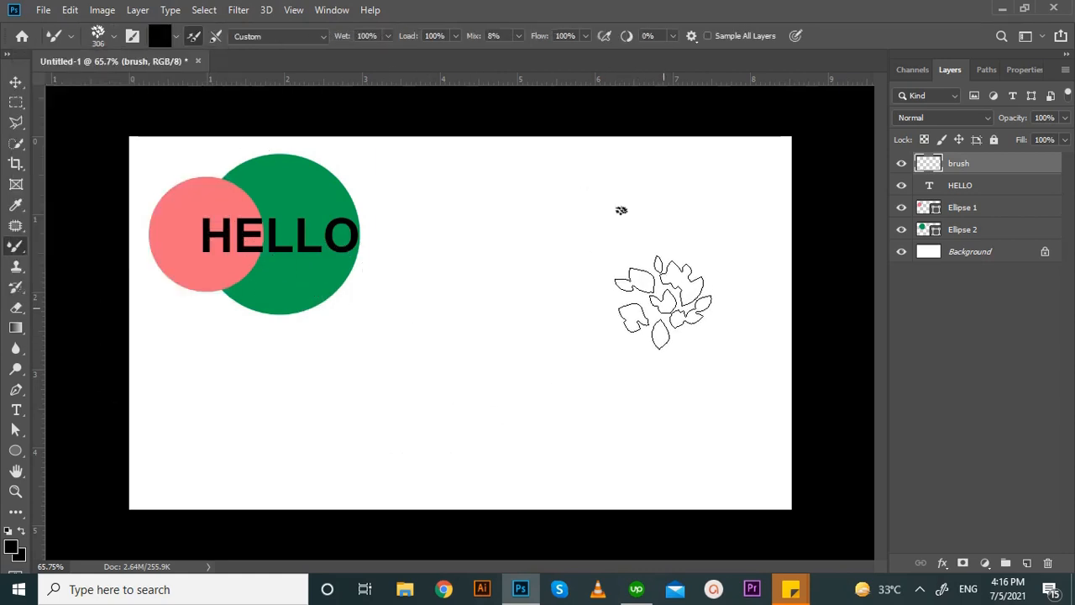
Set the foreground color to dark olive, hex 424000
key("i")
left_click(12, 547)
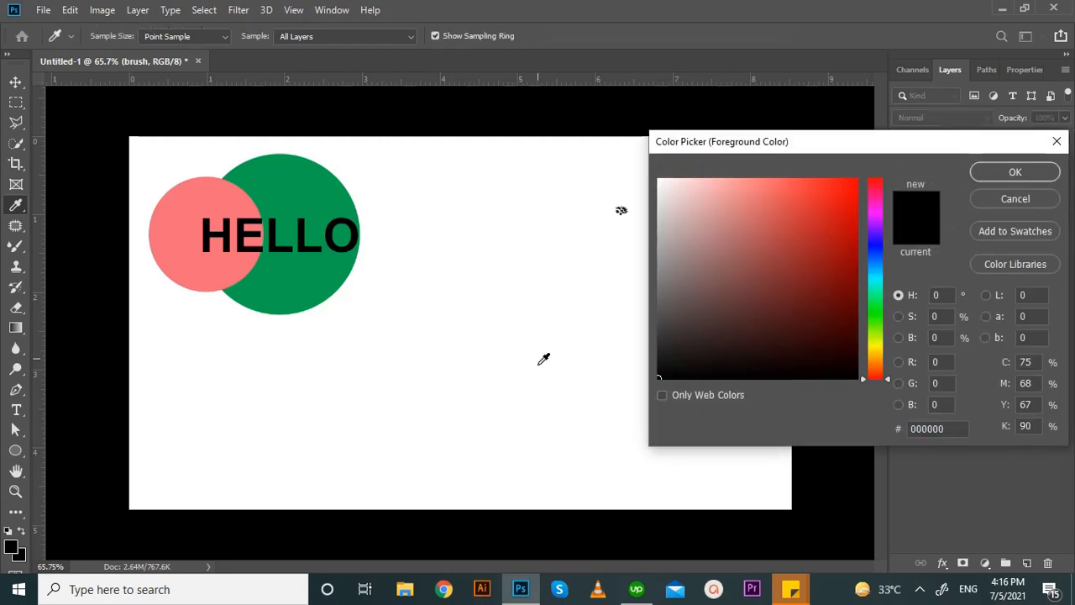
left_click(823, 223)
type("424000")
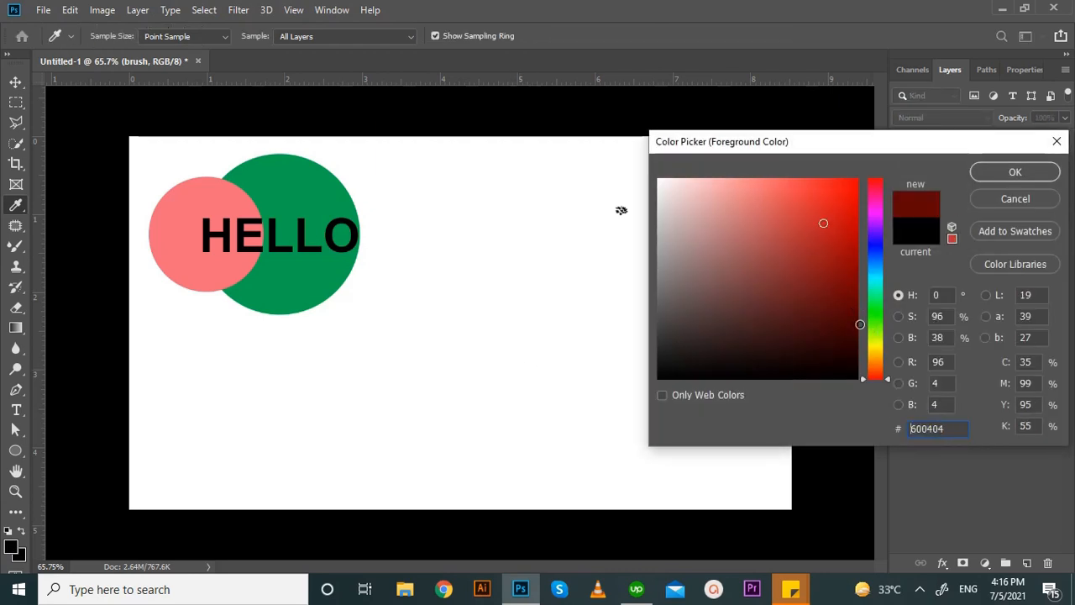
left_click(1004, 174)
Choose the 35 px xhatch brush preset and dab it once just below the leaf stamp
left_click(164, 39)
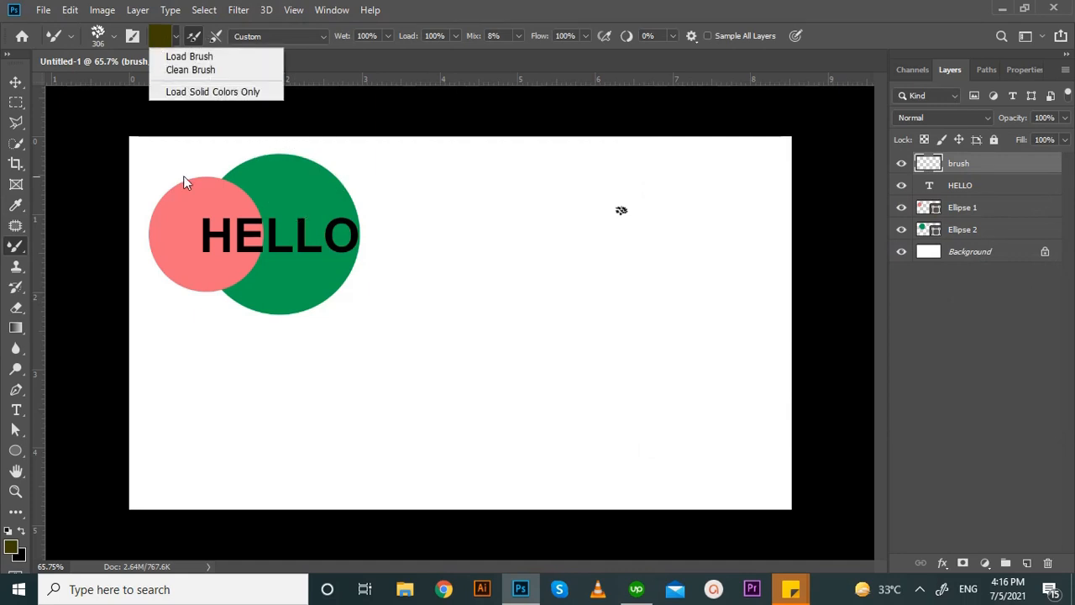
left_click(102, 36)
scroll(191, 202, "down", 8)
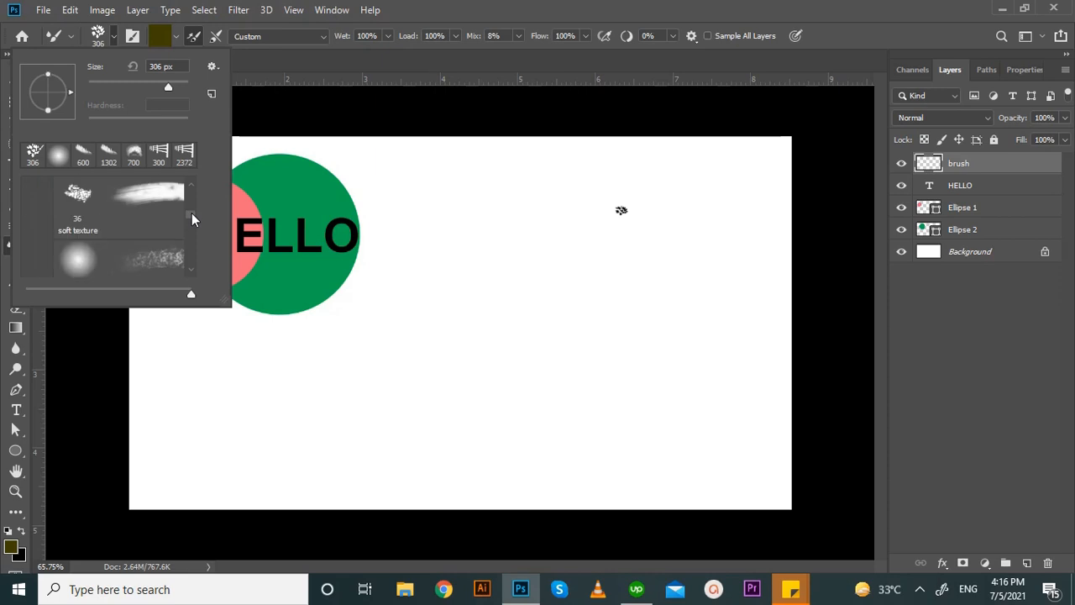
scroll(192, 214, "down", 2)
left_click(167, 220)
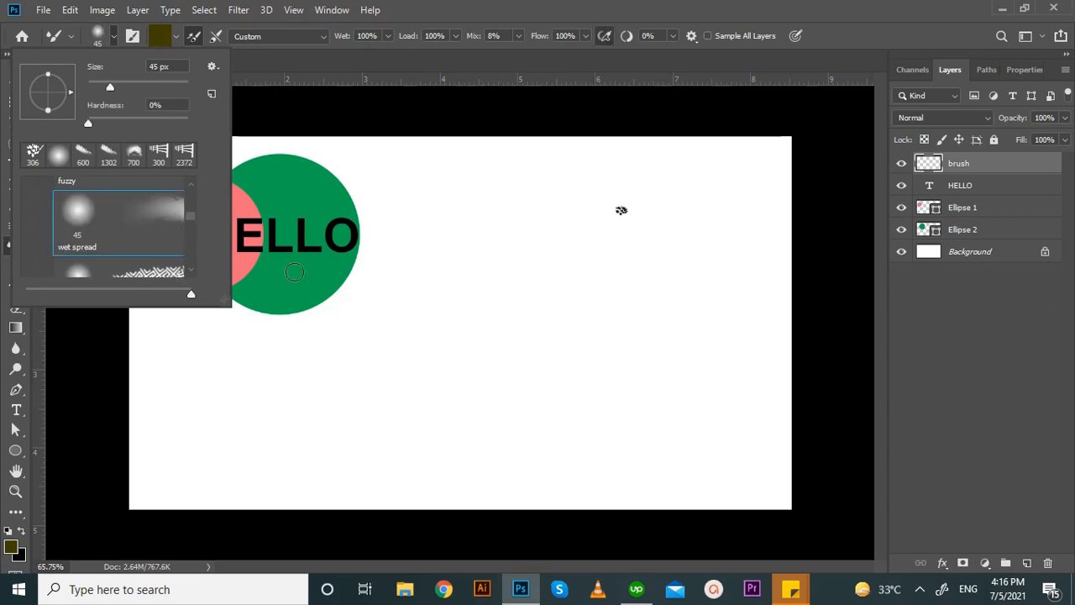
left_click(147, 269)
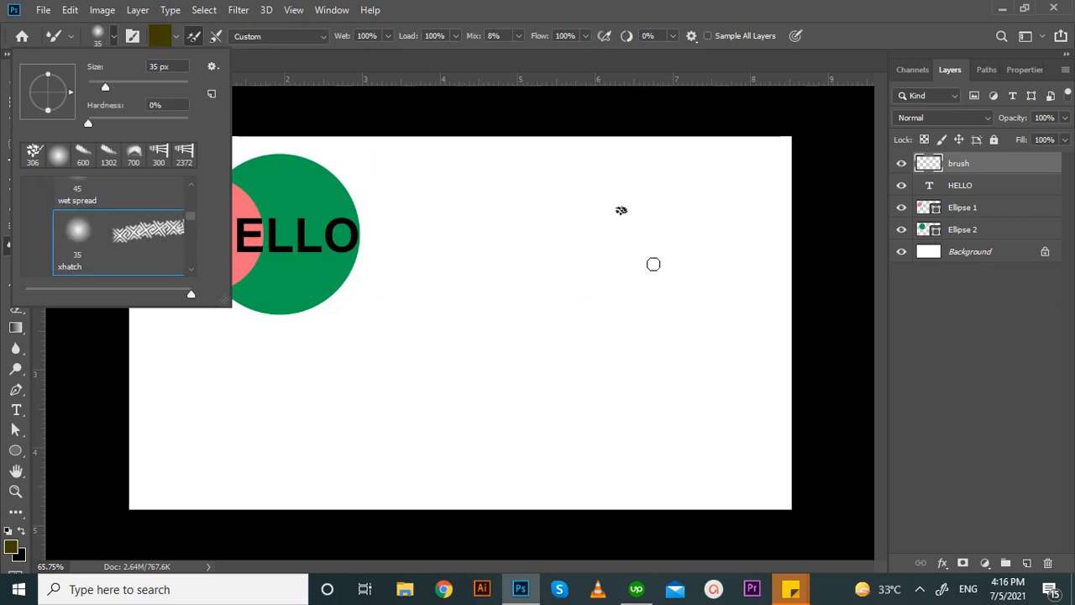
left_click(662, 261)
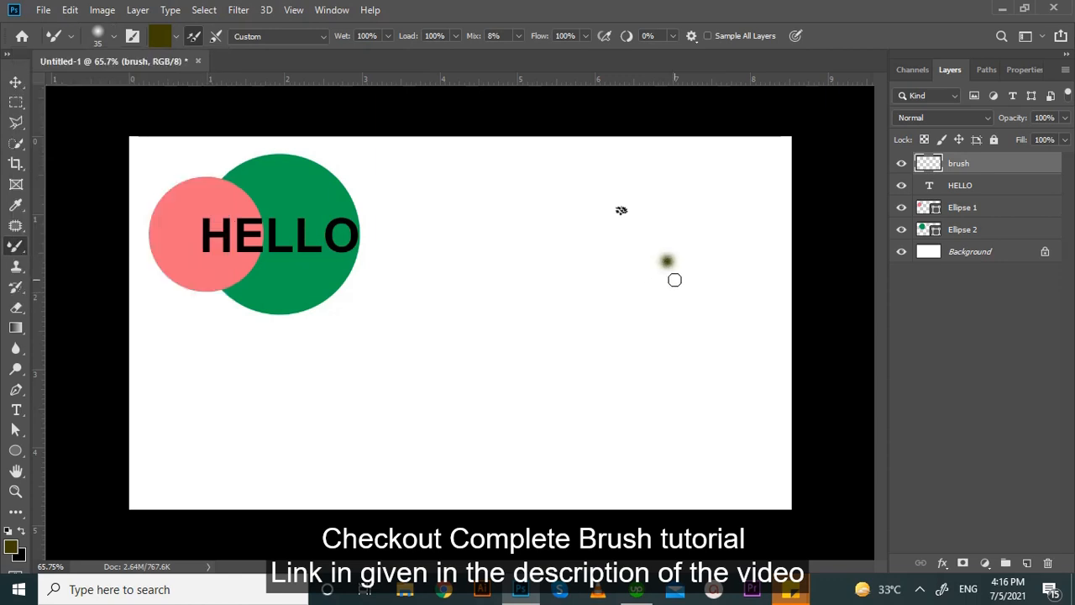
Enlarge the brush to 700 px and paint a large olive spot over the earlier dab
key("bracketright")
key("bracketright")
key("bracketright")
key("bracketright")
key("bracketright")
key("bracketright")
key("bracketright")
key("bracketright")
key("bracketright")
key("bracketright")
key("bracketright")
key("bracketright")
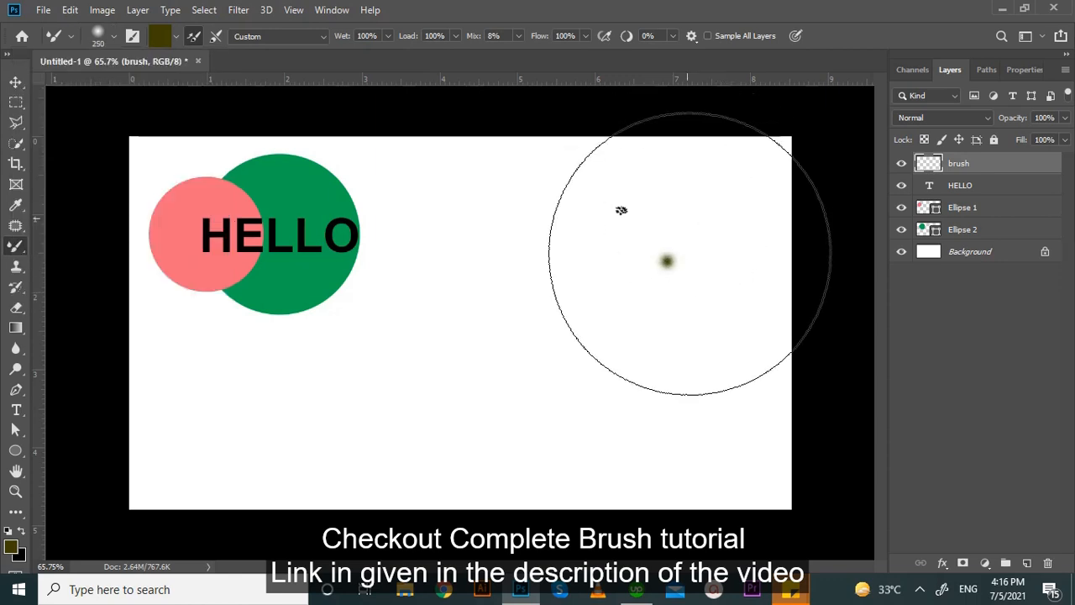
key("bracketright")
key("bracketright")
key("bracketright")
key("bracketright")
key("bracketright")
left_click(664, 254)
Leave the brush color unchanged and undo all the marks painted on the brush layer
left_click(156, 37)
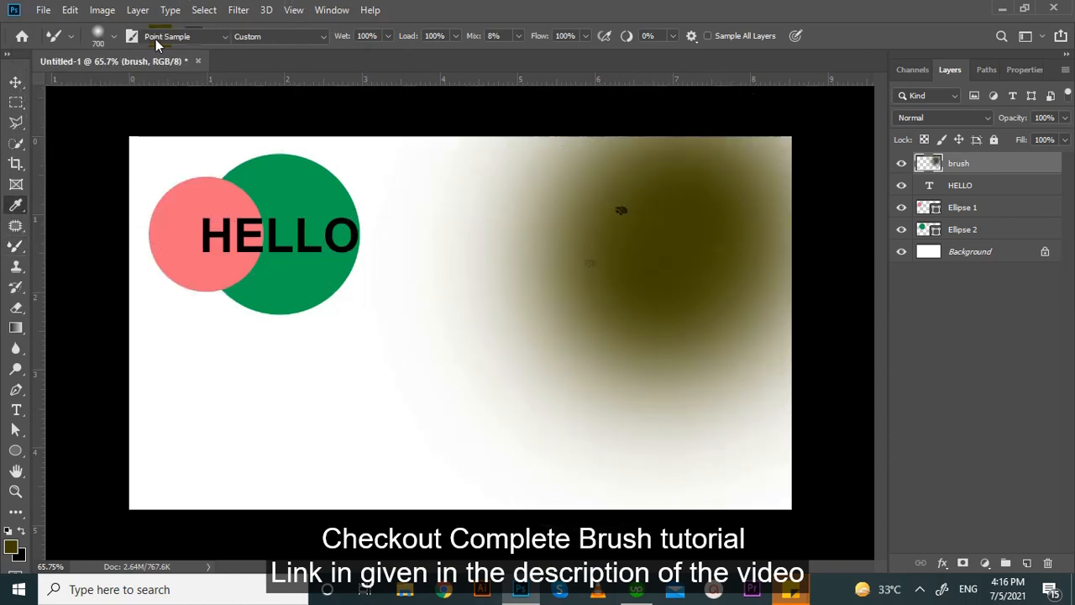
left_click(1012, 203)
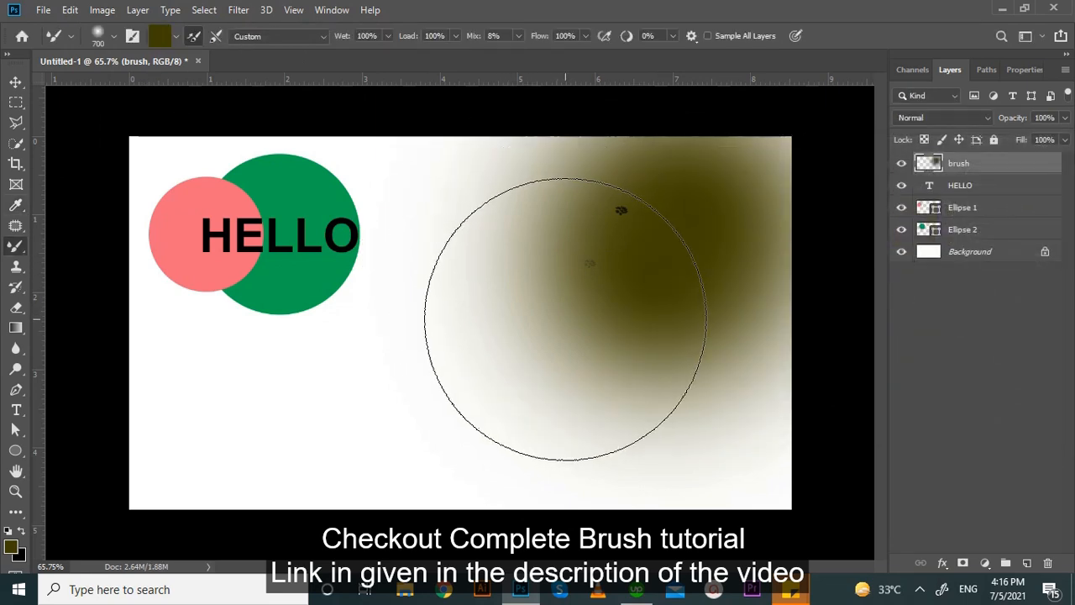
key("e")
key("ctrl+z")
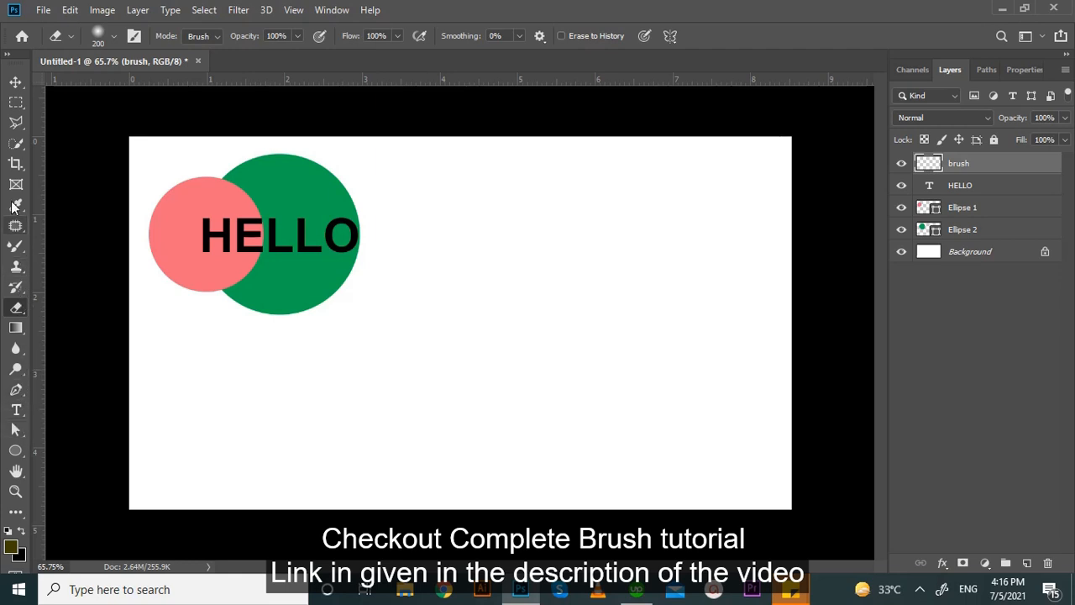
Choose the Hard Round Pressure Size preset for the Brush tool
left_click(20, 251)
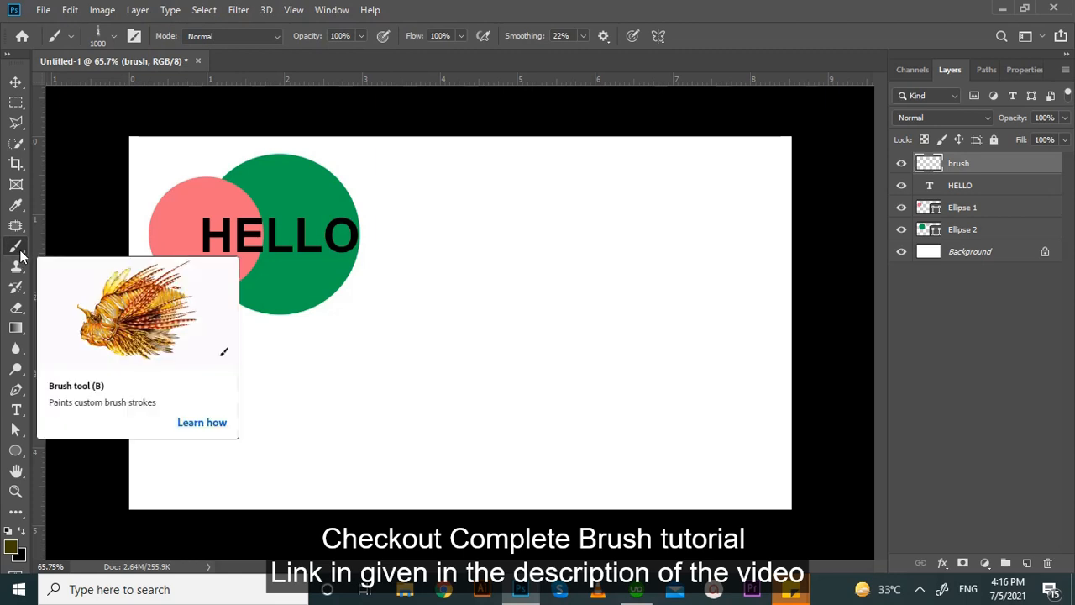
left_click(100, 42)
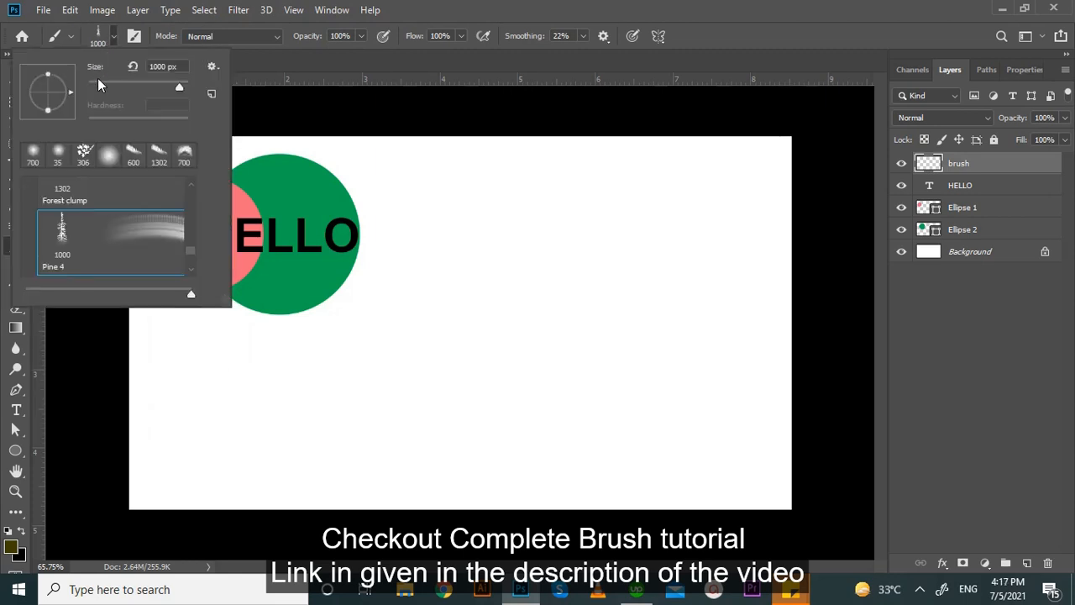
mouse_move(192, 255)
left_mouse_down()
mouse_move(190, 168)
mouse_move(190, 193)
left_mouse_up()
left_click(190, 180)
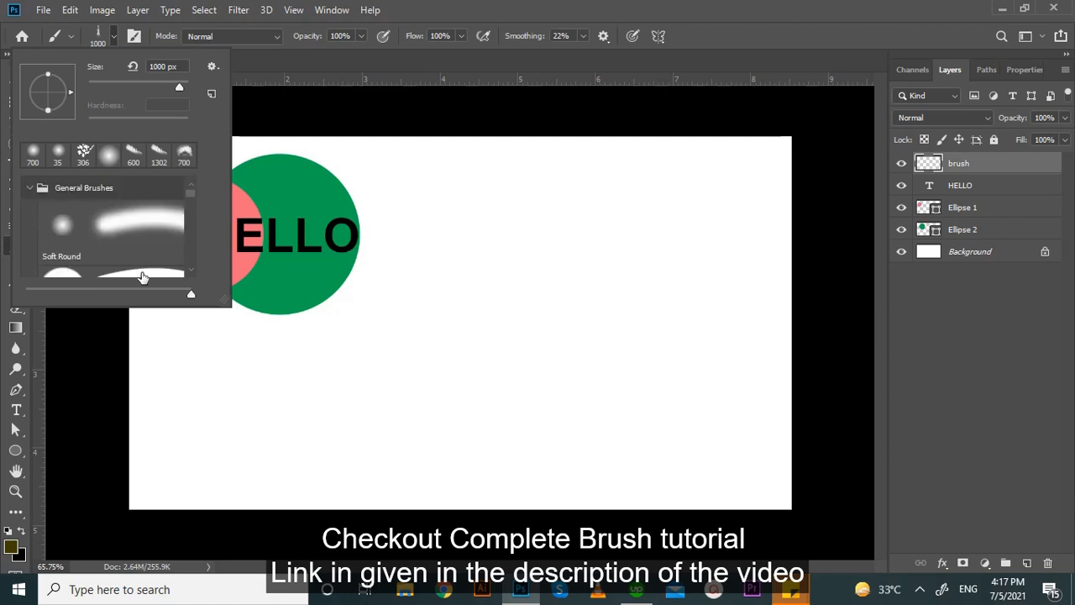
left_click(143, 276)
left_click(151, 204)
mouse_move(192, 196)
left_mouse_down()
mouse_move(188, 205)
mouse_move(192, 197)
left_mouse_up()
left_click(159, 272)
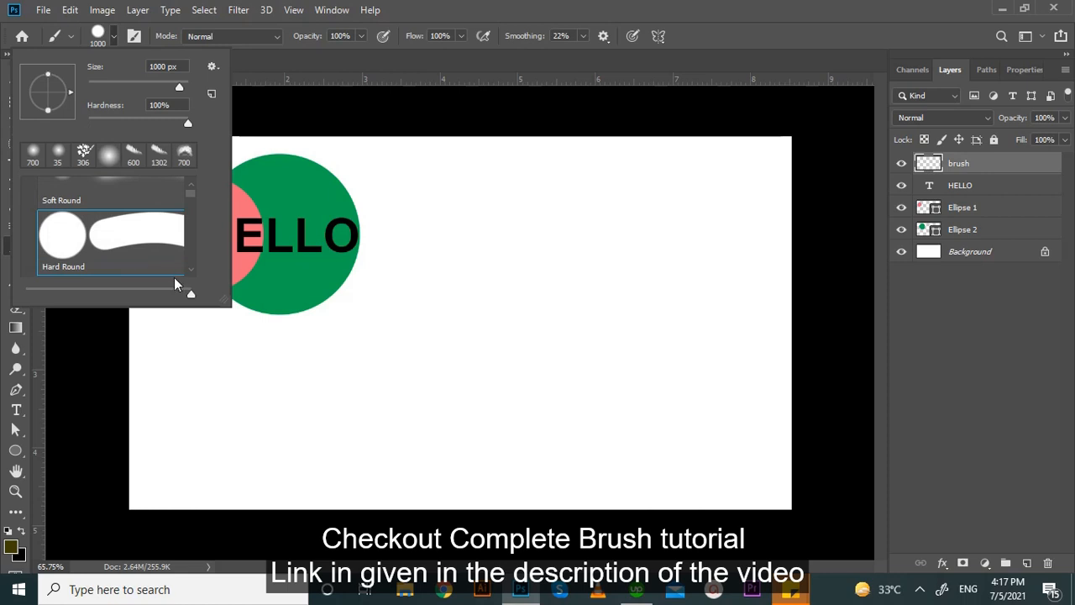
scroll(191, 198, "down", 1)
left_click(160, 232)
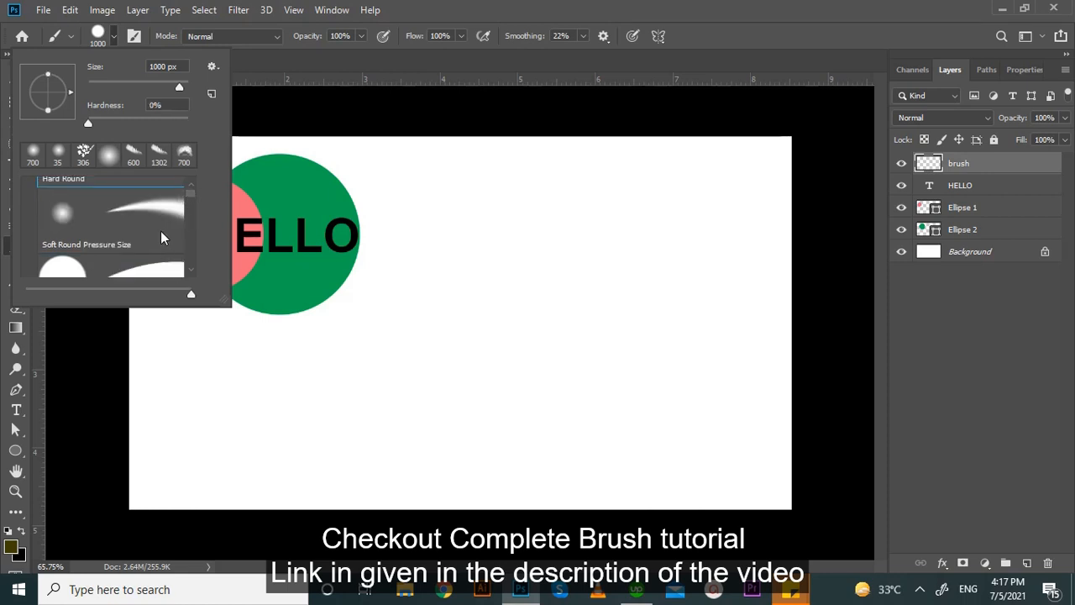
left_click(166, 270)
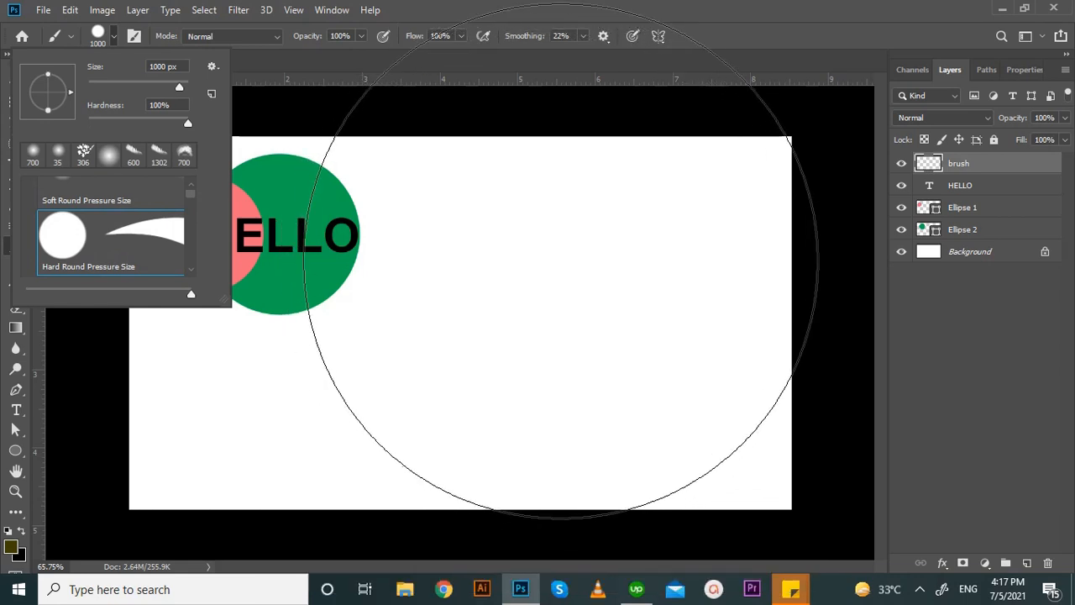
left_click(563, 269)
left_click(563, 269)
key("ctrl")
key("ctrl+z")
Shrink the brush to 10 px and swap the foreground color to black
key("bracketleft")
key("bracketleft")
key("bracketleft")
key("bracketleft")
key("bracketleft")
key("bracketleft")
key("bracketleft")
key("bracketleft")
key("bracketleft")
key("bracketleft")
key("bracketleft")
key("bracketleft")
key("bracketleft")
key("bracketleft")
key("bracketleft")
key("bracketleft")
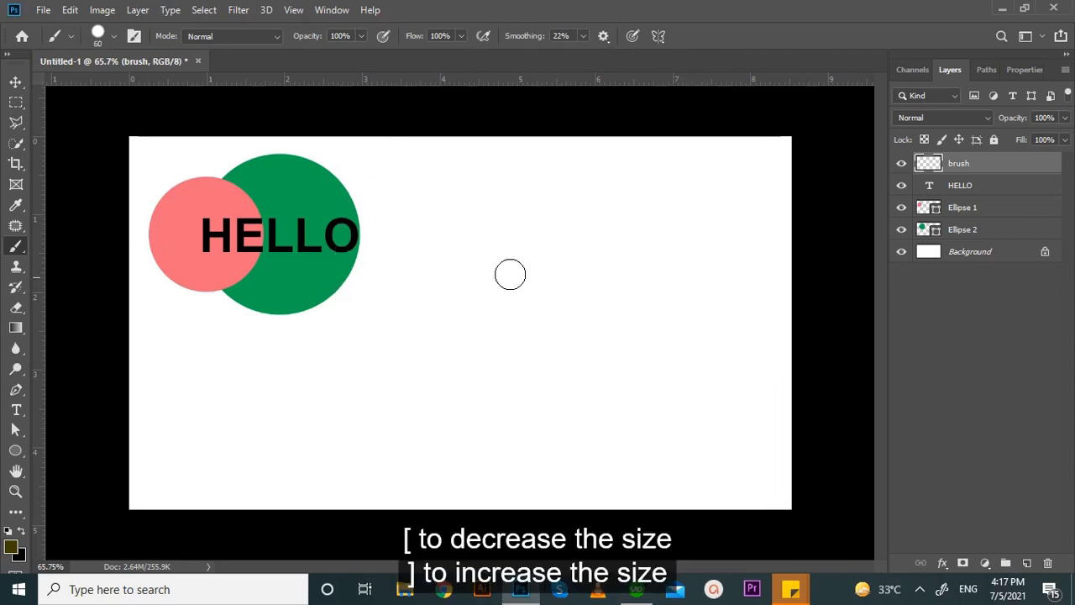
key("bracketleft")
key("bracketleft")
key("bracketleft")
left_click(22, 530)
key("bracketleft")
key("bracketleft")
Paint several thin curved black strokes on the blank area beside the circles and undo the last one
left_click_drag(450, 327, 571, 220)
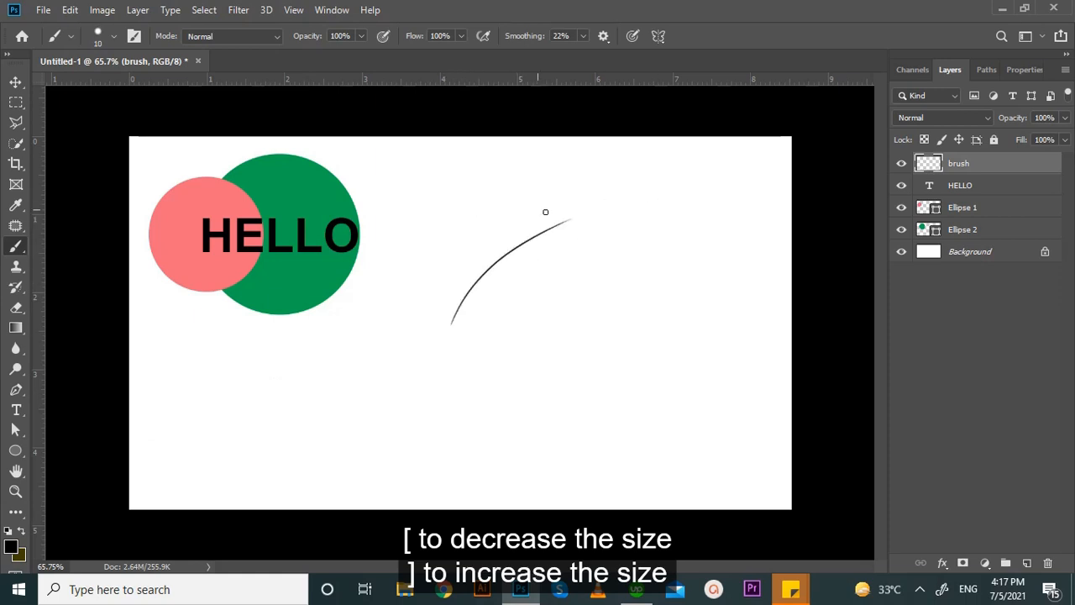
mouse_move(587, 179)
left_mouse_down()
mouse_move(618, 246)
mouse_move(640, 242)
left_mouse_up()
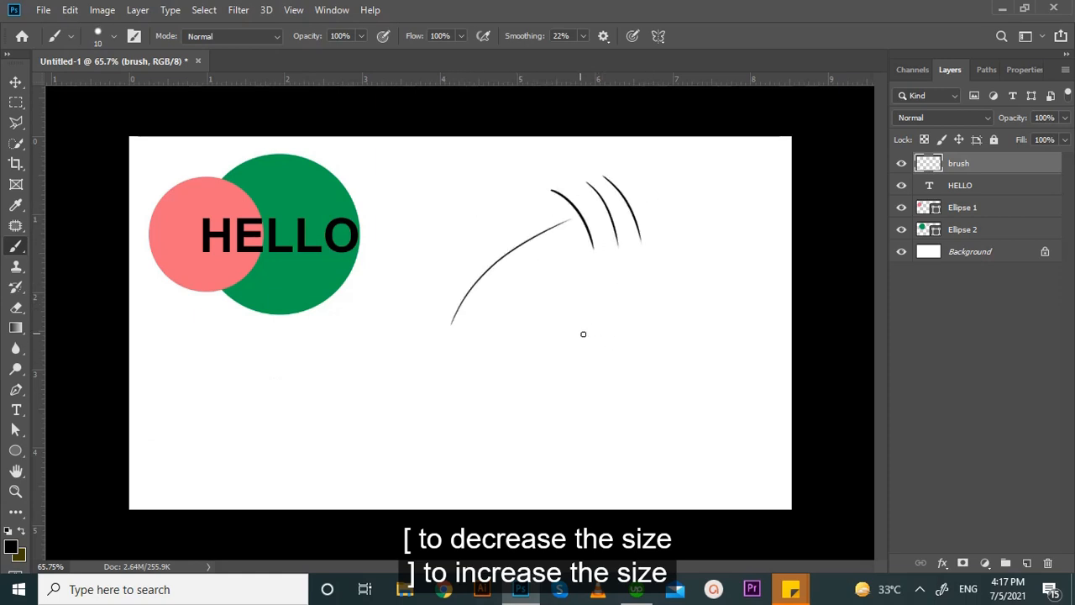
left_click_drag(482, 398, 604, 285)
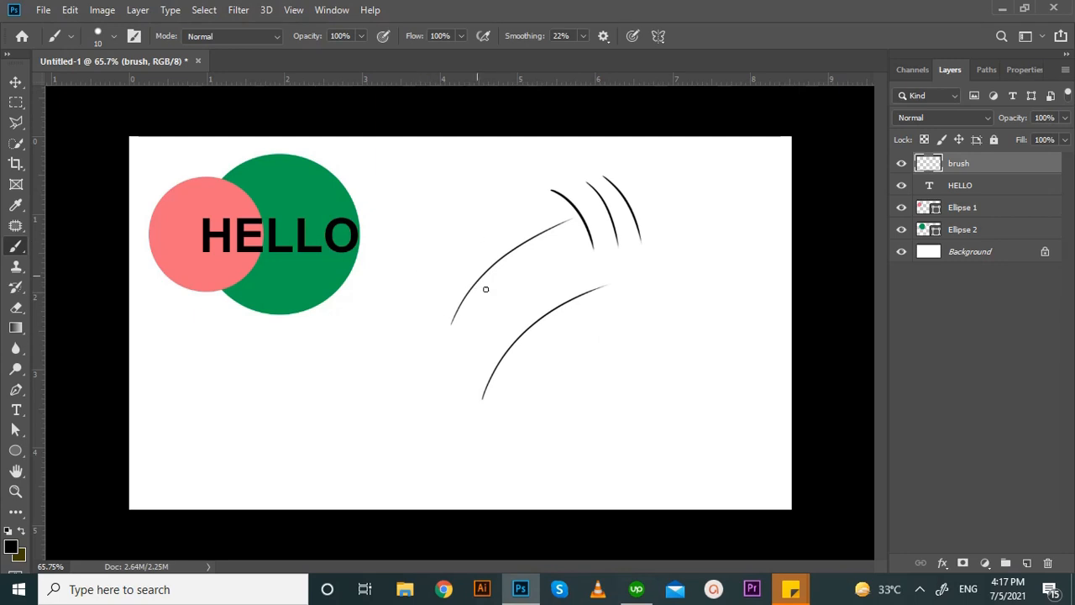
left_click_drag(698, 294, 679, 353)
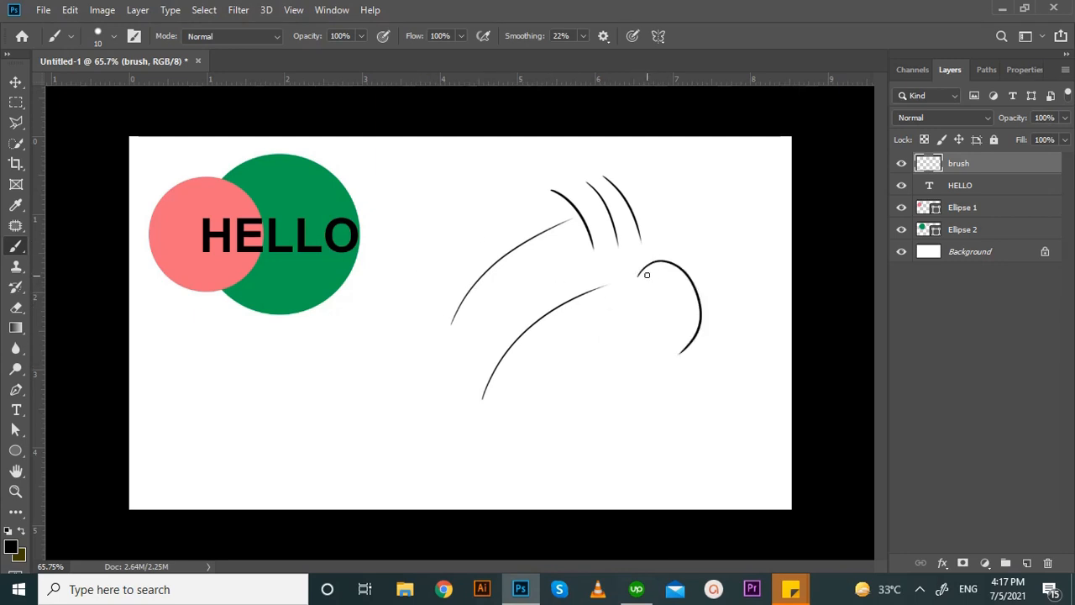
key("ctrl+z")
Lower the brush layer's opacity to 29% and sketch a round face with crossed guidelines beside the curved strokes
left_click(1065, 117)
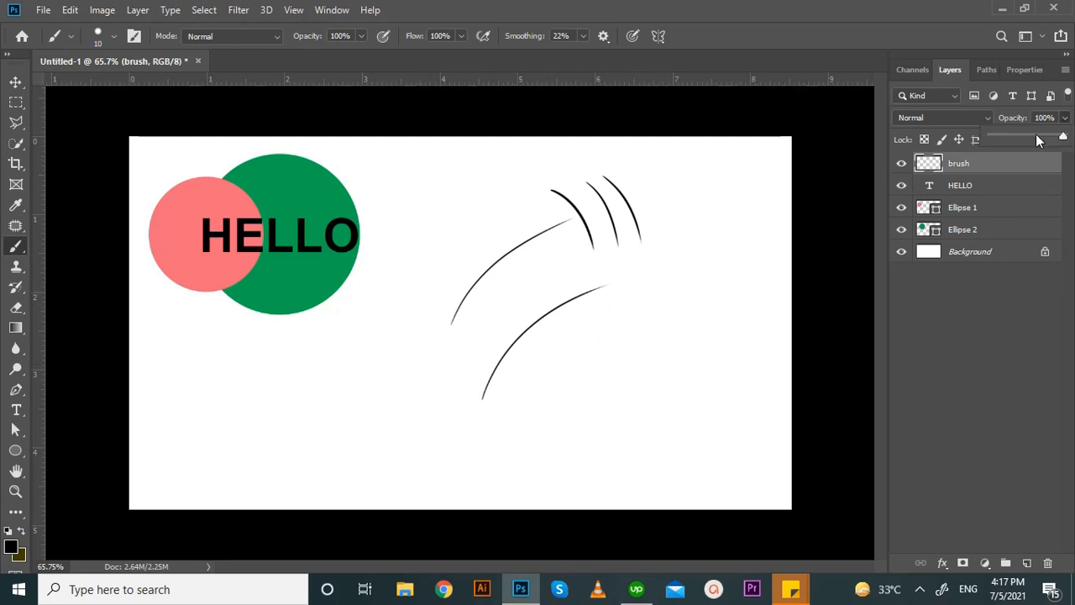
left_click_drag(1032, 137, 1009, 137)
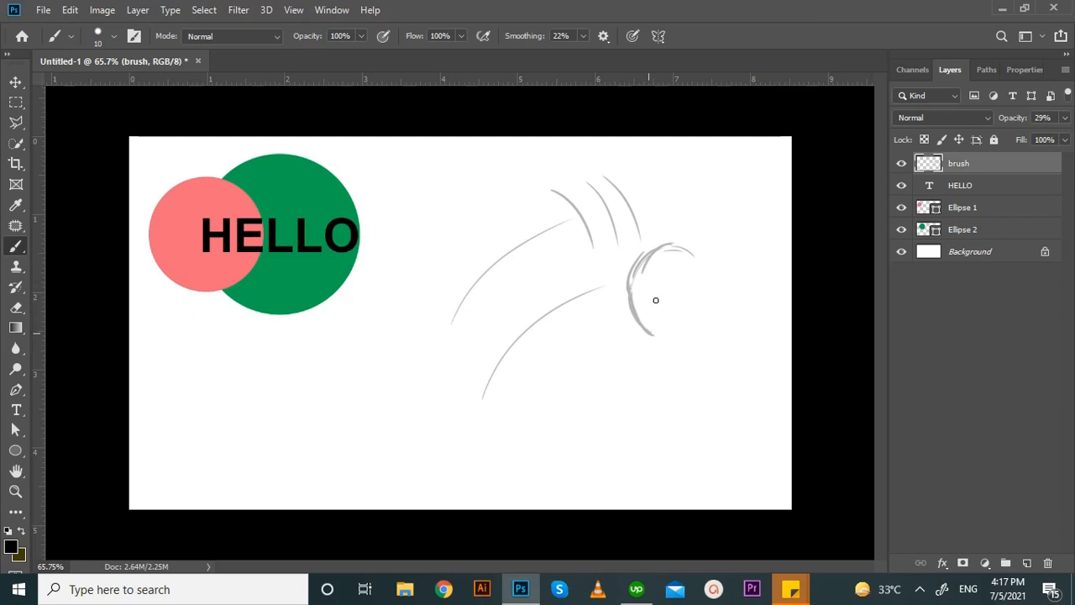
mouse_move(667, 332)
left_mouse_down()
mouse_move(691, 240)
mouse_move(704, 270)
mouse_move(696, 330)
left_mouse_up()
mouse_move(640, 257)
left_mouse_down()
mouse_move(671, 341)
mouse_move(709, 292)
mouse_move(666, 246)
mouse_move(705, 314)
mouse_move(634, 289)
mouse_move(696, 252)
mouse_move(652, 317)
mouse_move(685, 297)
left_mouse_up()
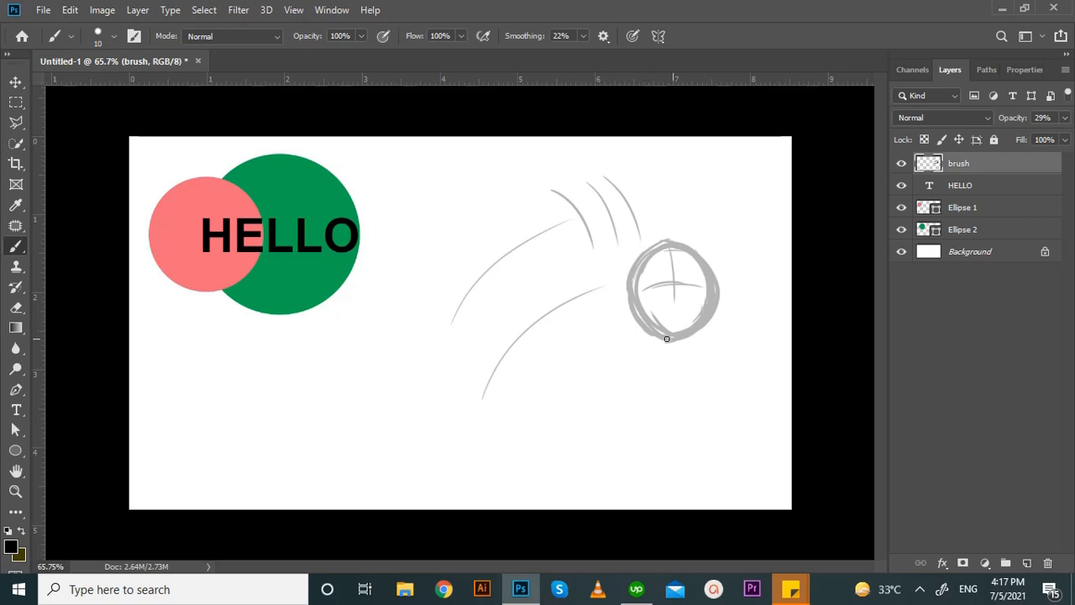
left_click_drag(670, 306, 704, 303)
Add a new layer above the brush layer and trace the face's outline and features on it in black
left_click(1026, 564)
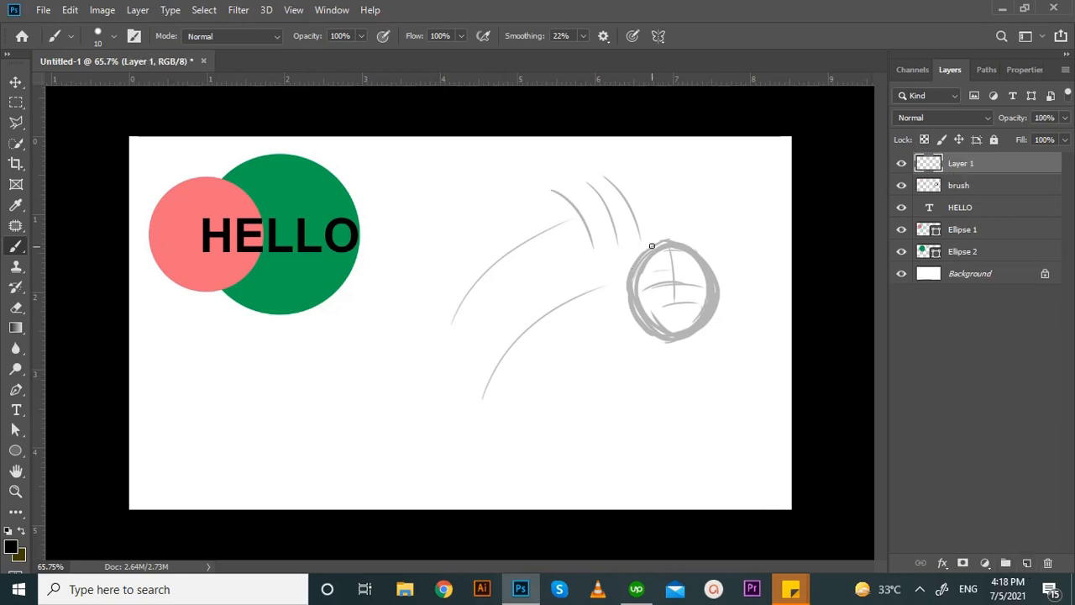
key("ctrl+z")
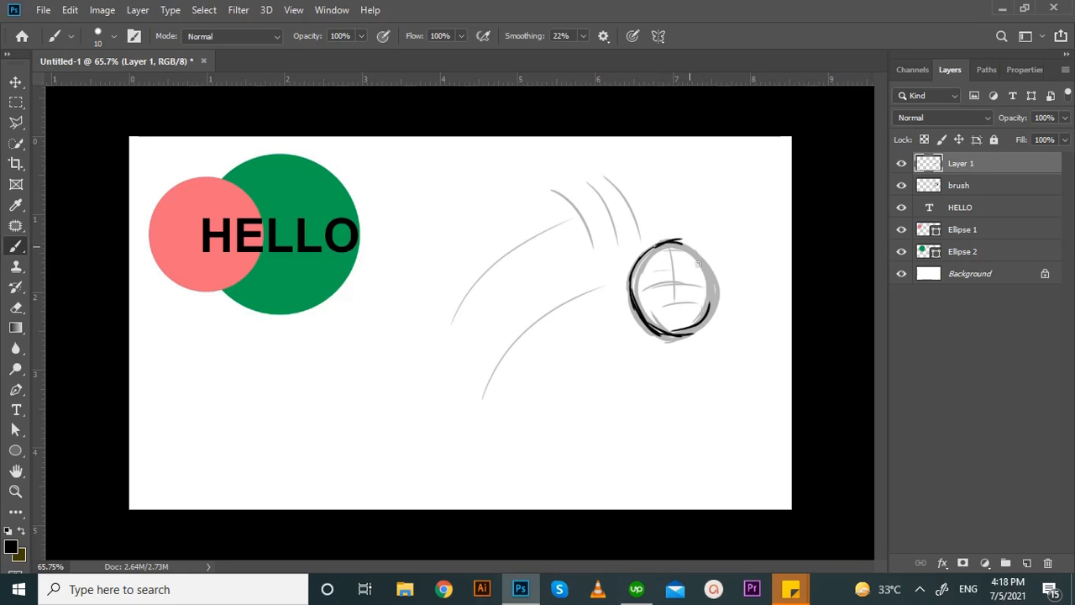
mouse_move(714, 284)
left_mouse_down()
mouse_move(677, 241)
mouse_move(681, 321)
left_mouse_up()
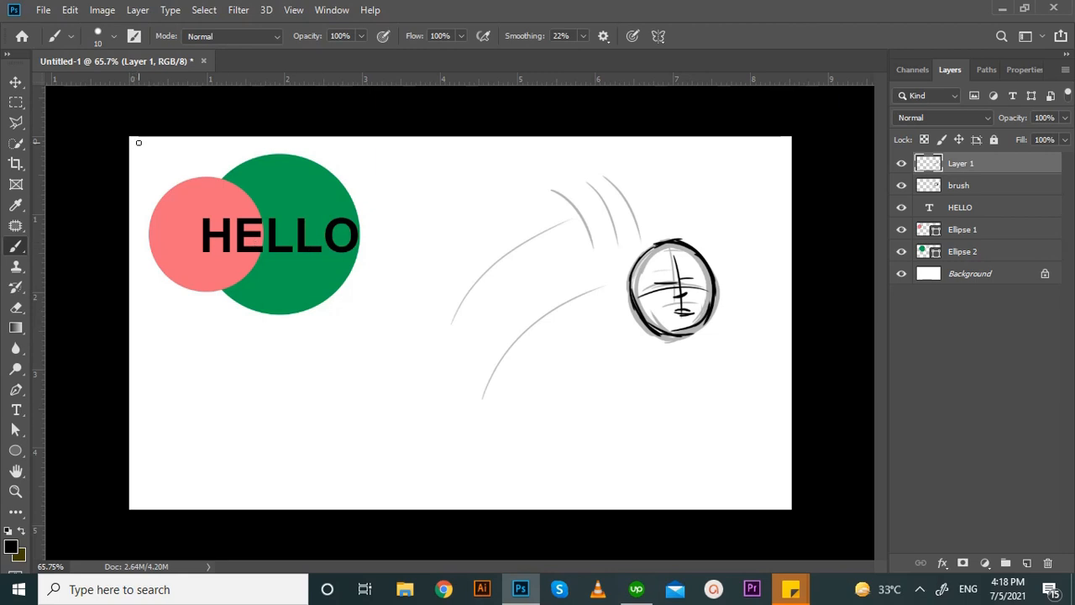
left_click(15, 81)
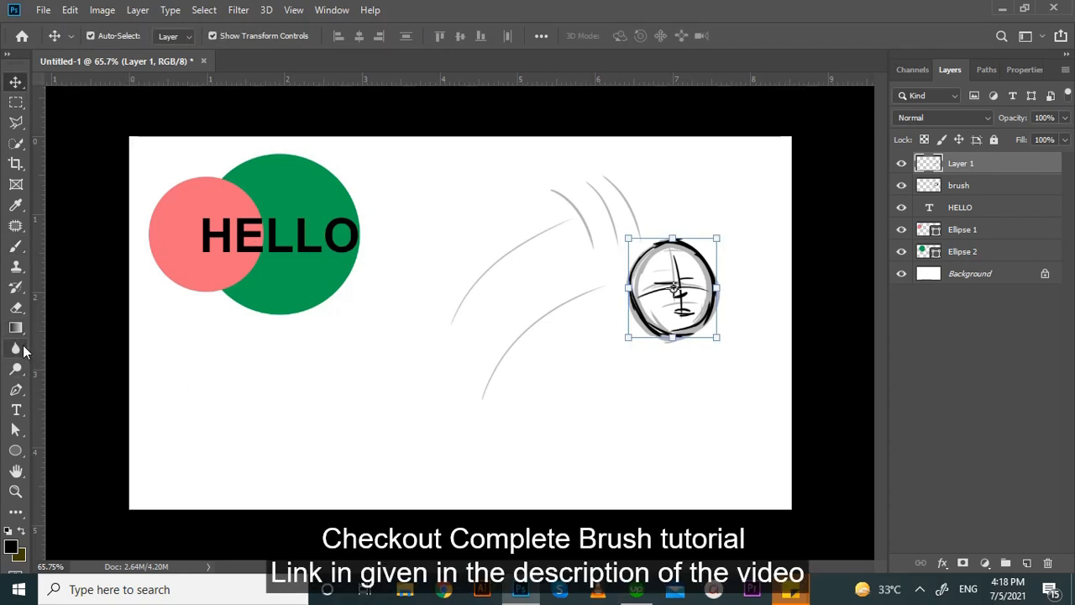
Choose the 50 px Tumble Planets brush preset and stamp two small planets below the circles
key("b")
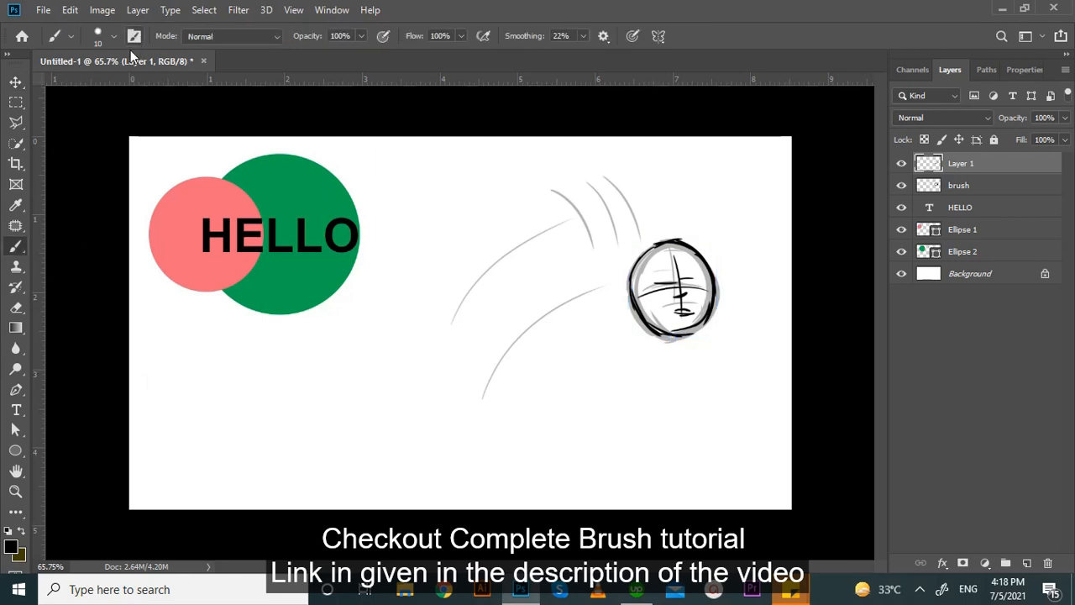
left_click(112, 36)
left_click_drag(194, 198, 193, 223)
left_click(78, 199)
left_click(288, 403)
left_click(351, 374)
Enlarge the brush to 200 px and stamp two large planets along the lower part of the canvas
key("bracketright")
key("bracketright")
key("bracketright")
key("bracketright")
key("bracketright")
key("bracketright")
key("bracketright")
key("bracketright")
key("bracketright")
left_click(411, 398)
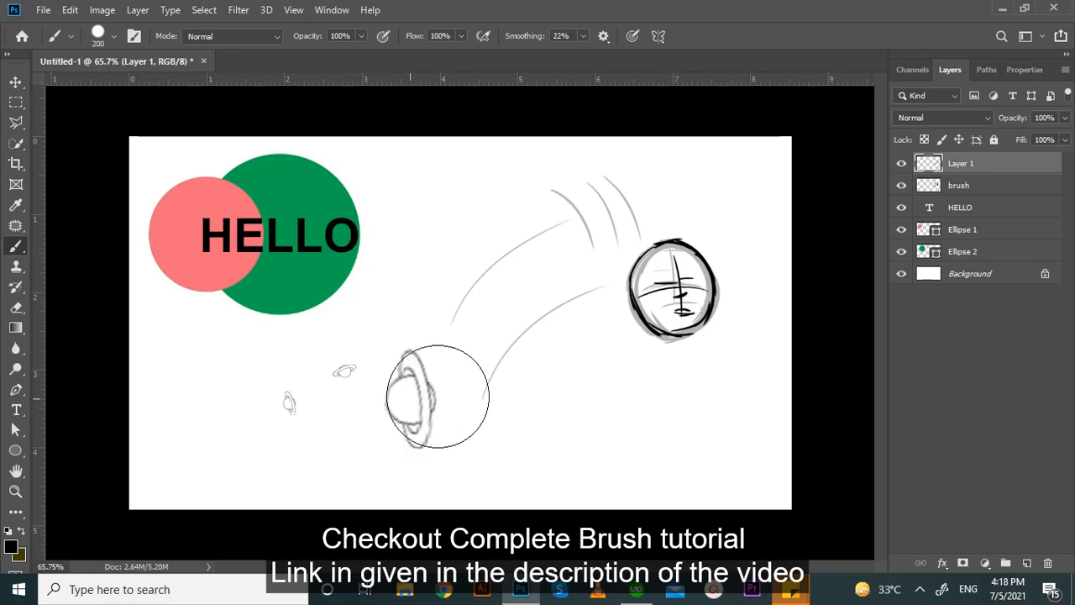
left_click(580, 410)
Choose the 2500 px Soft Brush 2 preset and paint its scattered dots across the canvas
left_click(112, 36)
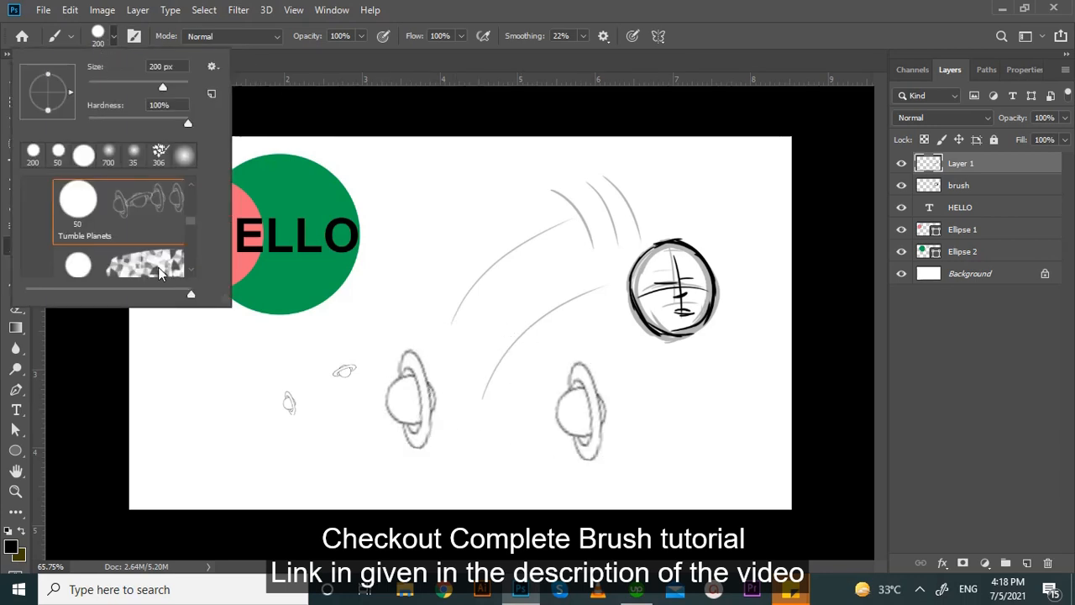
left_click_drag(191, 222, 189, 246)
left_click(109, 252)
left_click_drag(247, 440, 533, 350)
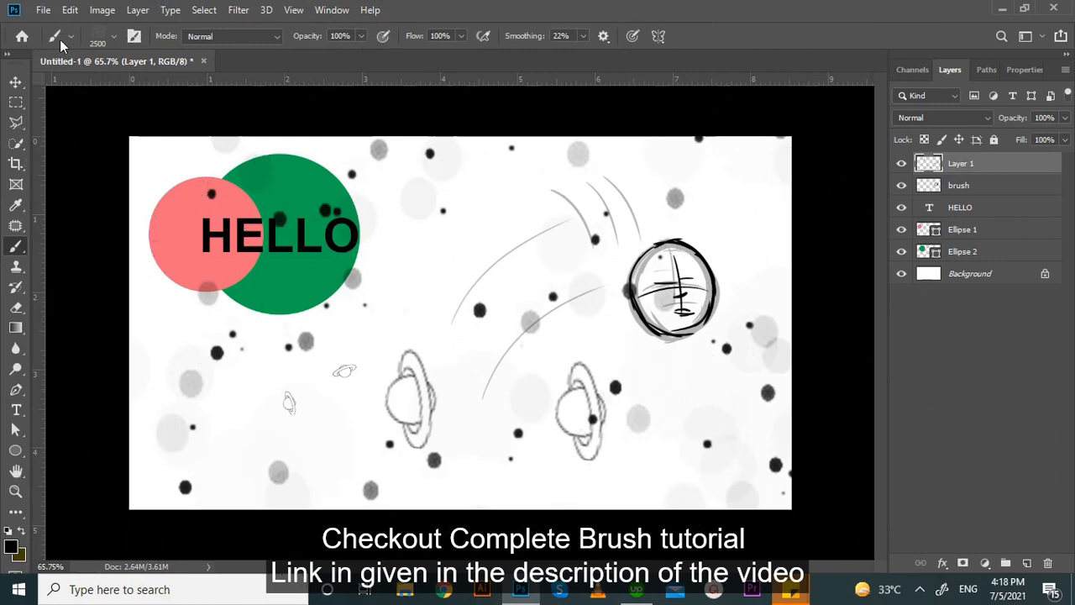
left_click(111, 36)
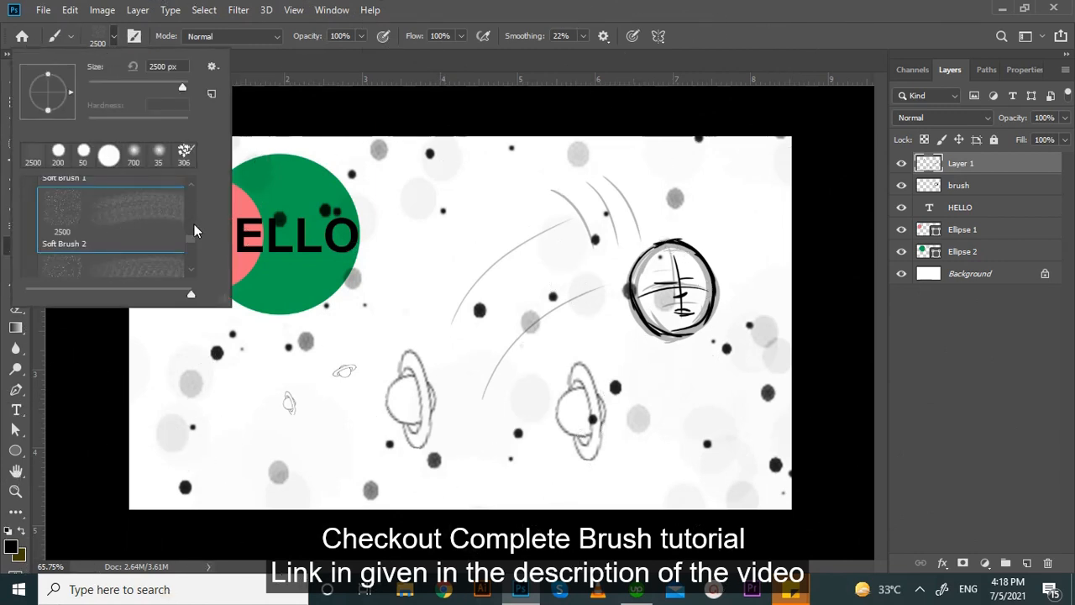
scroll(192, 251, "down", 3)
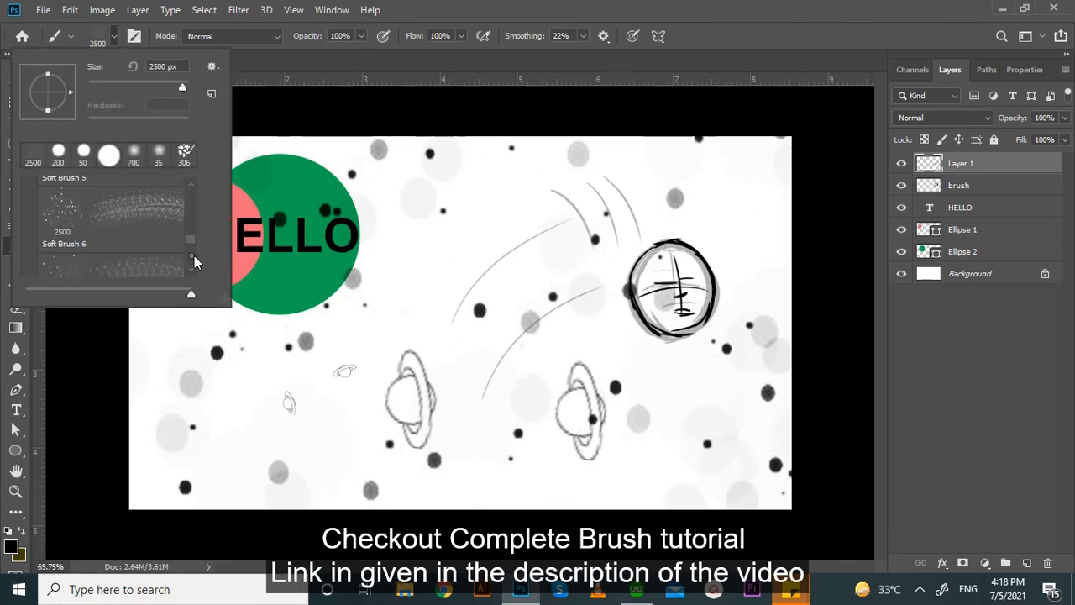
scroll(189, 257, "down", 1)
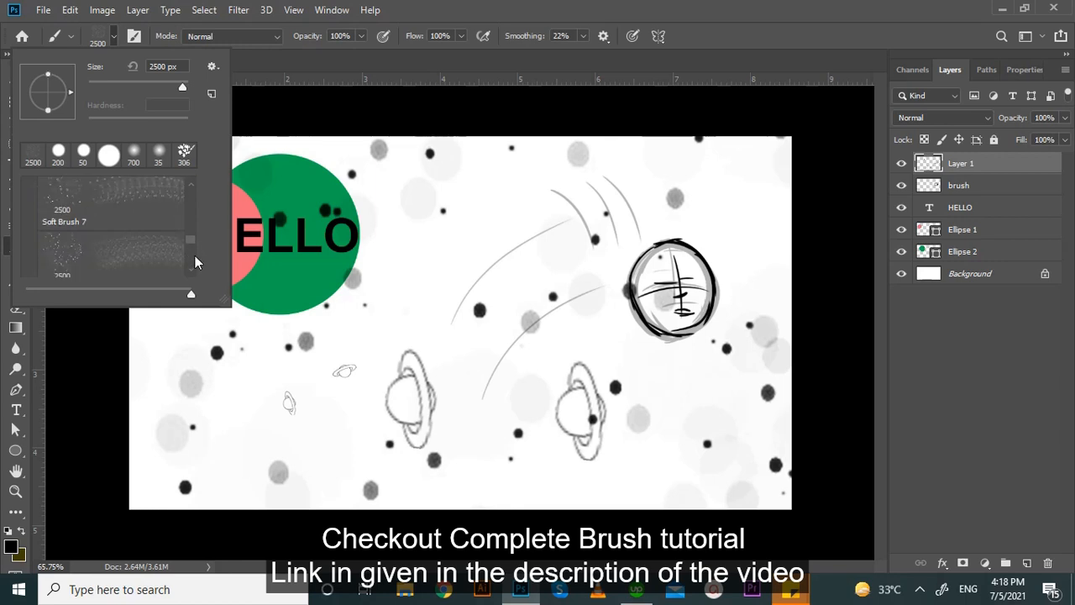
scroll(192, 261, "down", 3)
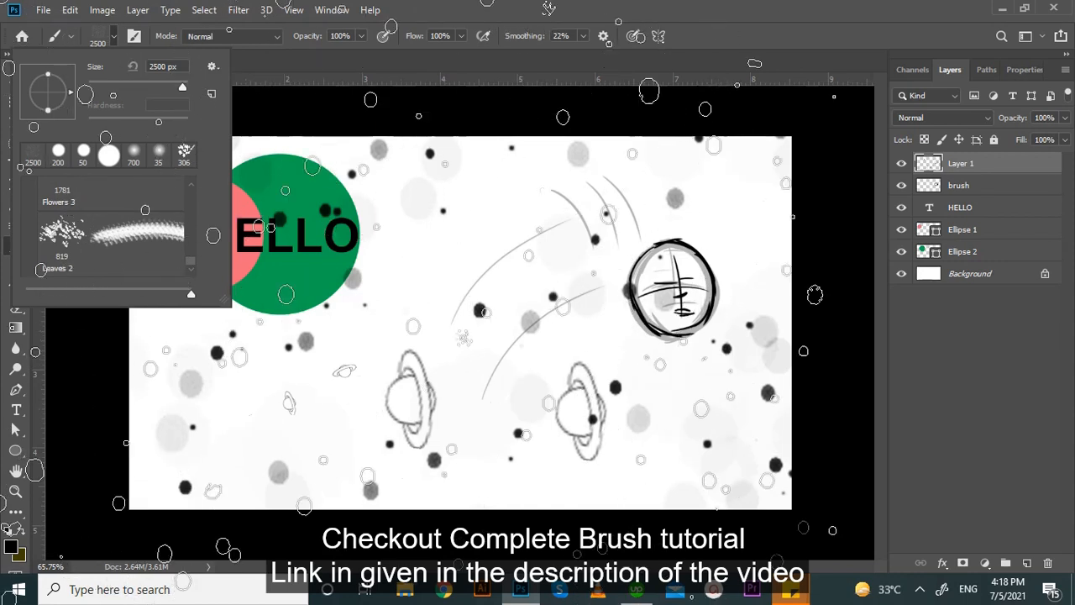
left_click(17, 451)
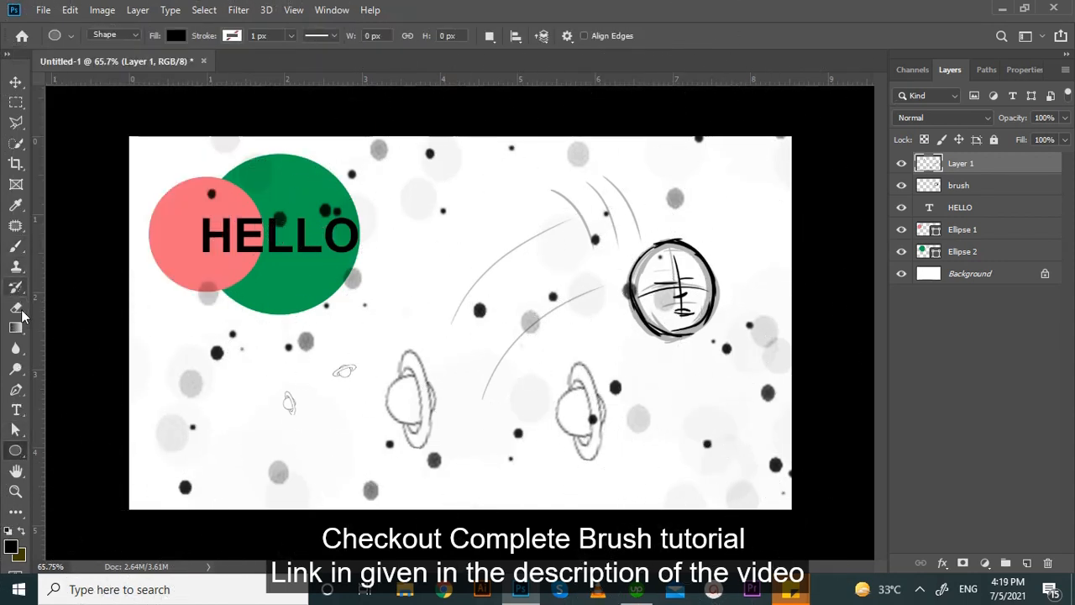
Erase the scattered dots and small planets from the left half of Layer 1 with the 200 px Eraser
left_click(16, 307)
left_click(215, 371)
mouse_move(205, 399)
left_mouse_down()
mouse_move(240, 479)
mouse_move(365, 475)
mouse_move(384, 321)
mouse_move(246, 237)
mouse_move(227, 143)
mouse_move(353, 176)
mouse_move(441, 250)
left_mouse_up()
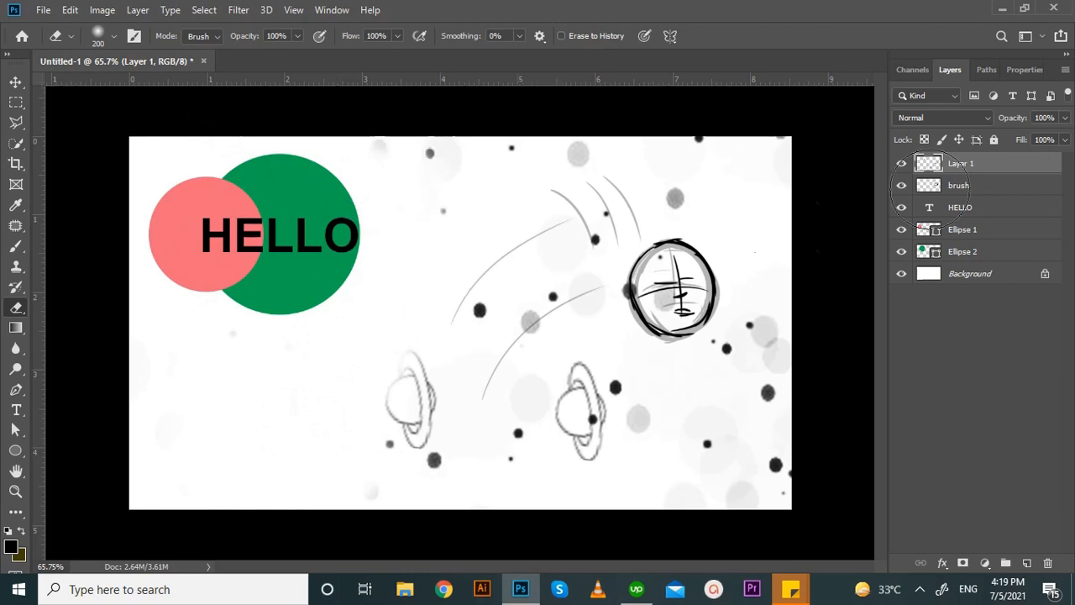
mouse_move(383, 211)
left_mouse_down()
mouse_move(452, 181)
mouse_move(632, 186)
mouse_move(691, 173)
mouse_move(527, 253)
mouse_move(675, 241)
mouse_move(454, 254)
mouse_move(556, 270)
mouse_move(398, 316)
mouse_move(407, 312)
mouse_move(450, 381)
mouse_move(823, 368)
mouse_move(738, 390)
mouse_move(832, 313)
mouse_move(479, 473)
left_mouse_up()
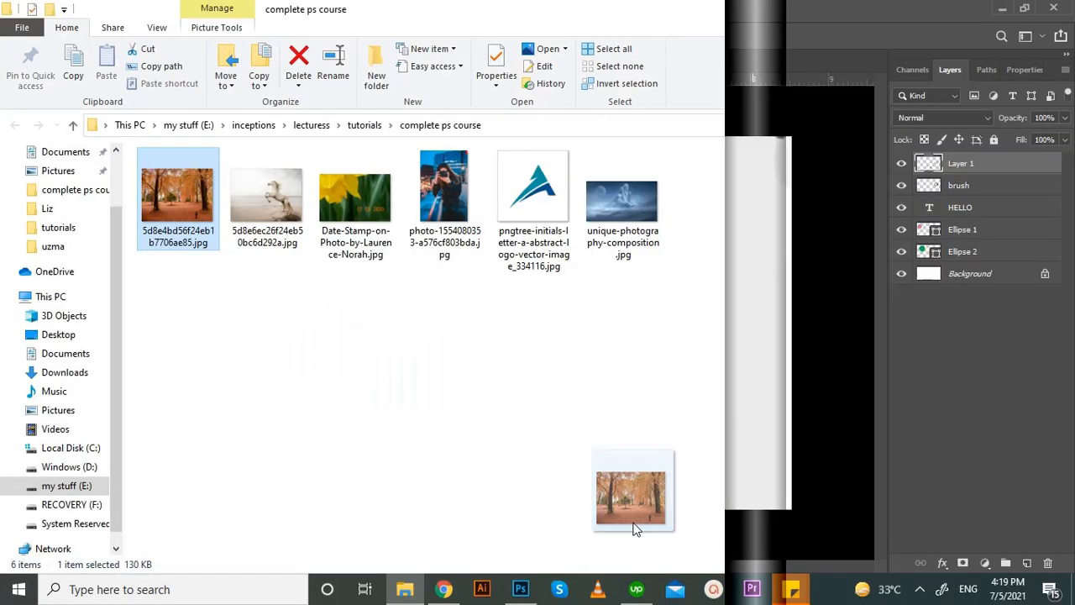
Open 5d8e4bd56f24eb1b7706ae85.jpg from File Explorer as a separate Photoshop document and return to the Untitled-1 document
left_click_drag(629, 504, 343, 60)
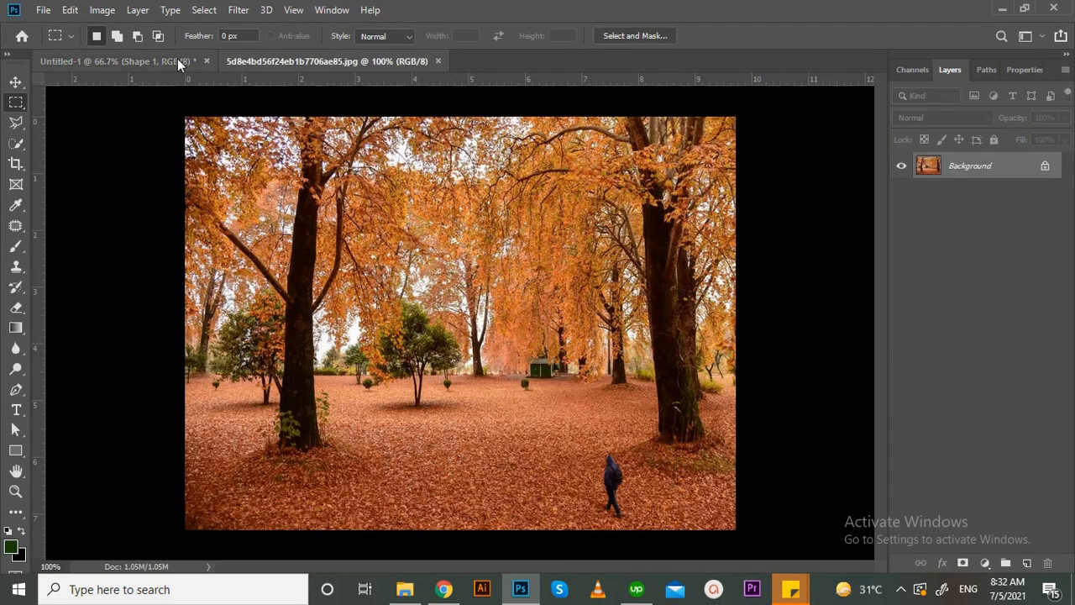
left_click(177, 60)
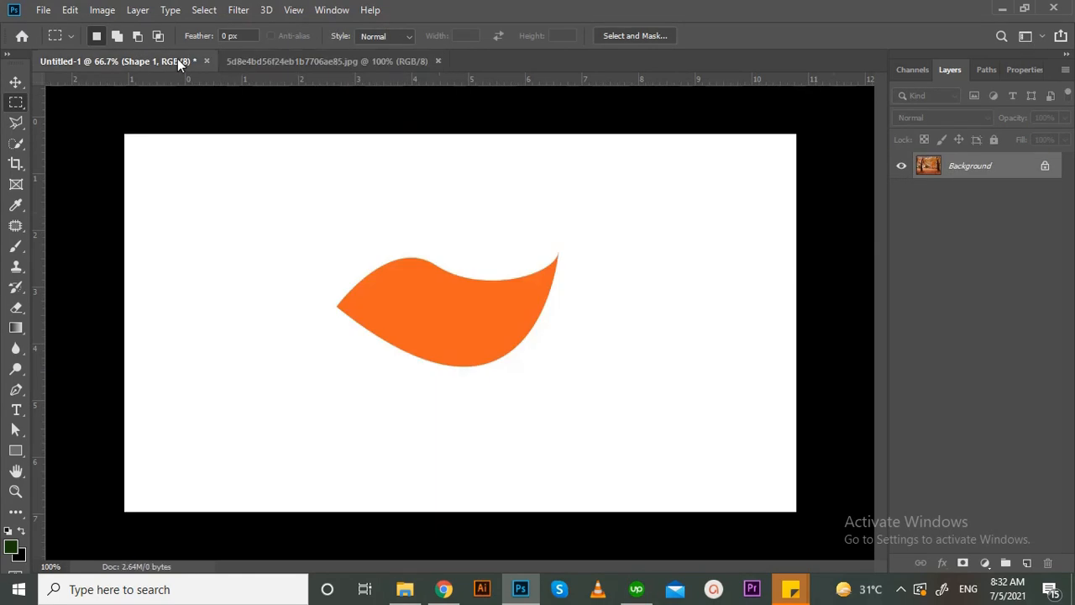
Select the walking person in the autumn forest photo with the Rectangular Marquee Tool
right_click(16, 104)
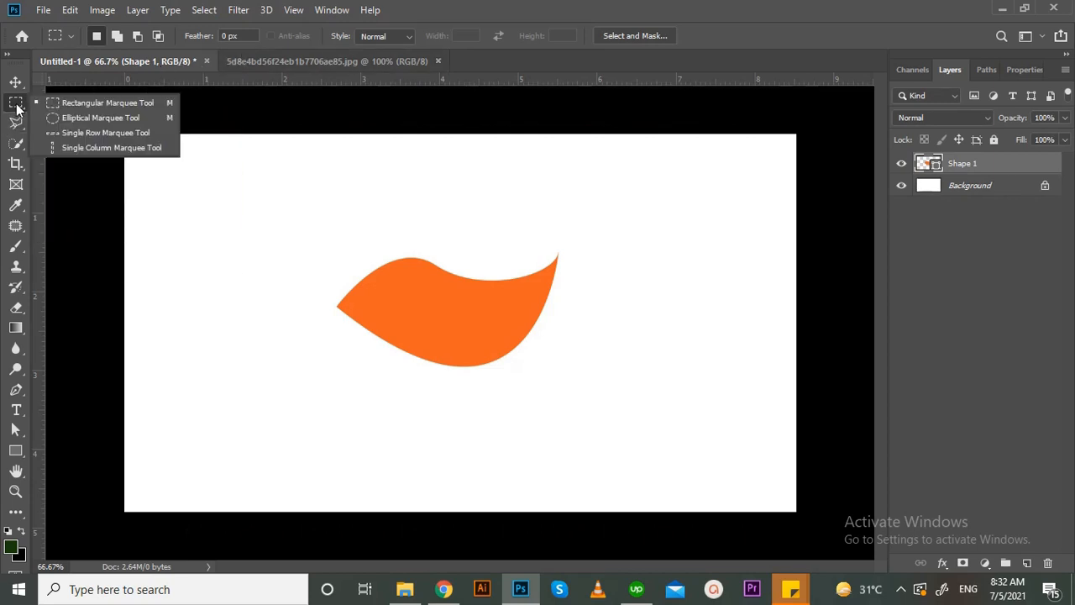
left_click(100, 105)
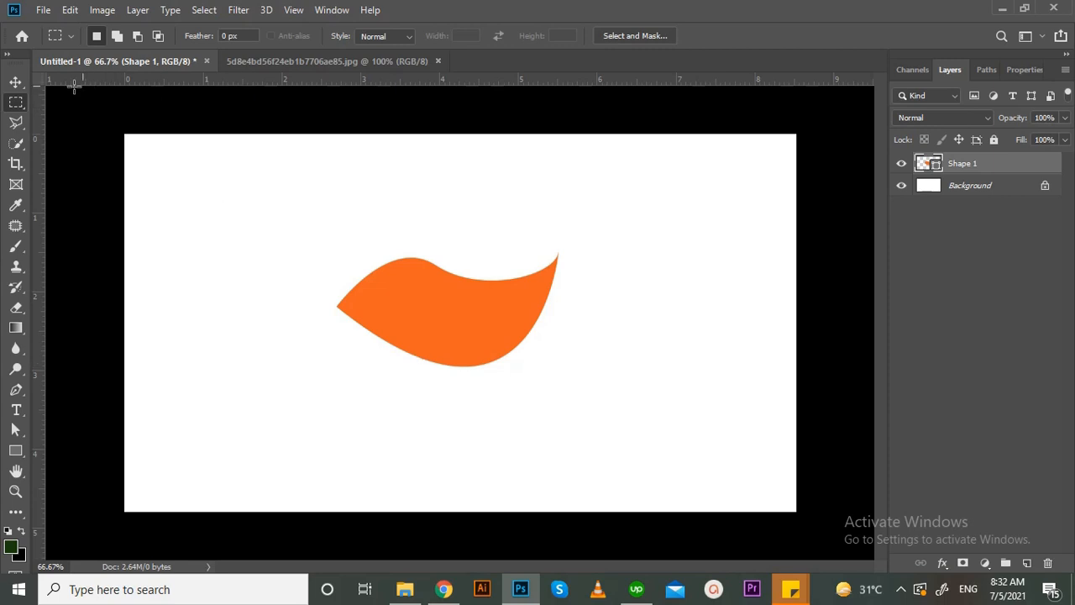
left_click(307, 64)
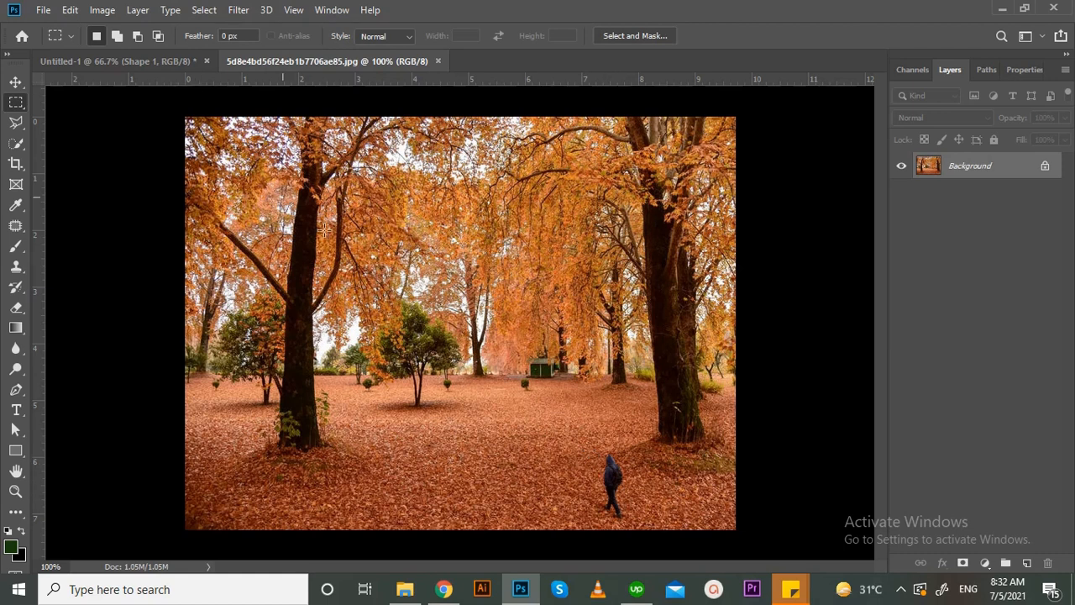
left_click_drag(577, 435, 641, 526)
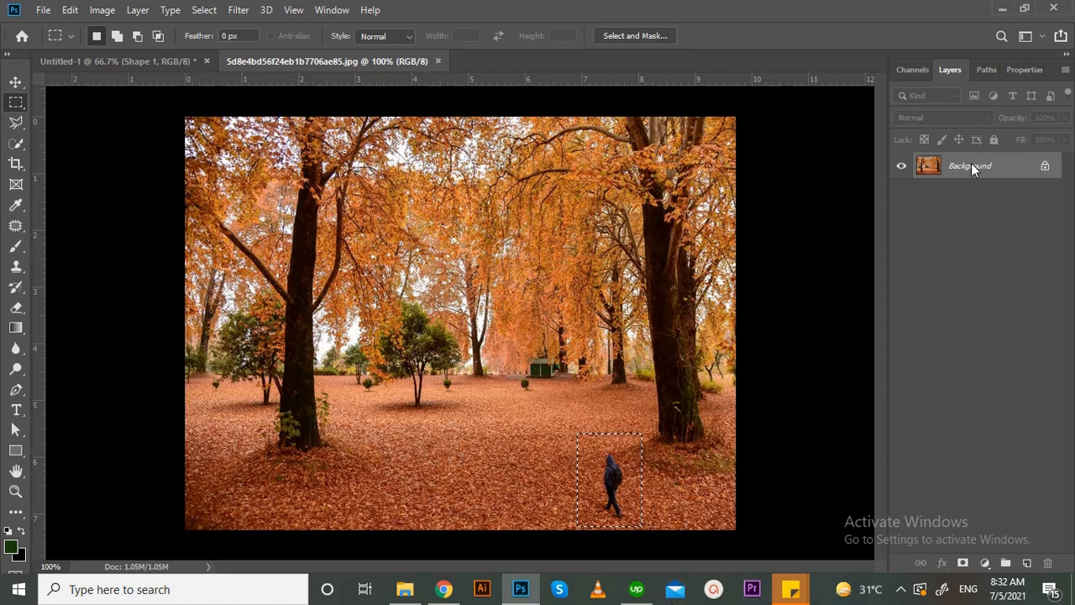
Try adding and undoing an empty layer, and copy the selected area around the walking person onto a new layer
left_click(1027, 564)
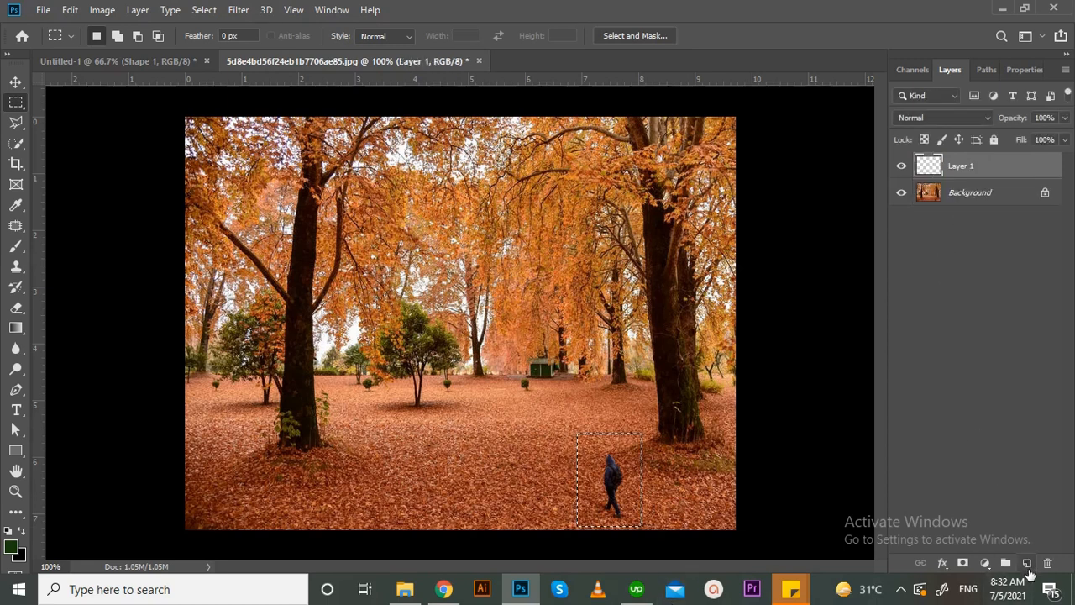
key("ctrl+z")
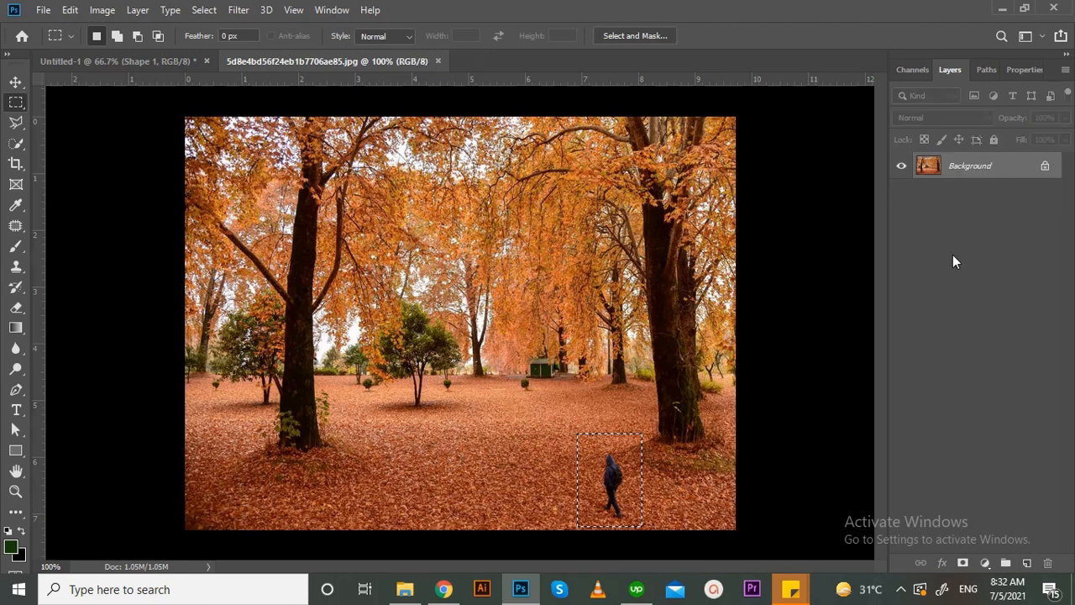
key("ctrl+j")
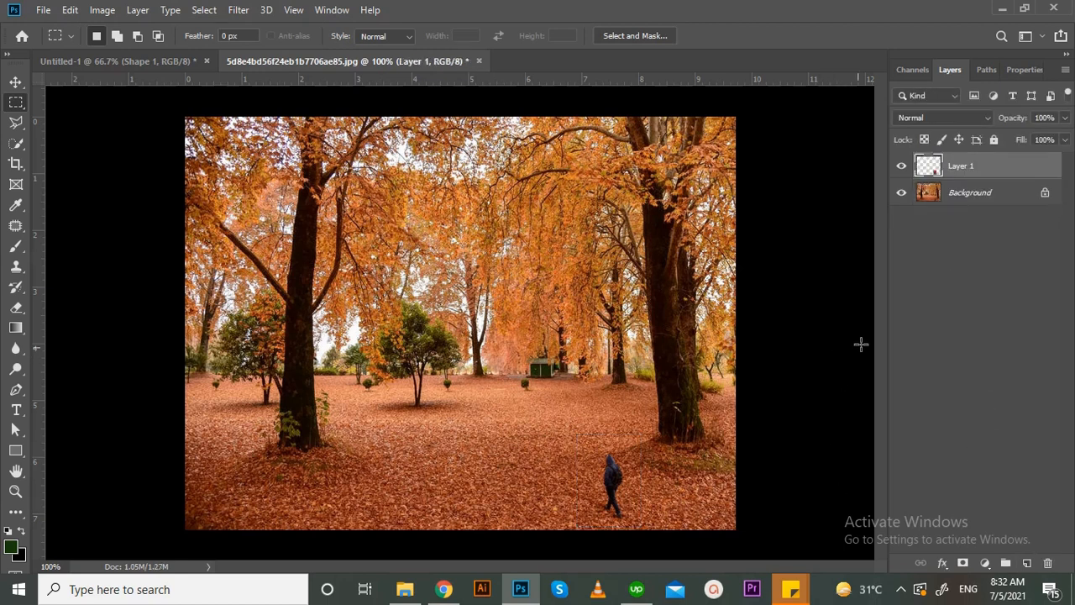
Duplicate the Background layer of the autumn photo and delete Layer 1
left_click(969, 199)
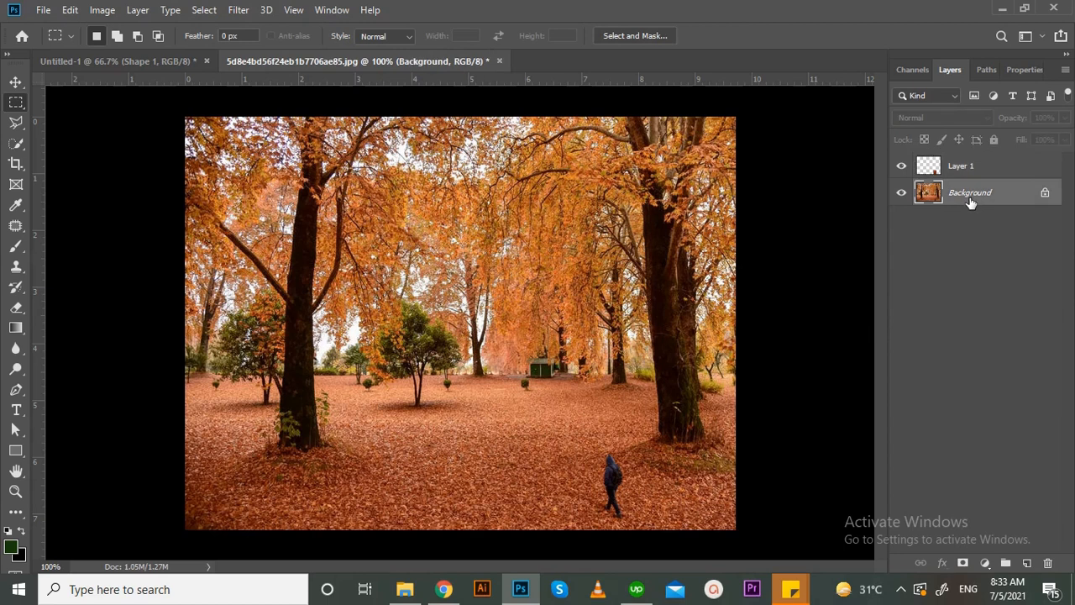
key("ctrl+j")
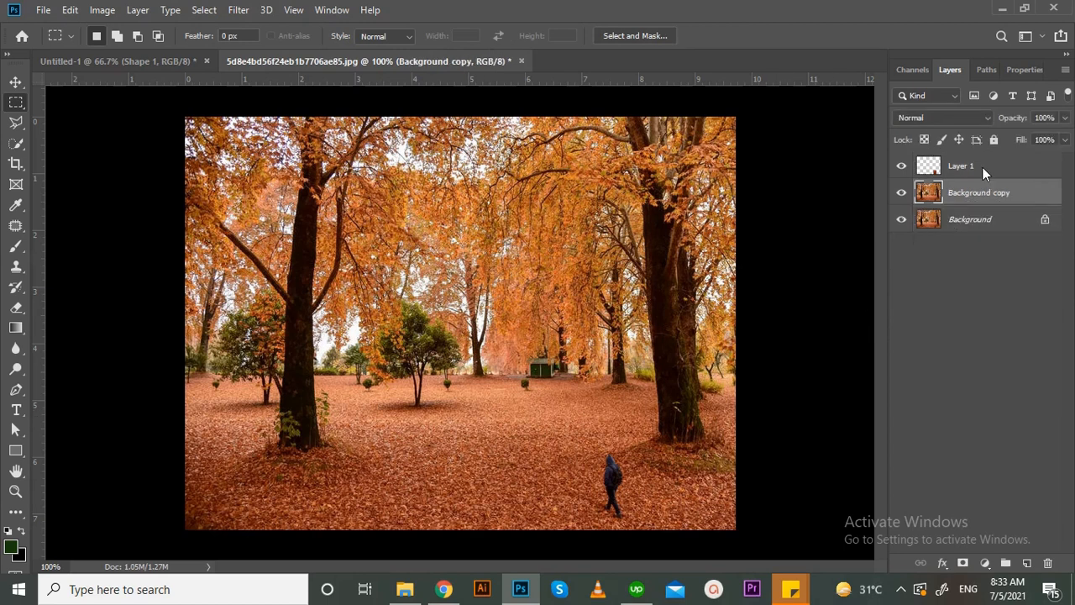
left_click(982, 168)
key("Delete")
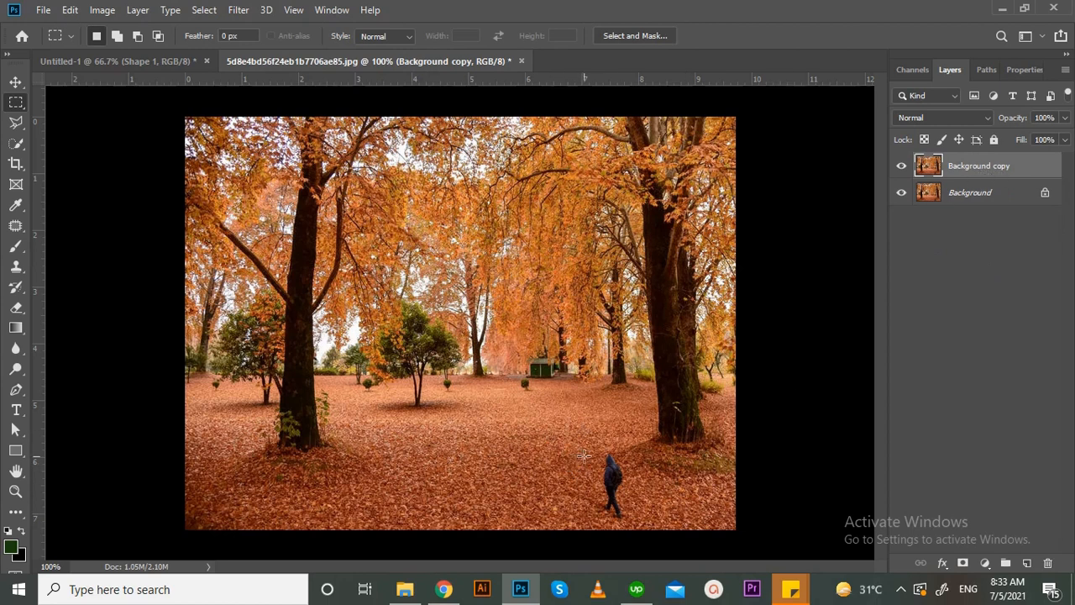
Select the walking person with the Rectangular Marquee Tool and cover them with the Patch Tool, sourcing the leaf-covered ground to their left
left_click_drag(608, 477, 636, 527)
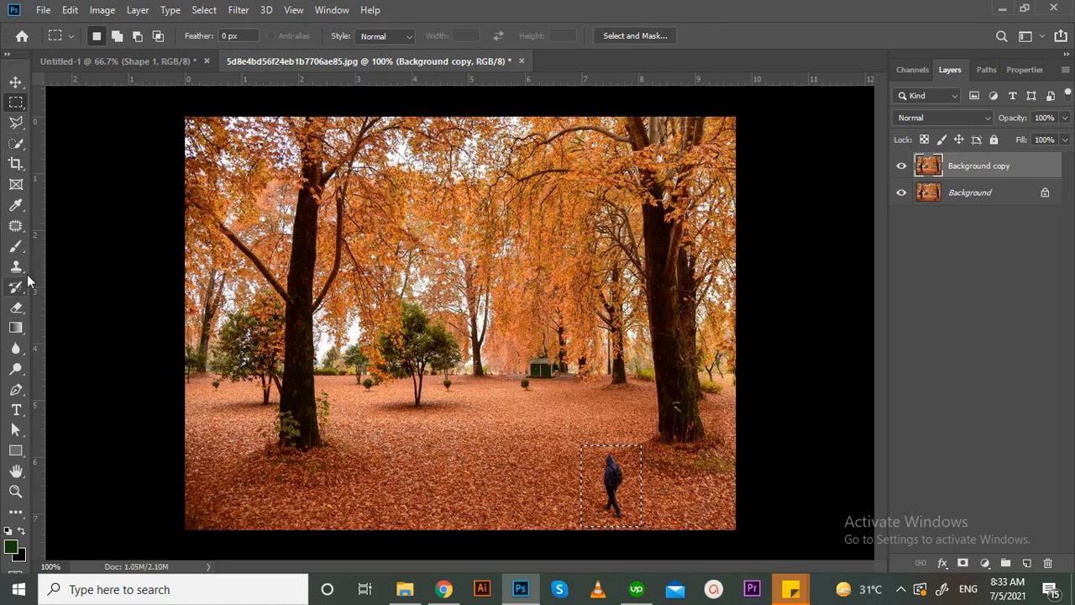
left_click(16, 227)
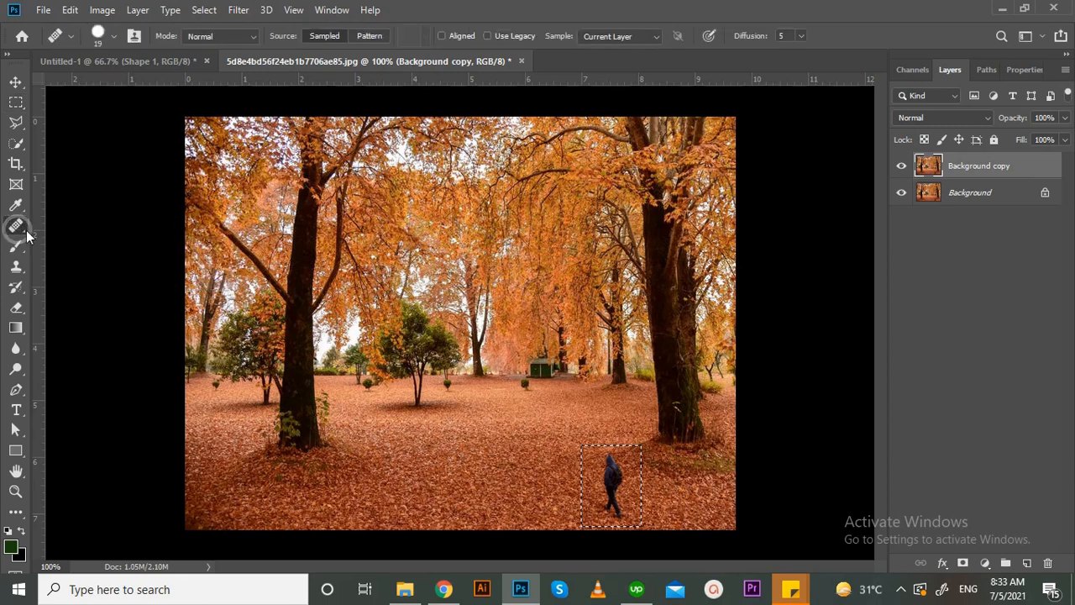
left_click(16, 227)
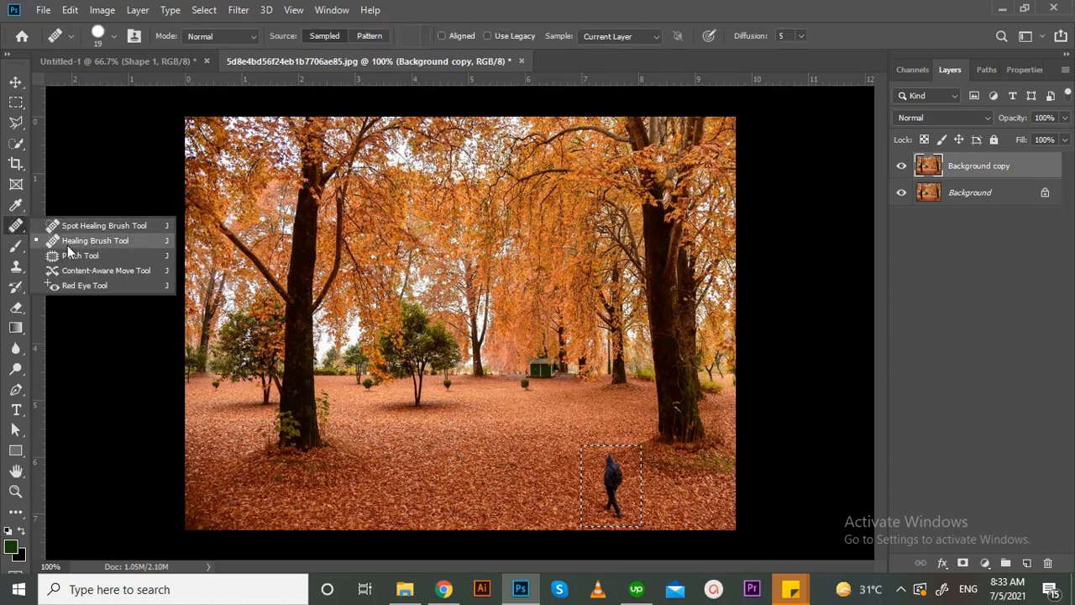
left_click(75, 255)
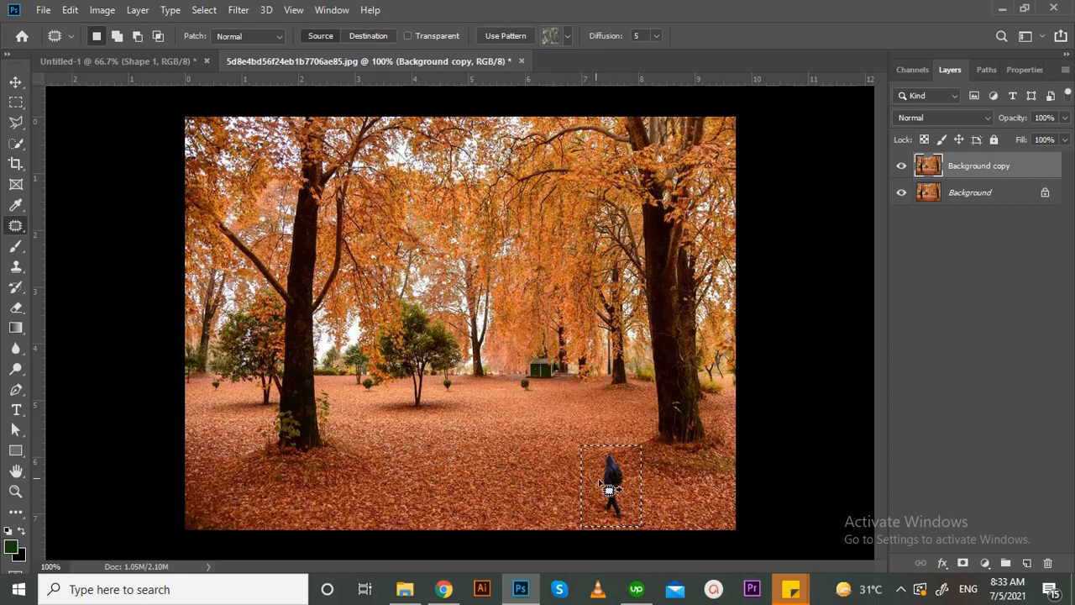
left_click_drag(624, 492, 543, 491)
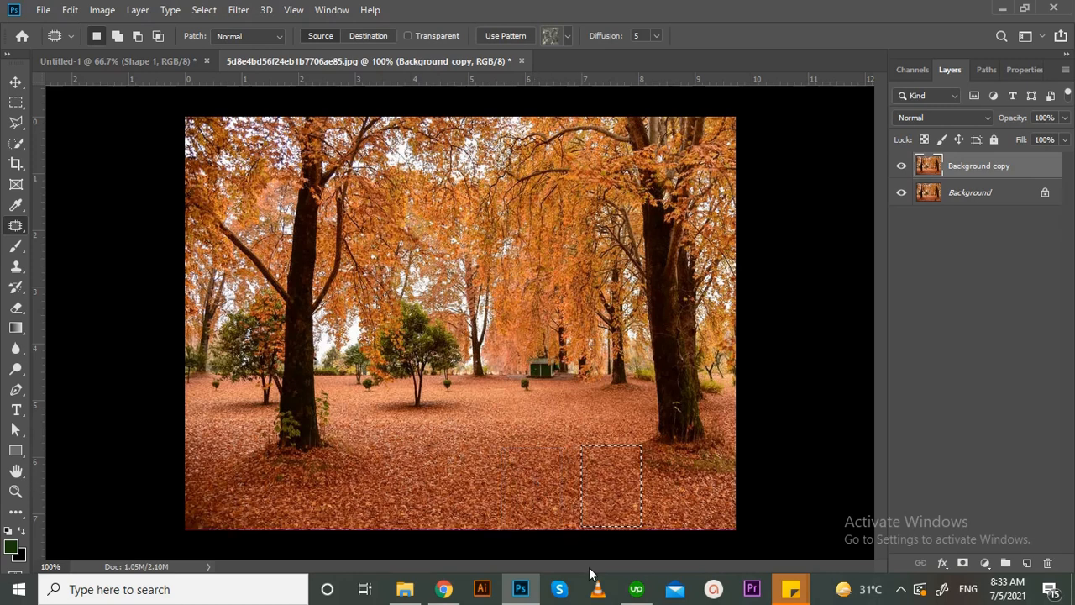
key("ctrl+d")
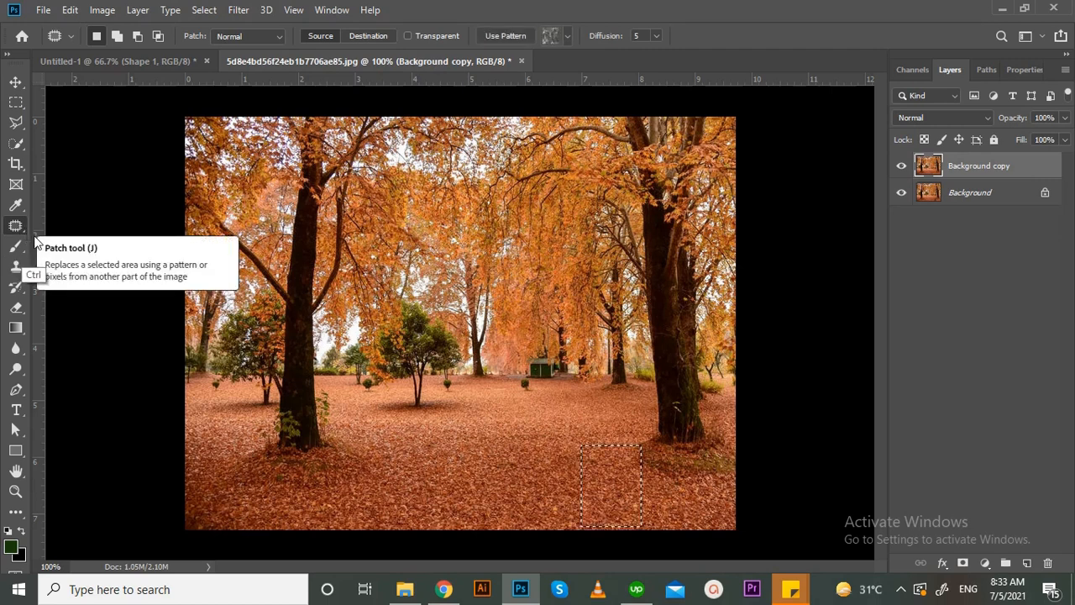
Undo the patch over the walking person, clear the selection and restore the default foreground and background colours
key("ctrl+z")
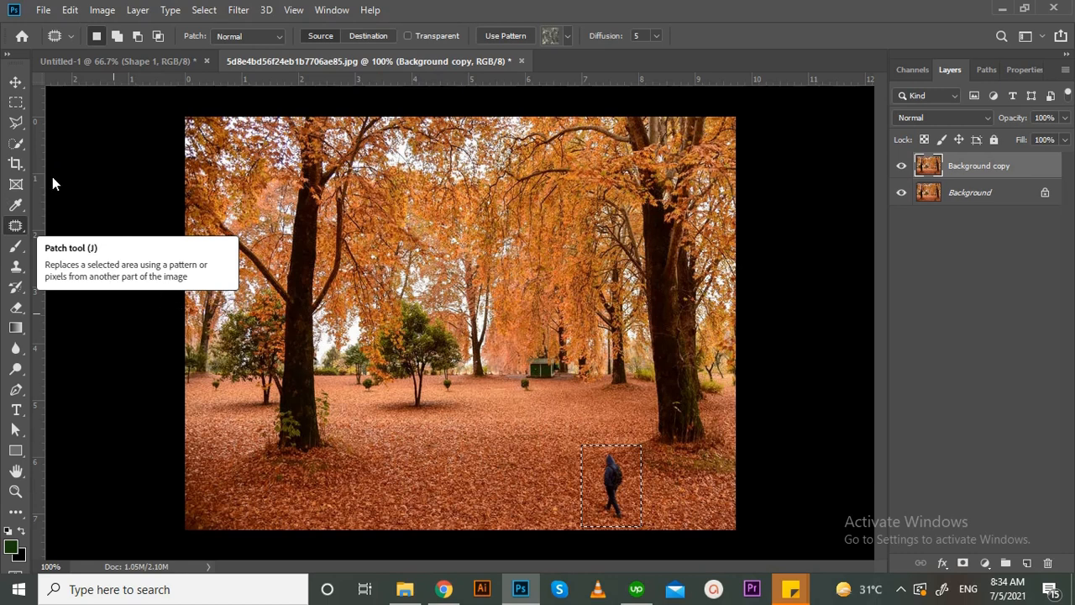
key("ctrl+d")
key("d")
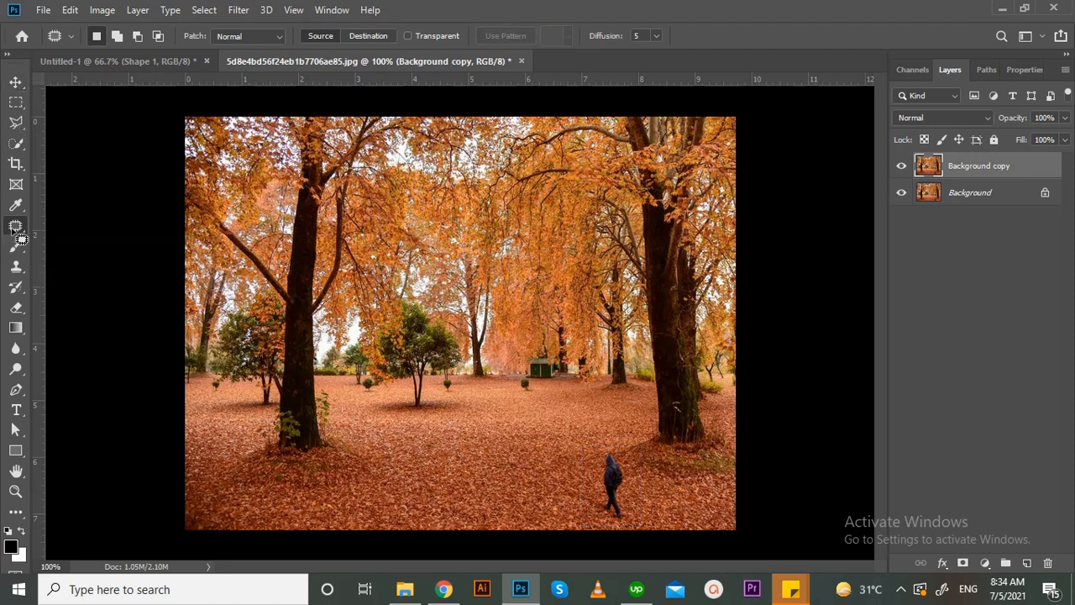
Outline the walking person freehand with the Patch Tool, replace them with the leaves to their left, and deselect
mouse_move(590, 445)
left_mouse_down()
mouse_move(638, 475)
mouse_move(642, 509)
mouse_move(627, 528)
mouse_move(597, 521)
mouse_move(595, 458)
left_mouse_up()
left_click_drag(622, 494, 531, 494)
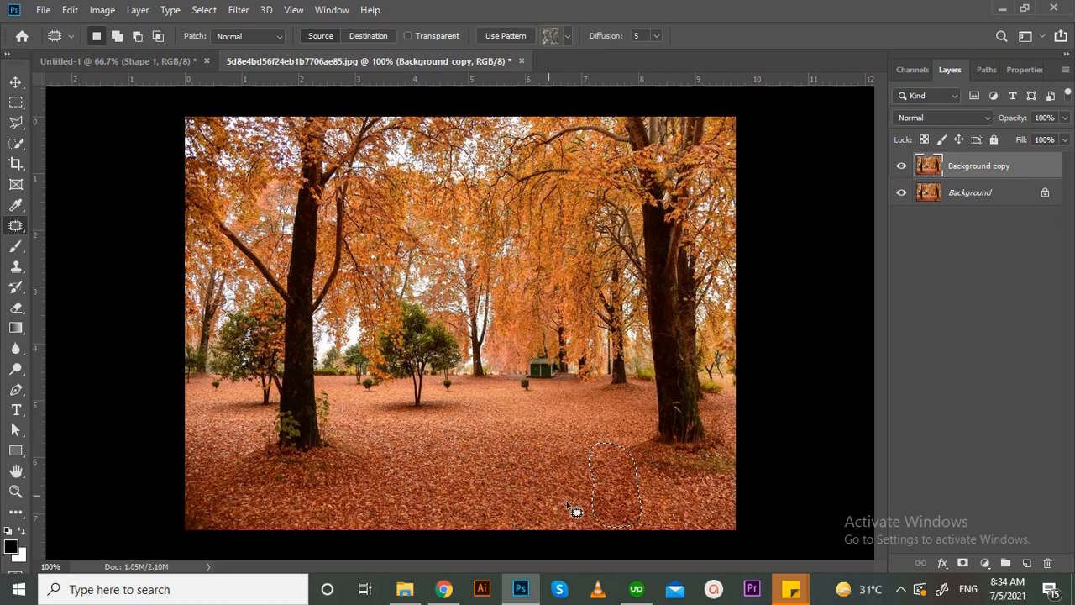
key("ctrl+d")
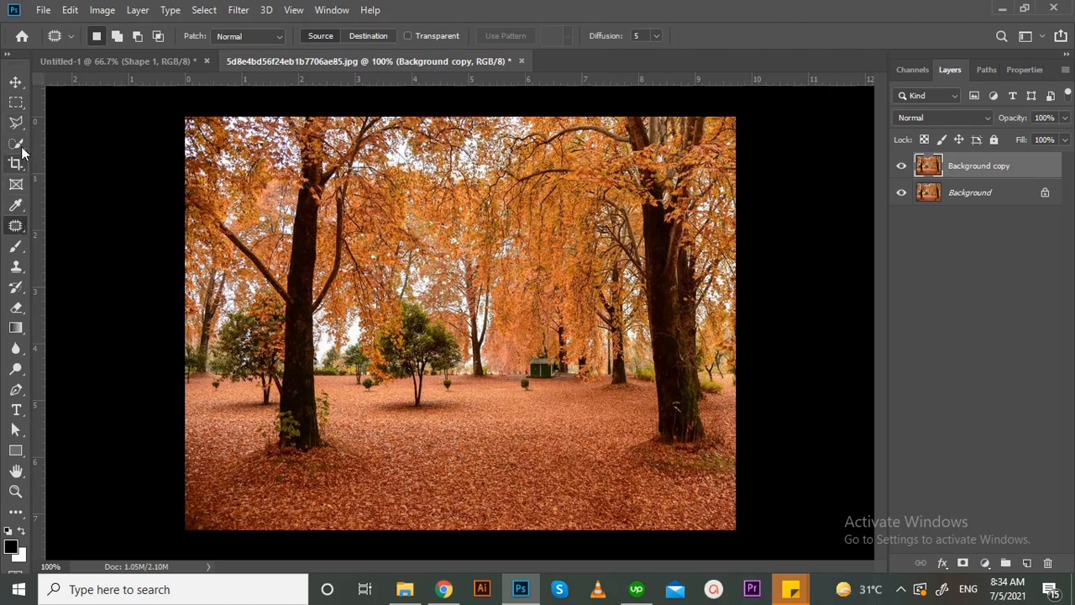
Switch to the Untitled-1 document and sample the orange of the curved shape as the foreground colour with the Eyedropper Tool
left_click(109, 62)
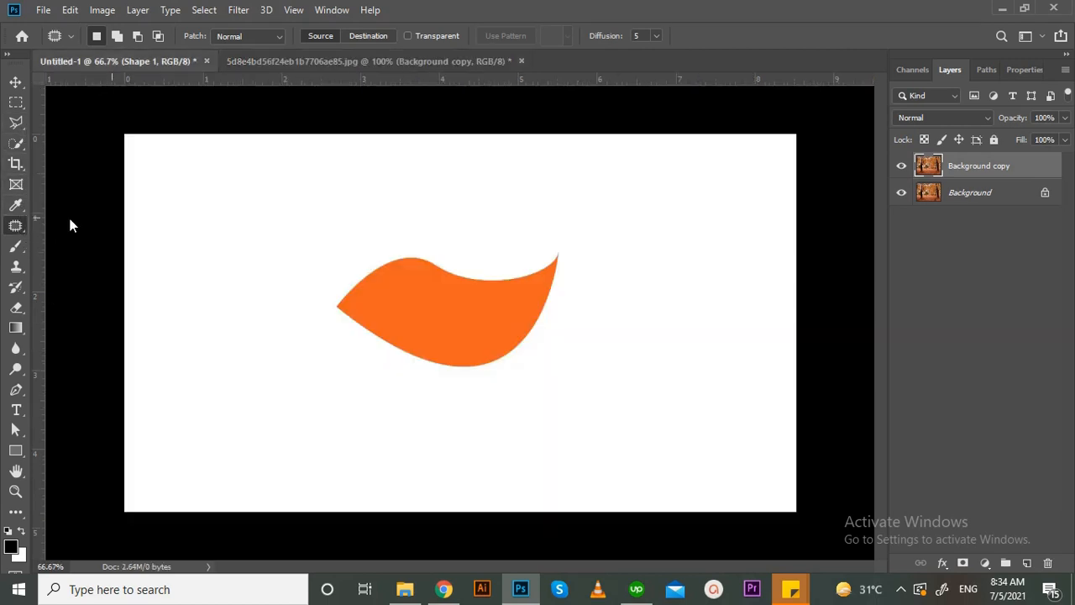
left_click(18, 208)
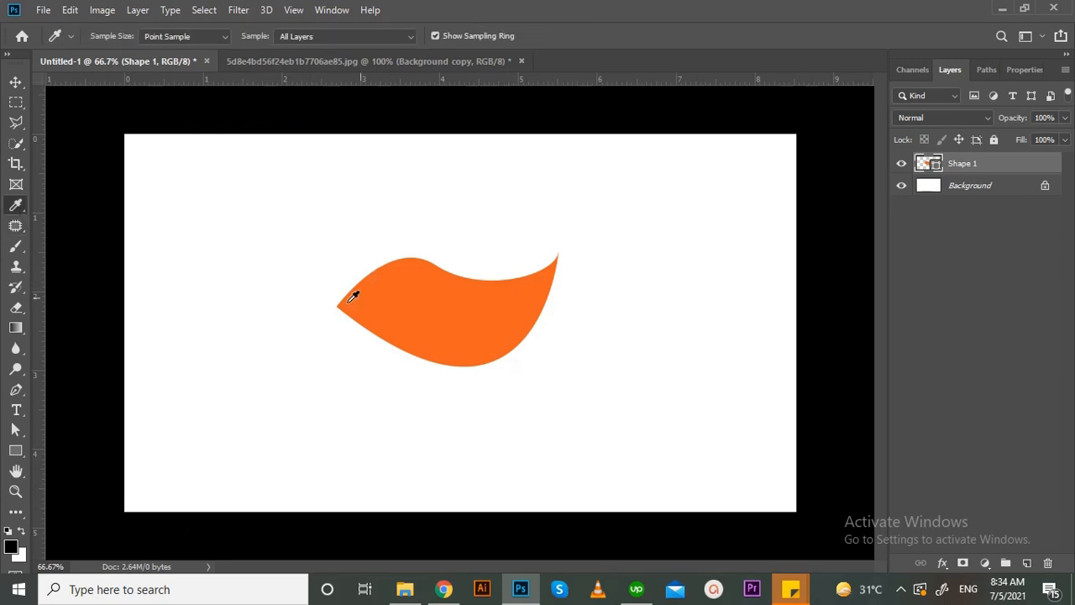
left_click(184, 130)
left_click(463, 297)
left_click(623, 225)
left_click(508, 321)
Crop the right side of the Untitled-1 canvas to about the 7.6 mark on the horizontal ruler
left_click(16, 163)
left_click_drag(789, 325, 785, 325)
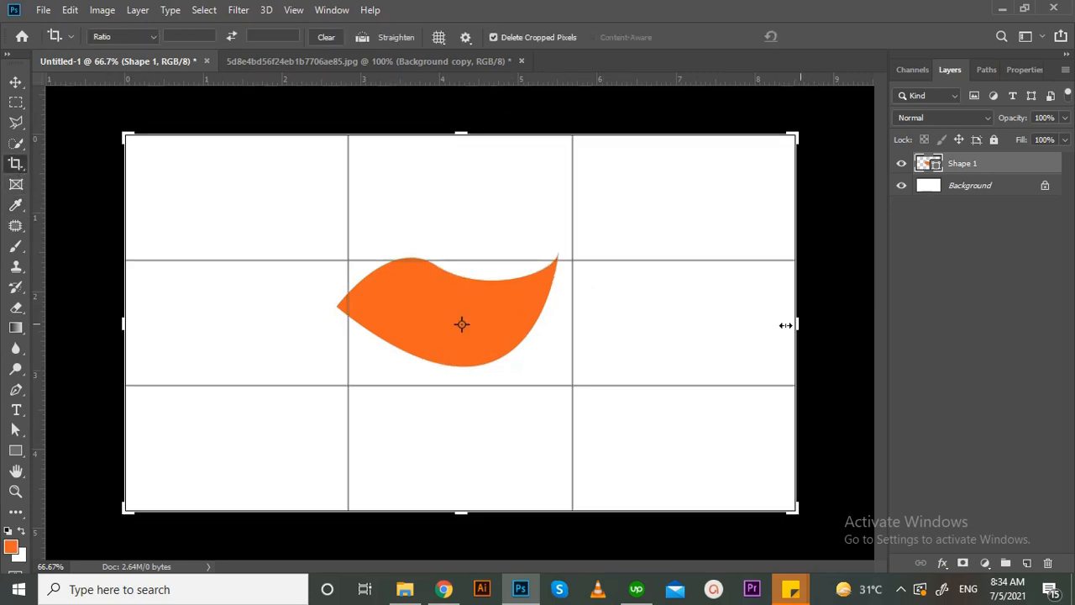
left_click_drag(651, 329, 751, 329)
key("Return")
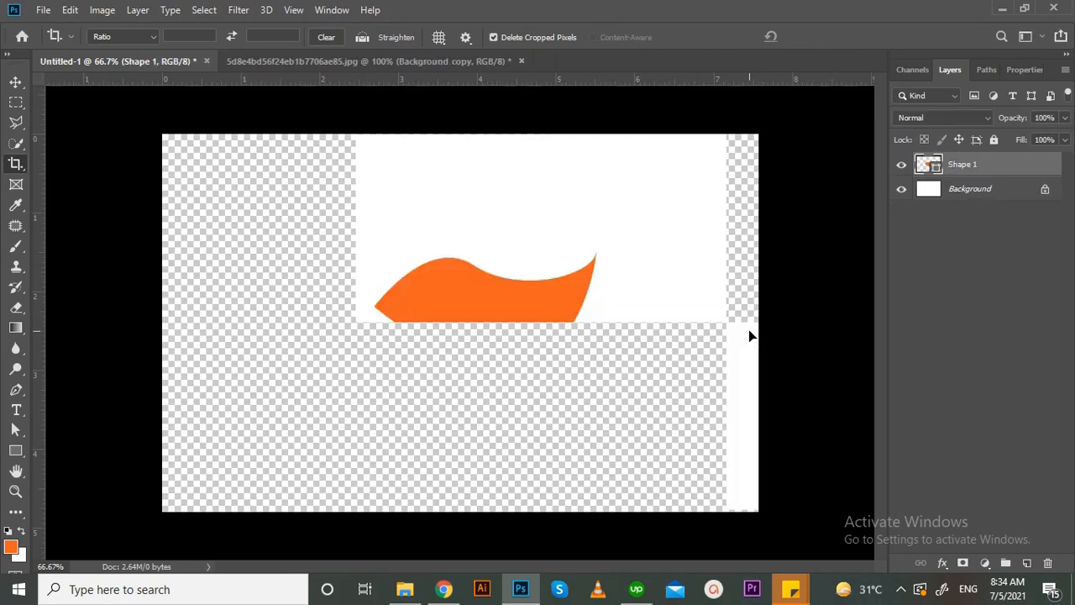
Crop the right side of the canvas further, to about the 6.9 mark on the horizontal ruler
left_click(27, 175)
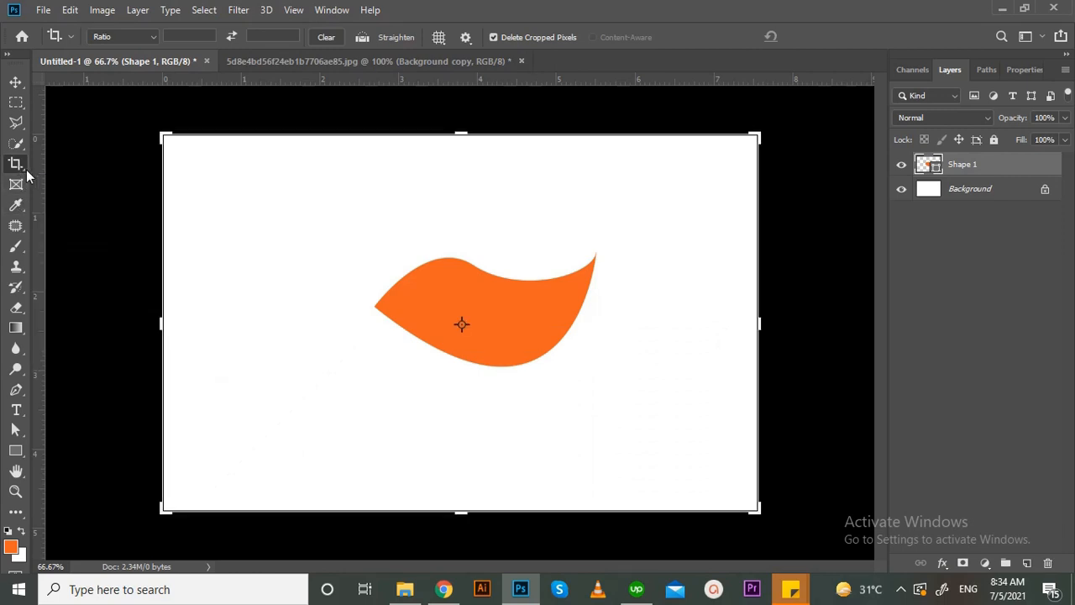
right_click(26, 174)
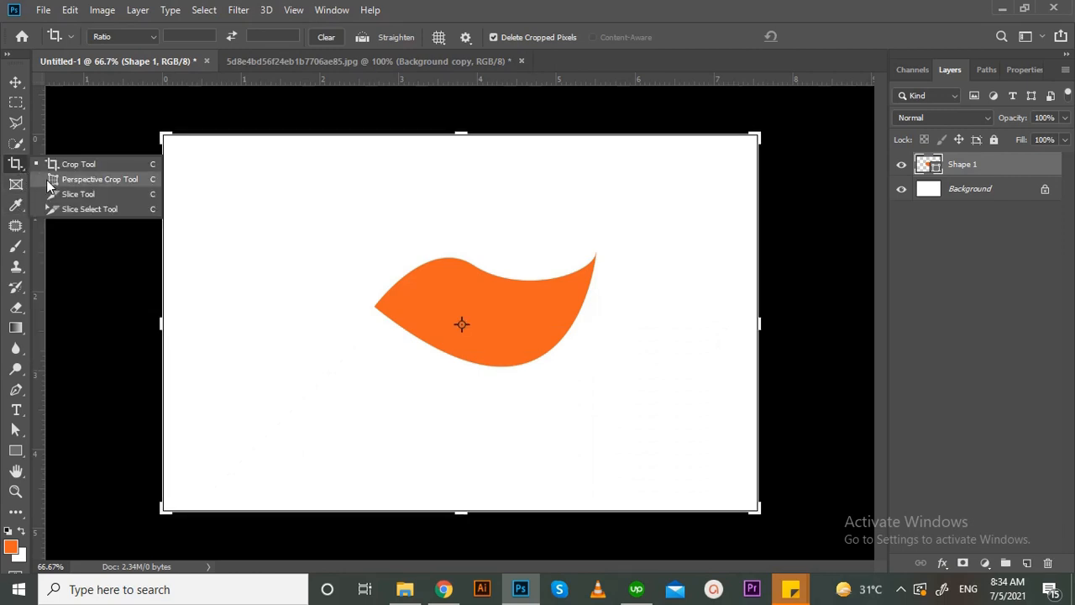
left_click(366, 262)
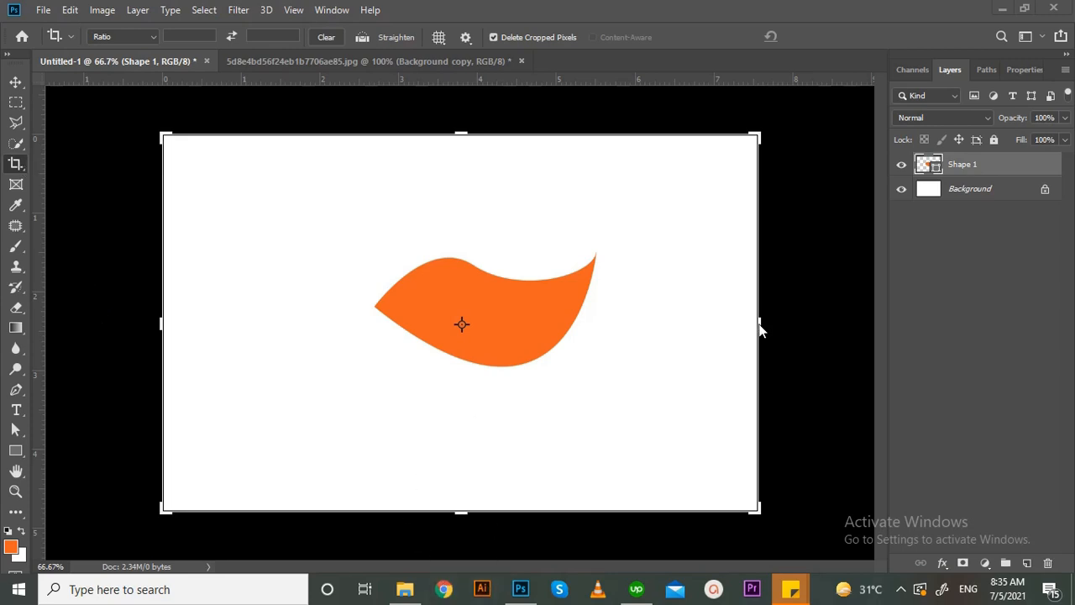
left_click_drag(760, 331, 733, 343)
key("Return")
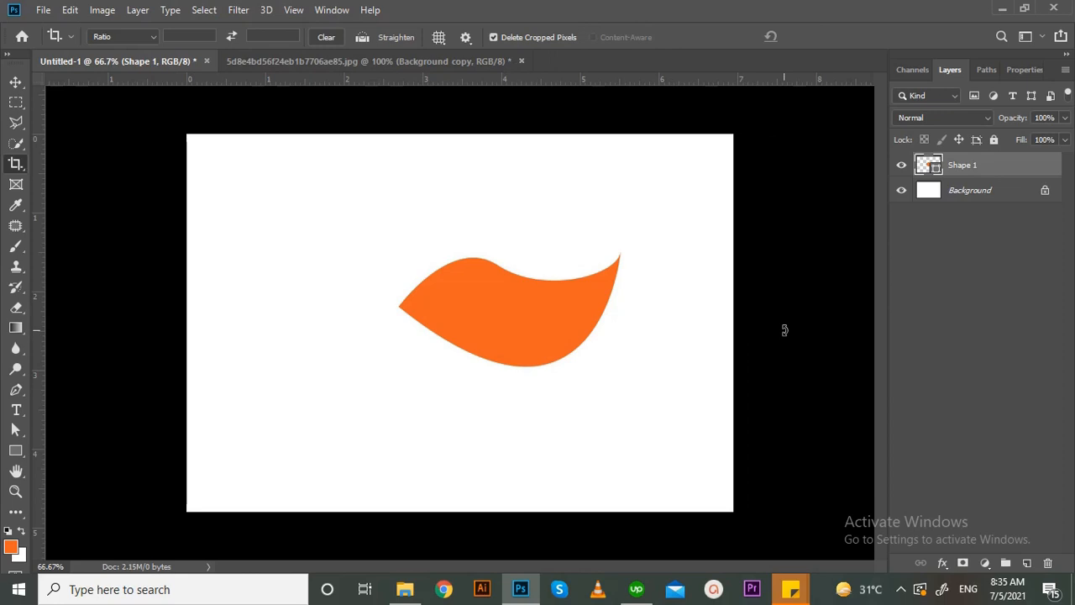
View the autumn photo document briefly, return to Untitled-1 and choose the Perspective Crop Tool
left_click(343, 62)
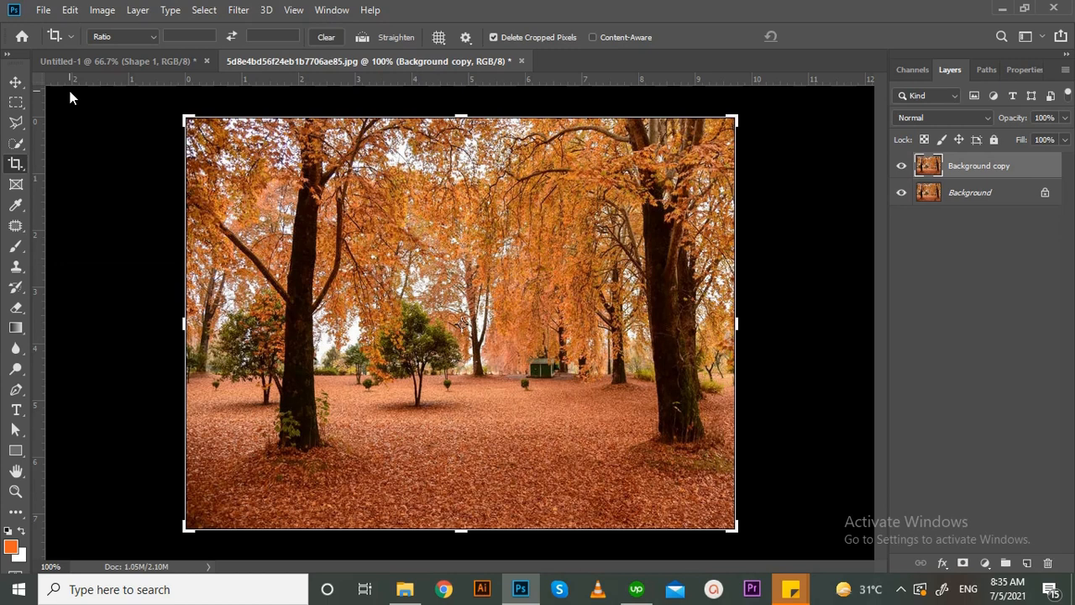
left_click(89, 62)
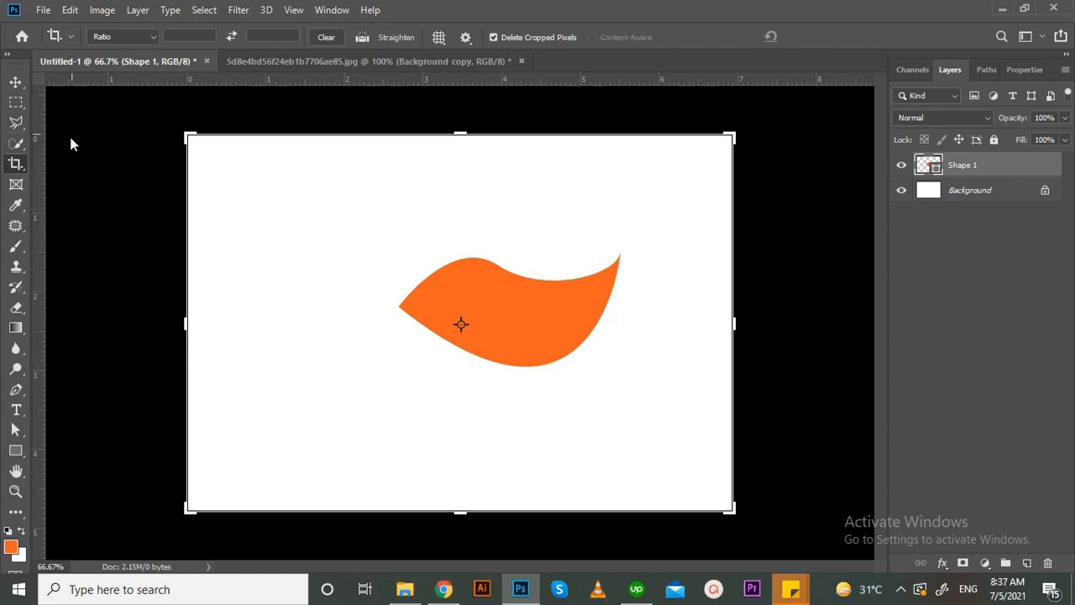
right_click(25, 171)
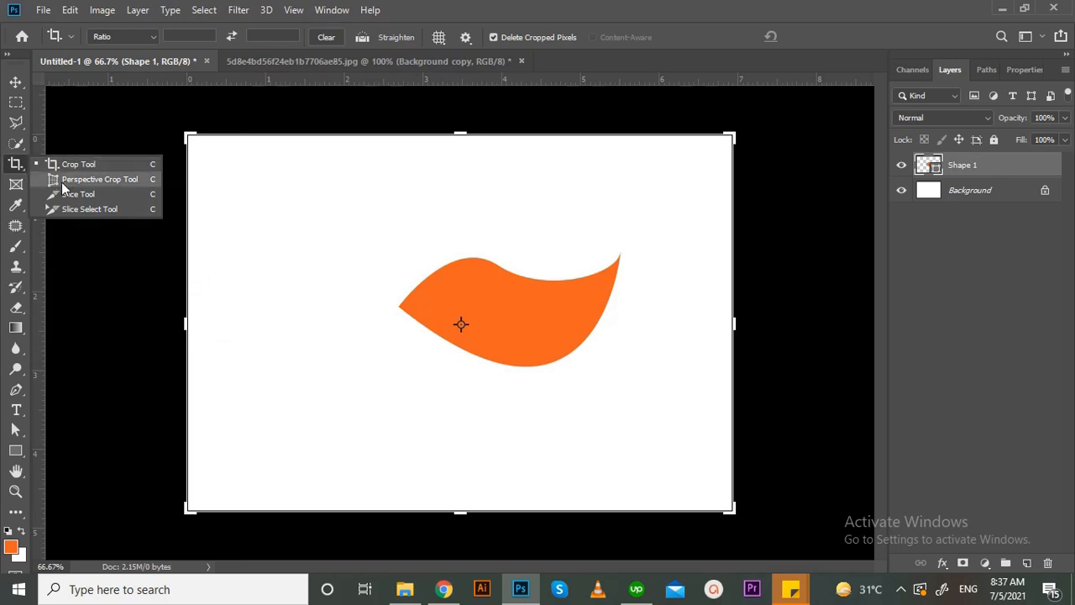
left_click(61, 182)
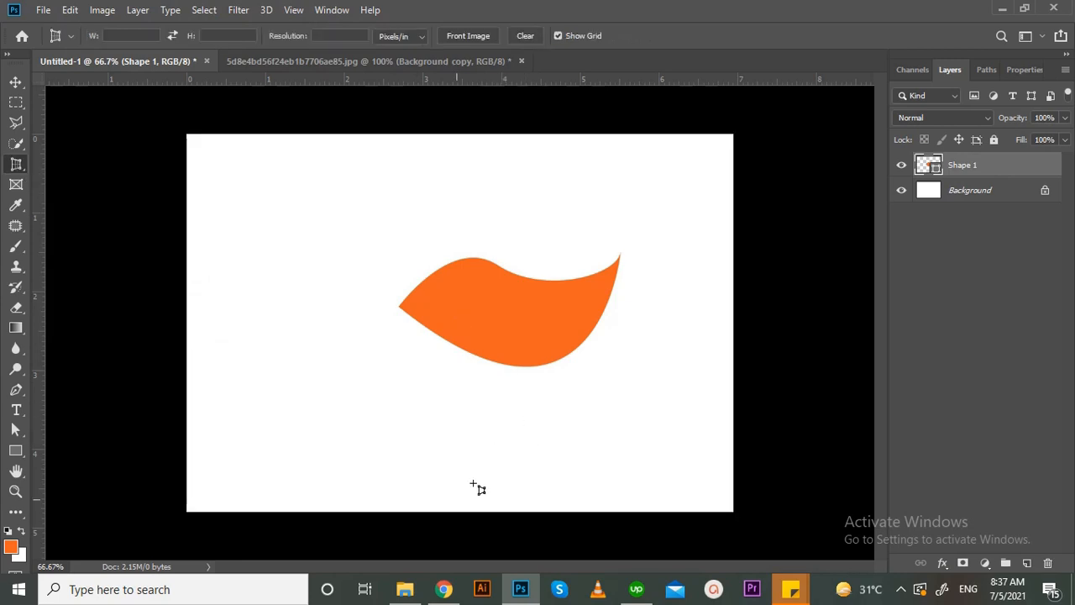
Place the sign image 294e335a0496f948da7937f129bdbabf.jpg from the complete ps course folder in File Explorer into the Untitled-1 document
left_click(405, 590)
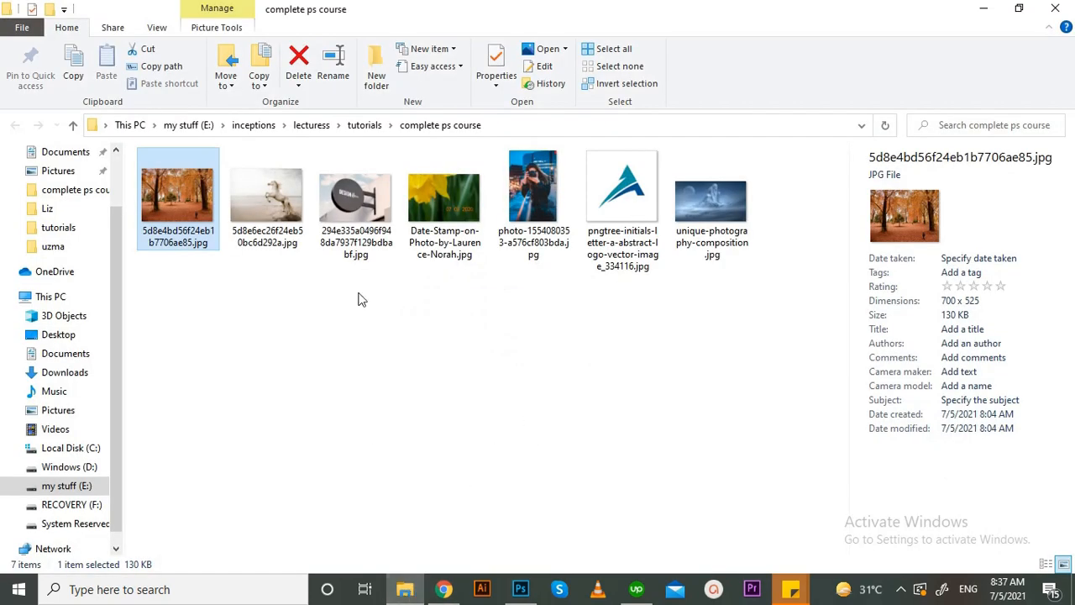
left_click_drag(360, 220, 350, 320)
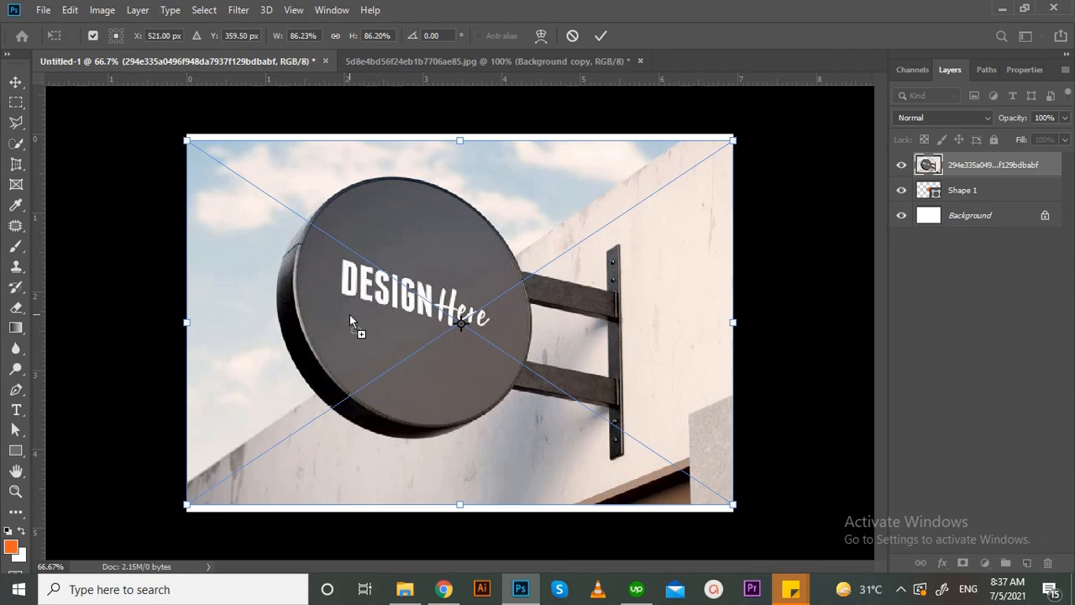
key("Return")
Try to start a perspective crop around the DESIGN Here lettering on the round sign
key("c")
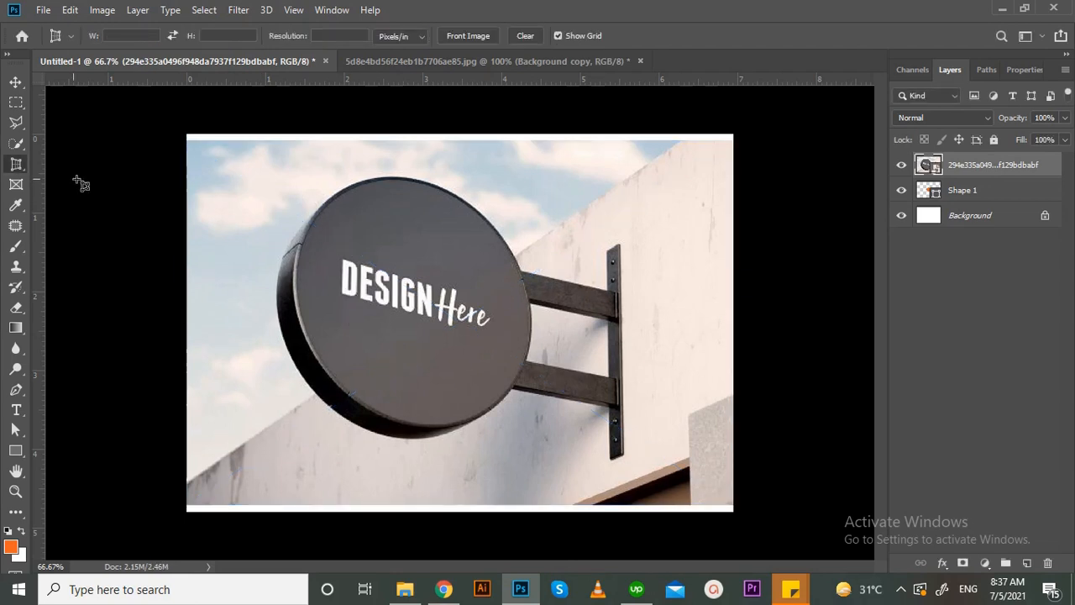
left_click(332, 248)
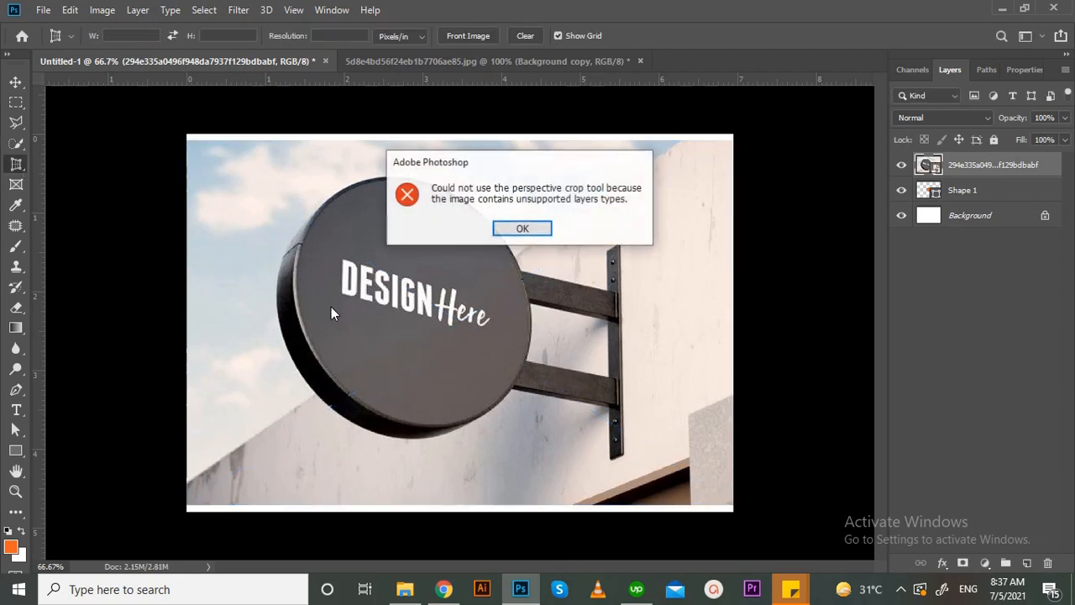
left_click(547, 224)
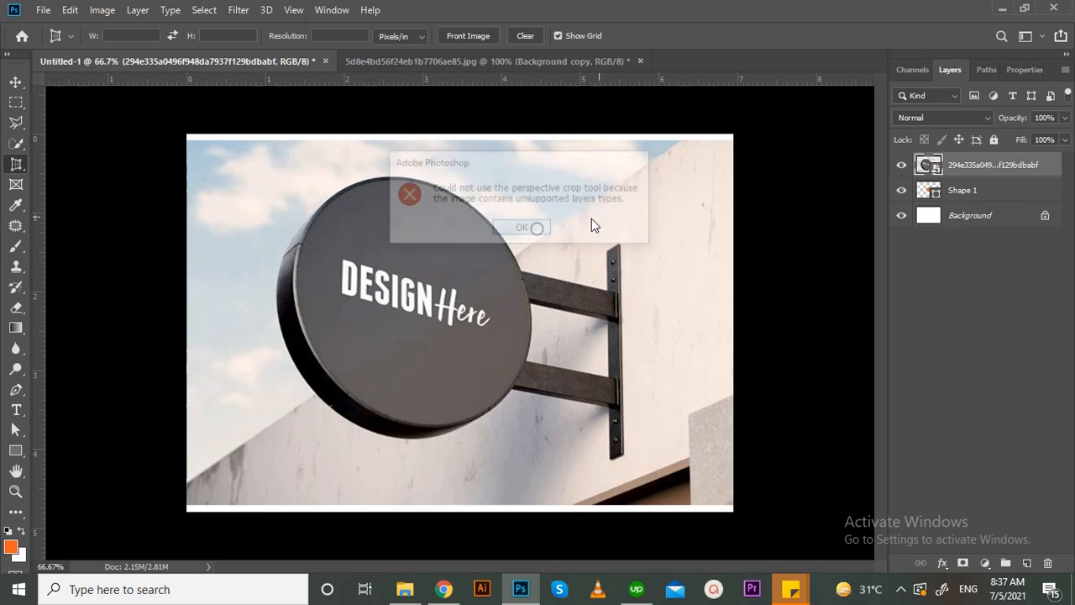
Rasterize the placed sign image layer
right_click(955, 171)
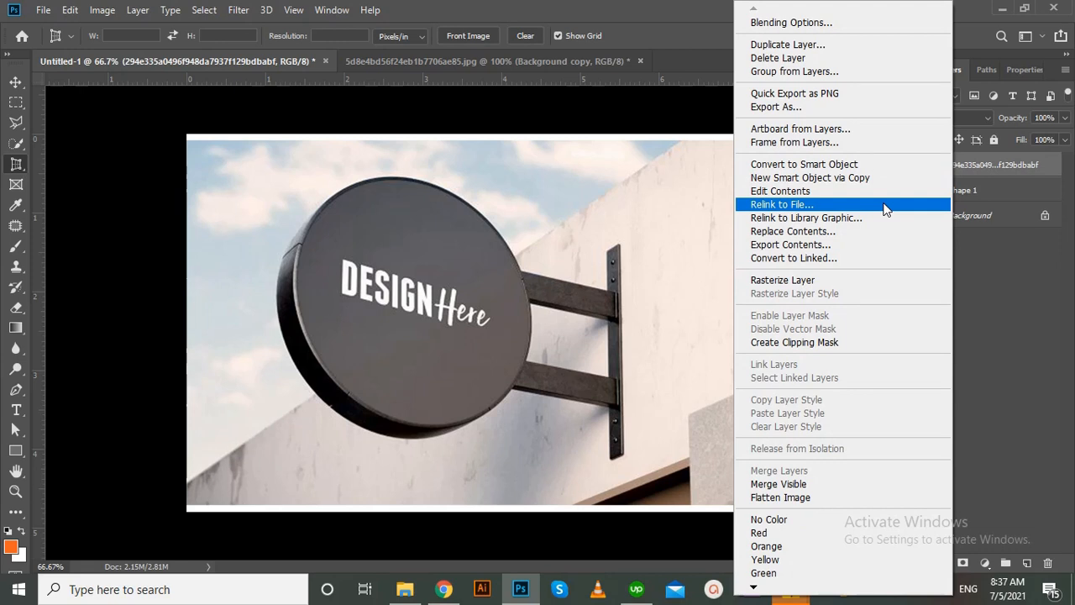
left_click(870, 284)
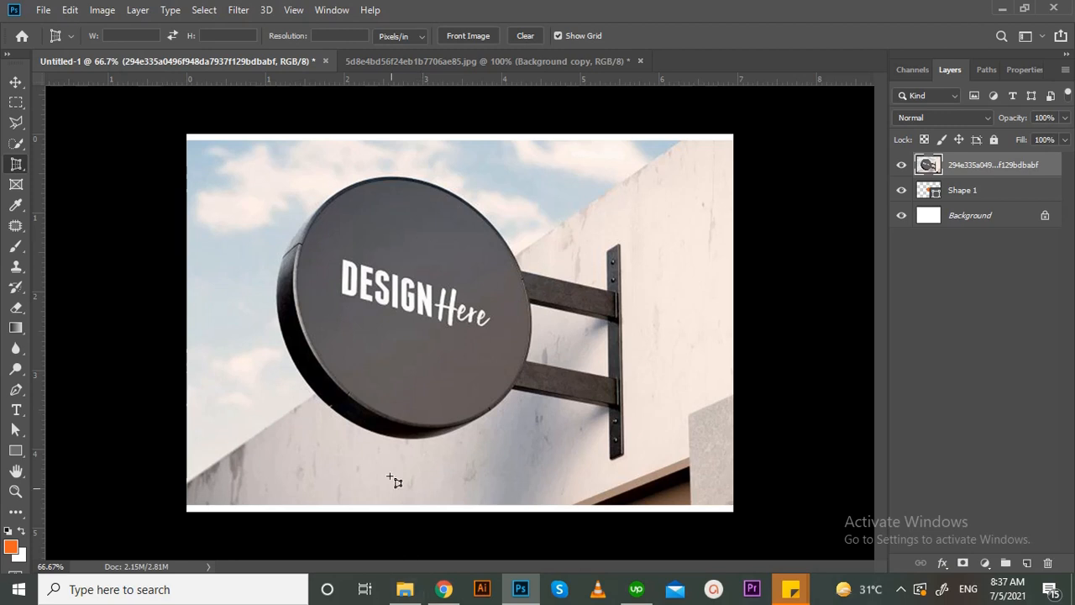
key("v")
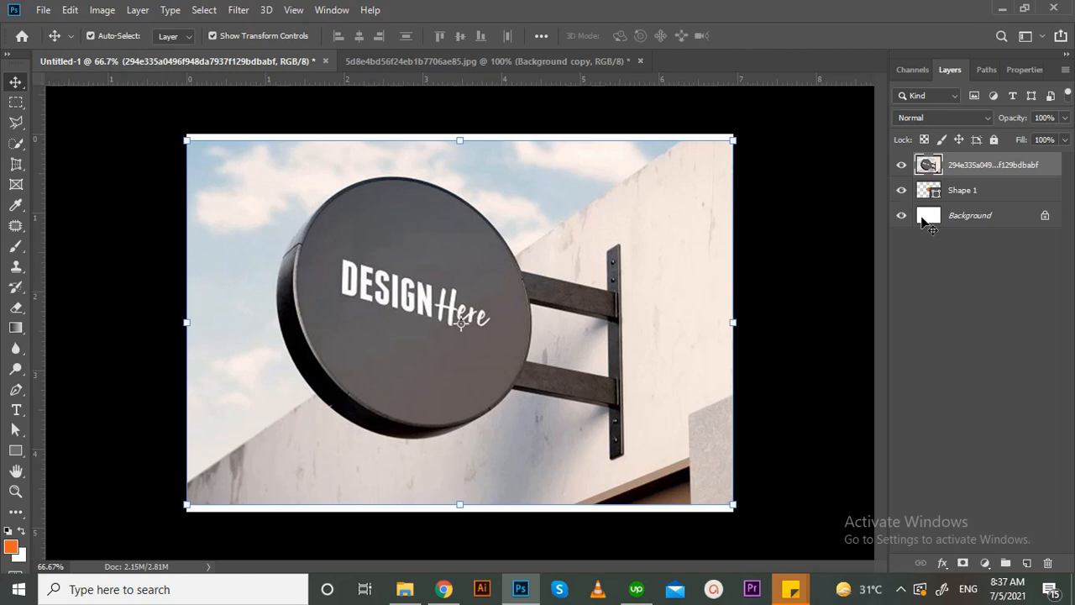
right_click(974, 169)
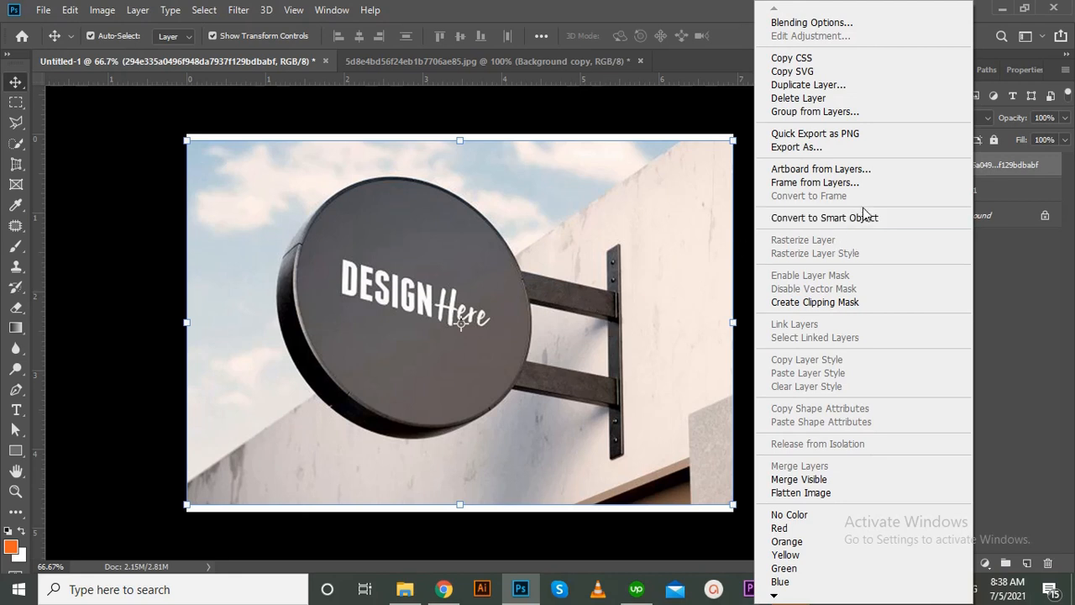
left_click(1017, 355)
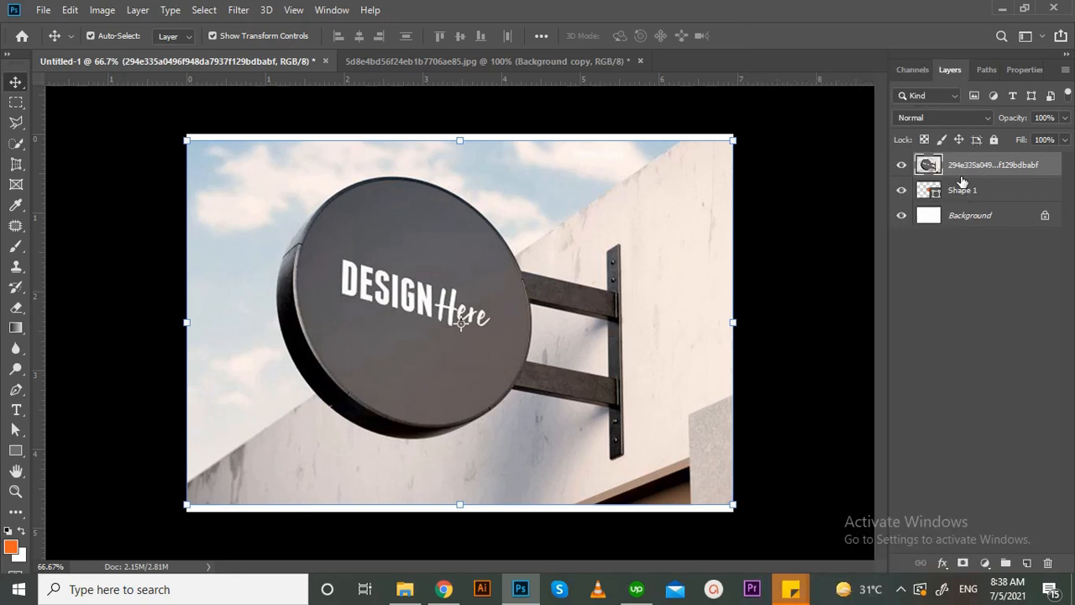
right_click(961, 168)
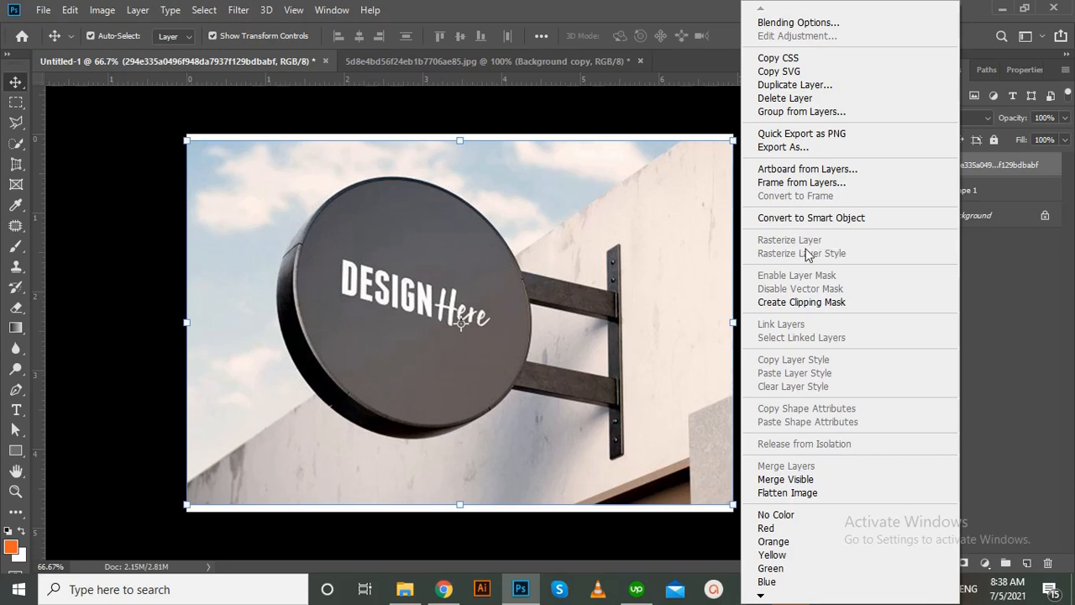
left_click(618, 326)
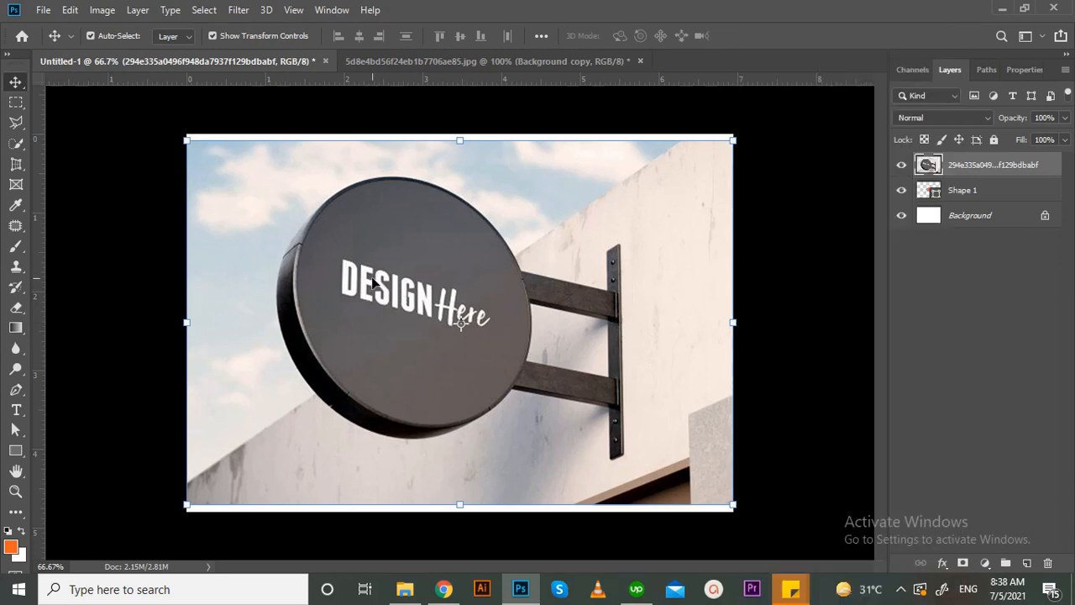
Perspective-crop the image around the DESIGN Here lettering on the round sign
left_click(17, 165)
left_click(328, 241)
left_click(327, 308)
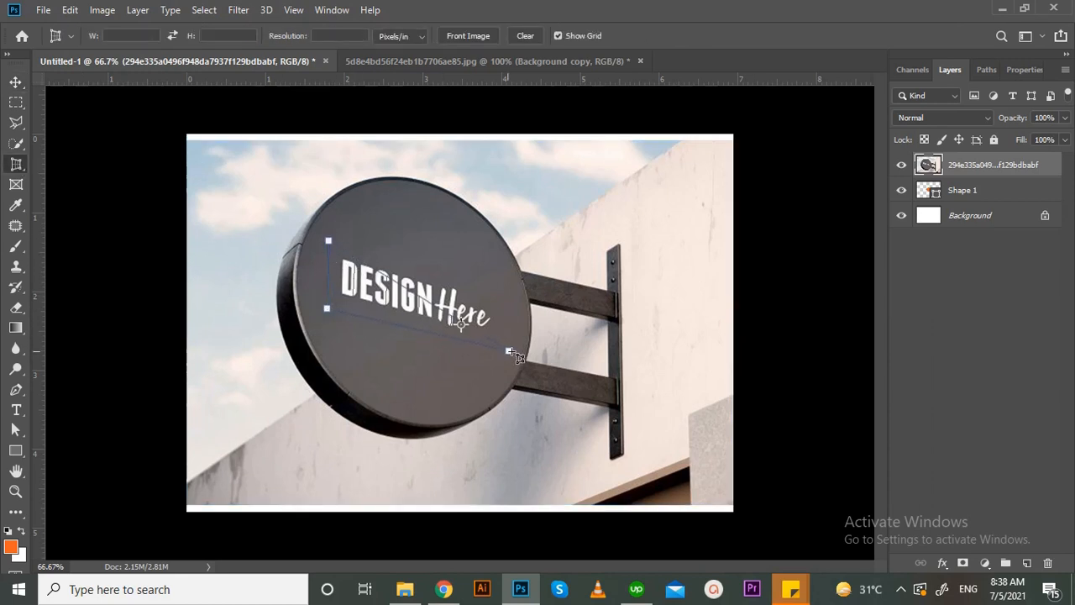
left_click(500, 342)
left_click(501, 288)
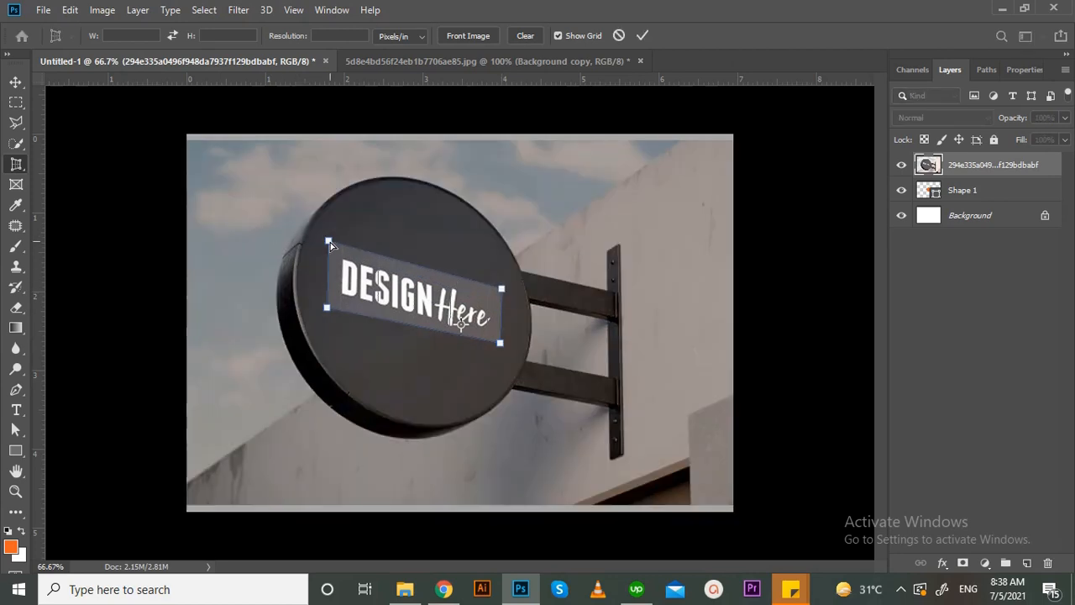
key("Return")
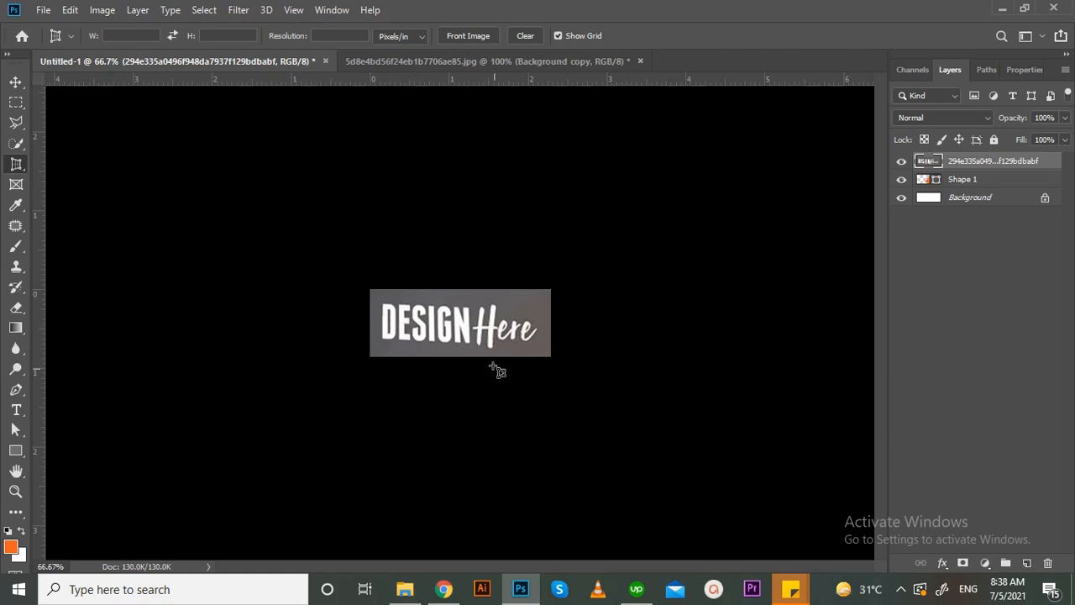
Undo the perspective crop in Untitled-1 to restore the full sign image
left_click(374, 62)
left_click(282, 66)
key("ctrl")
key("ctrl+z")
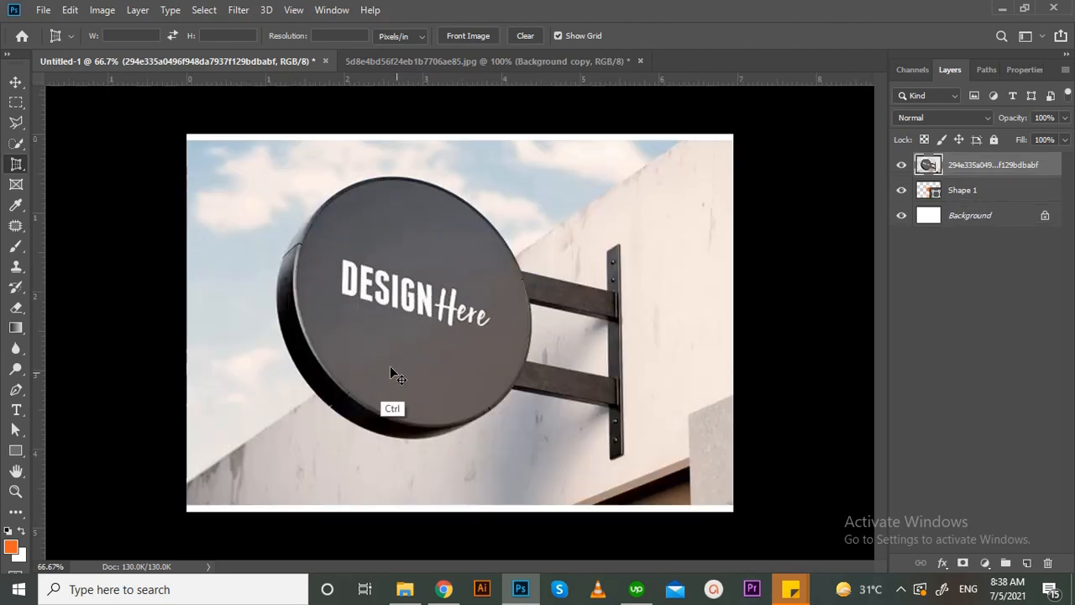
Repeat the perspective crop with four corners close around the DESIGN Here lettering and undo it
left_click(330, 248)
left_click(328, 308)
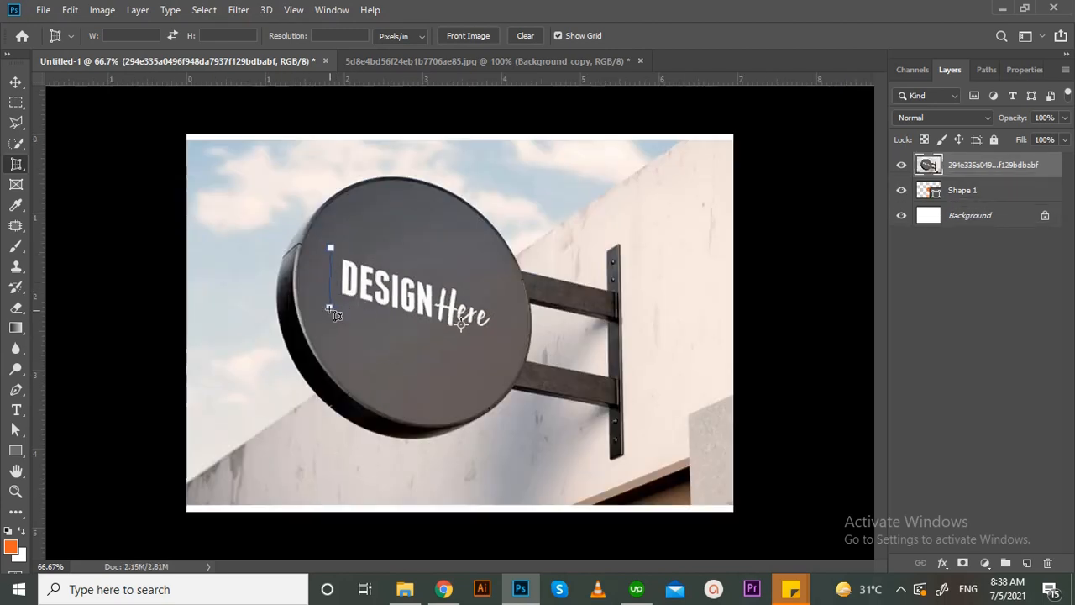
left_click(500, 343)
left_click(500, 292)
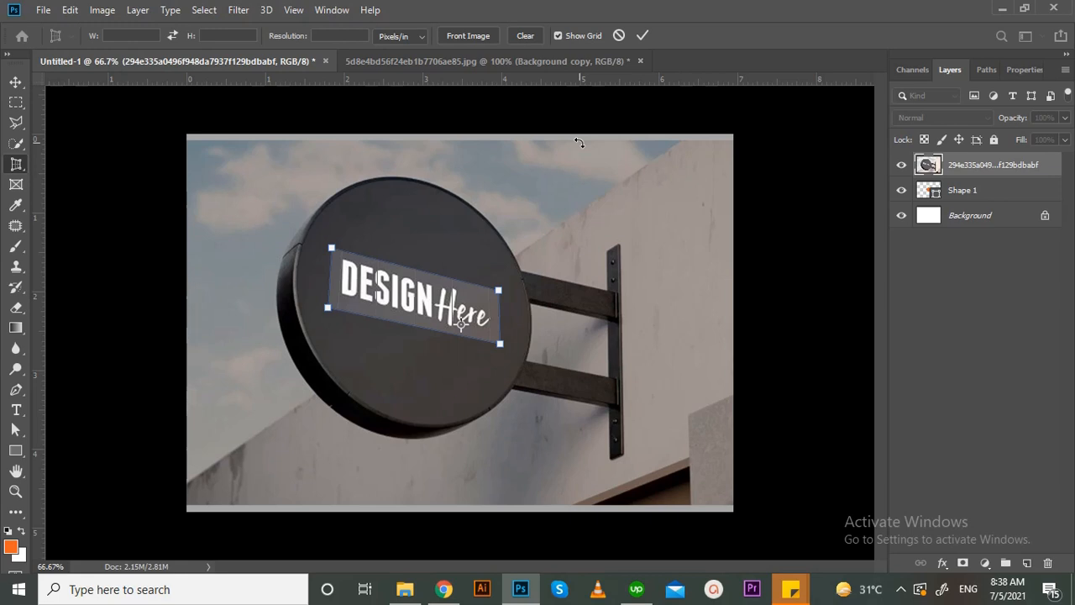
key("Return")
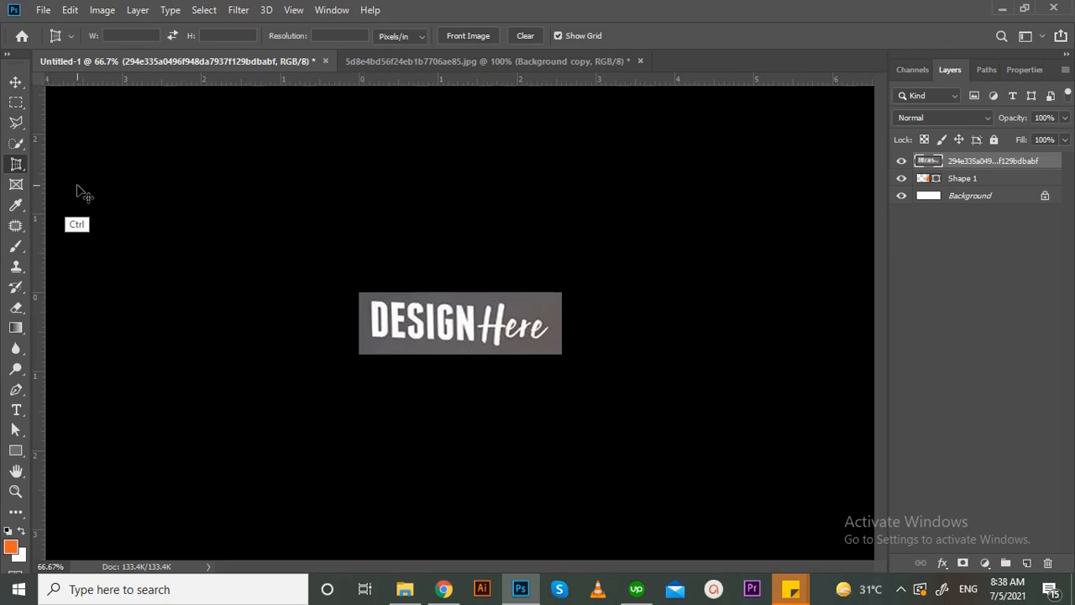
key("ctrl+z")
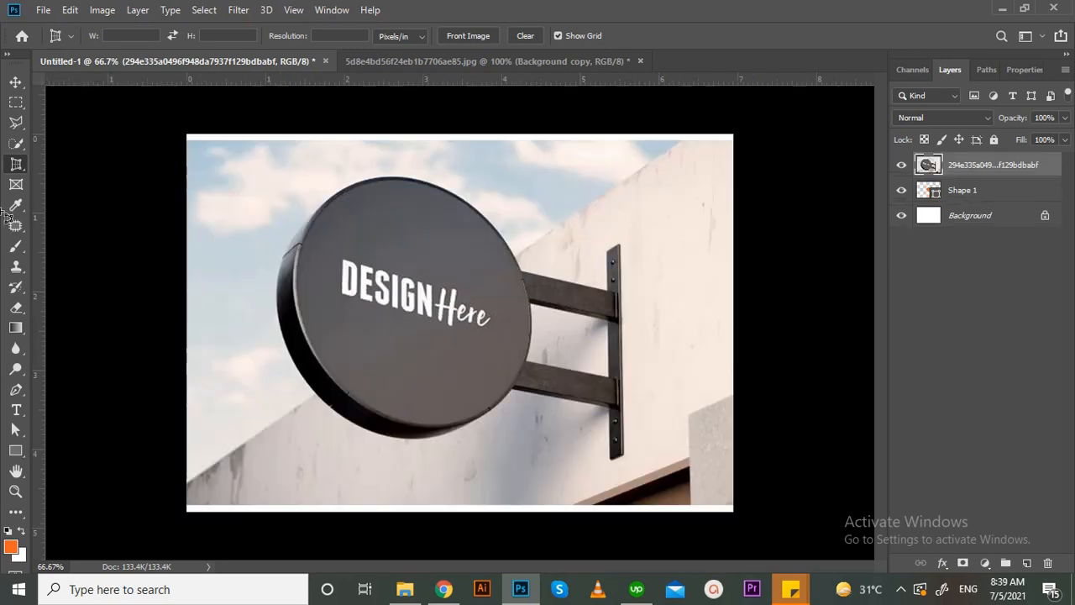
right_click(25, 172)
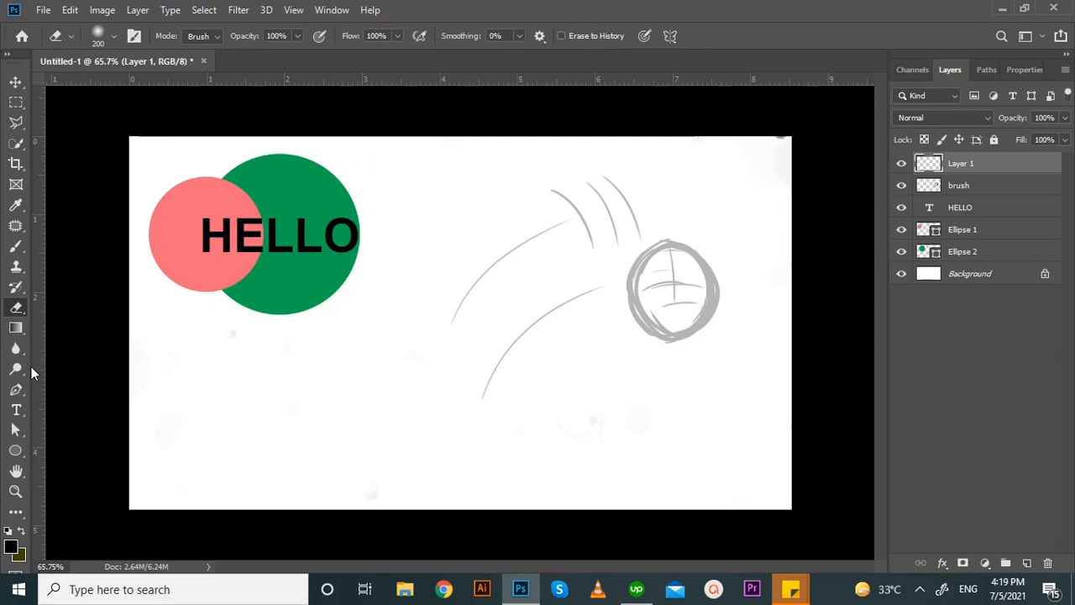
left_click(21, 348)
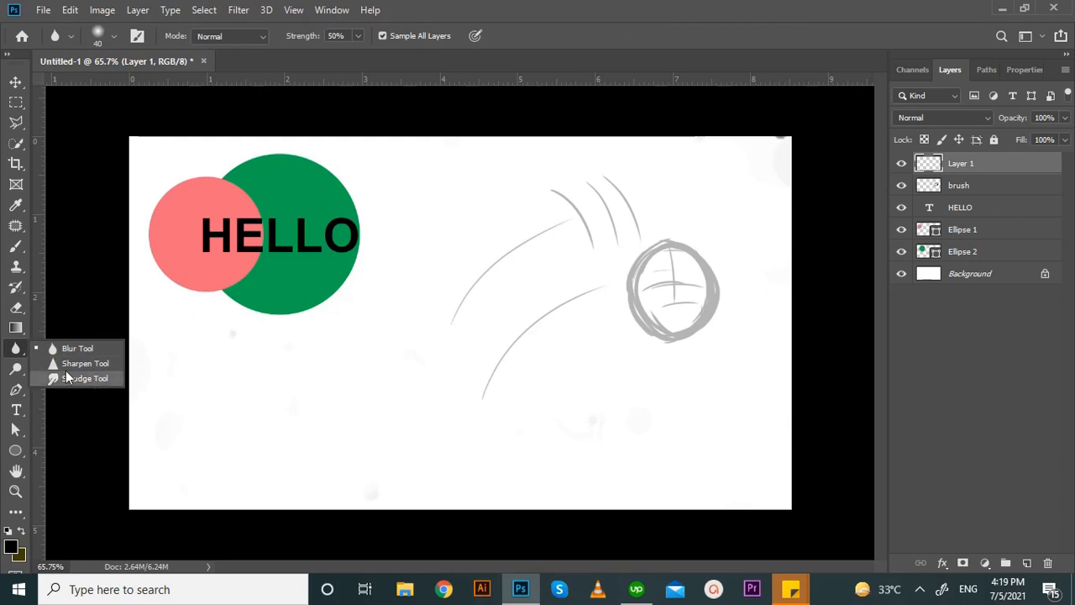
left_click(15, 370)
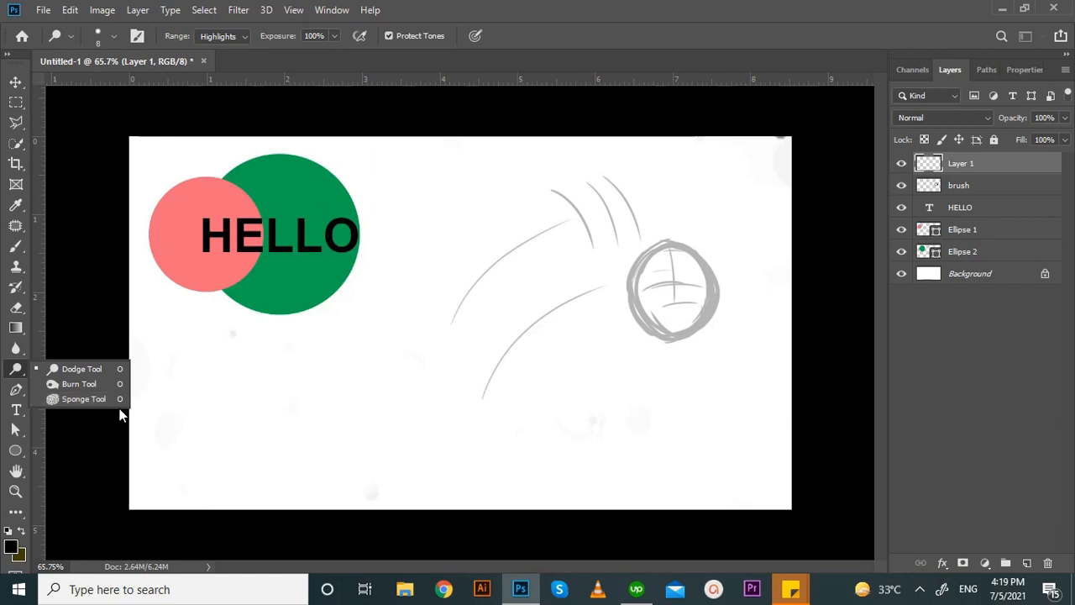
left_click(374, 399)
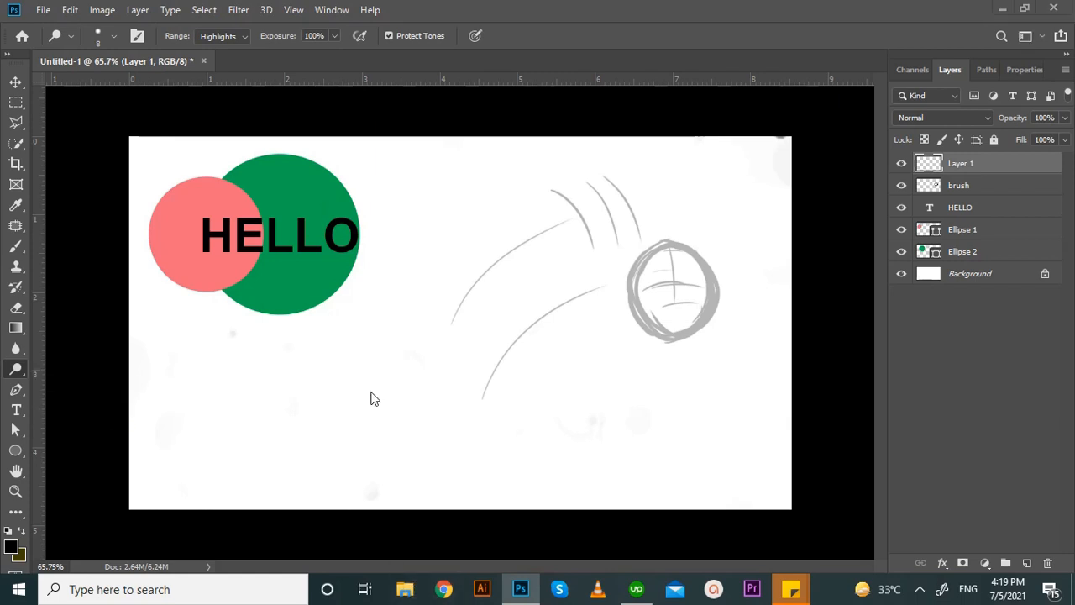
left_click(404, 590)
double_click(372, 305)
left_click(710, 358)
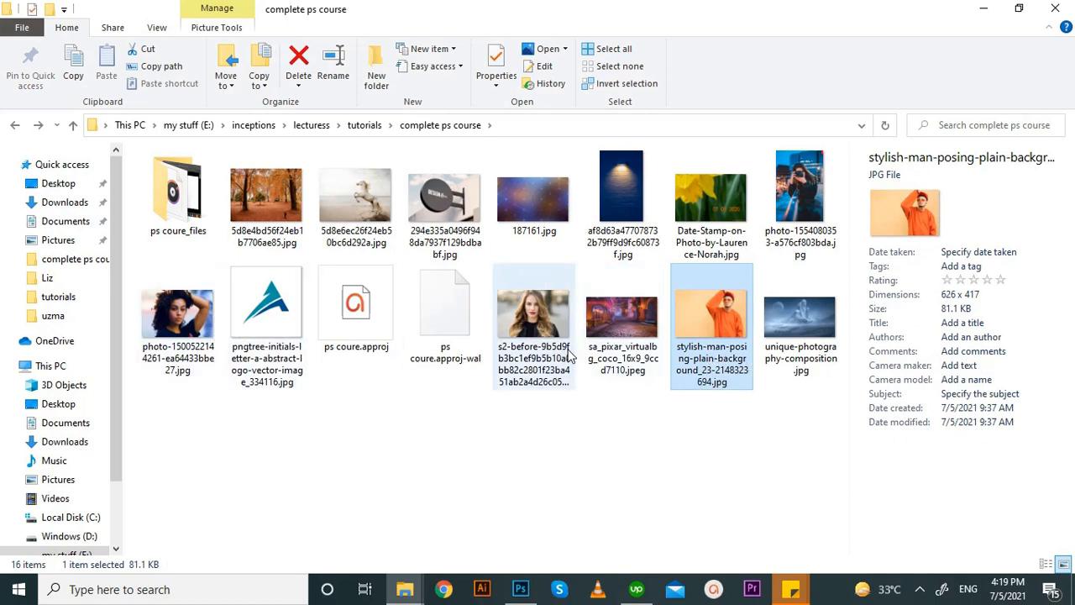
left_click_drag(568, 361, 611, 433)
left_click_drag(177, 327, 325, 60)
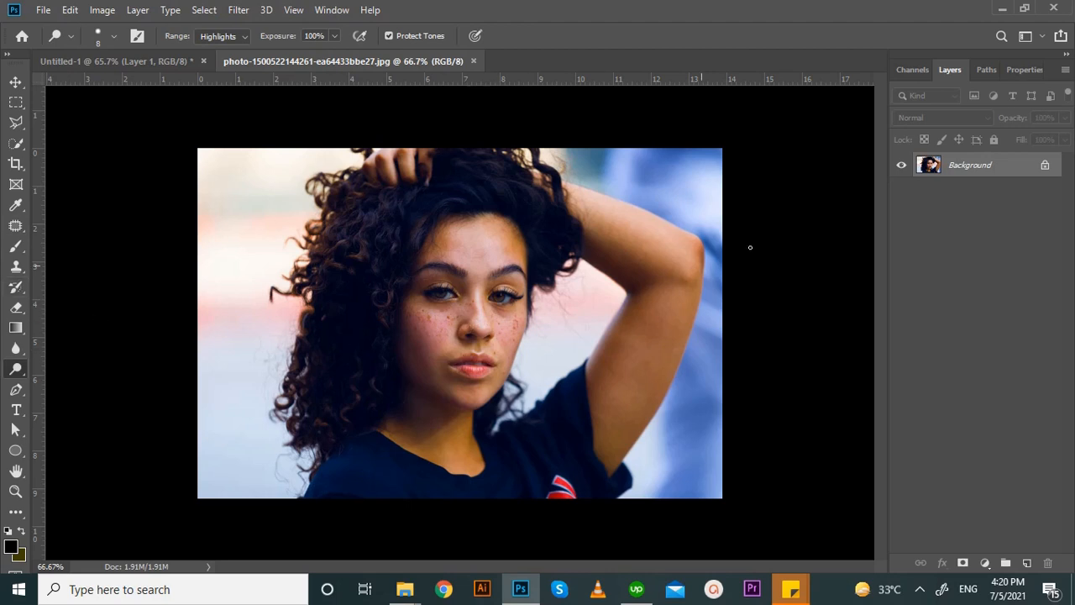
Duplicate the Background layer of the curly-haired woman's portrait
key("z")
mouse_move(426, 295)
left_mouse_down()
mouse_move(507, 360)
mouse_move(615, 317)
left_mouse_up()
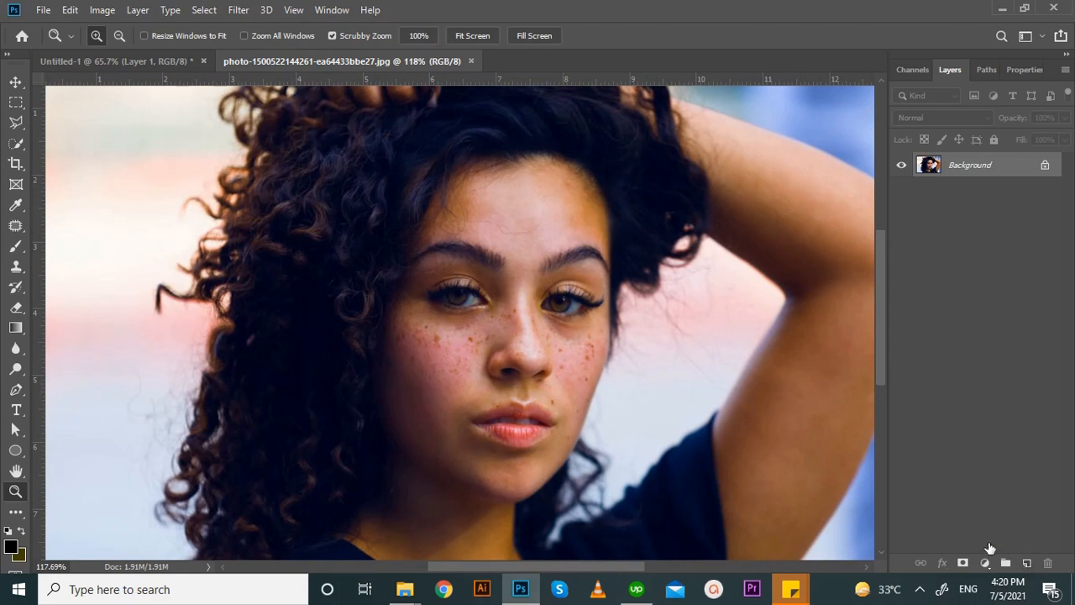
key("ctrl+j")
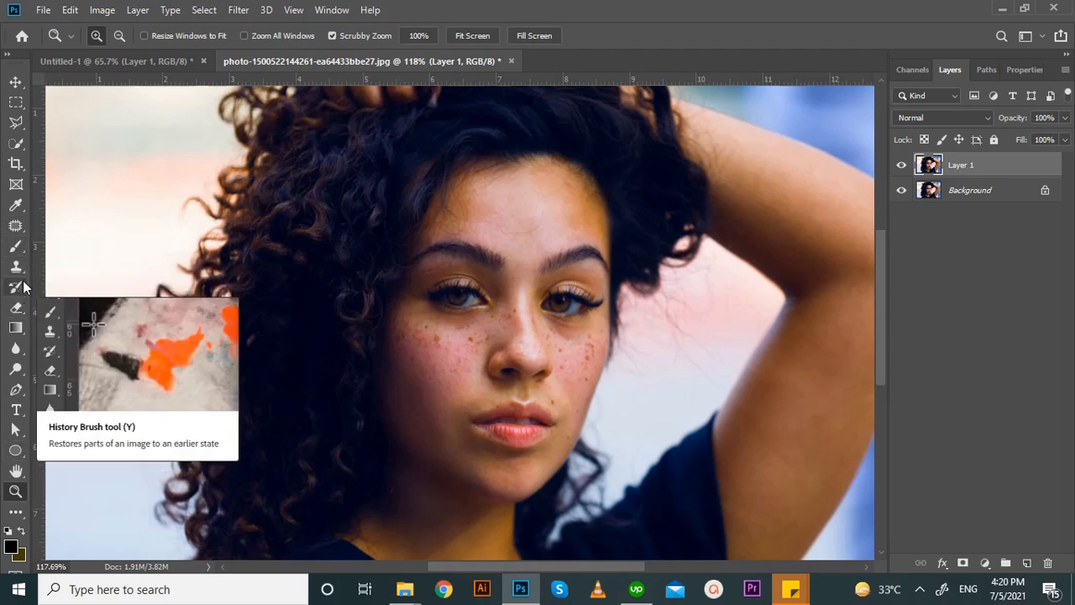
Remove the dark freckles from the cheek beside the curly hair and from the nose using the Spot Healing Brush Tool
left_click(21, 238)
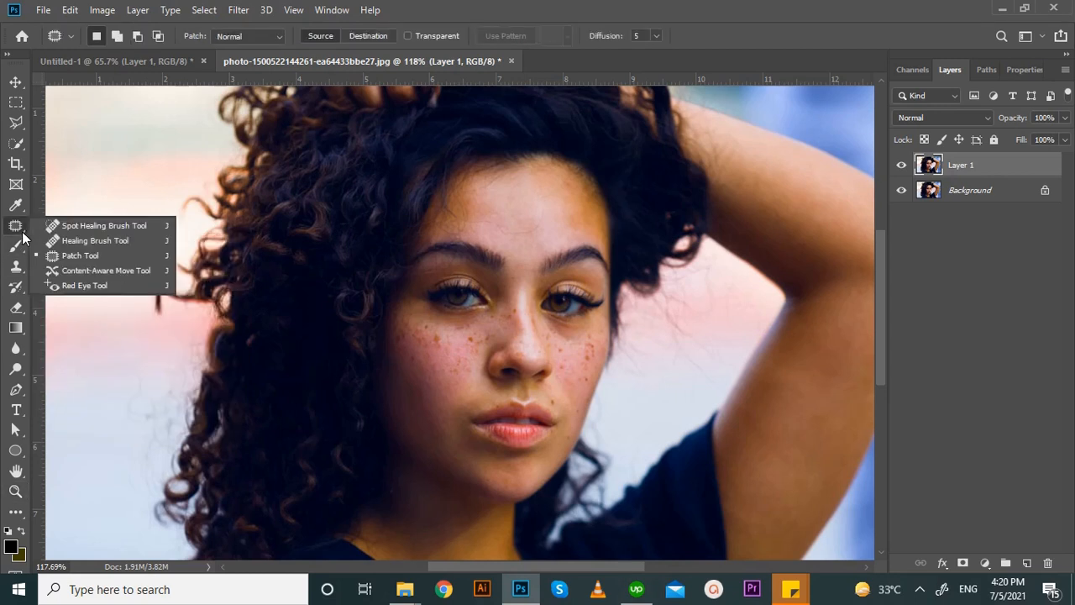
left_click(77, 226)
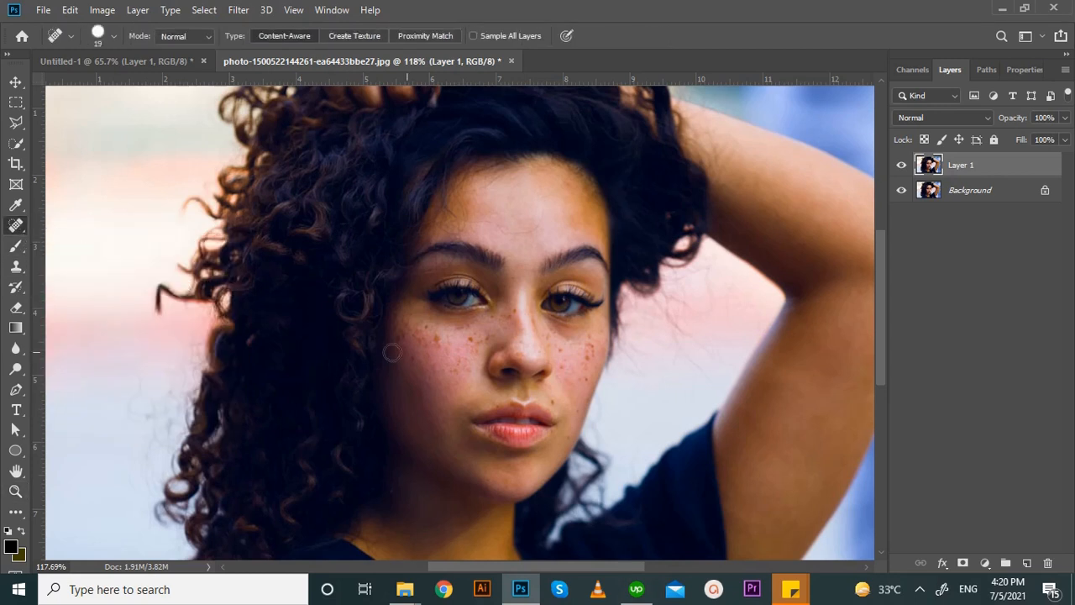
key("z")
mouse_move(432, 334)
left_mouse_down()
mouse_move(518, 361)
mouse_move(487, 343)
mouse_move(473, 353)
left_mouse_up()
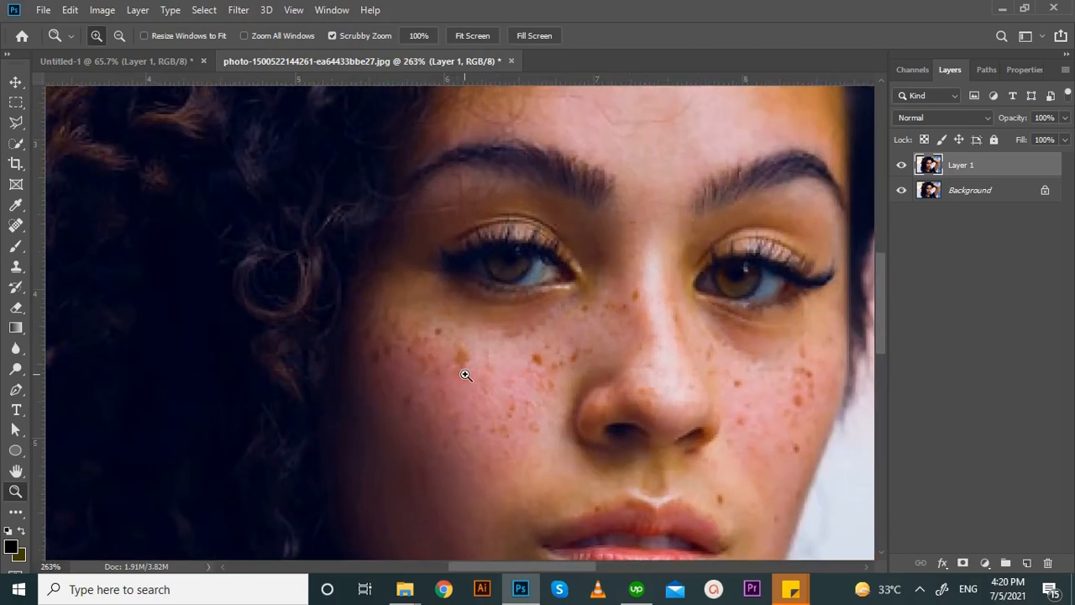
key("b")
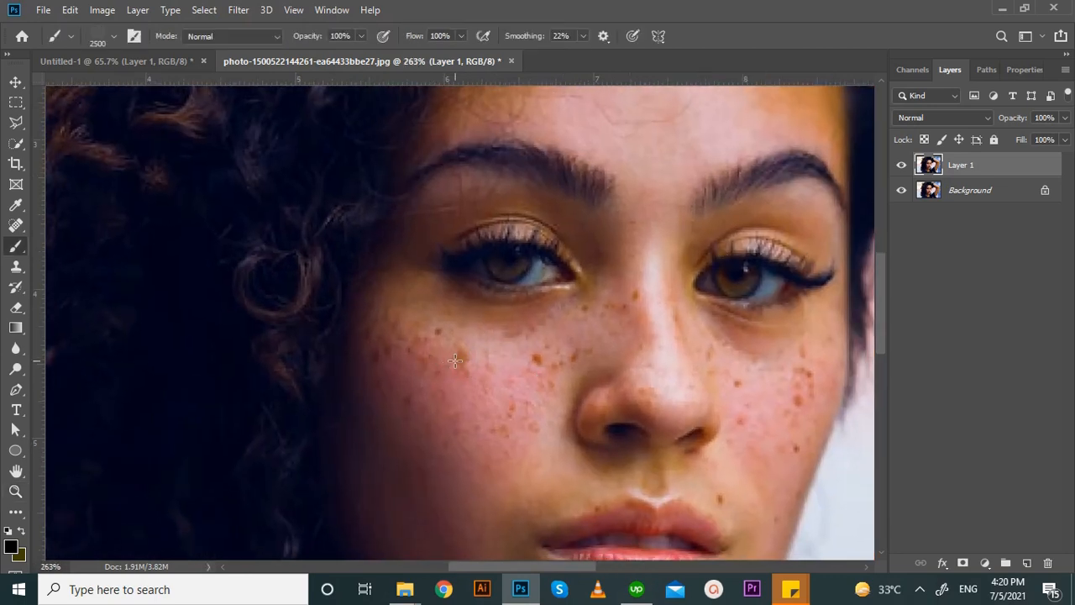
left_click(17, 267)
left_click(19, 232)
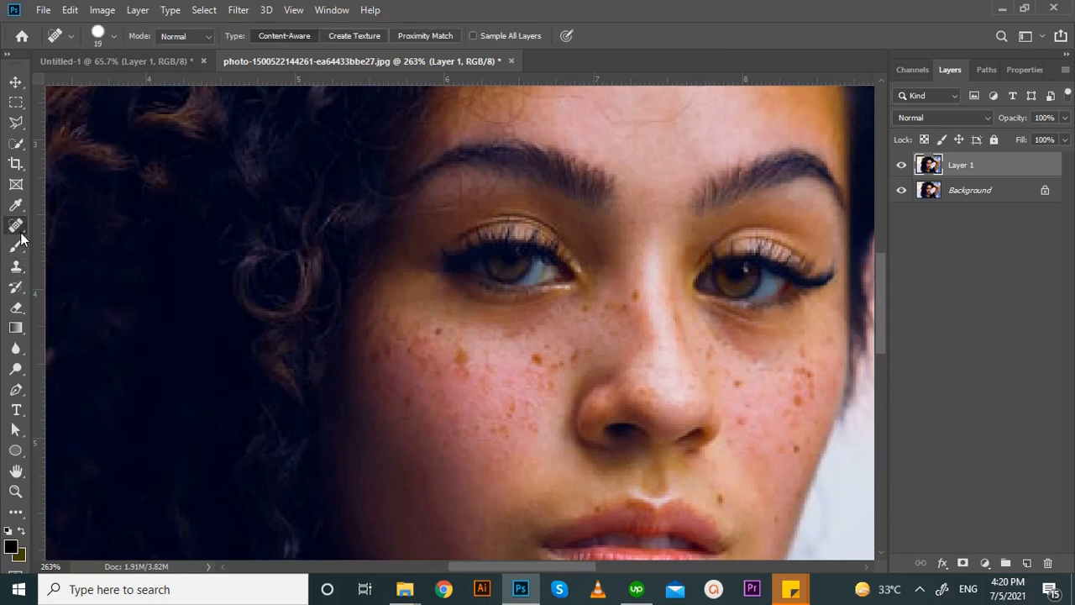
left_click(461, 357)
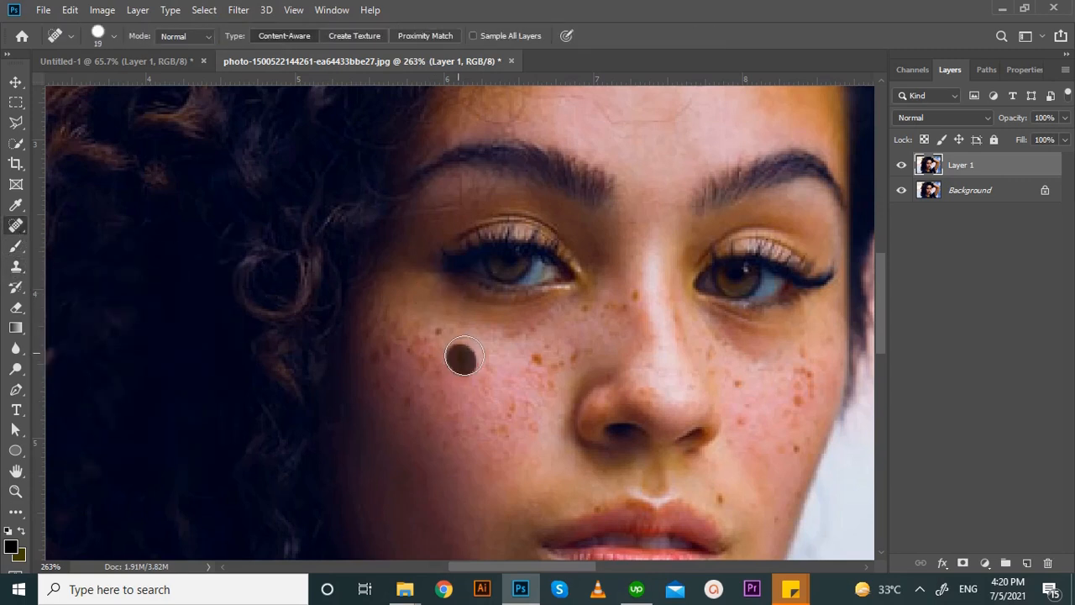
left_click(536, 361)
left_click_drag(589, 299, 625, 294)
left_click_drag(584, 357, 558, 372)
mouse_move(383, 352)
left_mouse_down()
mouse_move(412, 343)
mouse_move(443, 337)
mouse_move(386, 348)
left_mouse_up()
left_click(403, 396)
mouse_move(521, 423)
left_mouse_down()
mouse_move(523, 410)
mouse_move(514, 412)
left_mouse_up()
left_click_drag(429, 362, 481, 378)
Heal the freckles on the other cheek, from under the eye down towards the jaw
left_click_drag(802, 352, 811, 413)
left_click_drag(744, 370, 747, 437)
left_click_drag(796, 467, 799, 437)
left_click_drag(718, 351, 746, 379)
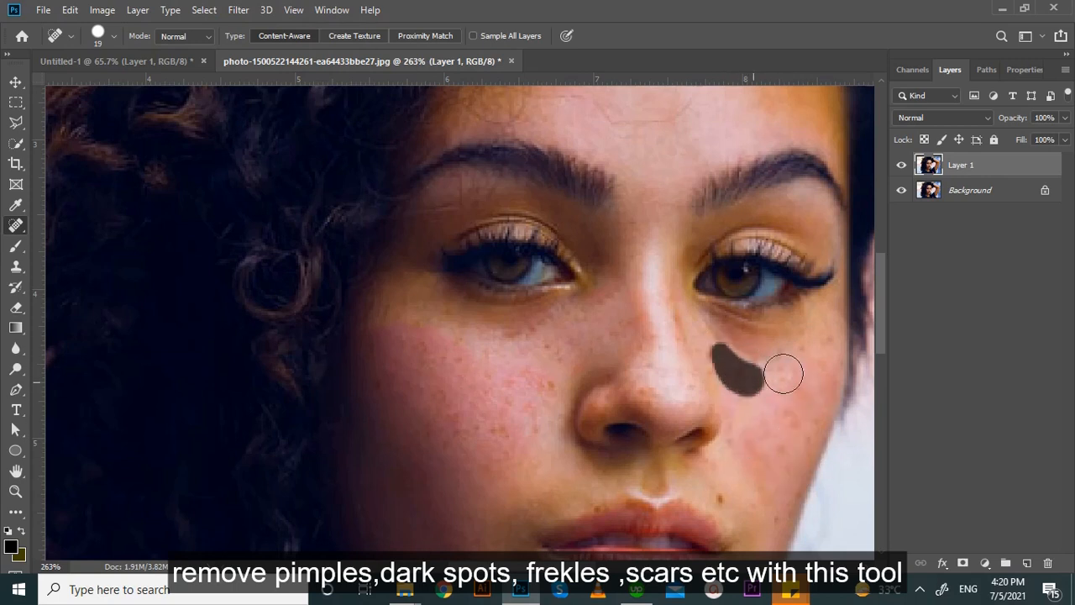
left_click_drag(819, 332, 782, 363)
left_click_drag(708, 336, 741, 385)
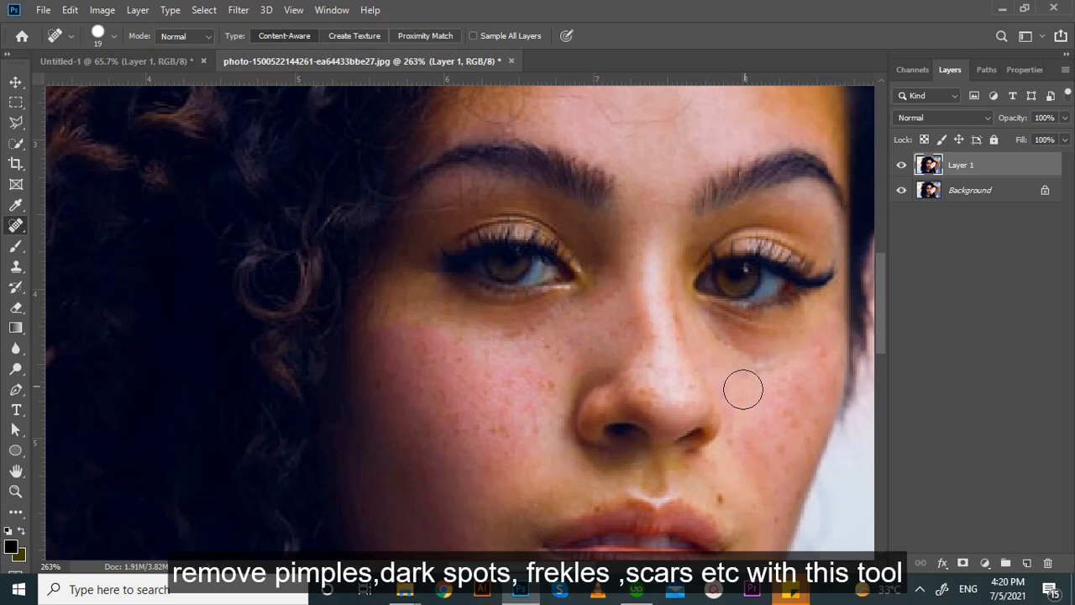
Heal the mole and small spots around the upper lip, reducing the brush size to 7
left_click_drag(715, 496, 726, 511)
key("bracketleft")
key("bracketleft")
key("bracketleft")
key("bracketleft")
mouse_move(592, 503)
left_mouse_down()
mouse_move(586, 519)
mouse_move(624, 478)
left_mouse_up()
left_click_drag(771, 520, 782, 508)
Heal the remaining fine spots under both eyes and beside the nose with the small healing brush
left_click_drag(779, 358, 824, 331)
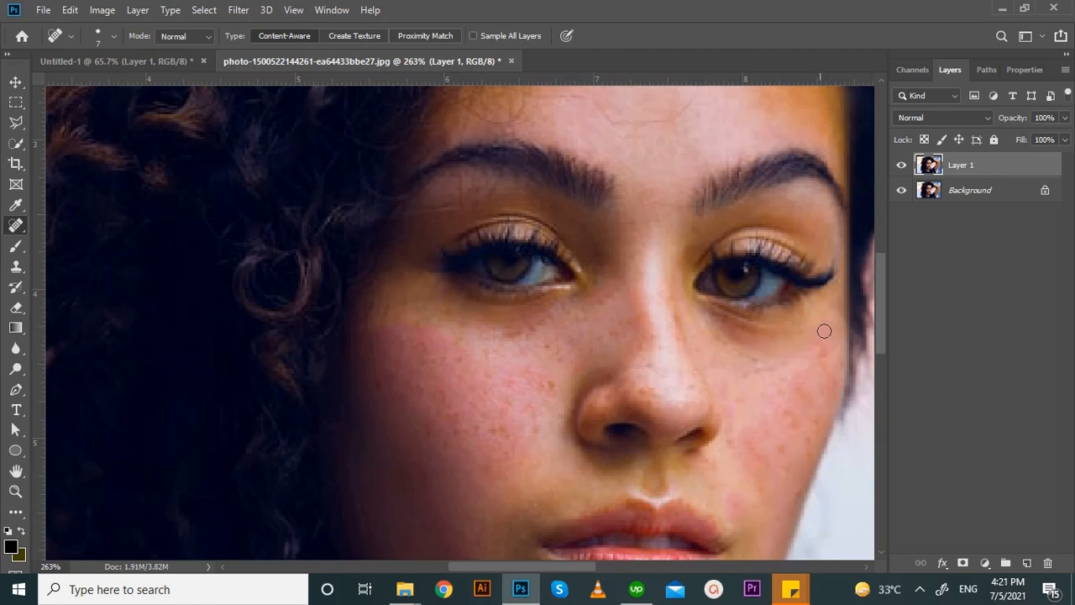
mouse_move(779, 370)
left_mouse_down()
mouse_move(746, 367)
mouse_move(747, 358)
mouse_move(780, 366)
left_mouse_up()
left_click_drag(726, 343, 768, 367)
left_click_drag(521, 338, 555, 314)
left_click_drag(538, 384, 563, 396)
mouse_move(590, 430)
left_mouse_down()
mouse_move(588, 420)
mouse_move(598, 437)
left_mouse_up()
Compare the retouched face with the original by switching Layer 1 off and on
key("z")
left_click(570, 403, "alt")
left_click(570, 403, "alt")
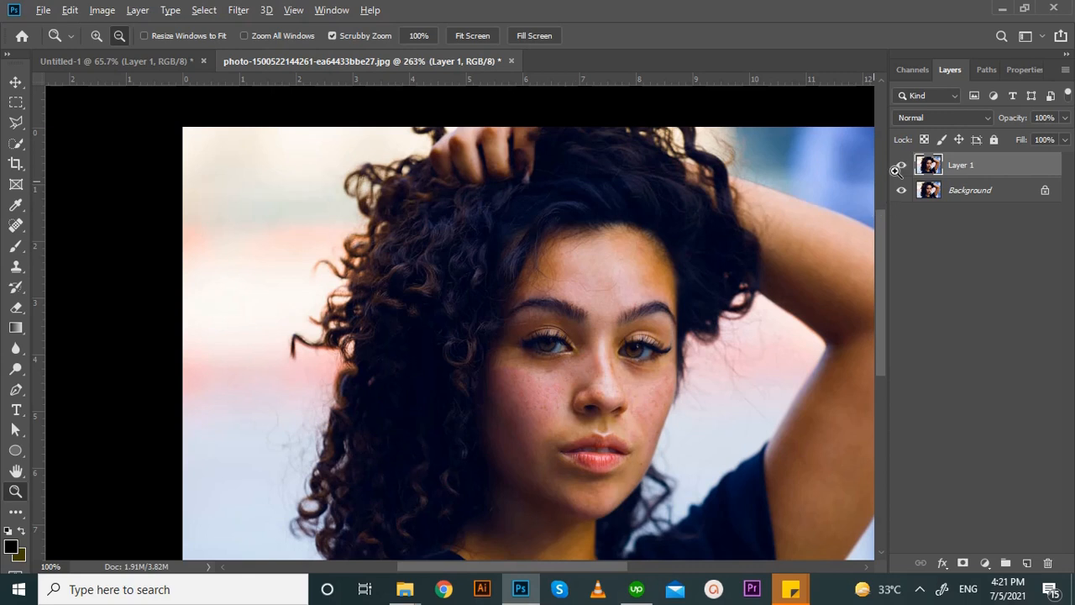
key("ctrl+plus")
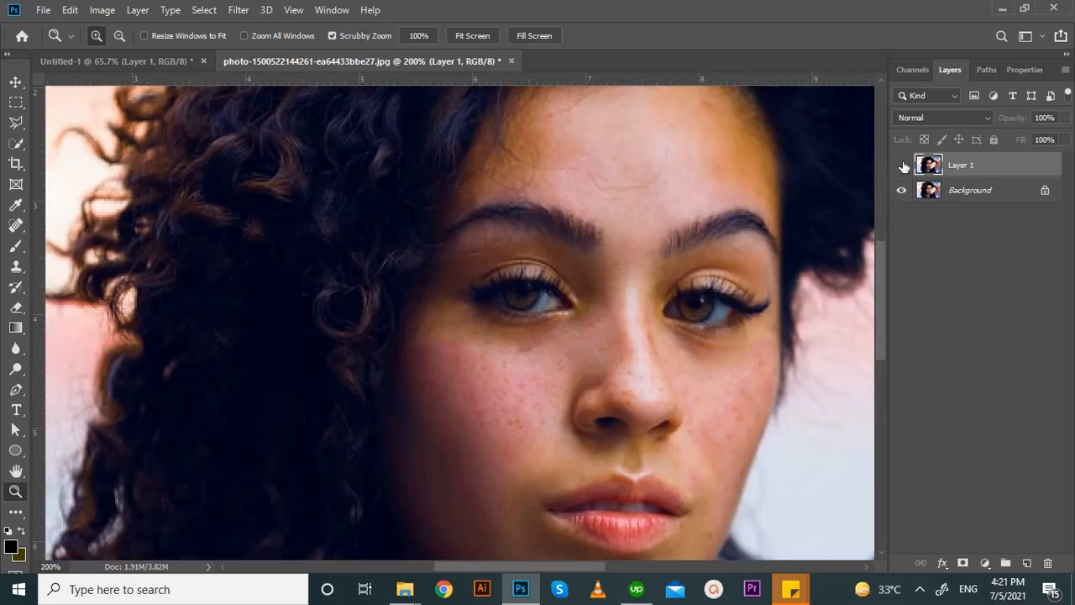
left_click(903, 165)
left_click(903, 166)
Sharpen the side of the nose and the lip edges on Layer 1 with the Sharpen Tool at 50% strength, and hide the layer
left_click(17, 367)
left_click(18, 349)
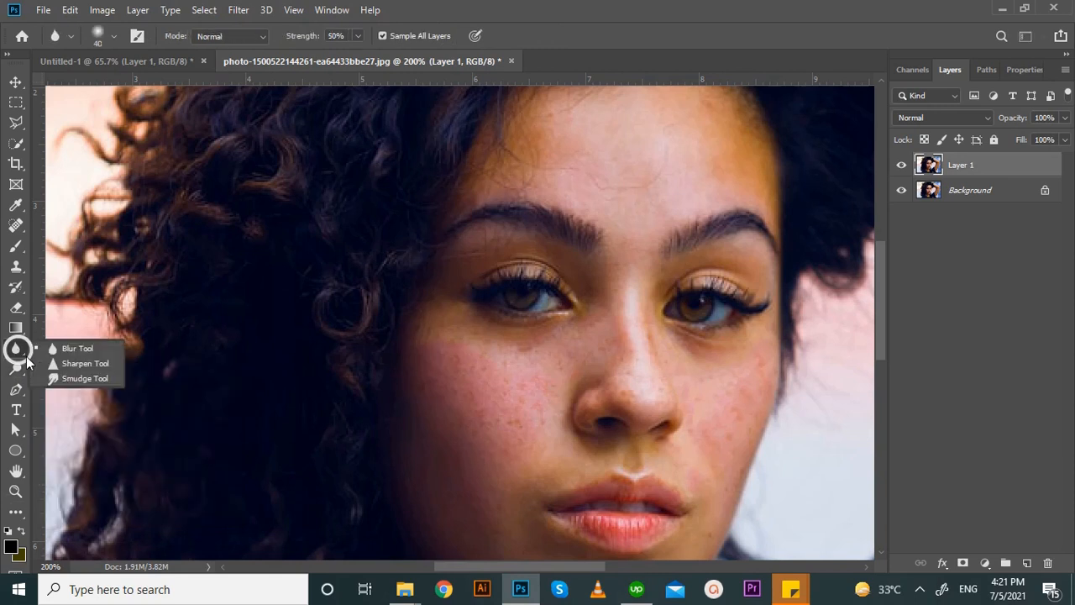
left_click(96, 365)
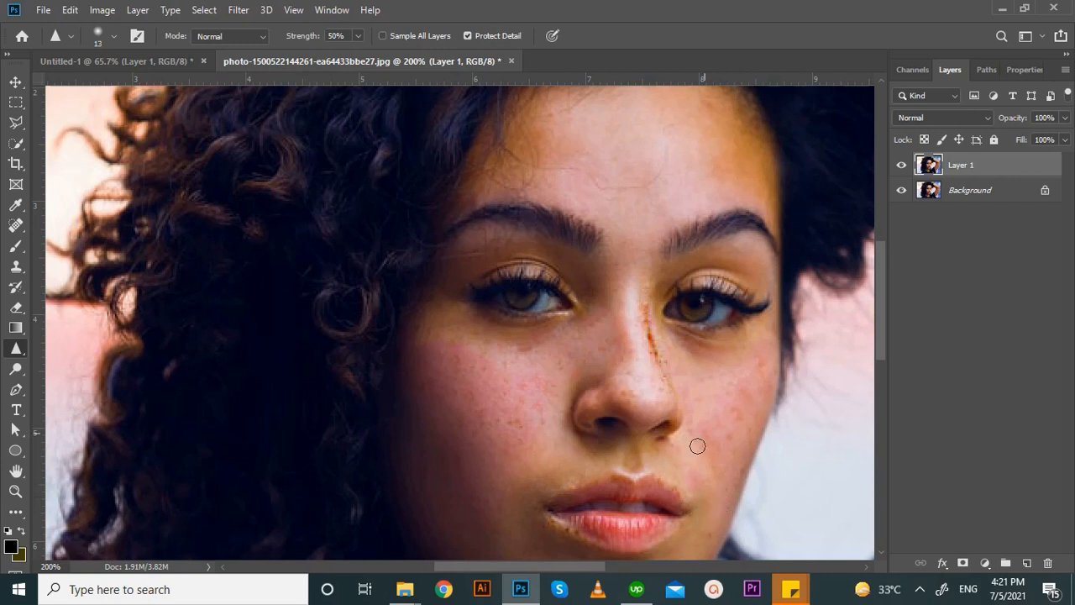
left_click(900, 166)
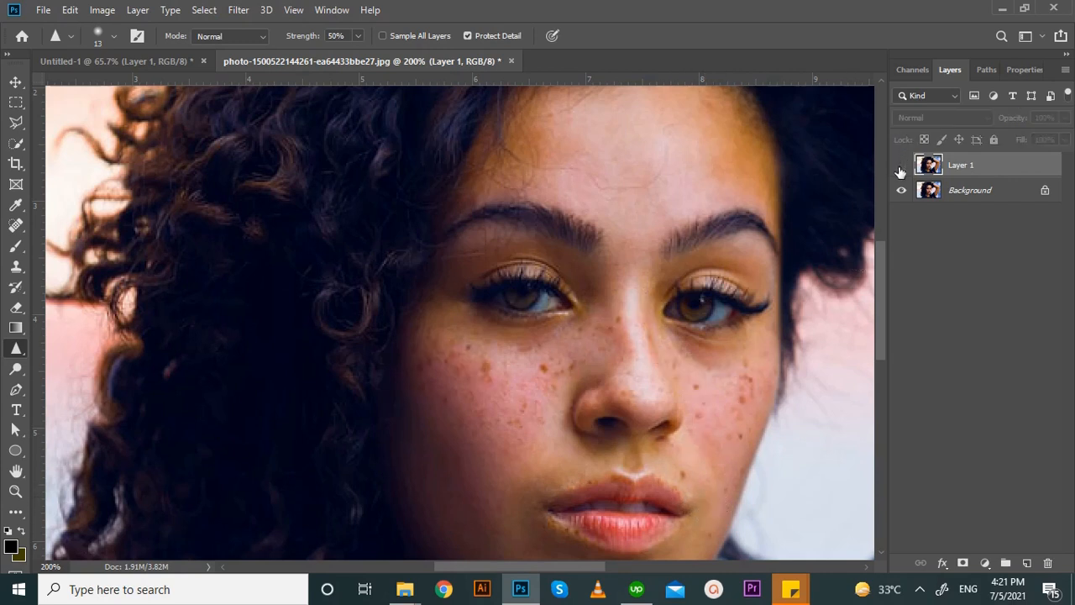
Toggle Layer 1's visibility against the original photo and leave the layer shown
left_click(900, 166)
left_click(900, 169)
left_click(901, 170)
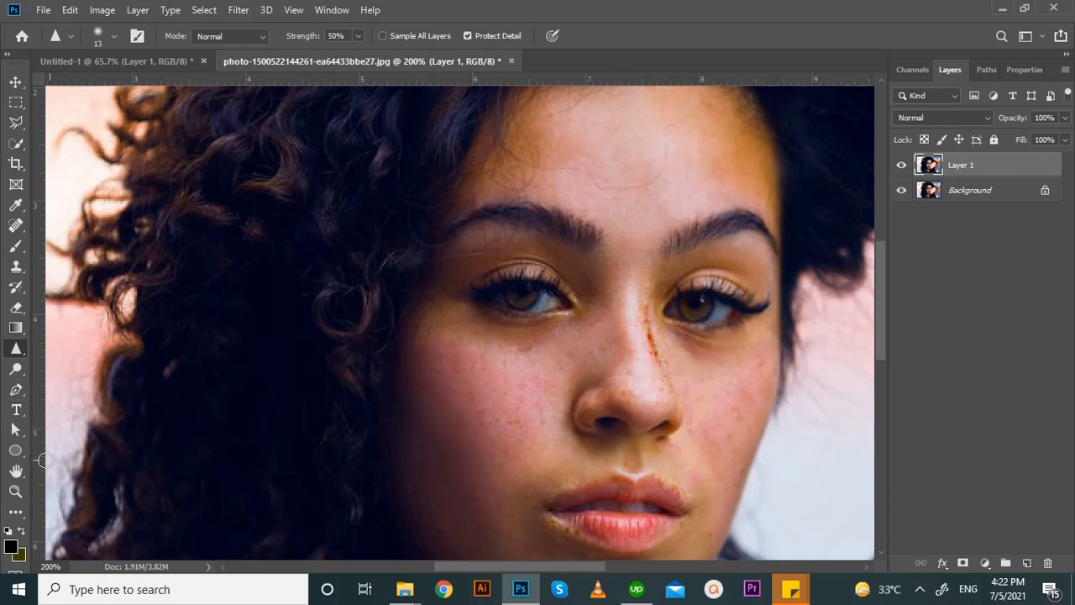
Activate the Brush Tool and choose a soft round brush preset
left_click(24, 250)
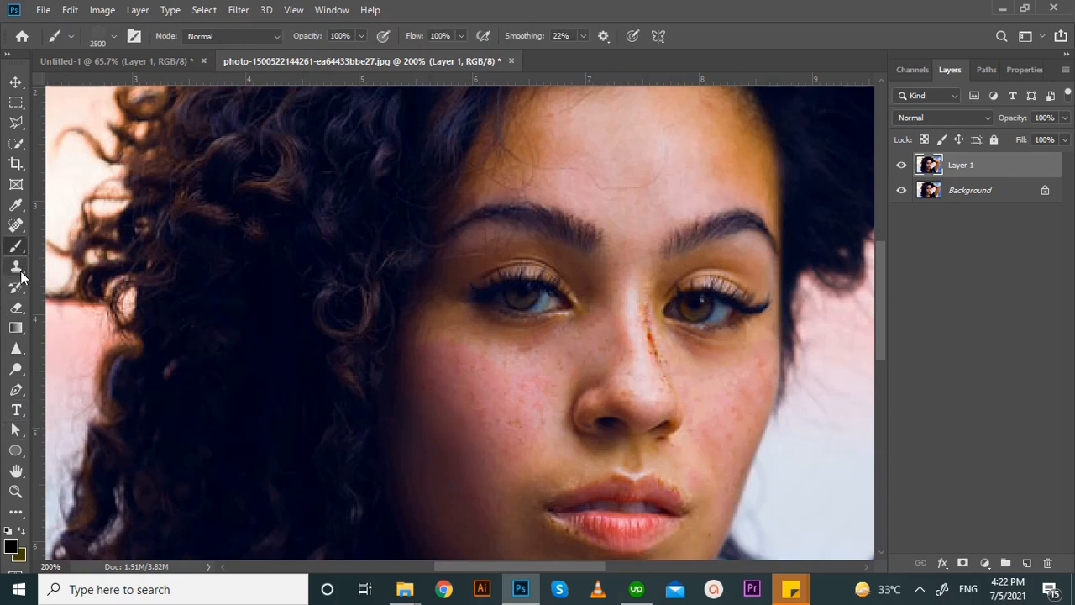
left_click(105, 34)
scroll(190, 237, "down", 2)
left_click(58, 155)
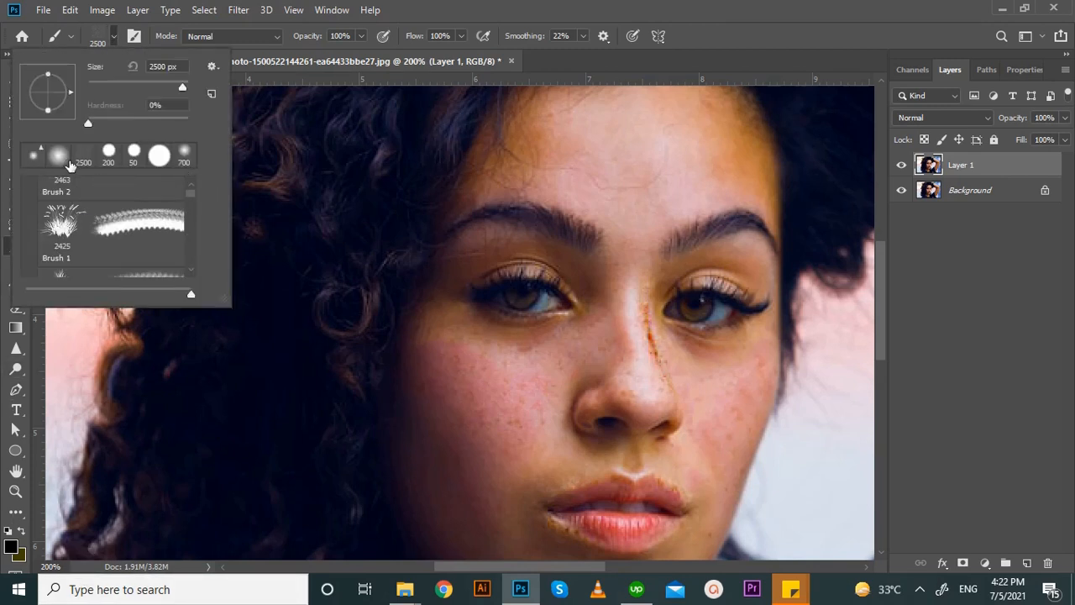
Set the foreground color to a strong pink
left_click(14, 547)
left_click(12, 547)
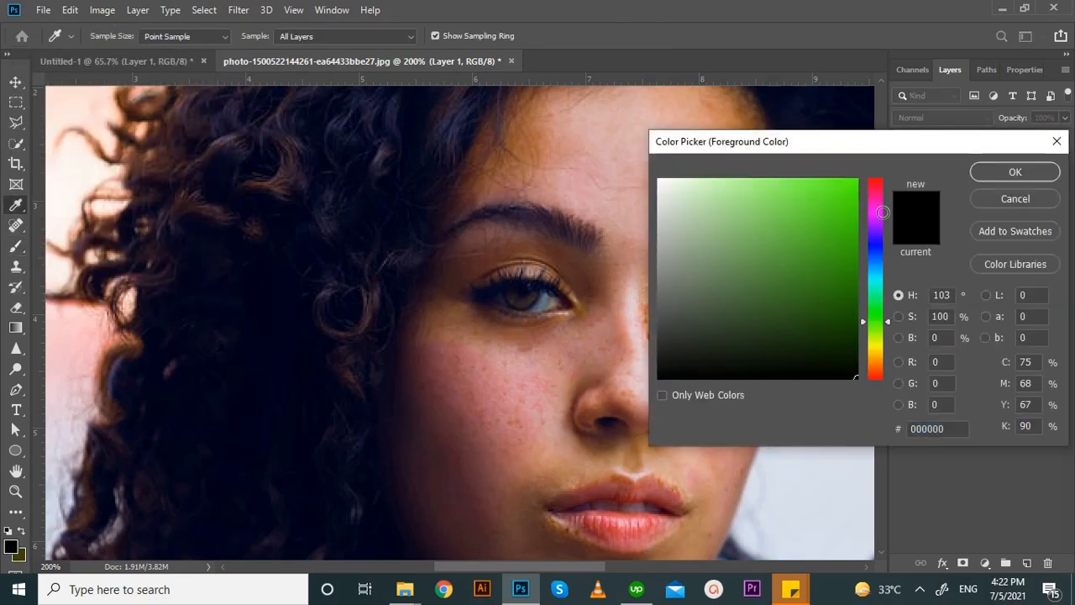
left_click(877, 207)
left_click(775, 179)
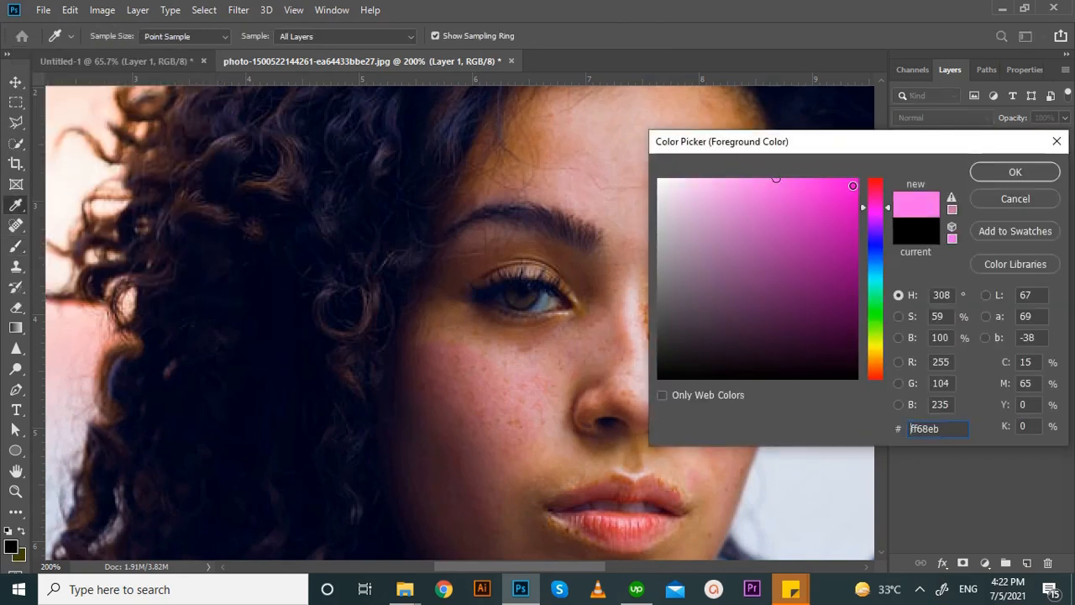
left_click(886, 199)
left_click(831, 196)
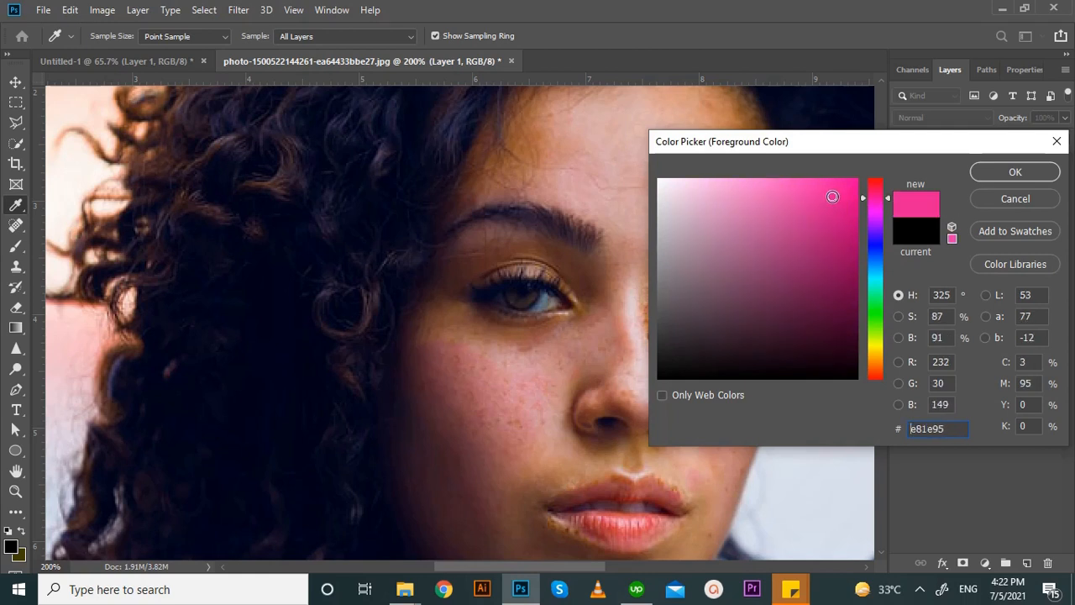
left_click(981, 173)
key("b")
key("bracketright")
key("bracketright")
key("bracketright")
key("bracketright")
key("bracketright")
key("bracketright")
key("bracketright")
key("bracketright")
key("bracketright")
key("bracketright")
key("bracketright")
key("bracketright")
key("bracketright")
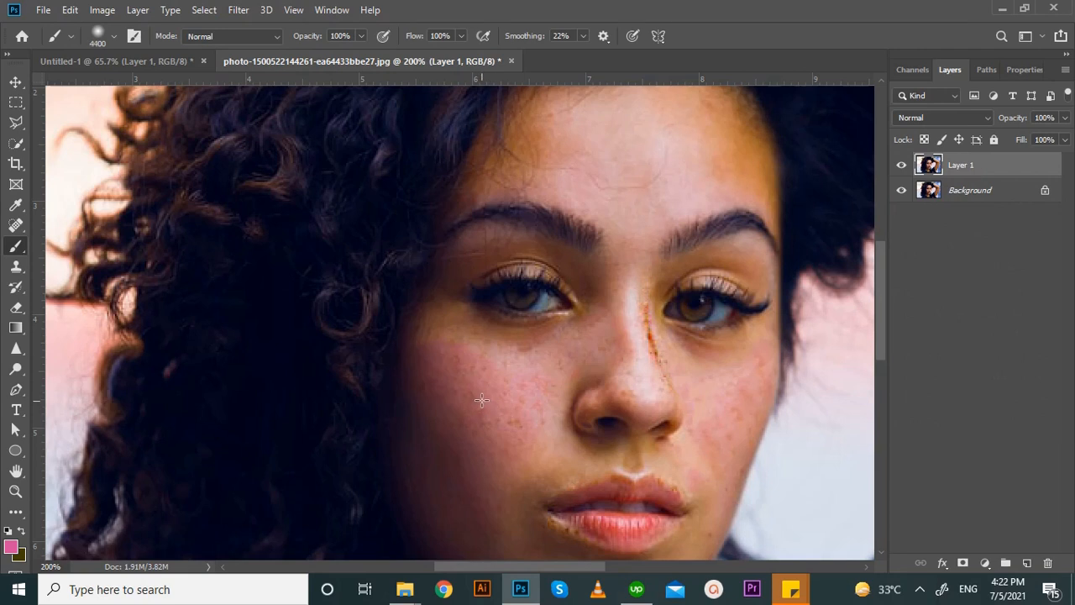
left_click(1028, 561)
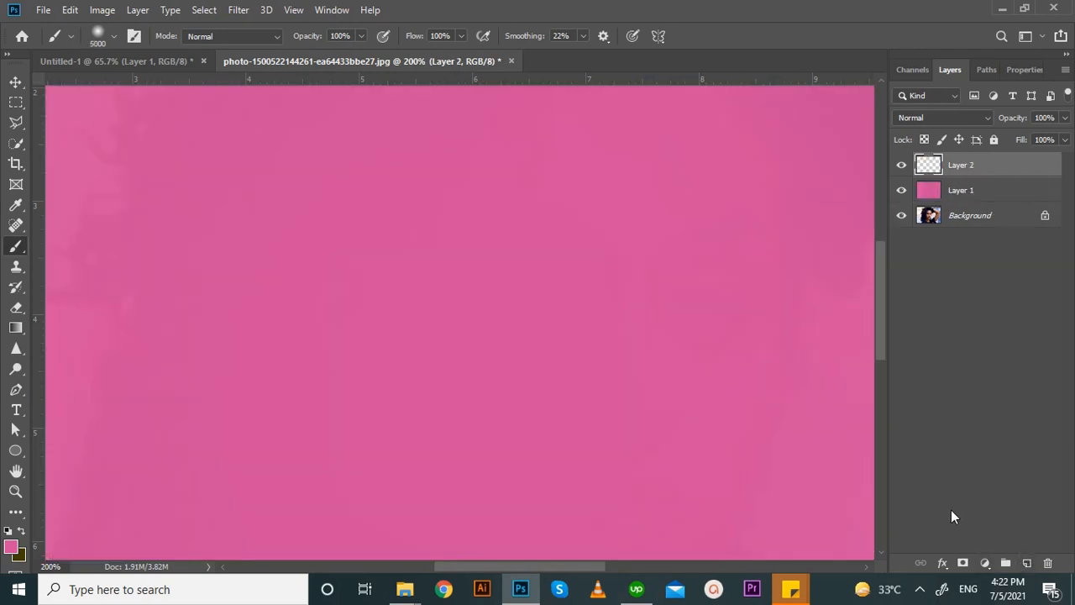
key("ctrl+z")
key("ctrl+z")
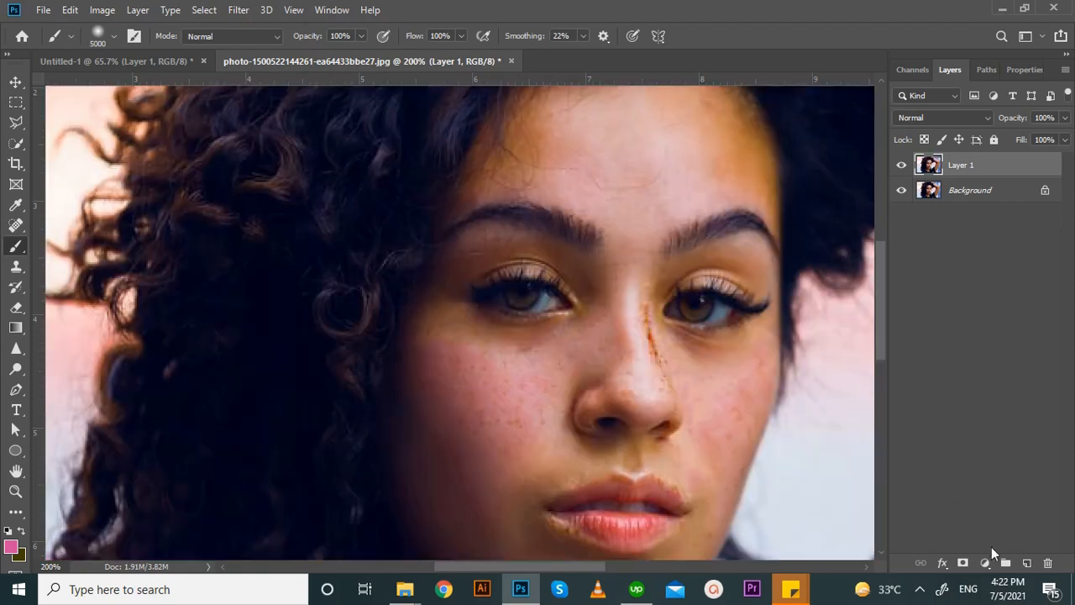
Add a new empty layer above Layer 1 and reduce the brush size to 80
left_click(1032, 564)
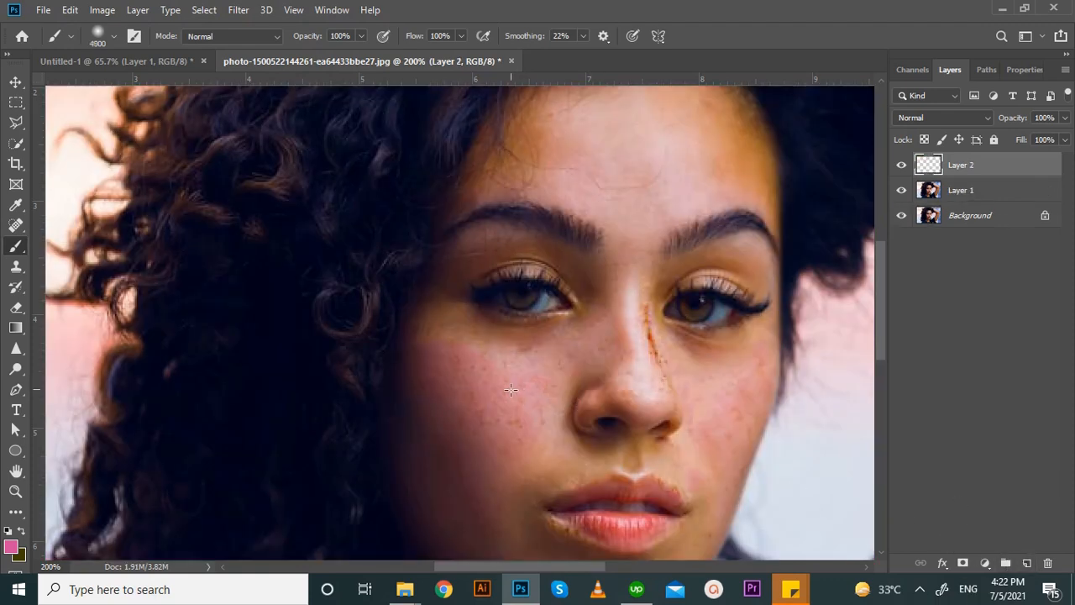
key("bracketleft")
key("bracketleft")
key("bracketleft")
key("bracketleft")
key("bracketleft")
key("bracketleft")
key("bracketleft")
key("bracketleft")
key("bracketleft")
key("bracketleft")
key("bracketleft")
key("bracketleft")
key("bracketleft")
key("bracketleft")
key("bracketleft")
key("bracketleft")
key("bracketleft")
key("bracketleft")
key("bracketleft")
key("bracketleft")
key("bracketright")
key("bracketright")
key("bracketright")
key("bracketright")
key("bracketright")
key("bracketright")
key("bracketright")
key("bracketright")
key("bracketright")
key("bracketright")
key("bracketright")
Dab pink blush on both cheeks on Layer 2 and set the layer's blend mode to Soft Light
left_click(469, 397)
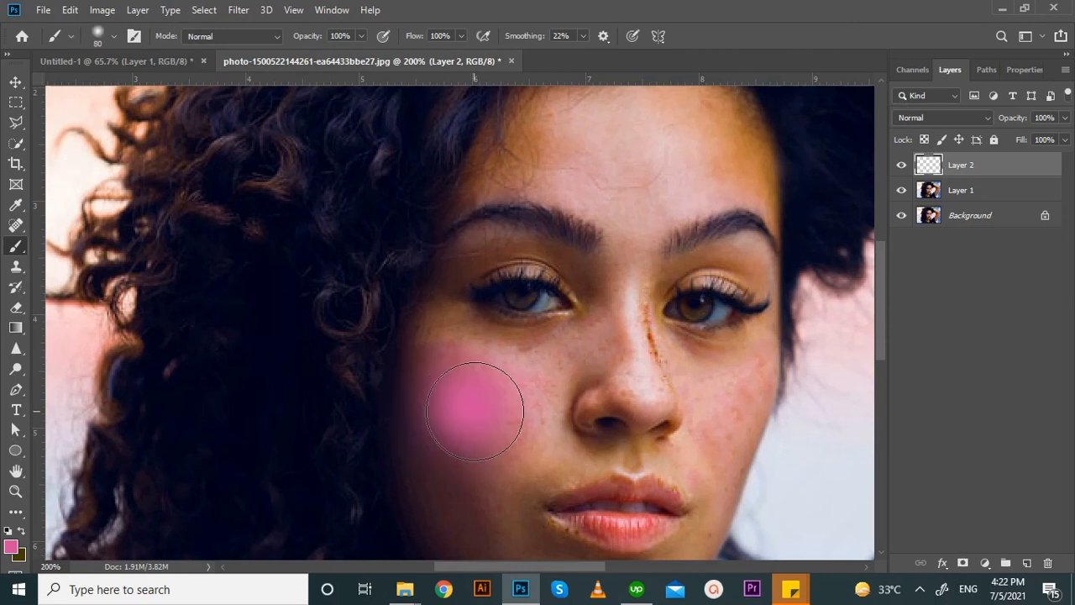
left_click(747, 409)
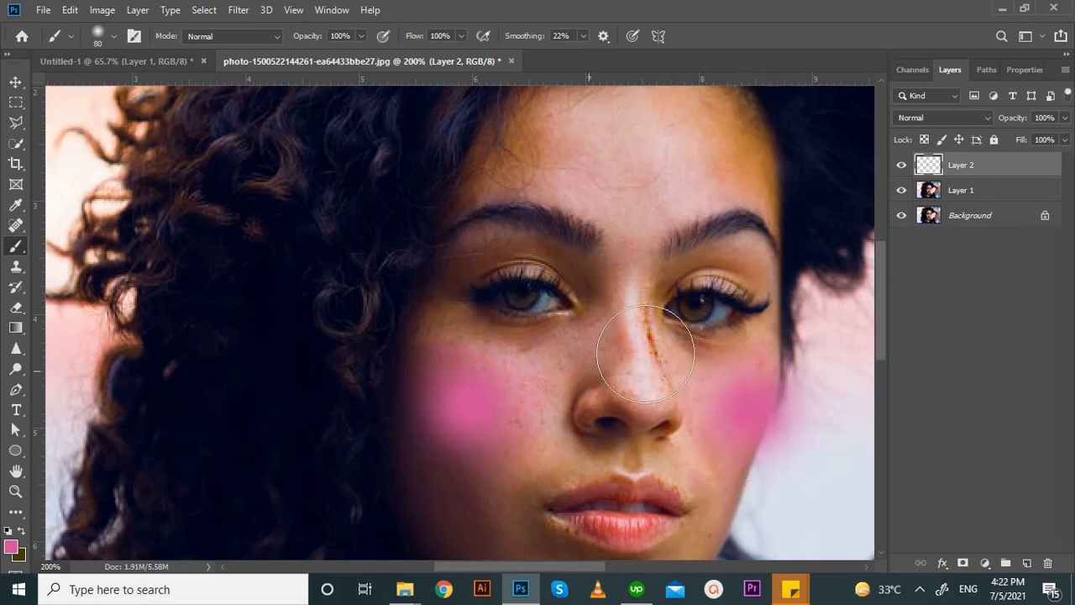
left_click(966, 118)
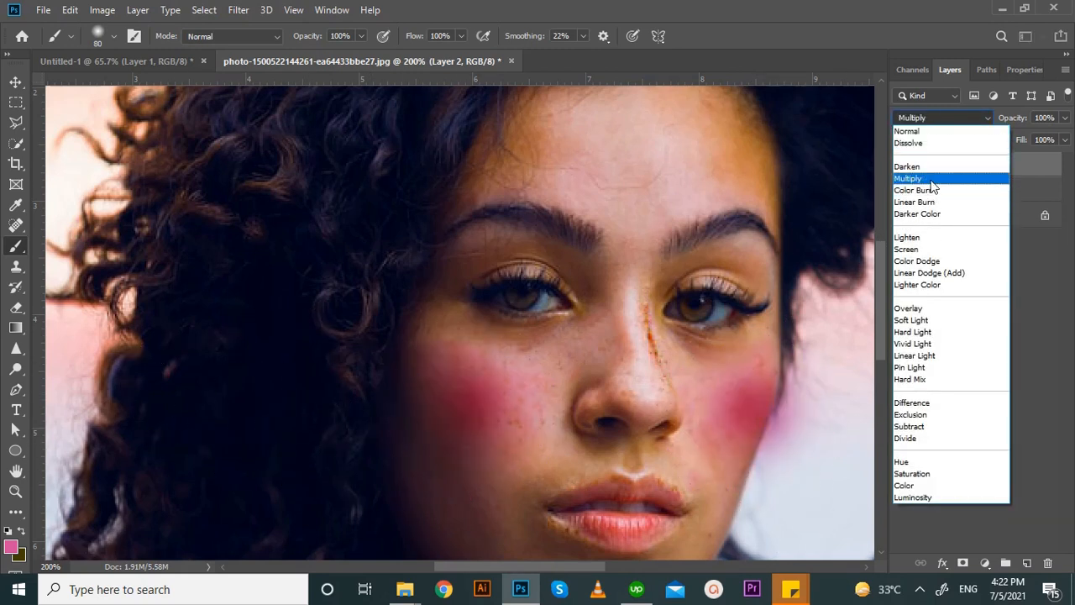
left_click(933, 322)
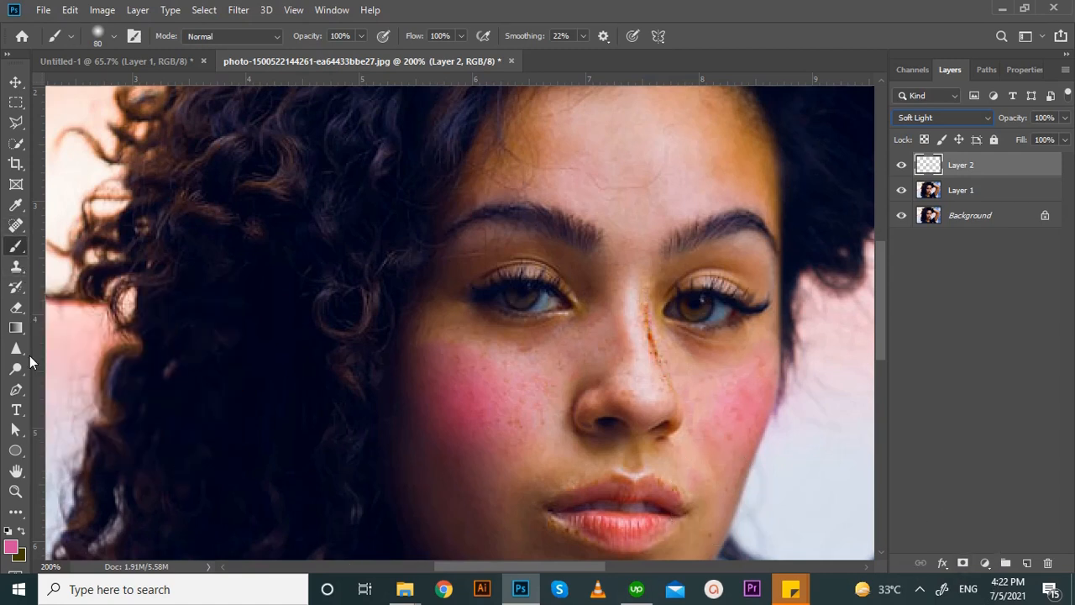
Erase the blush that spills past the edge of the face using a soft round eraser of 50 px
left_click(15, 307)
left_click_drag(338, 348, 350, 333)
key("bracketleft")
key("bracketleft")
key("bracketleft")
key("bracketleft")
key("bracketleft")
key("bracketleft")
key("bracketleft")
key("bracketleft")
key("bracketleft")
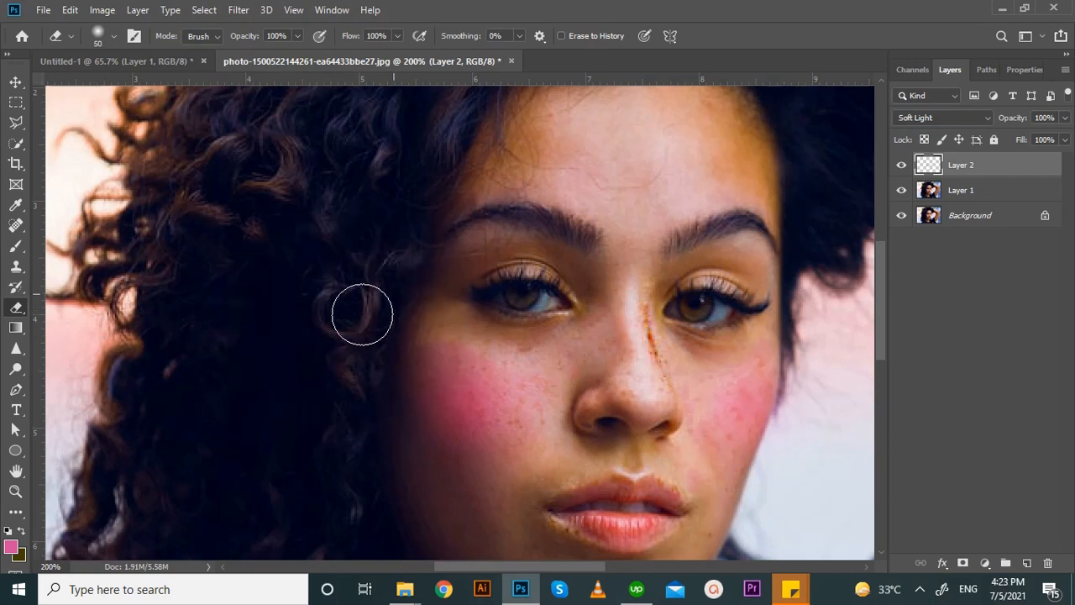
left_click(115, 36)
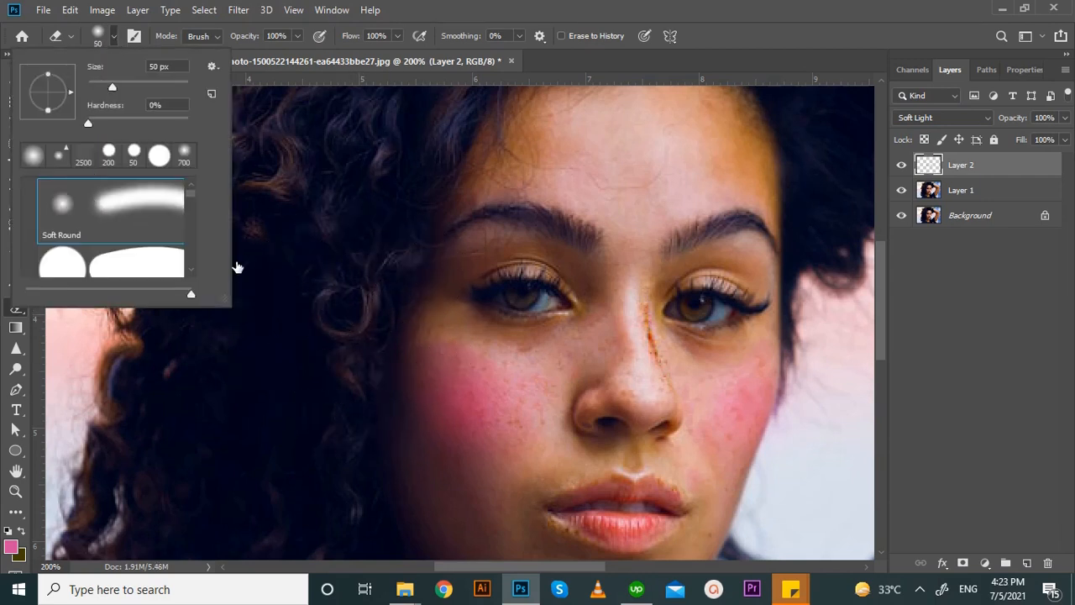
left_click(378, 307)
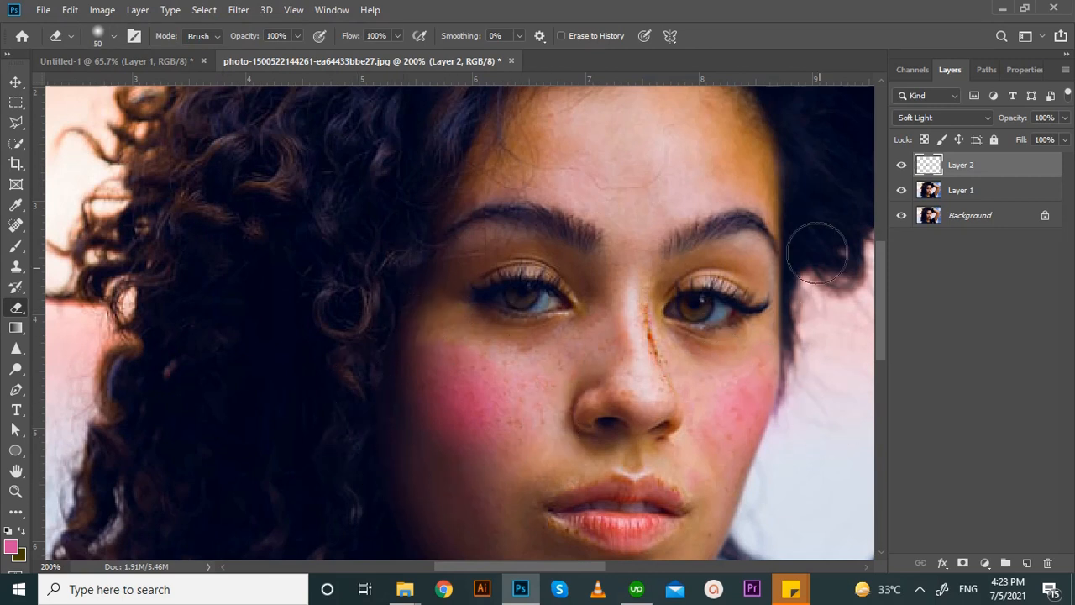
Compare the original face with the retouch and the blush by hiding and reshowing Layer 1 and Layer 2
left_click(901, 192)
left_click(902, 164)
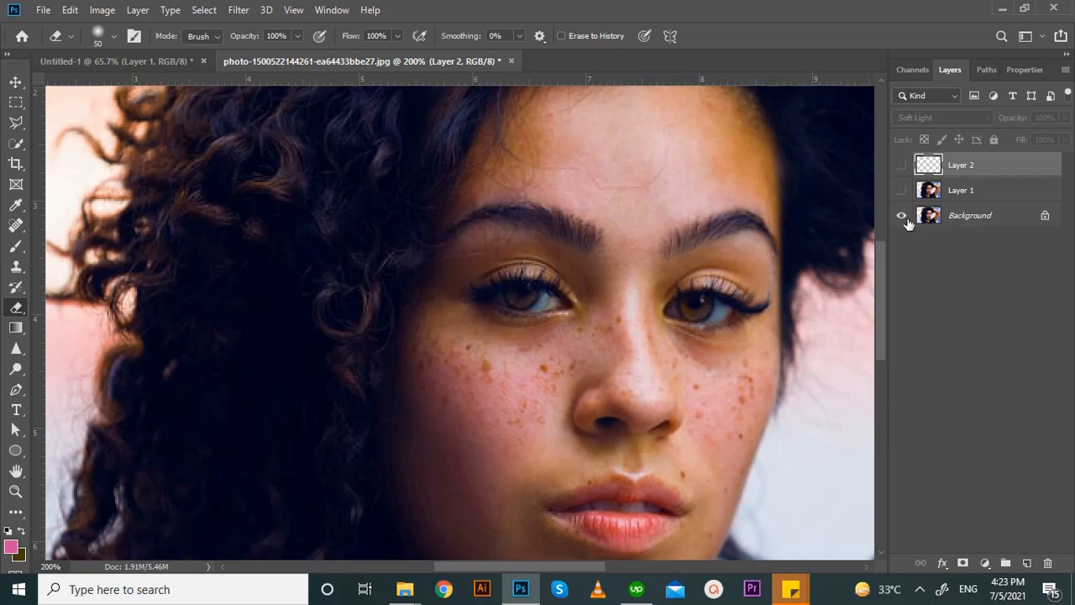
left_click(902, 192)
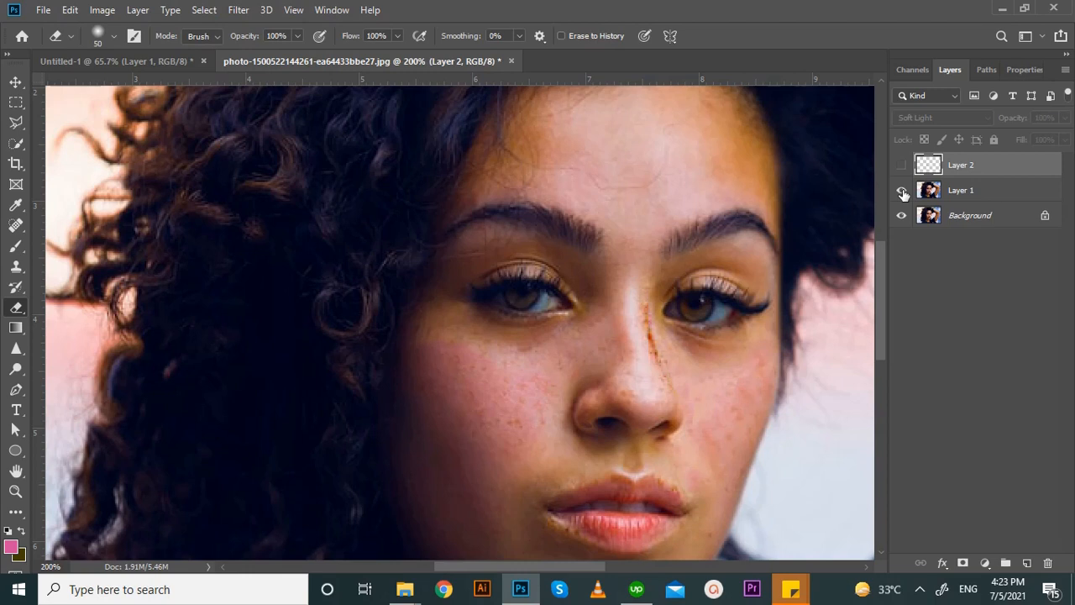
left_click(902, 165)
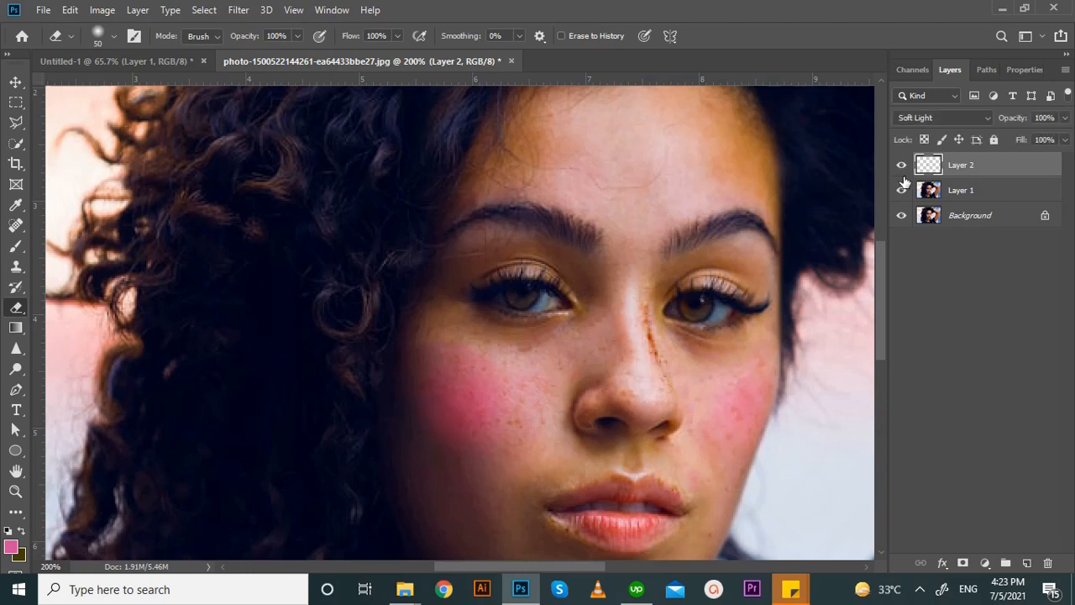
Preview other blend modes, such as Subtract, on the blush layer and leave it at Soft Light
key("z")
left_click(592, 401, "alt")
left_click(644, 500, "alt")
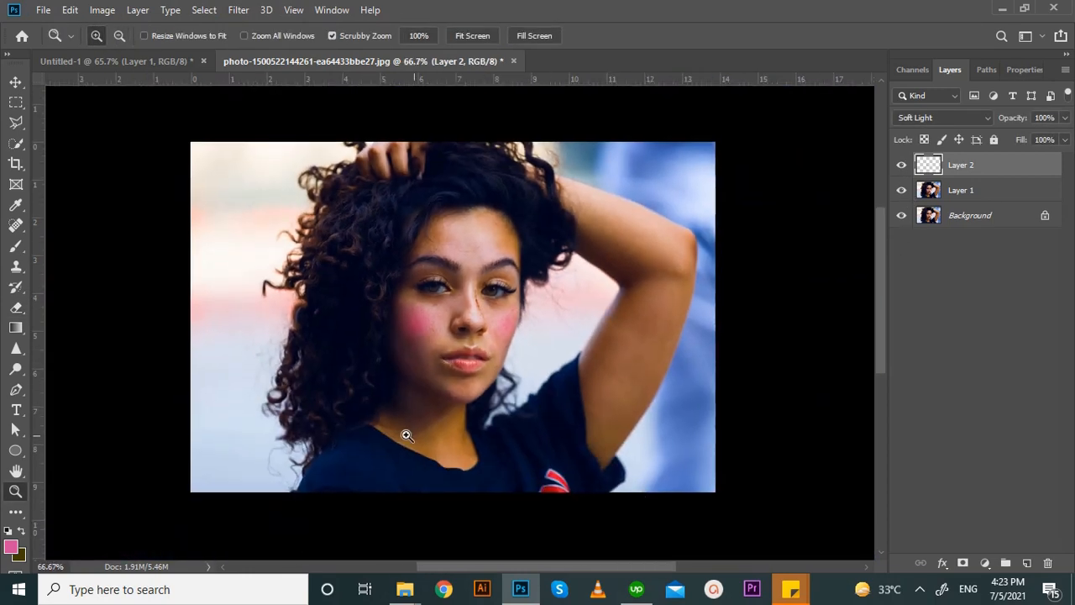
left_click_drag(402, 280, 456, 319)
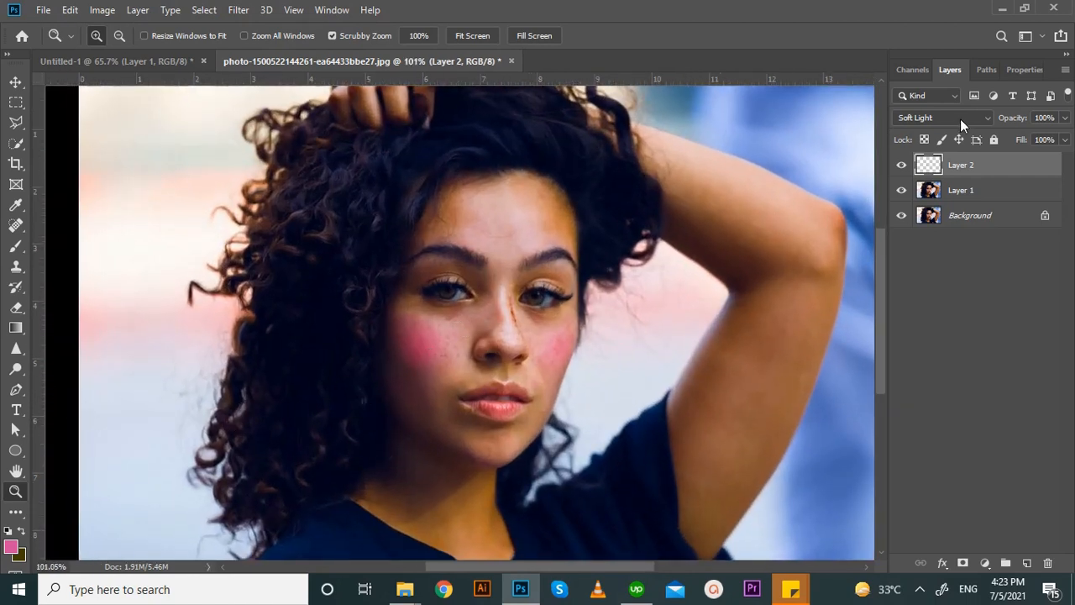
left_click(960, 119)
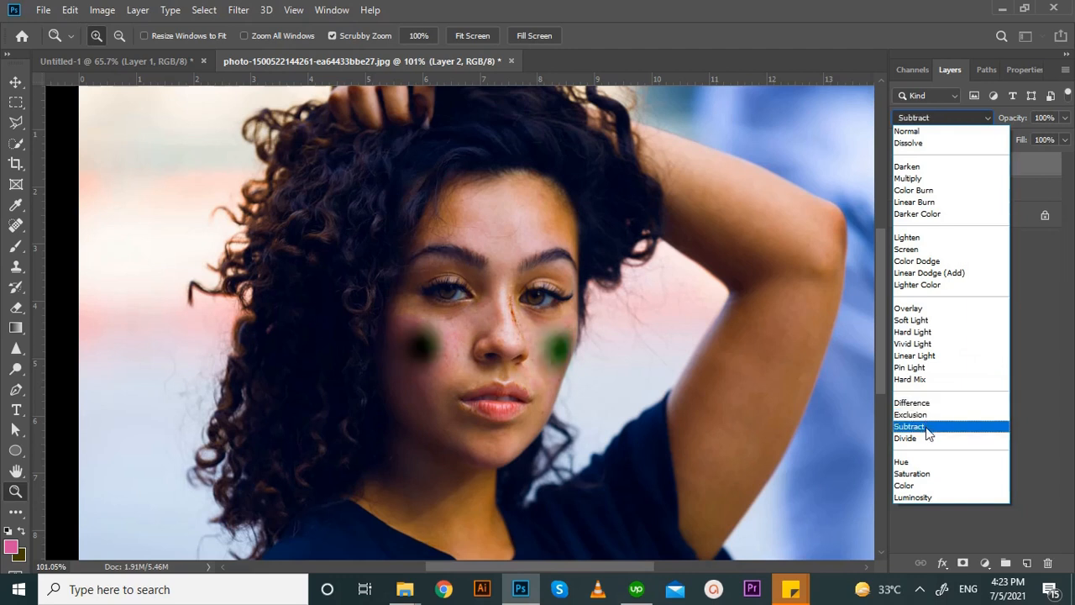
left_click(1018, 378)
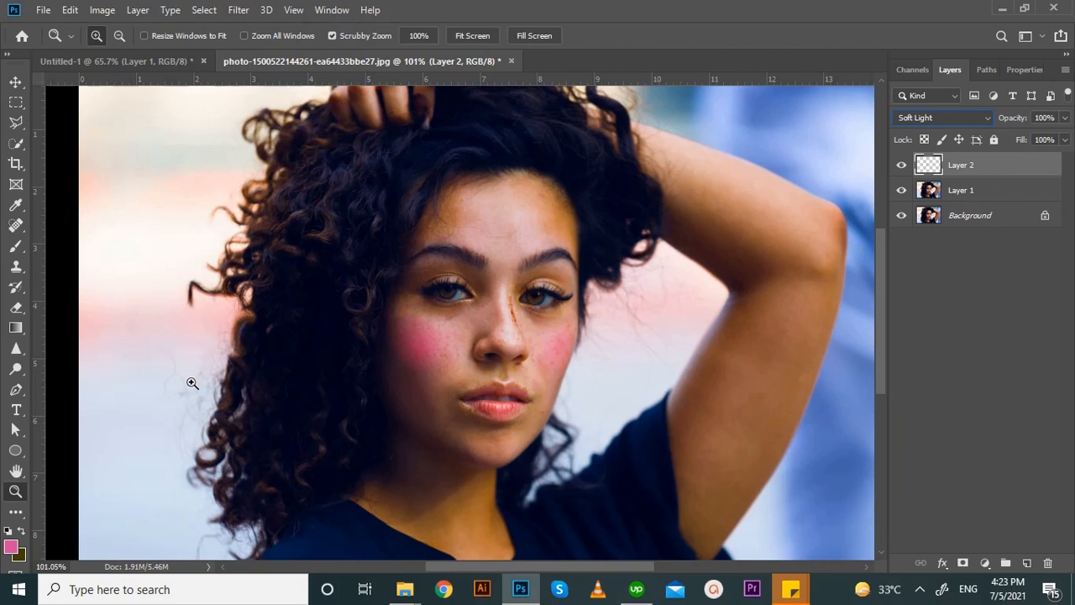
left_click(20, 452)
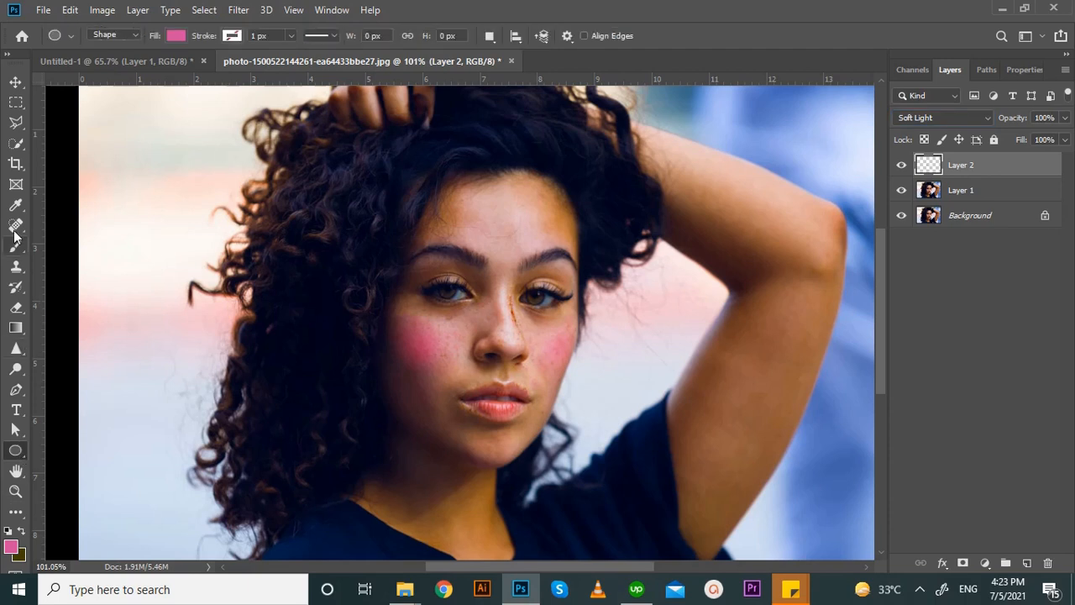
left_click(16, 411)
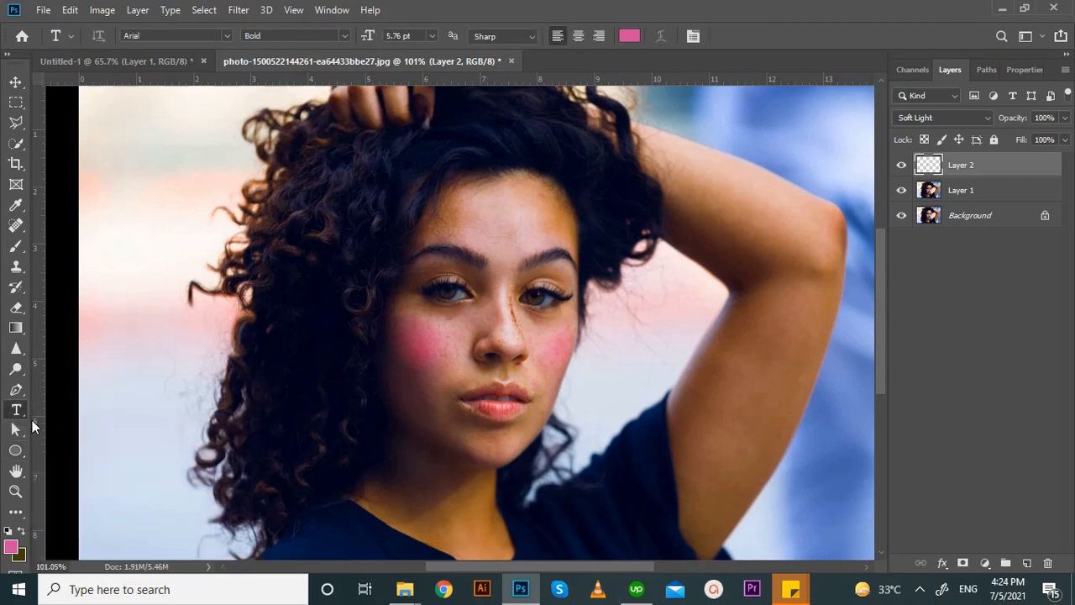
left_click(26, 149)
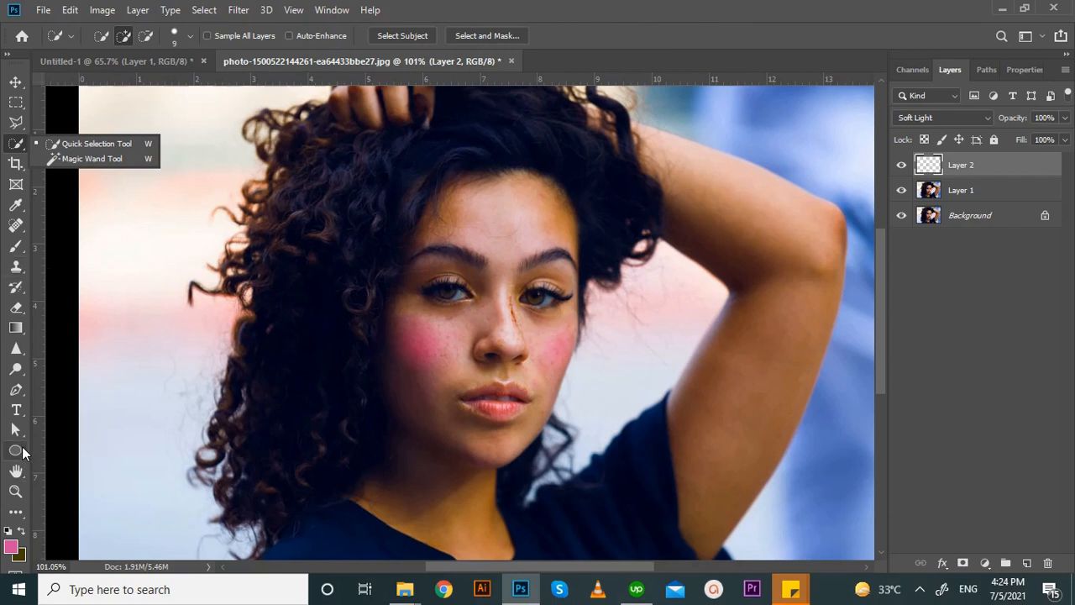
left_click(24, 454)
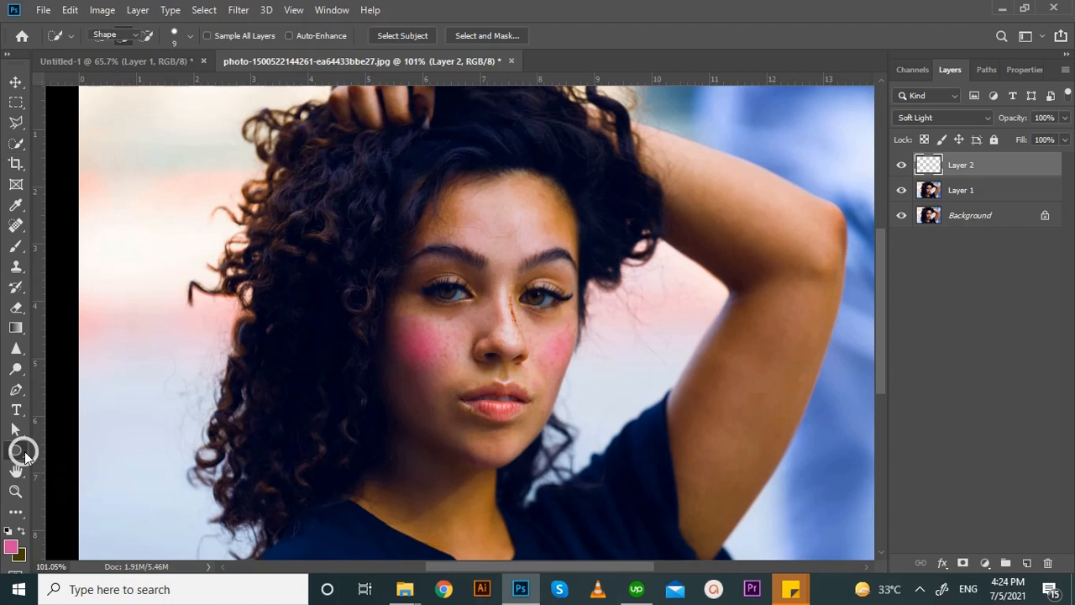
left_click(25, 370)
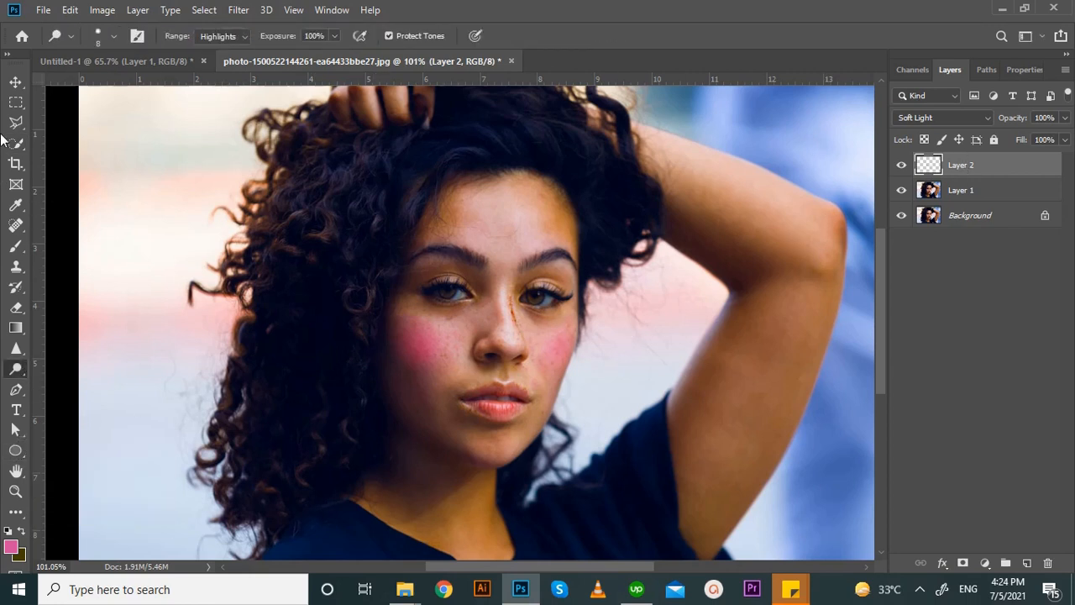
left_click(16, 348)
left_click(961, 190)
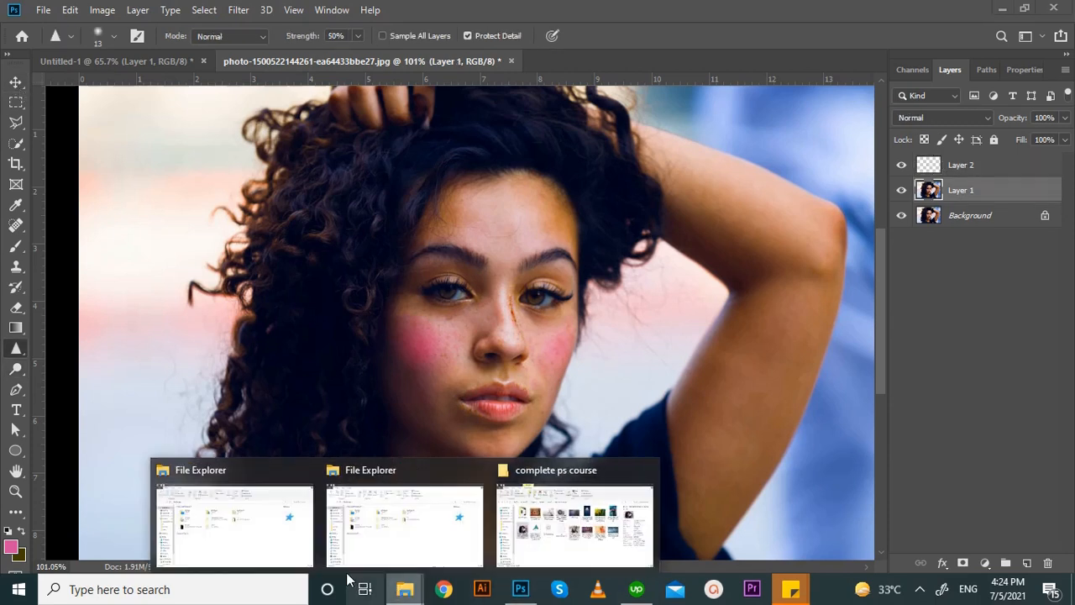
Open af8d63a477078732b79ff9d9fc60873f.jpg and stylish-man-posing-plain-background_23-2148323694.jpg from the complete ps course folder in File Explorer as separate Photoshop documents
left_click(521, 512)
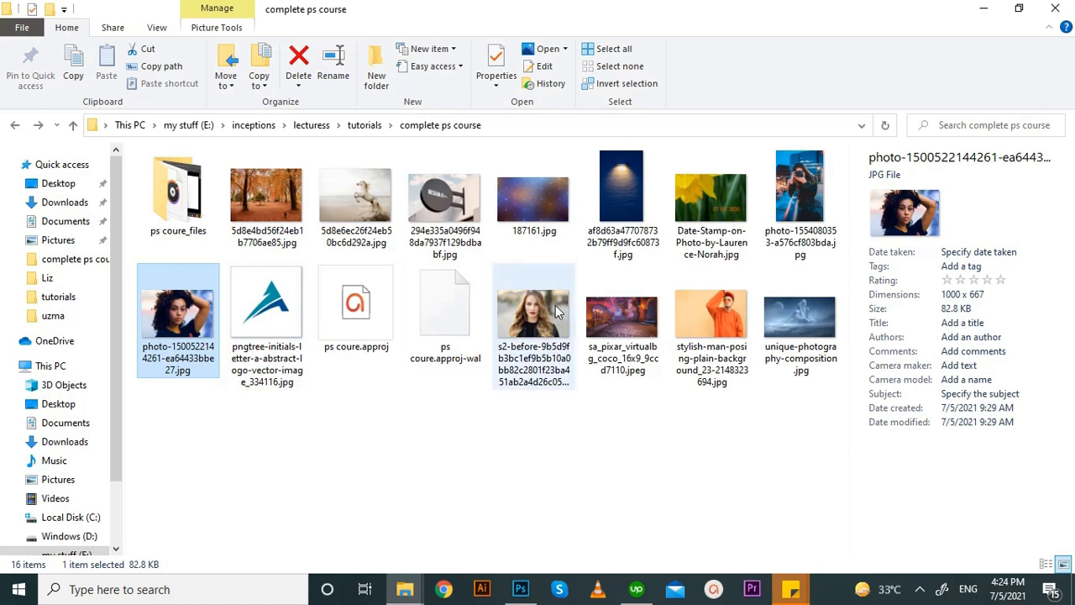
left_click_drag(600, 223, 629, 62)
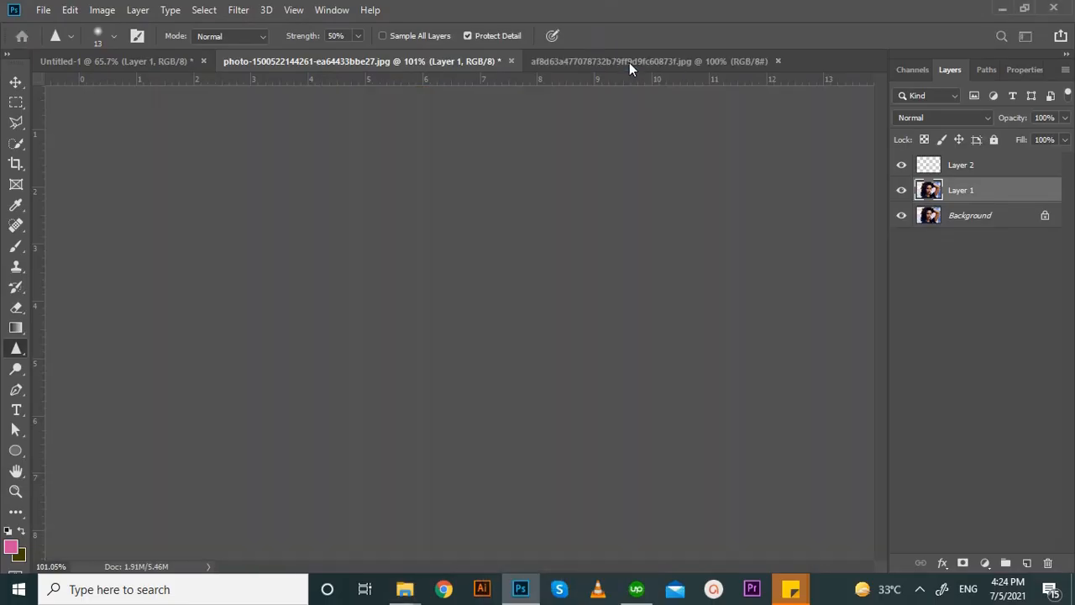
left_click(405, 592)
left_click(623, 523)
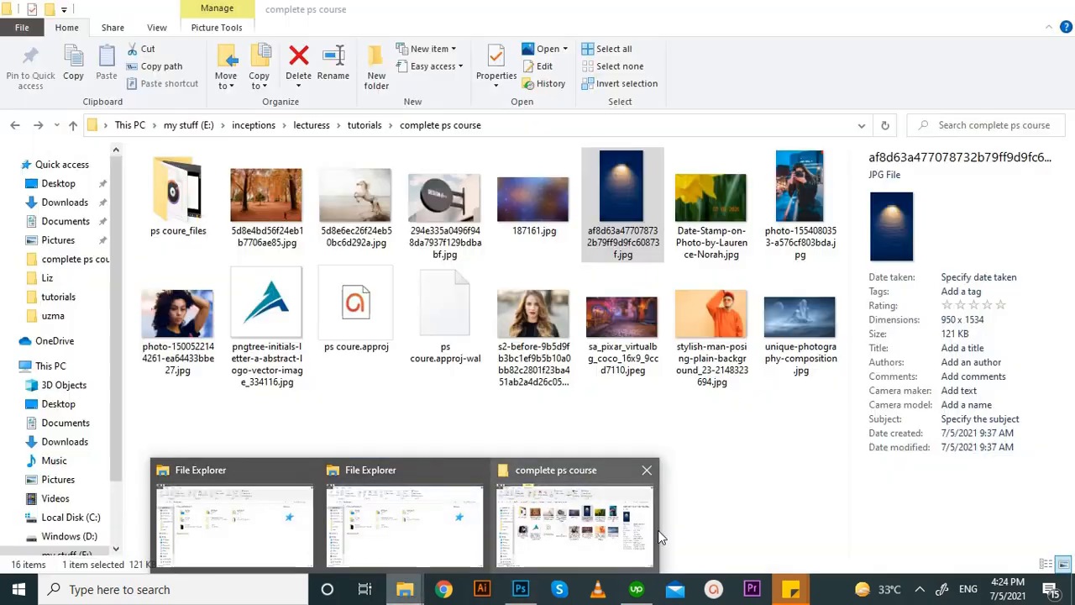
left_click_drag(732, 334, 517, 395)
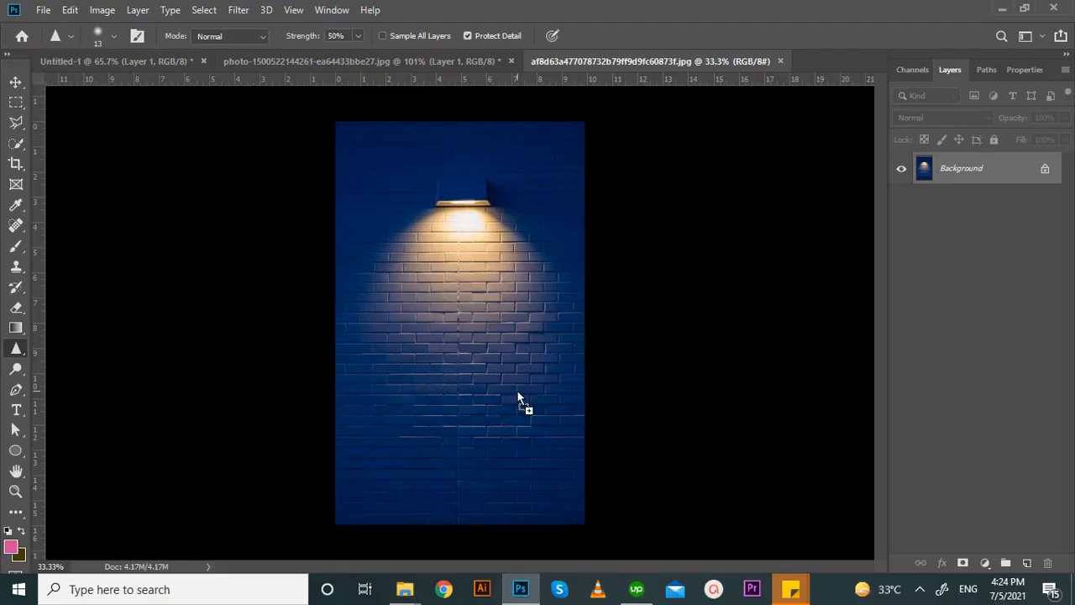
left_click_drag(882, 72, 858, 68)
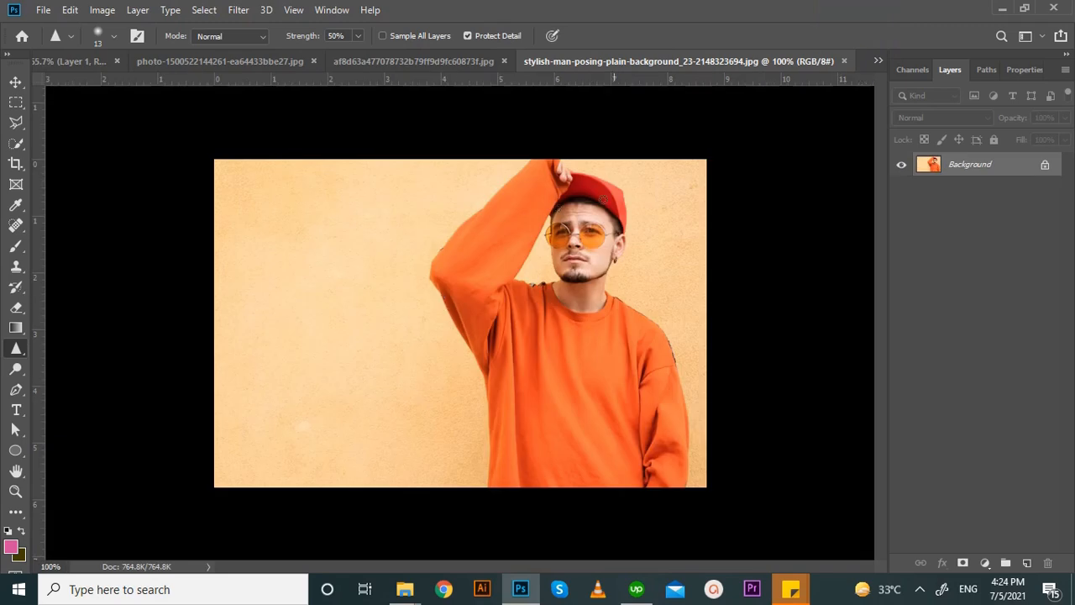
Convert the Background of the stylish-man photo into an editable layer named Layer 0 and duplicate it
double_click(978, 171)
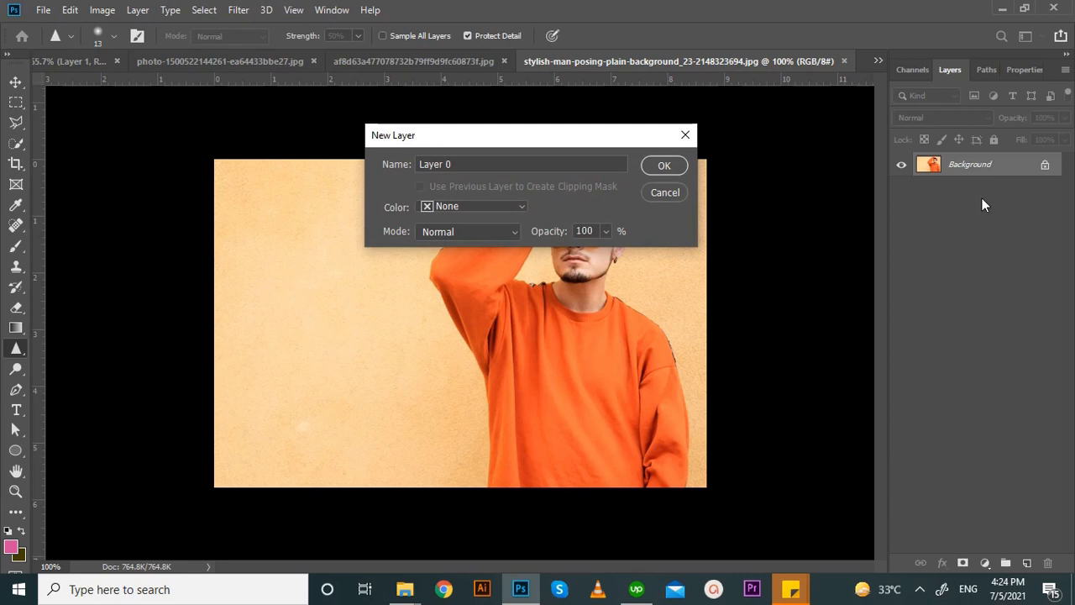
left_click(664, 165)
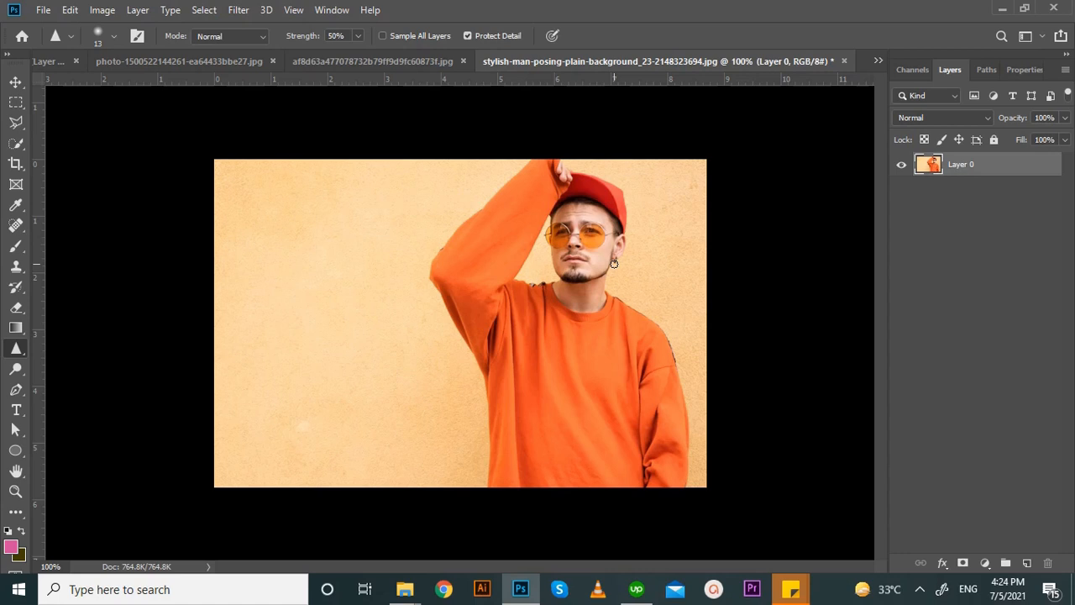
key("ctrl+j")
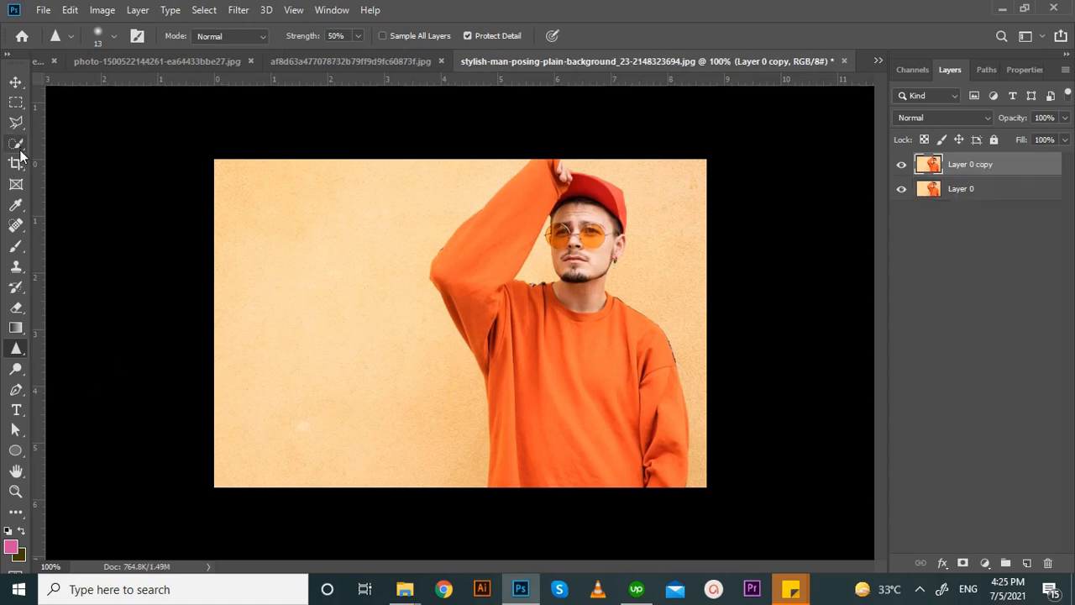
Select the plain wall on both sides of the man using the Magic Wand with tolerance 30, adding the missed areas
left_click_drag(19, 150, 62, 159)
left_click(372, 363)
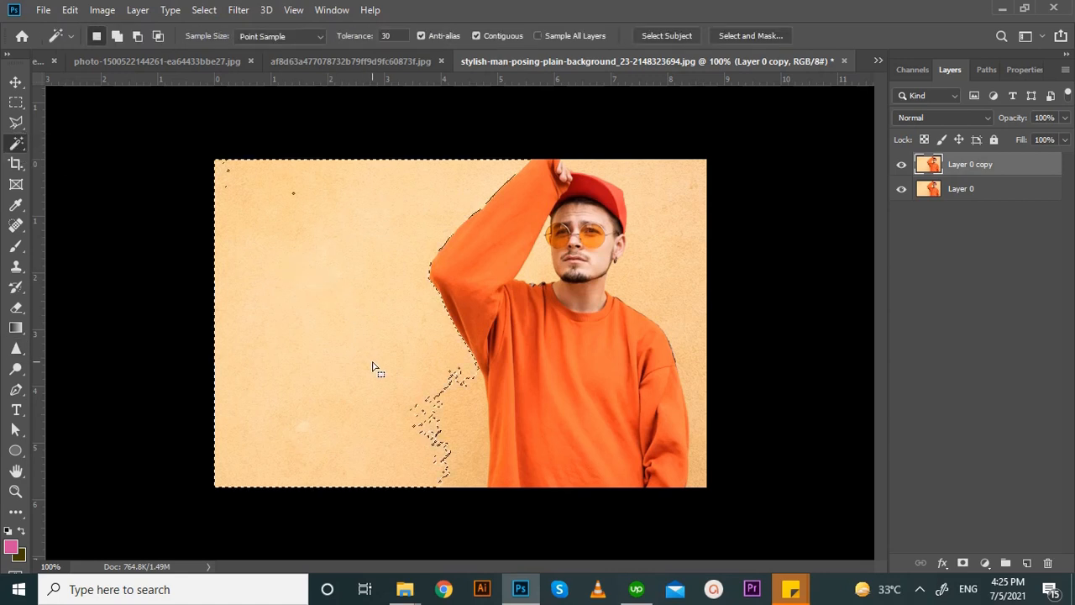
left_click(467, 430, "shift")
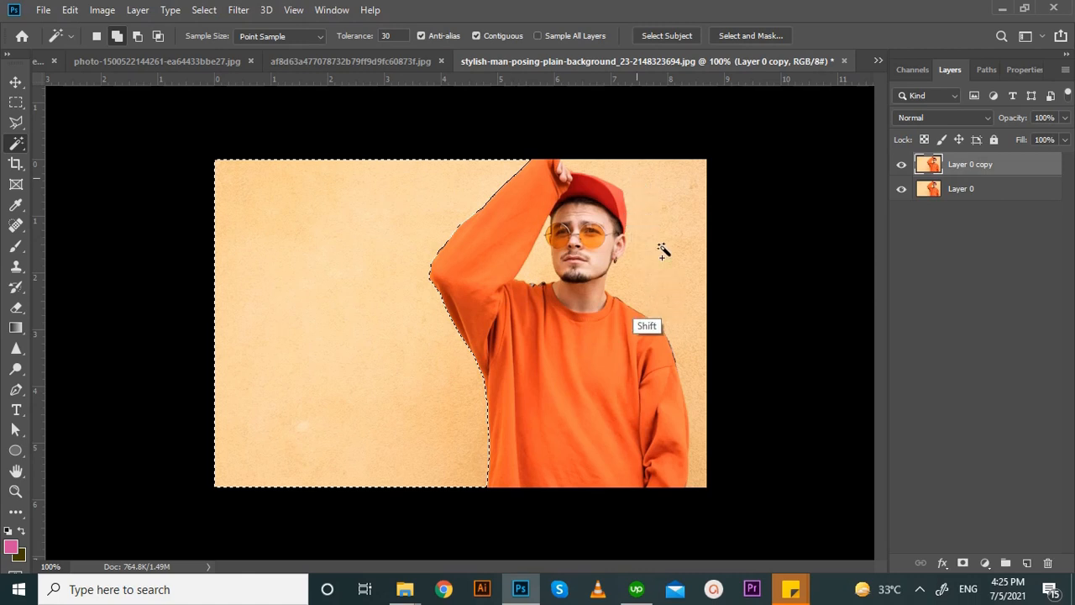
left_click(637, 296, "shift")
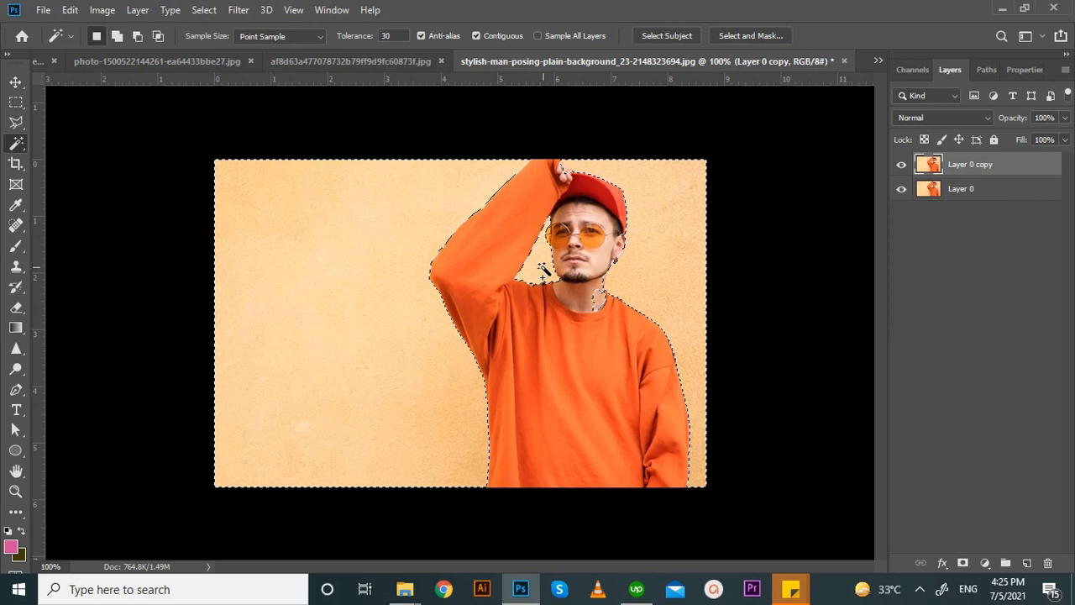
Subtract the wrongly included neck area from the wall selection with the Quick Selection tool
key("z")
left_click(618, 315)
left_click_drag(618, 315, 660, 344)
key("h")
left_click_drag(647, 305, 384, 300)
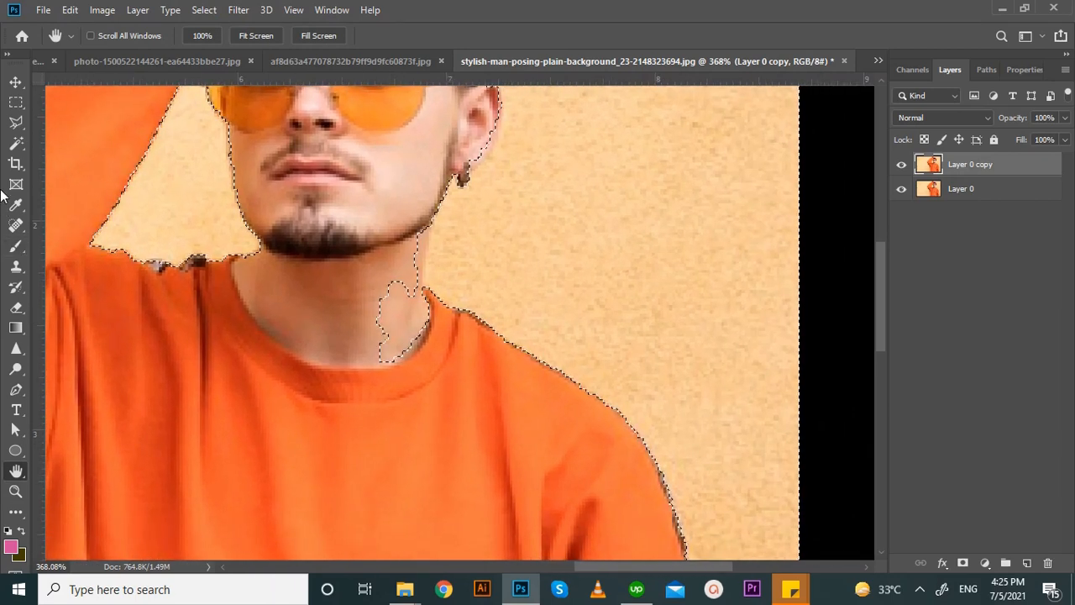
left_click(19, 147)
left_click(67, 143)
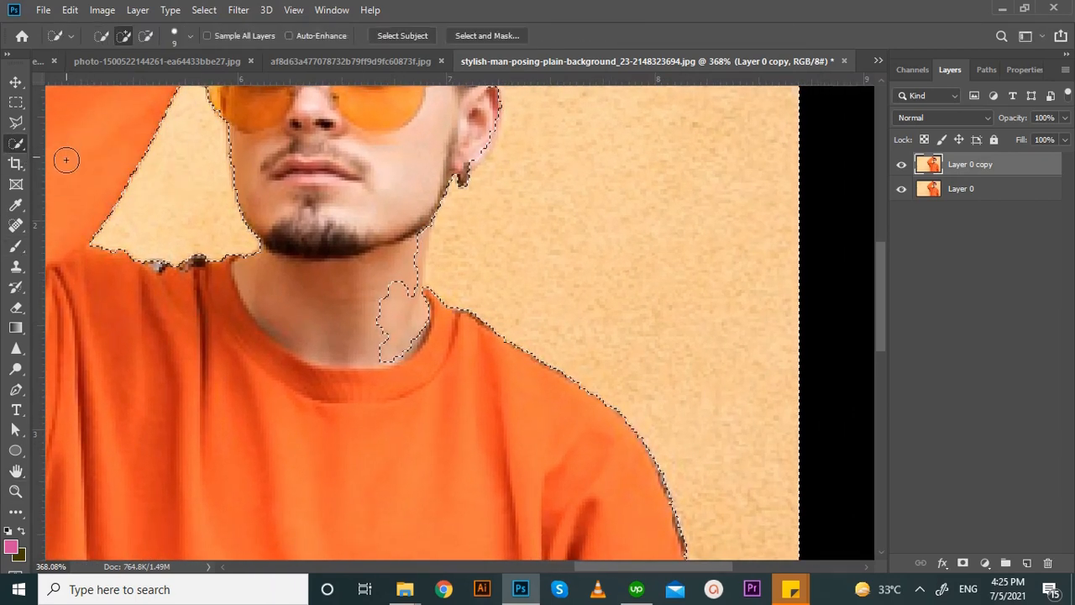
left_click(392, 285, "alt")
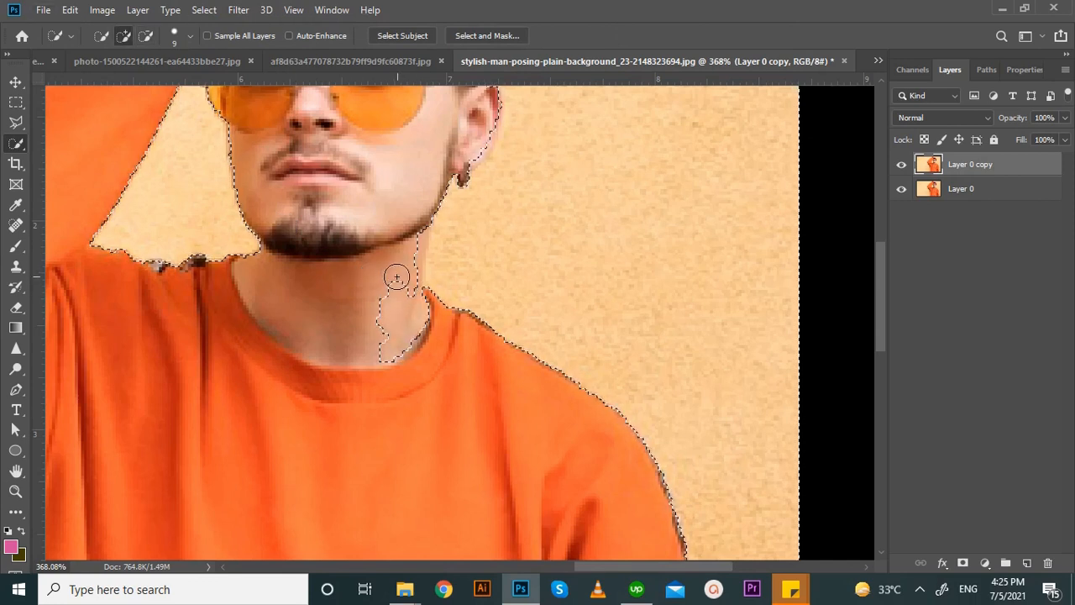
left_click(380, 282, "alt")
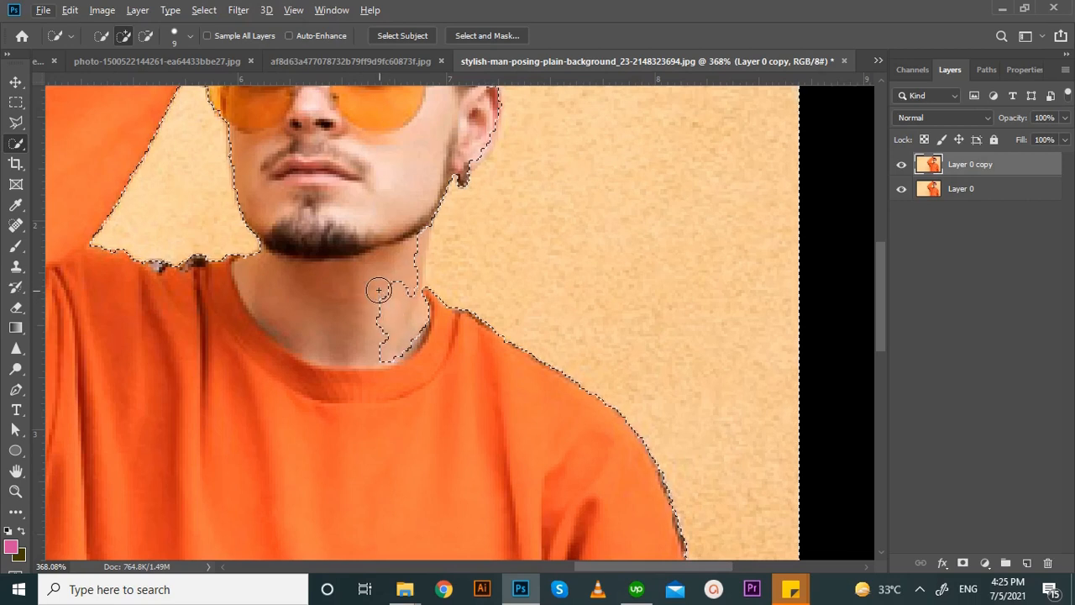
key("alt")
mouse_move(392, 319)
left_mouse_down()
mouse_move(401, 291)
mouse_move(392, 233)
mouse_move(411, 231)
left_mouse_up()
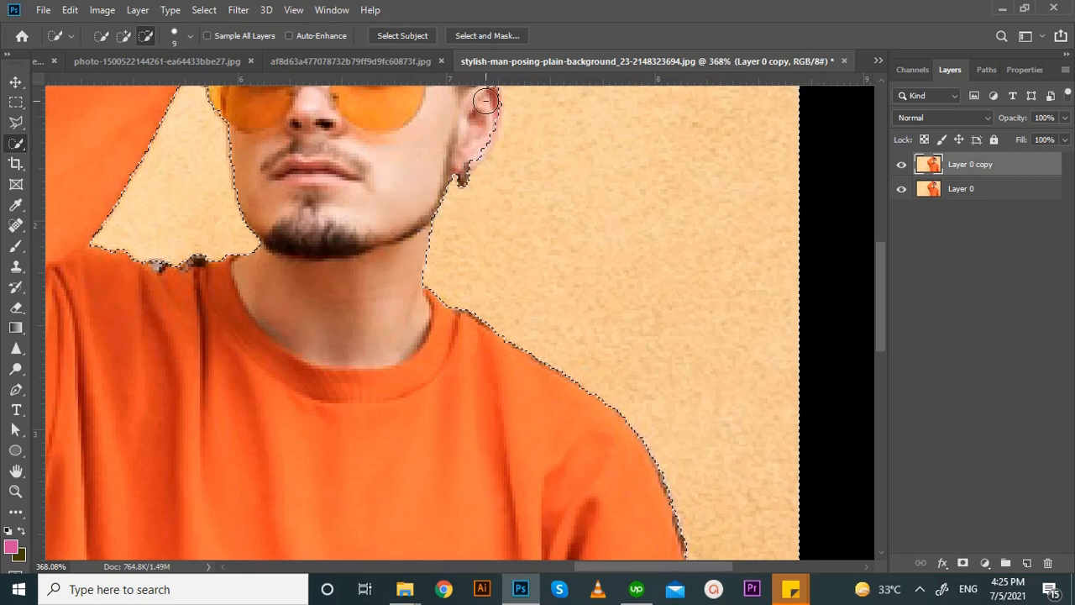
Subtract the edge of the man's ear from the wall selection with the Quick Selection tool
left_click_drag(486, 108, 475, 133)
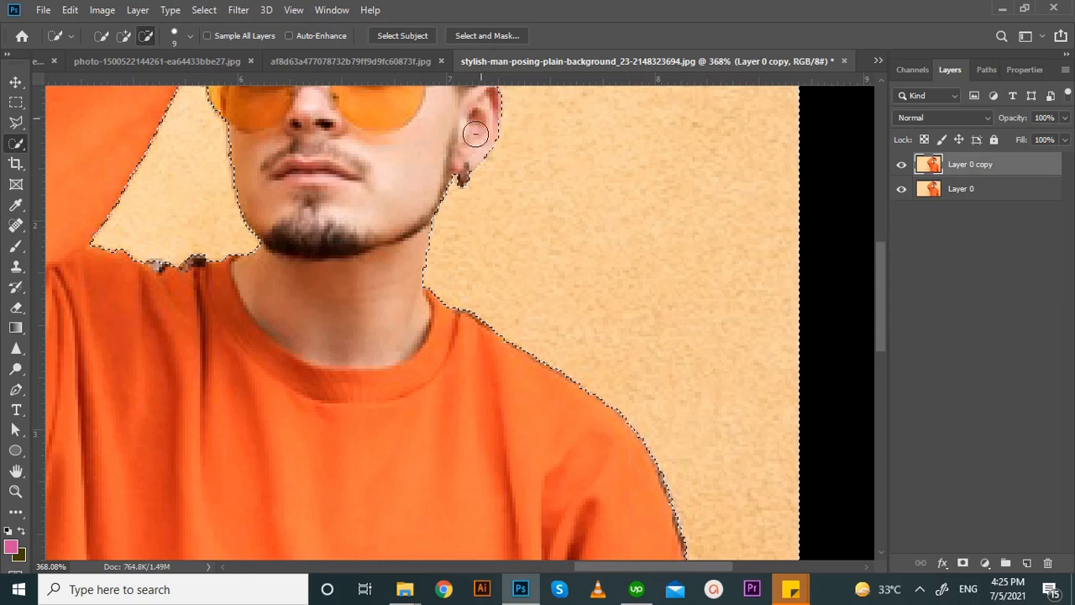
left_click(491, 95, "alt")
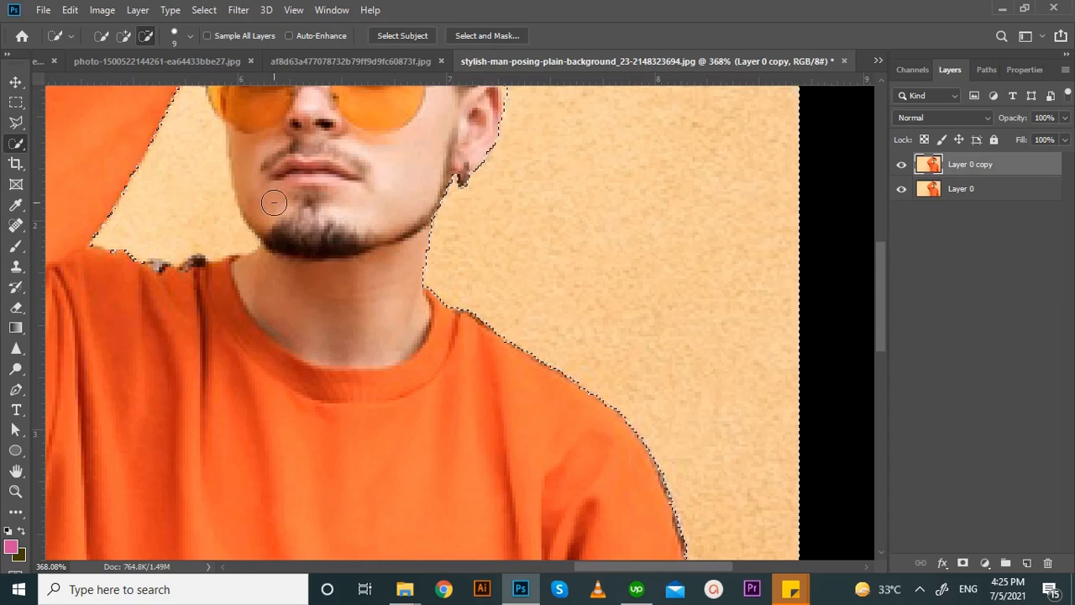
key("space")
left_click_drag(542, 334, 595, 445)
key("alt")
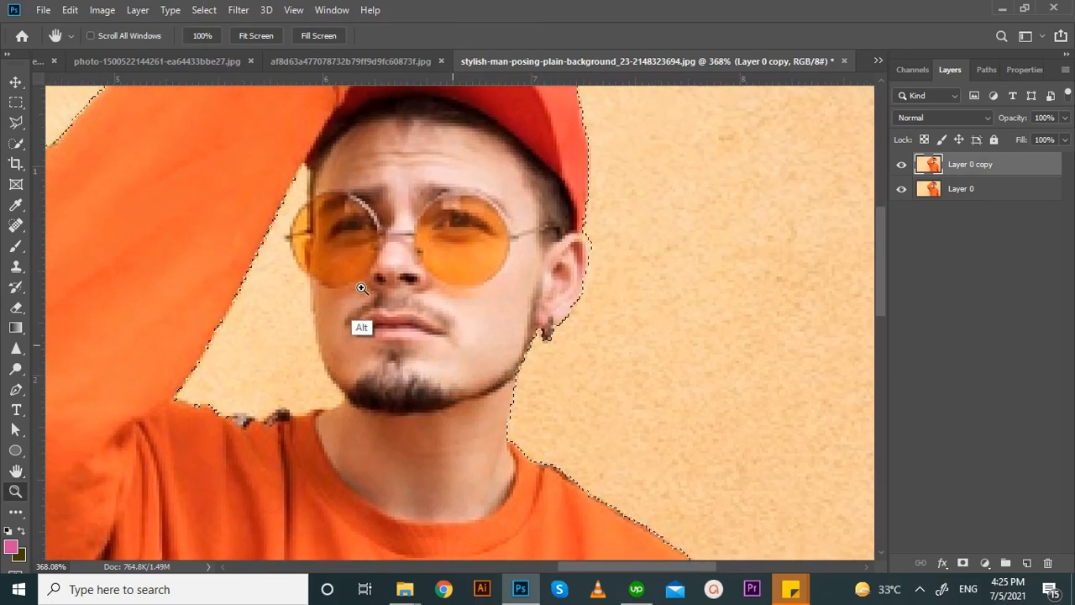
key("space")
left_click(358, 364, "alt")
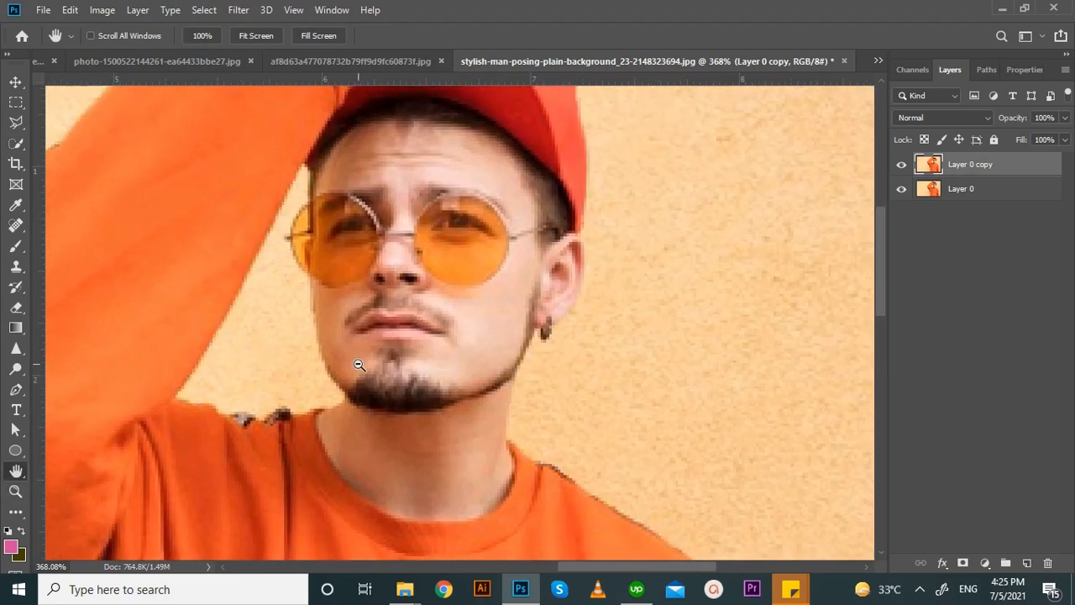
left_click(359, 364, "alt")
Hide Layer 0 and delete the selected wall from Layer 0 copy
left_click(901, 188)
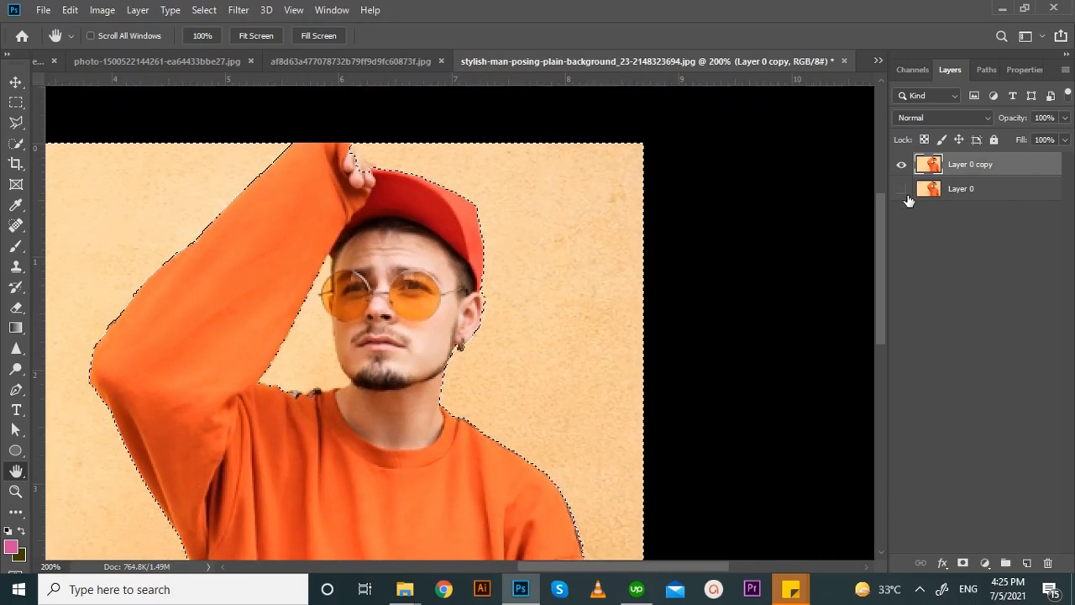
left_click(537, 307, "alt")
left_click(532, 341, "alt")
left_click(536, 348, "alt")
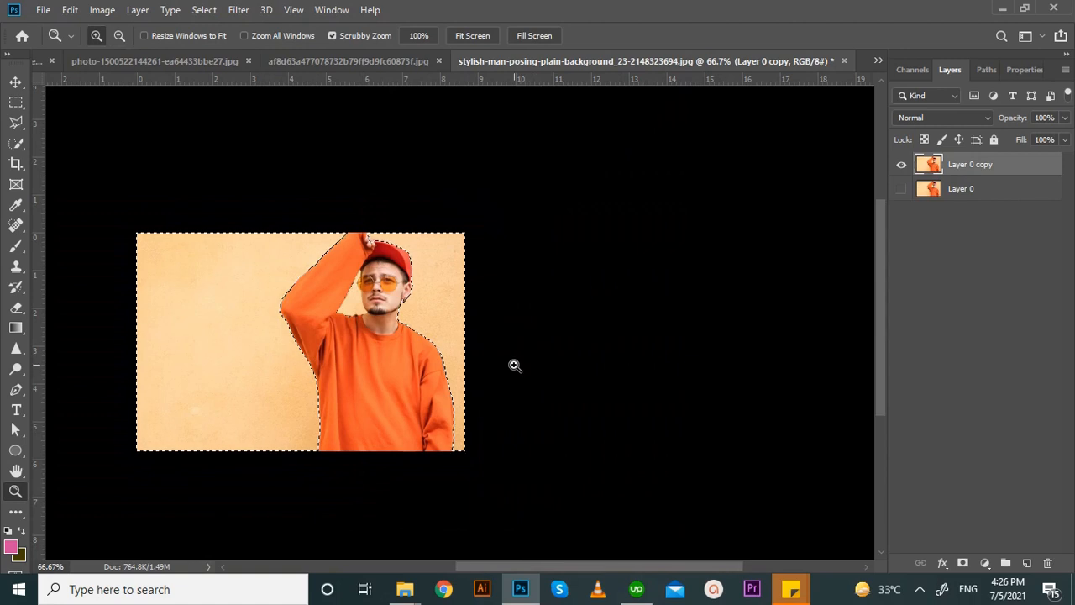
key("Delete")
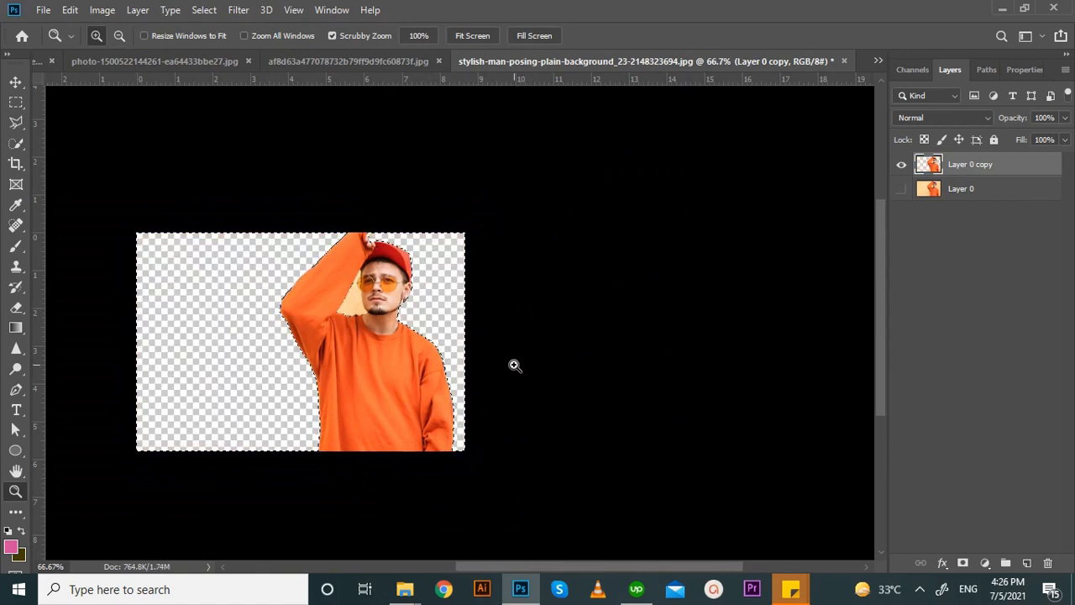
Select the leftover wall between the raised arm and the face with the Magic Wand and delete it
left_click_drag(312, 277, 456, 422)
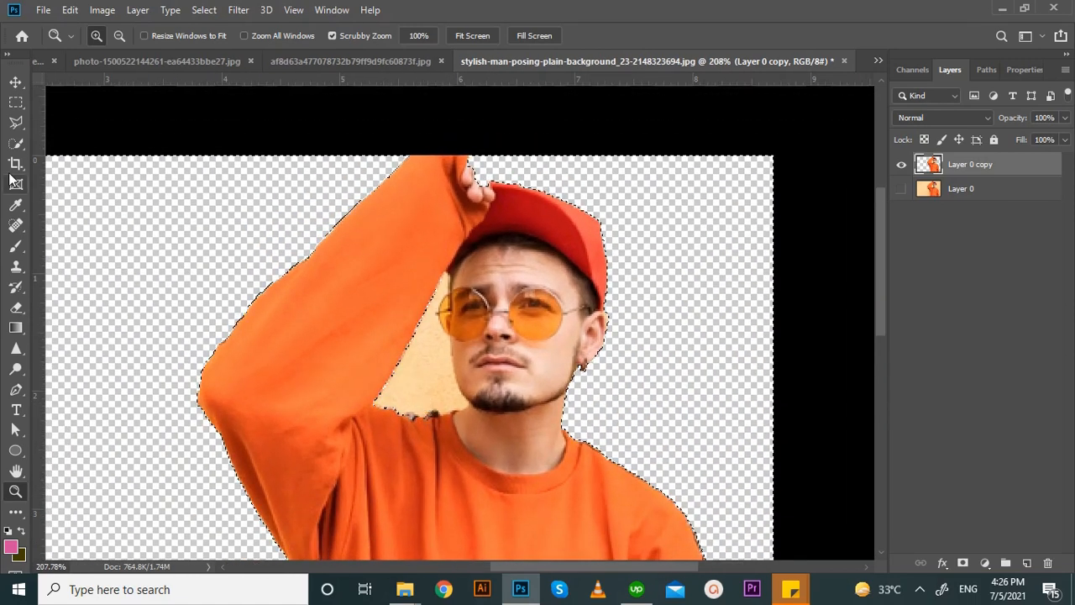
left_click(20, 146)
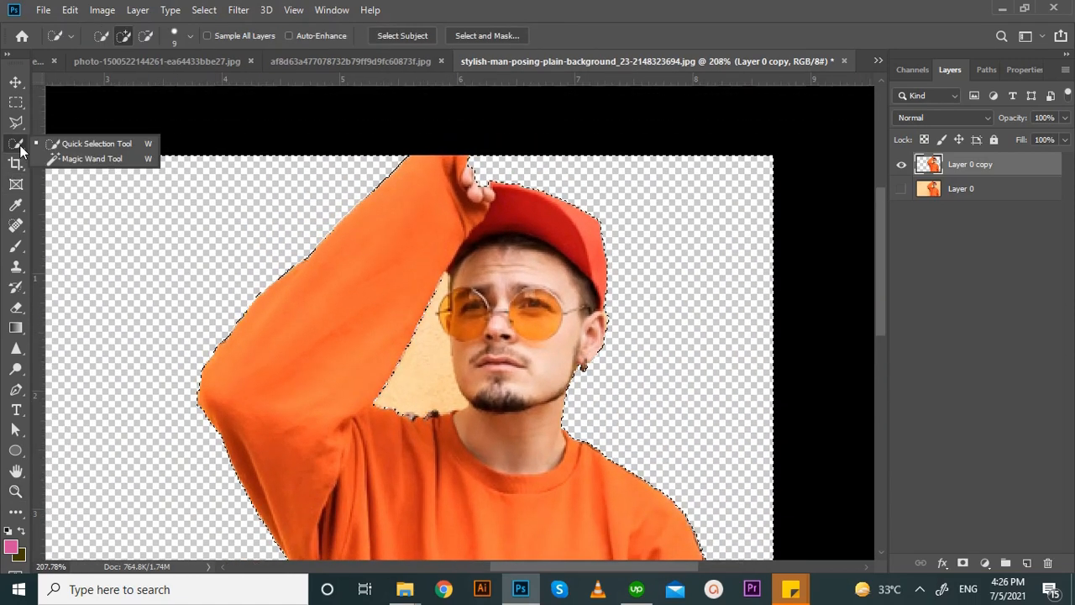
left_click(76, 159)
left_click(428, 385)
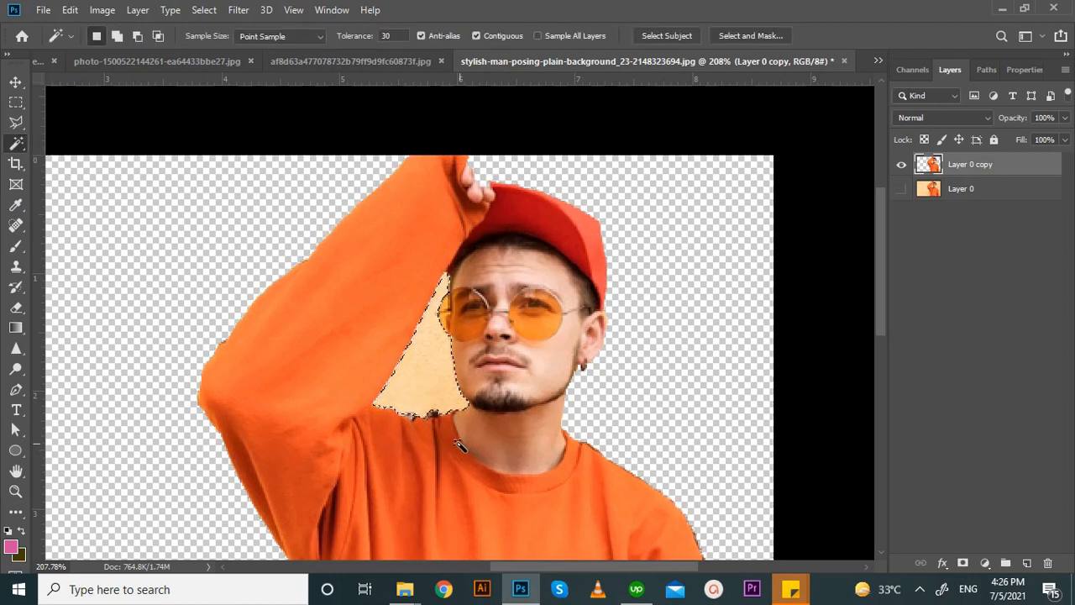
key("Delete")
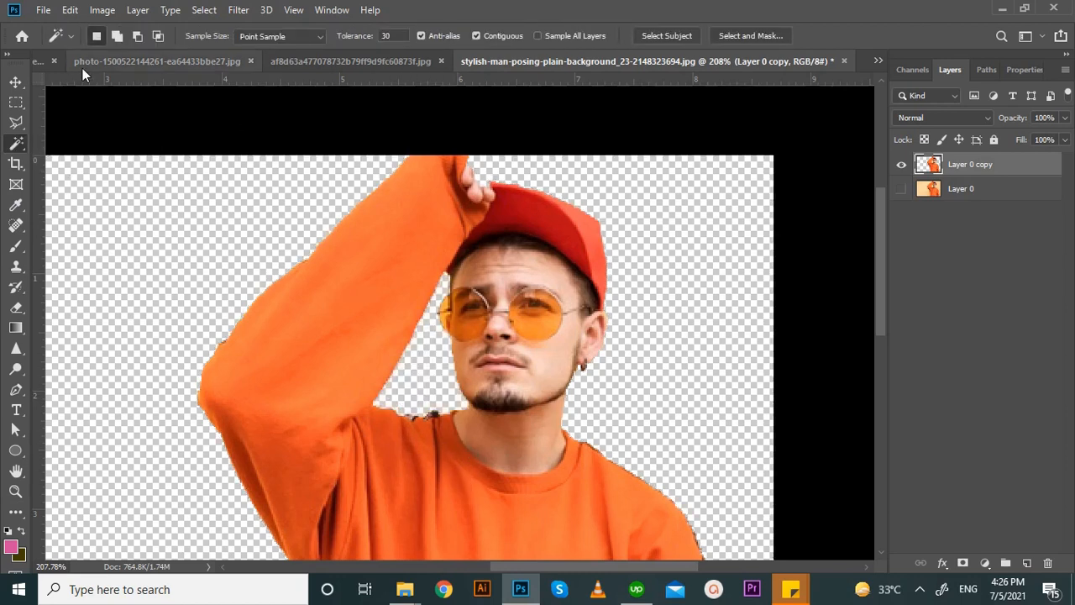
Copy the cut-out man into the blue brick wall document af8d63a477078732b79ff9d9fc60873f.jpg with the Move tool
key("v")
key("z")
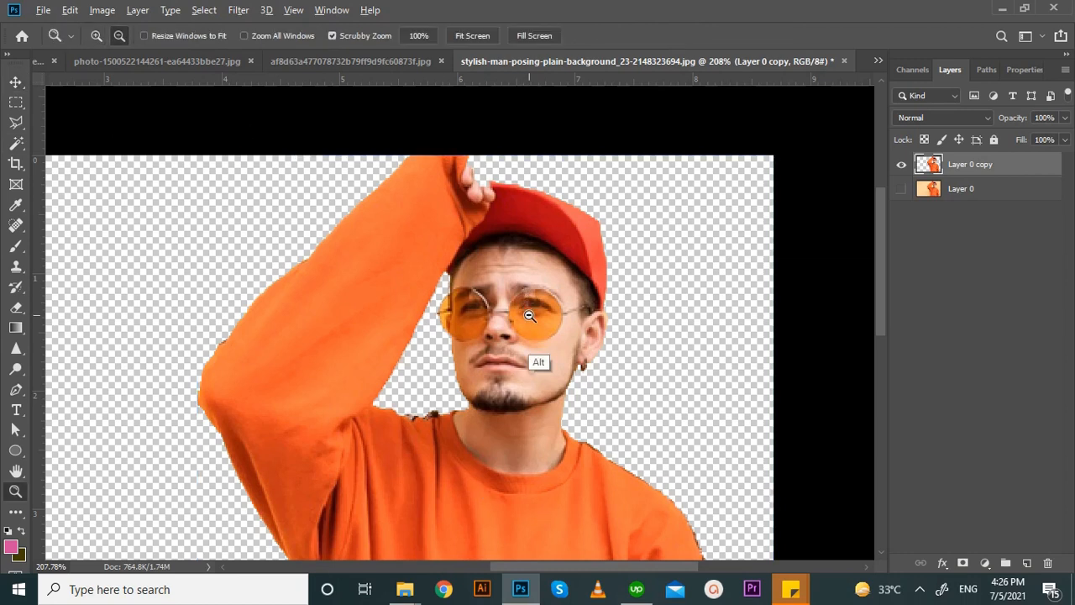
left_click(529, 352, "alt")
key("alt")
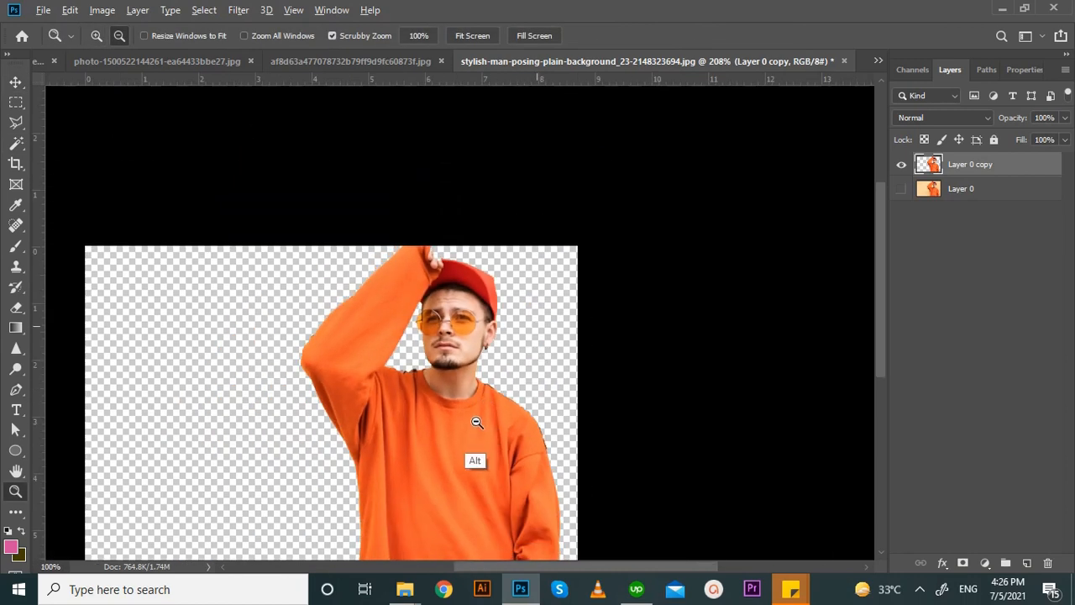
left_click(455, 317, "alt")
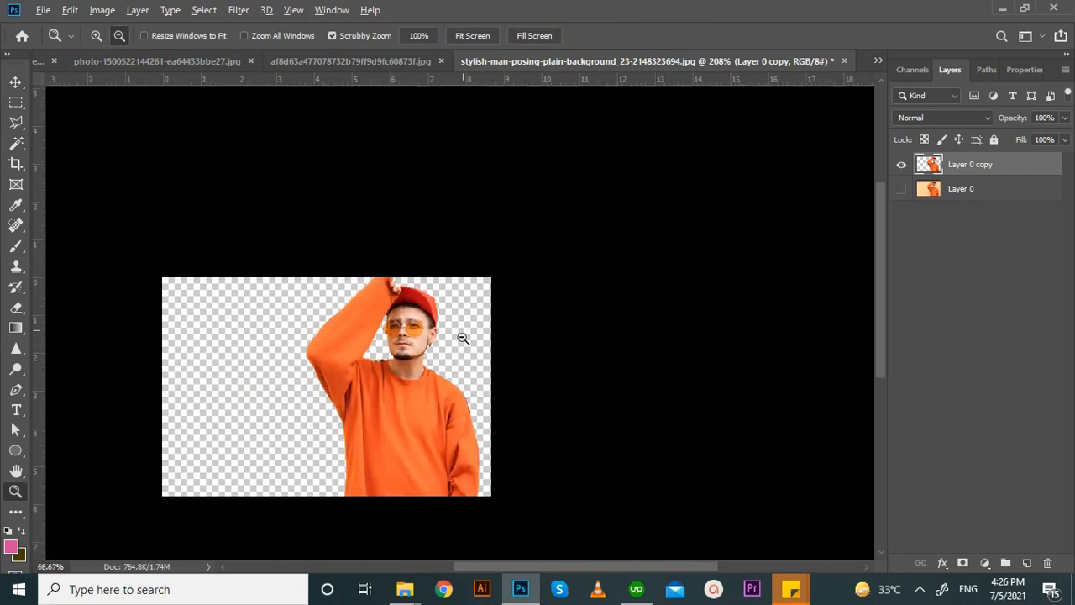
key("ctrl+plus")
key("ctrl+plus")
key("ctrl+plus")
key("ctrl+plus")
left_click(463, 339, "ctrl")
key("ctrl+minus")
key("ctrl+minus")
key("ctrl+minus")
key("ctrl+minus")
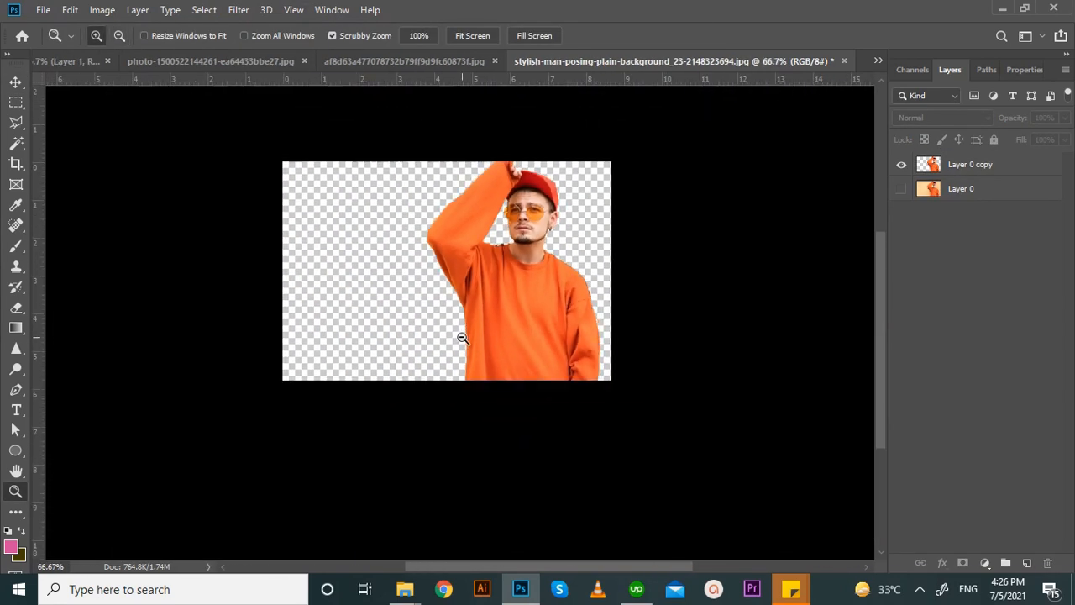
key("v")
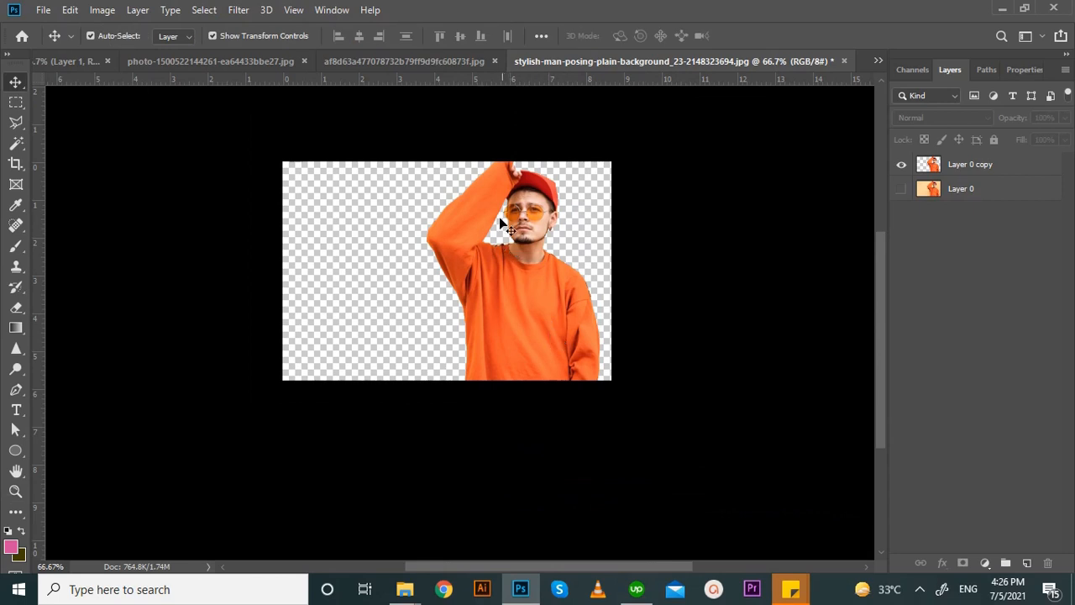
left_click_drag(520, 220, 516, 488)
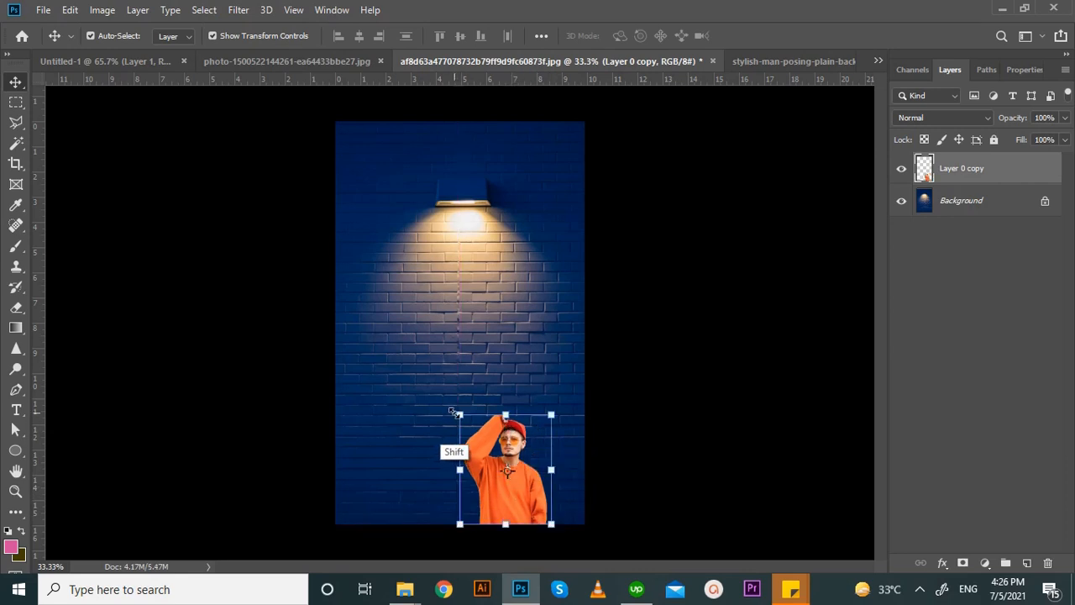
Scale the man up proportionally to fill the lower part of the brick wall below the lamp, and apply the transform
left_click_drag(439, 399, 362, 309)
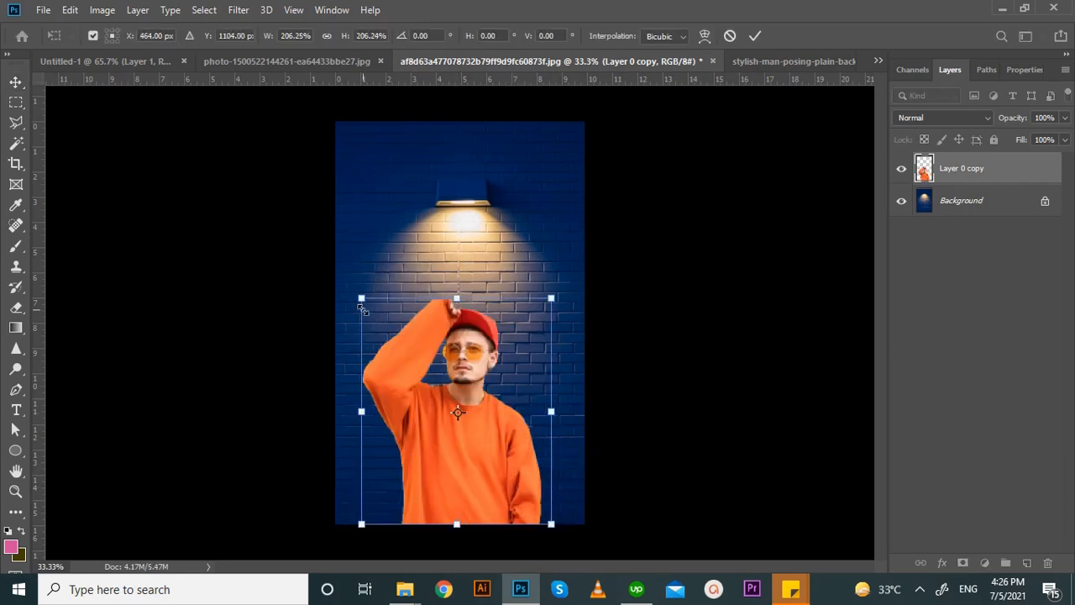
left_click_drag(551, 298, 596, 246)
left_click_drag(483, 330, 494, 329)
key("Return")
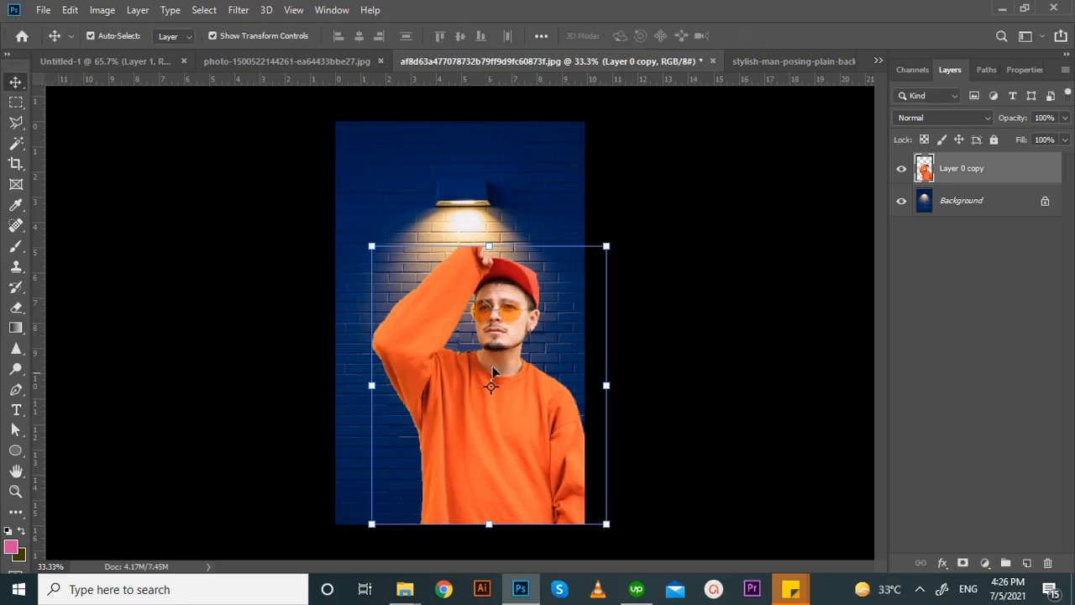
left_click(601, 277)
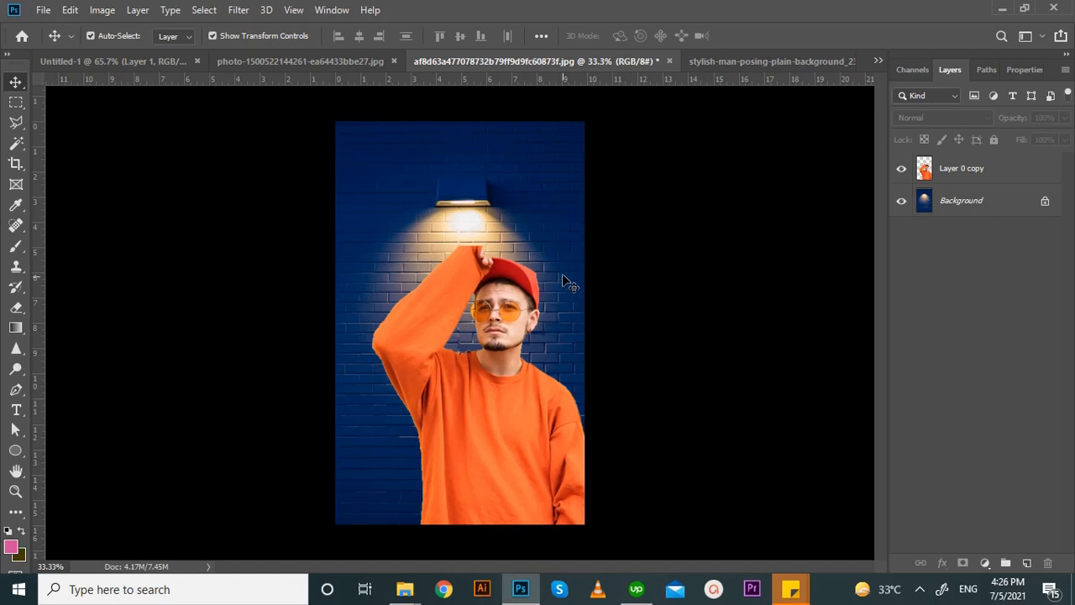
Review the cut-out source document and return to the brick wall composite
left_click(705, 61)
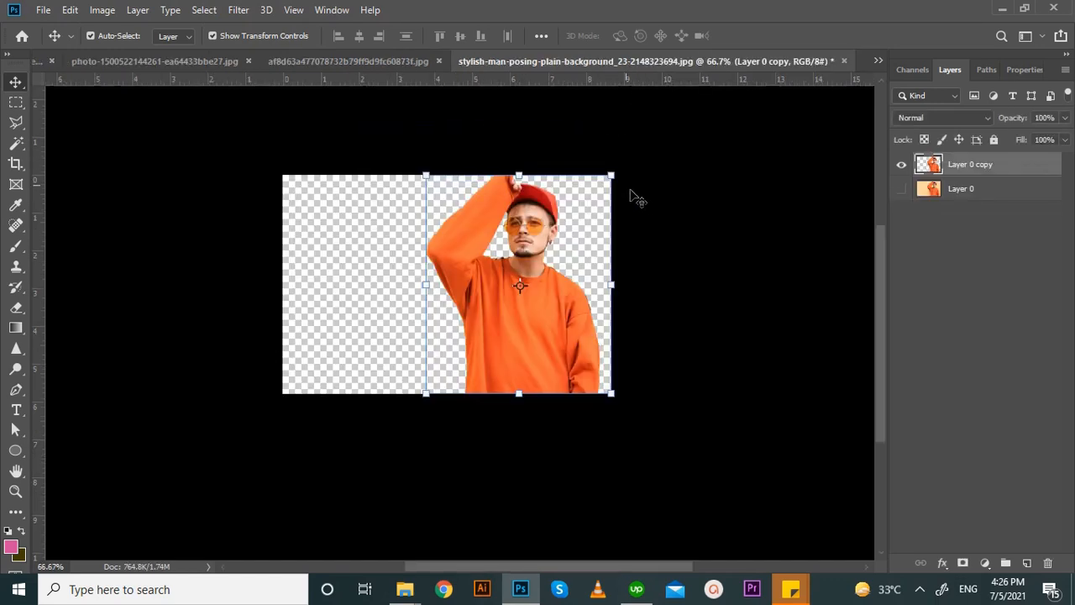
left_click(381, 60)
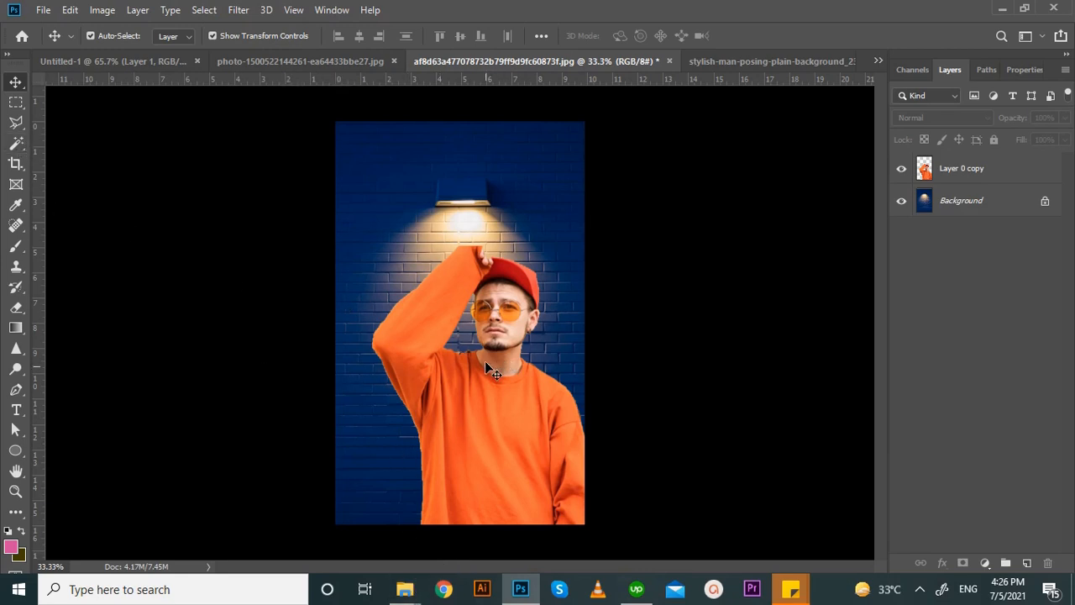
left_click(16, 143)
Open the long-haired woman's portrait, the s2-before JPG in the complete ps course folder, as a new Photoshop document
mouse_move(401, 588)
left_click(391, 547)
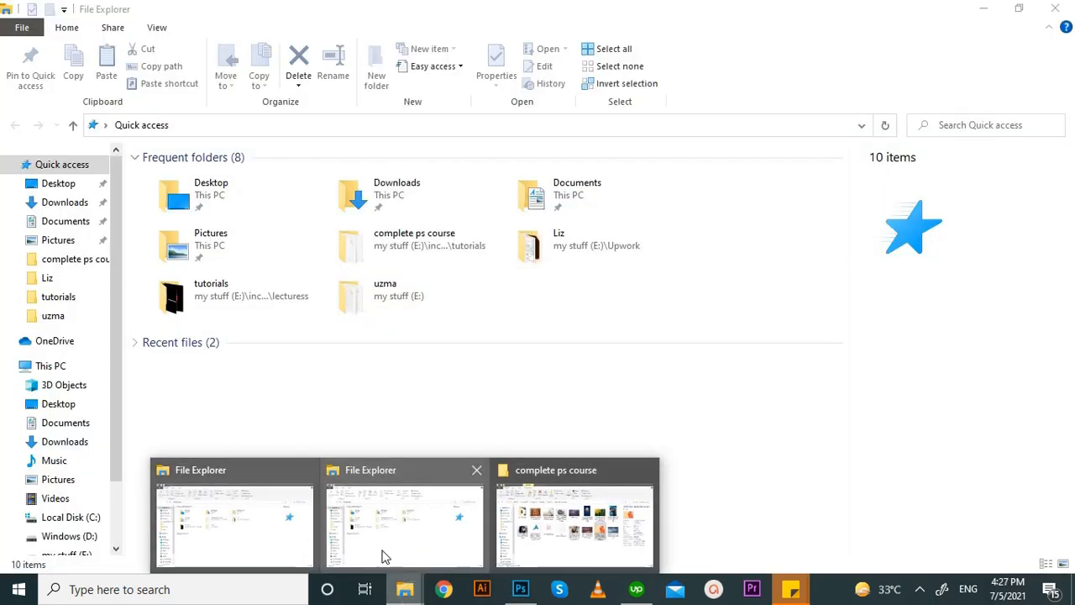
right_click(405, 589)
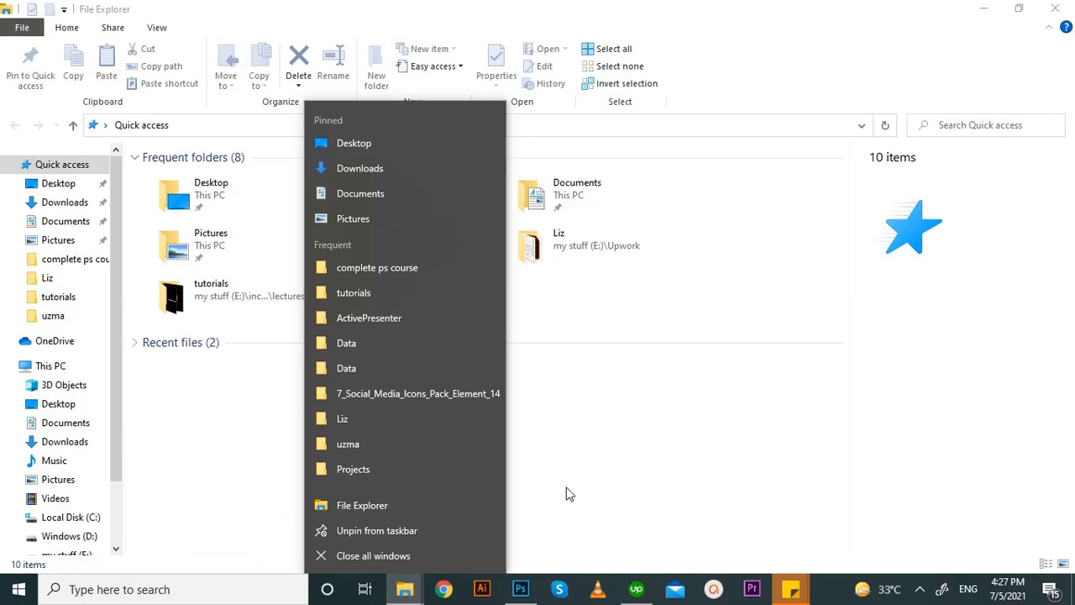
left_click(567, 494)
left_click(512, 591)
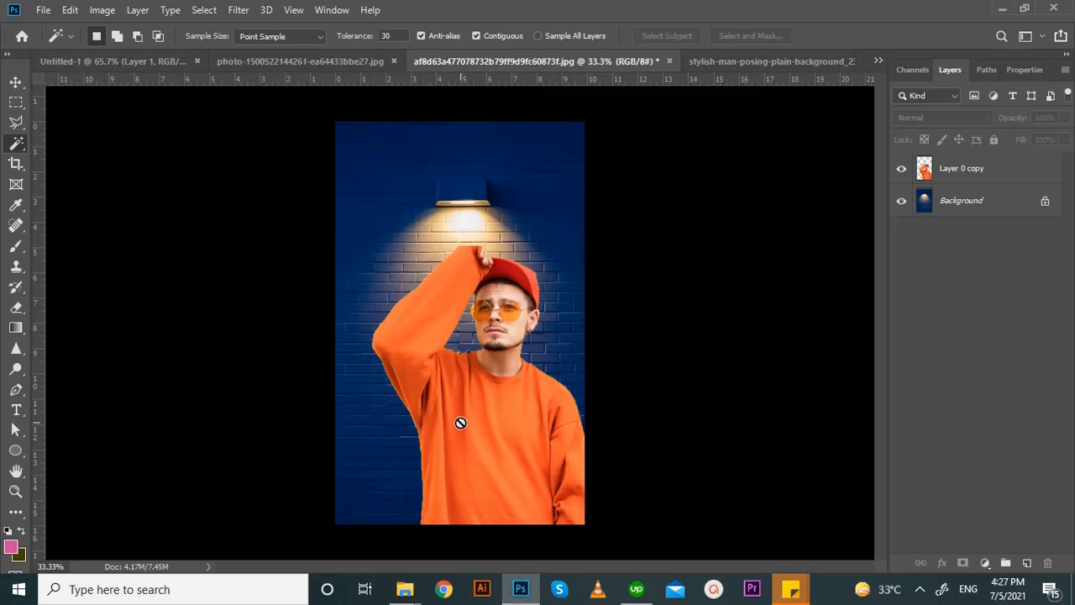
mouse_move(404, 592)
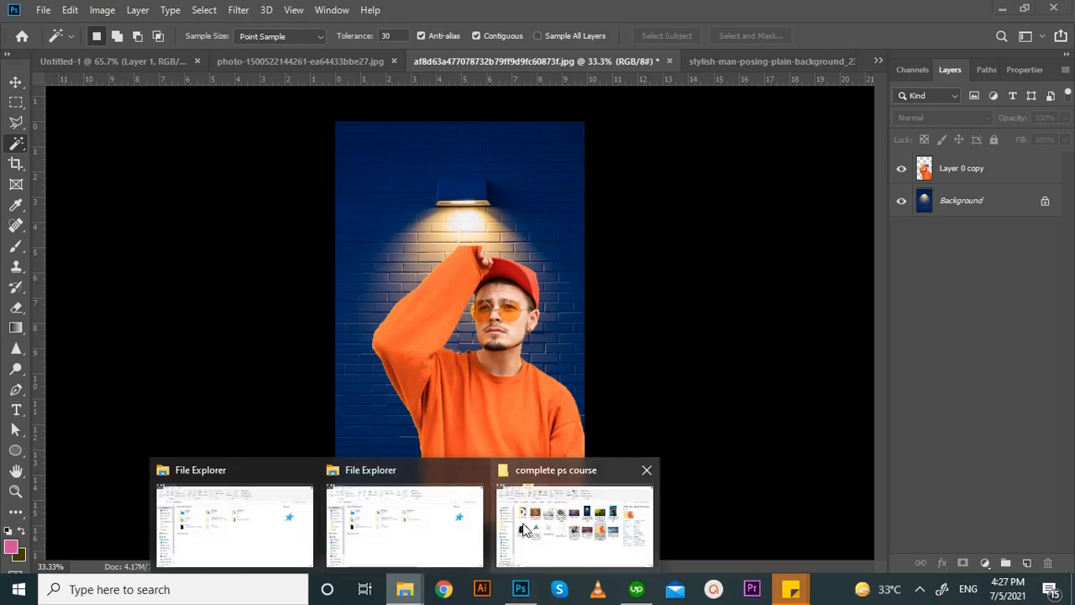
left_click(543, 541)
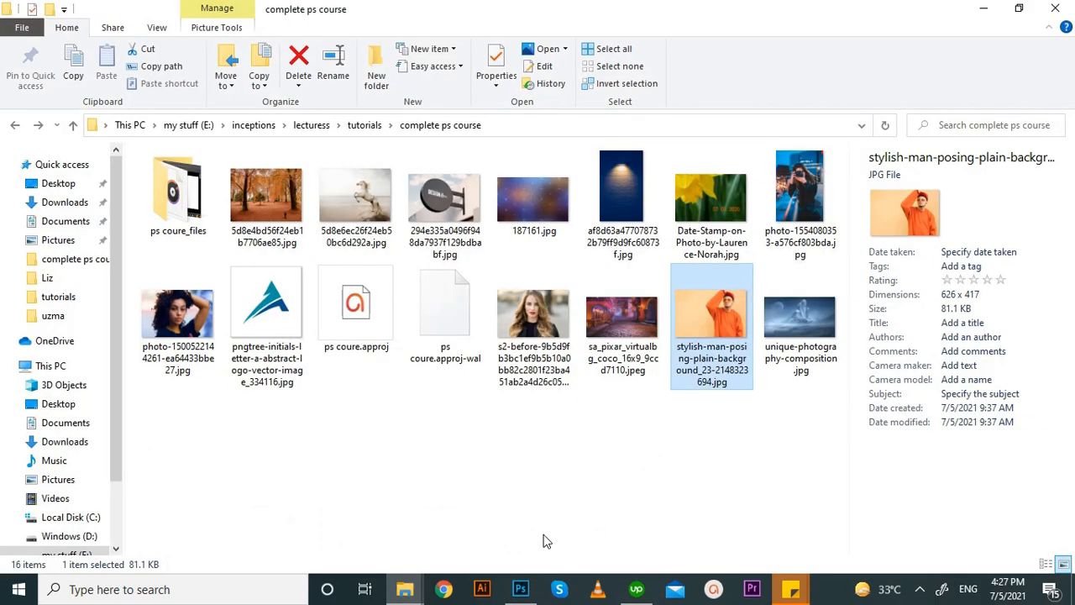
left_click_drag(536, 362, 859, 65)
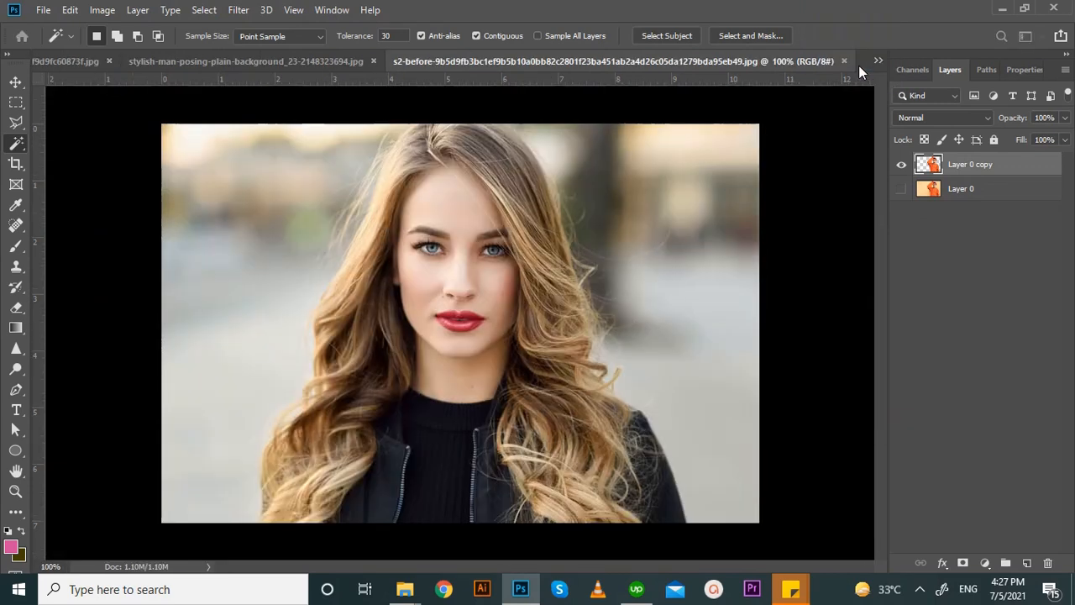
Compare the cut-out man with the brick wall composite, show the original Layer 0 in his document, and return to the woman's portrait
left_click(337, 56)
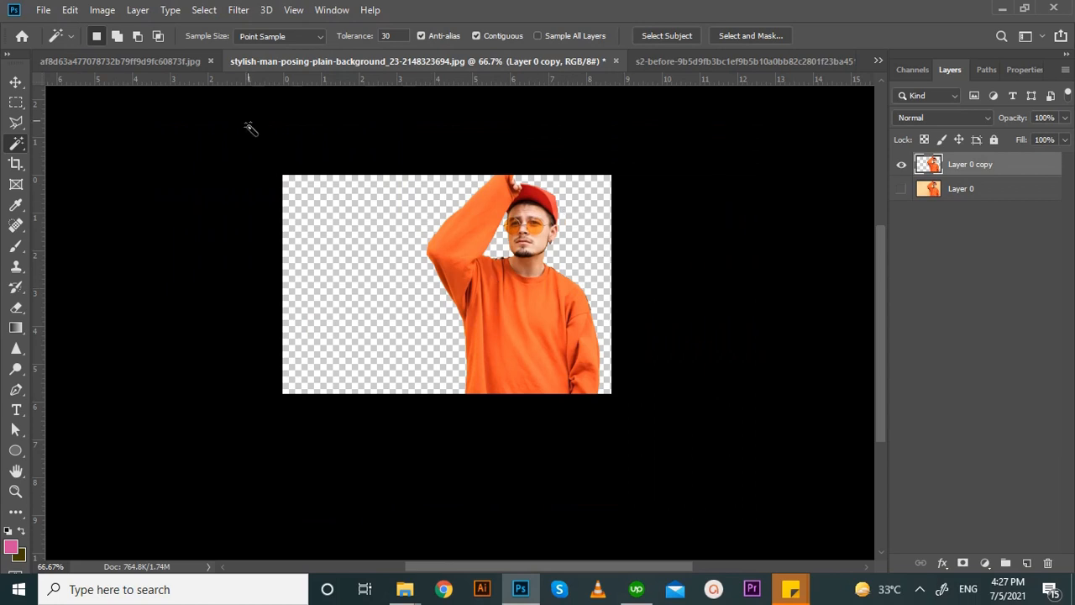
left_click(174, 57)
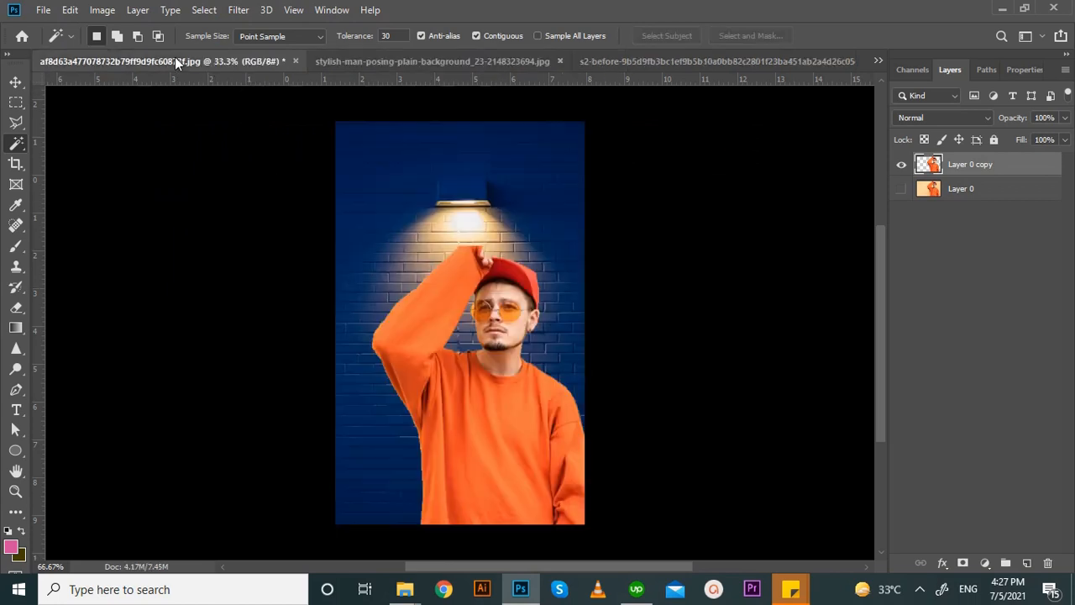
left_click(505, 62)
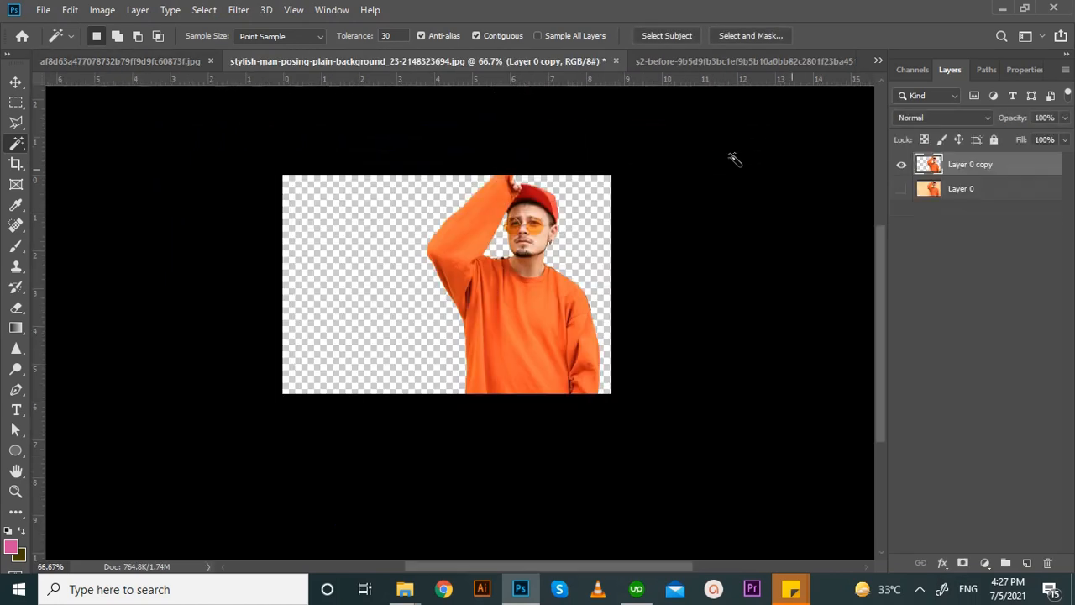
left_click(901, 191)
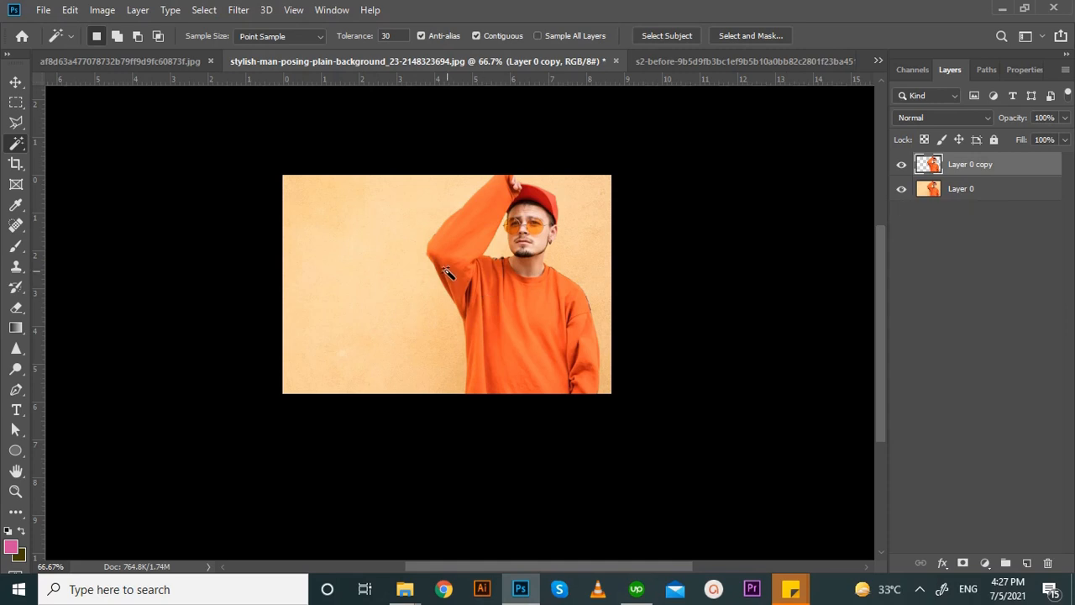
left_click(722, 64)
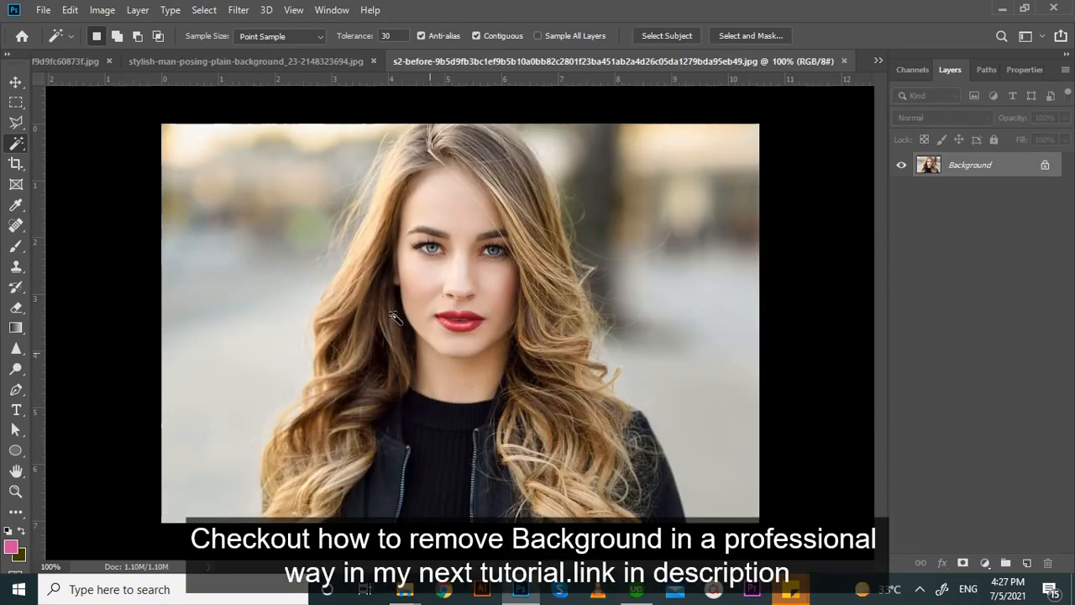
Select the blurred background on both sides of the woman with the Quick Selection tool, subtracting the hair caught in the selection
right_click(17, 144)
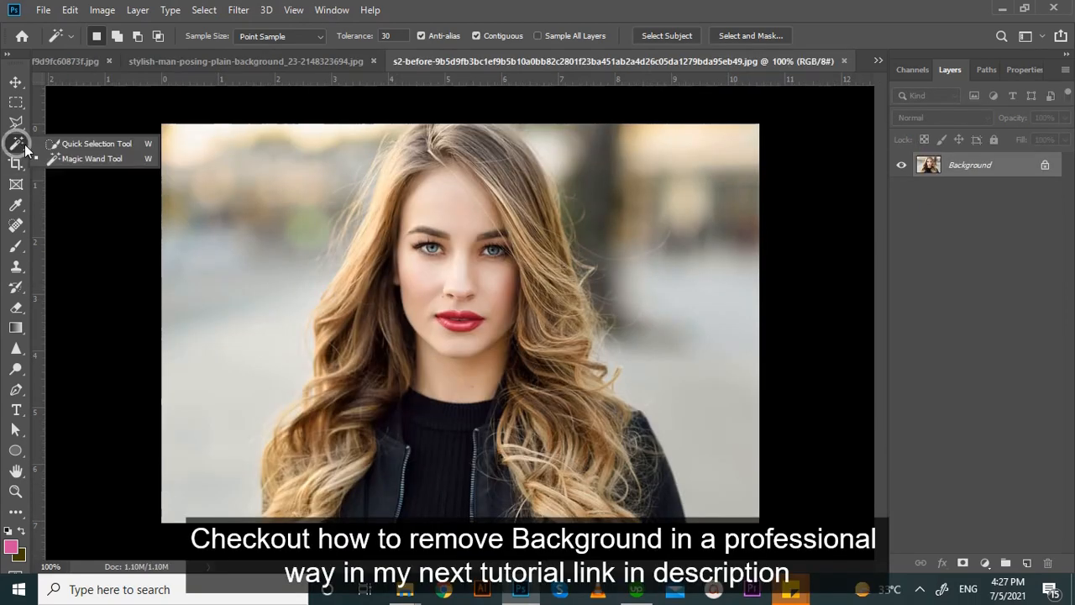
left_click(65, 158)
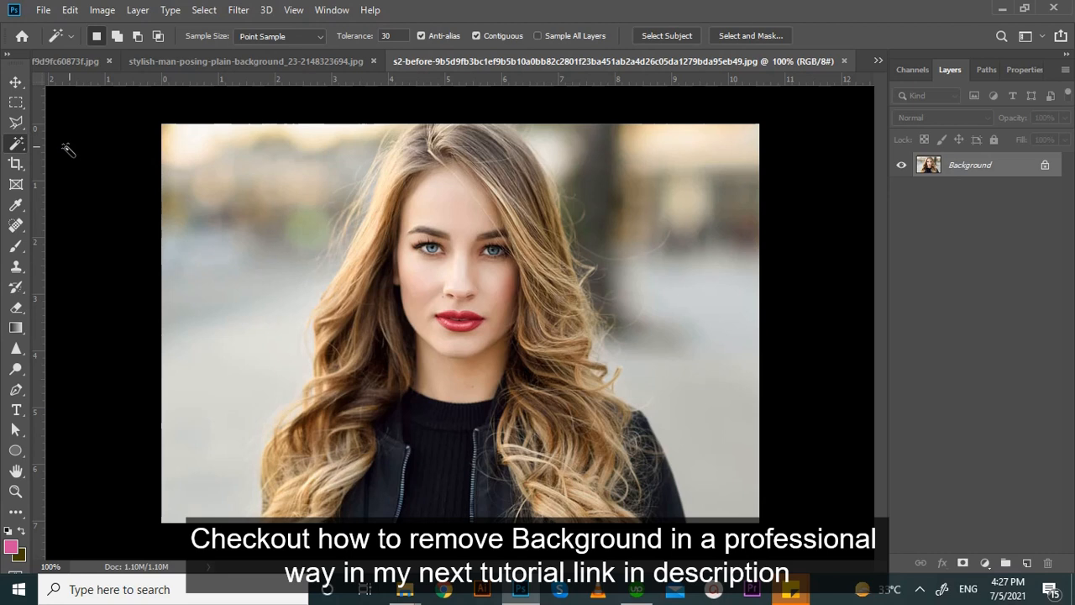
right_click(17, 149)
left_click(74, 145)
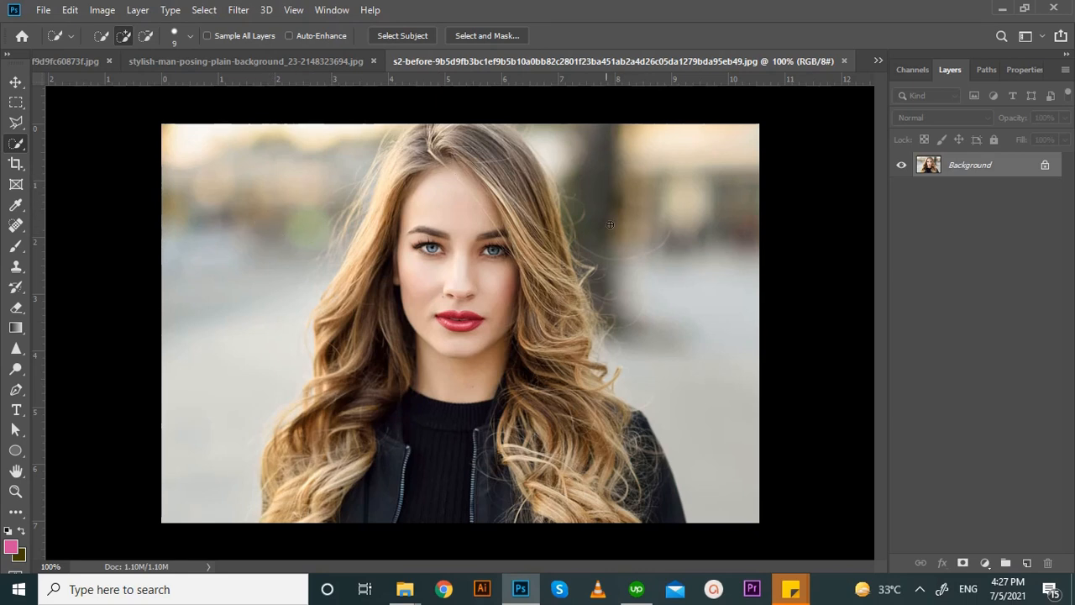
mouse_move(219, 259)
left_mouse_down()
mouse_move(281, 218)
mouse_move(284, 326)
left_mouse_up()
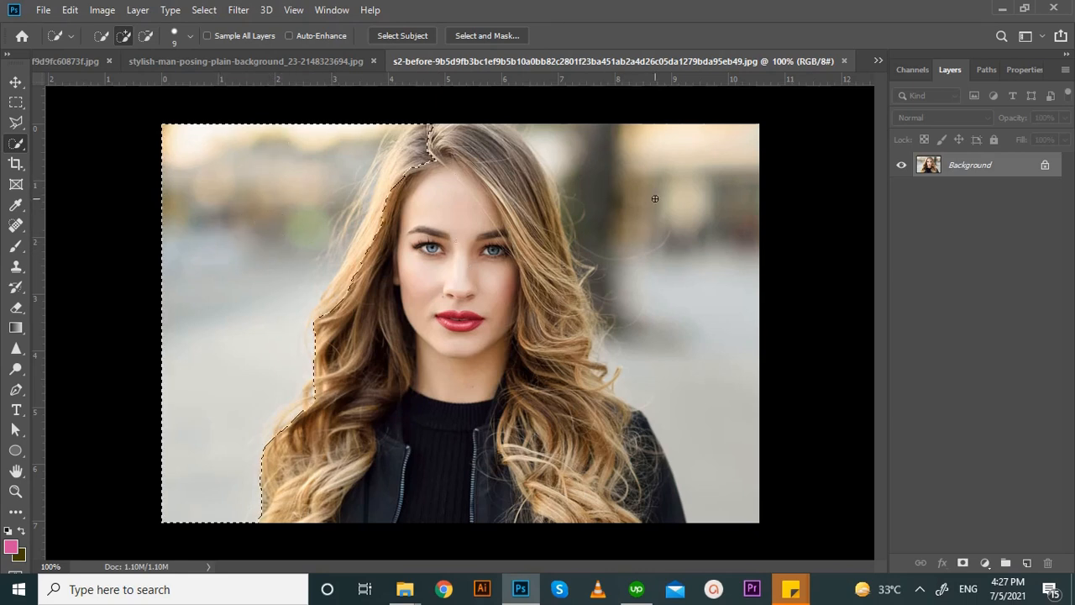
left_click_drag(612, 157, 721, 372)
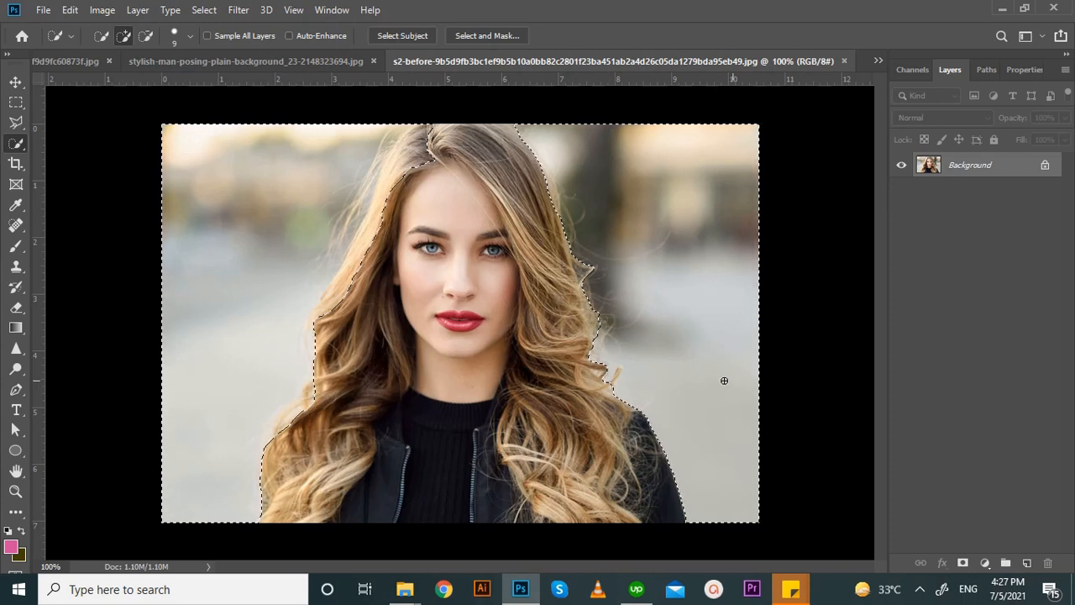
key("alt")
left_click_drag(343, 212, 371, 174)
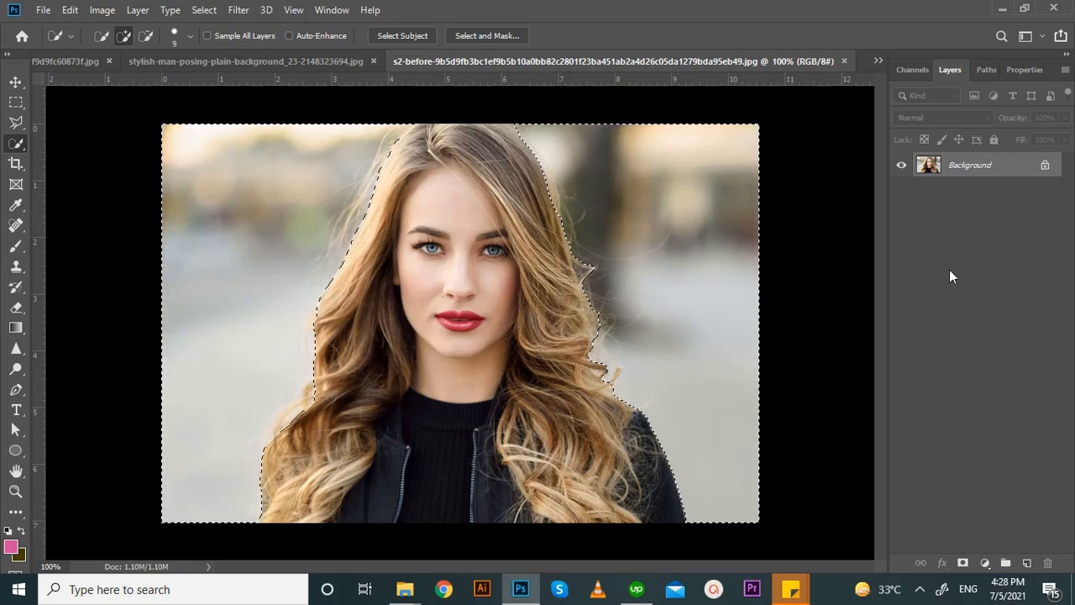
Convert the locked Background into the editable Layer 0 and cut away the selected background around the woman
key("ctrl+j")
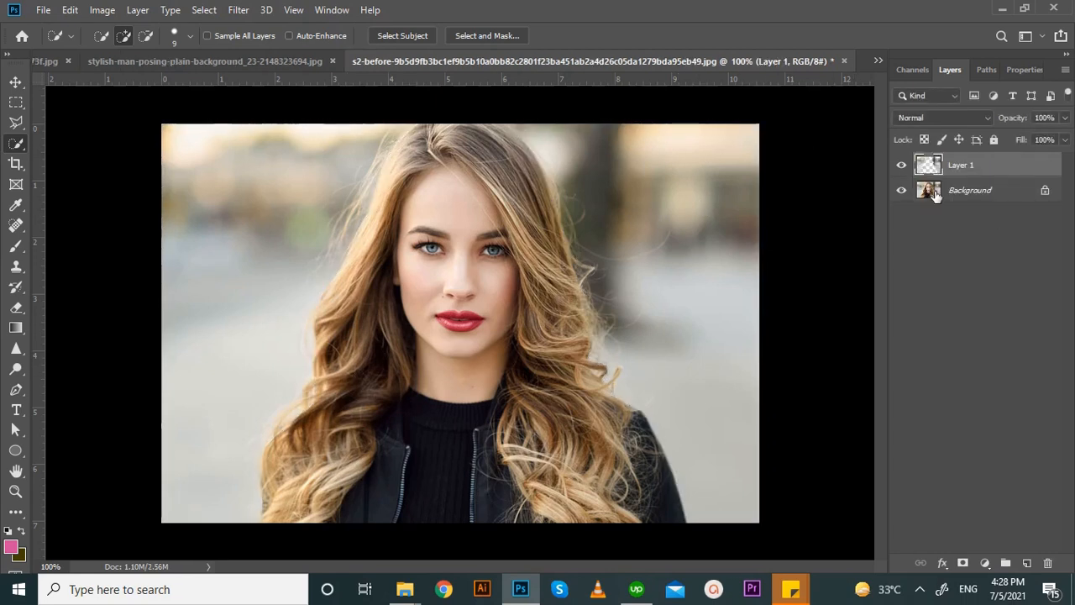
key("ctrl+z")
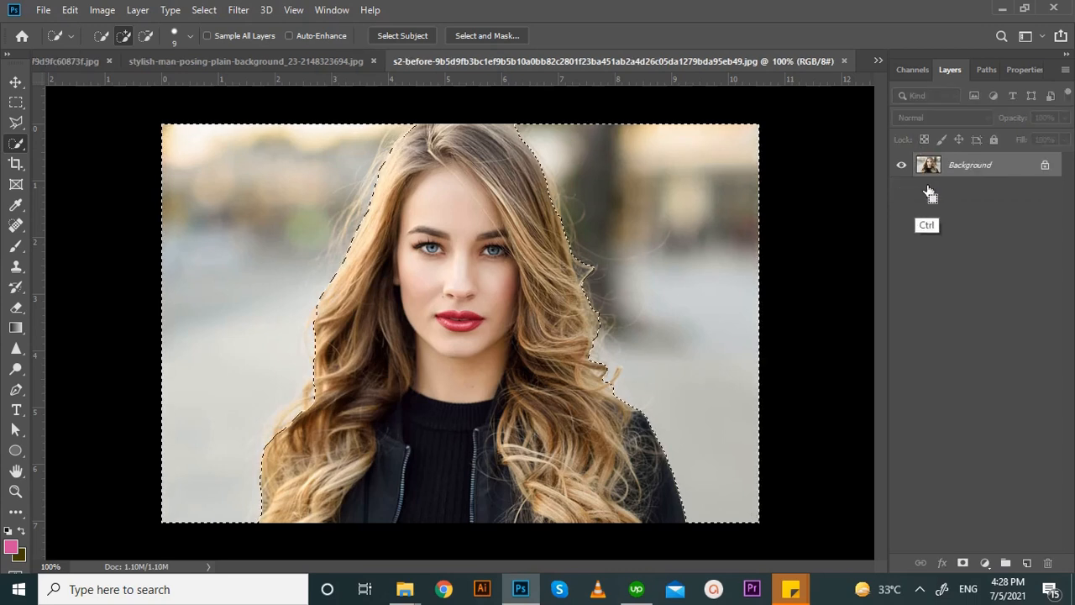
double_click(954, 170)
key("Return")
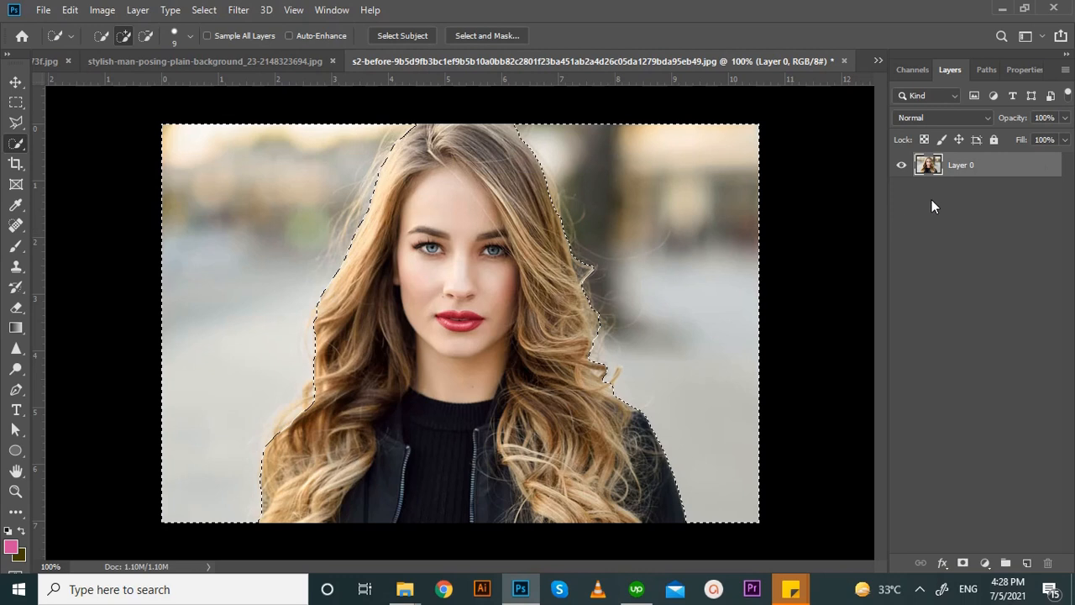
key("ctrl+x")
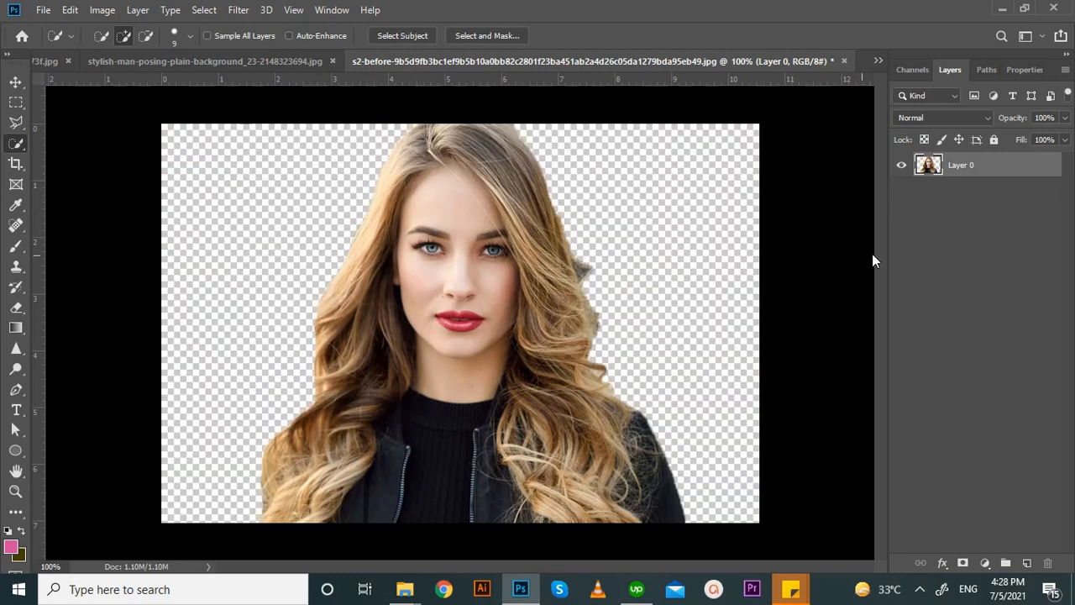
Move the cut-out woman slightly to the right on the transparent canvas with the Move tool
left_click(16, 82)
left_click_drag(500, 325, 541, 321)
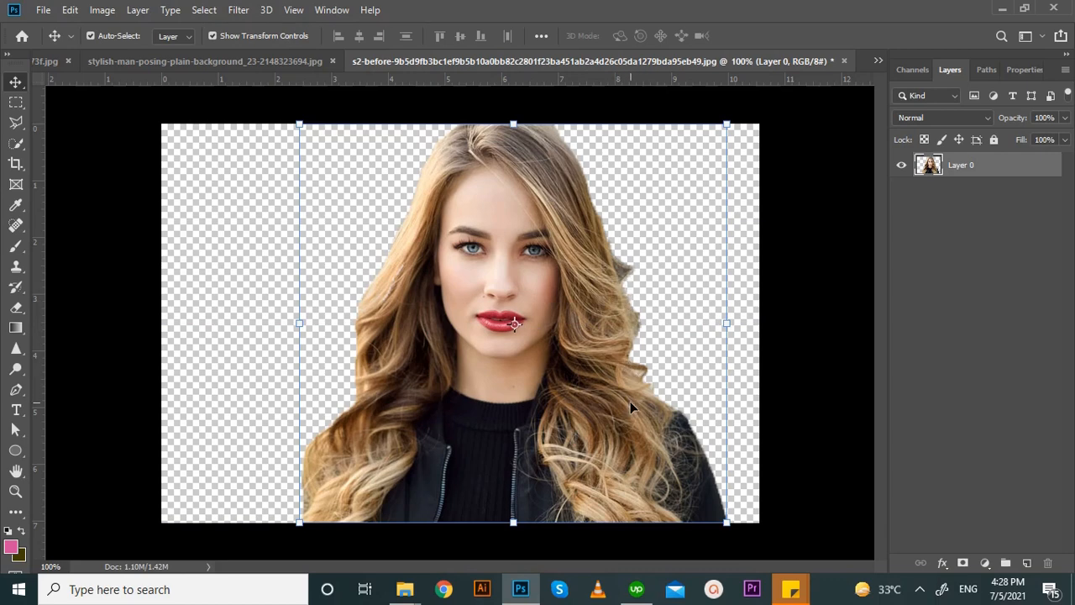
key("z")
mouse_move(384, 263)
left_mouse_down()
mouse_move(479, 288)
mouse_move(388, 273)
mouse_move(416, 290)
left_mouse_up()
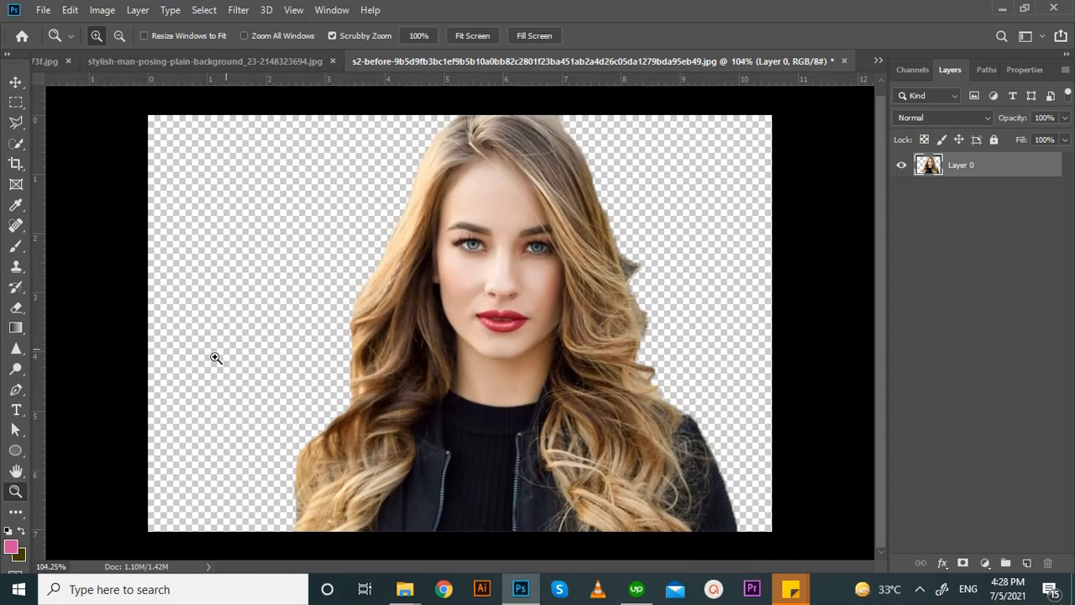
Try to erase the leftover background beside the hair on the image's right side with a size 50 Eraser
key("e")
left_click_drag(636, 240, 669, 341)
left_click_drag(622, 197, 616, 193)
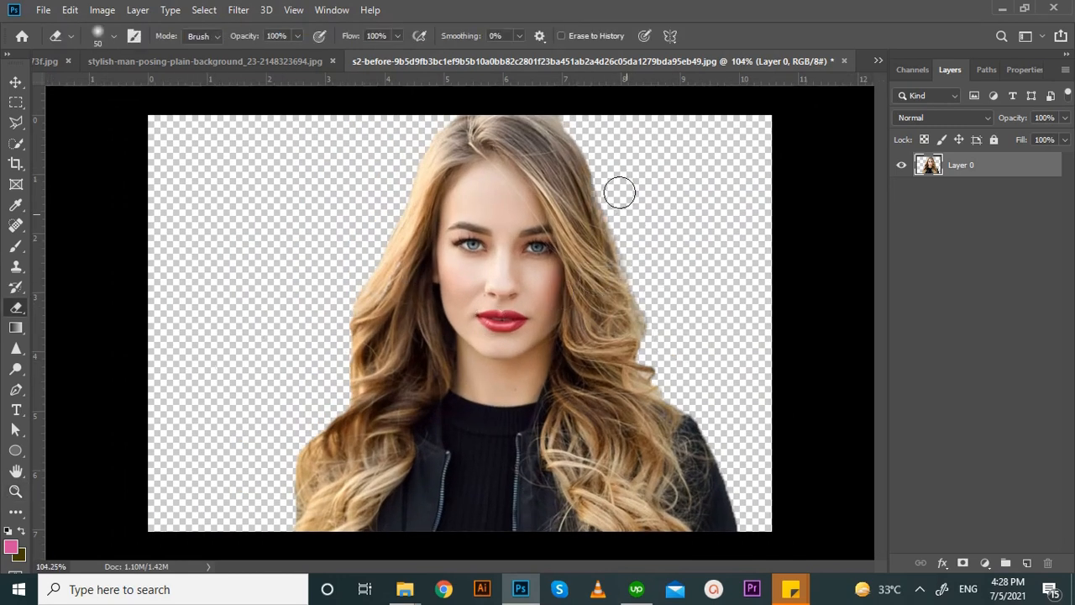
key("ctrl")
key("ctrl+z")
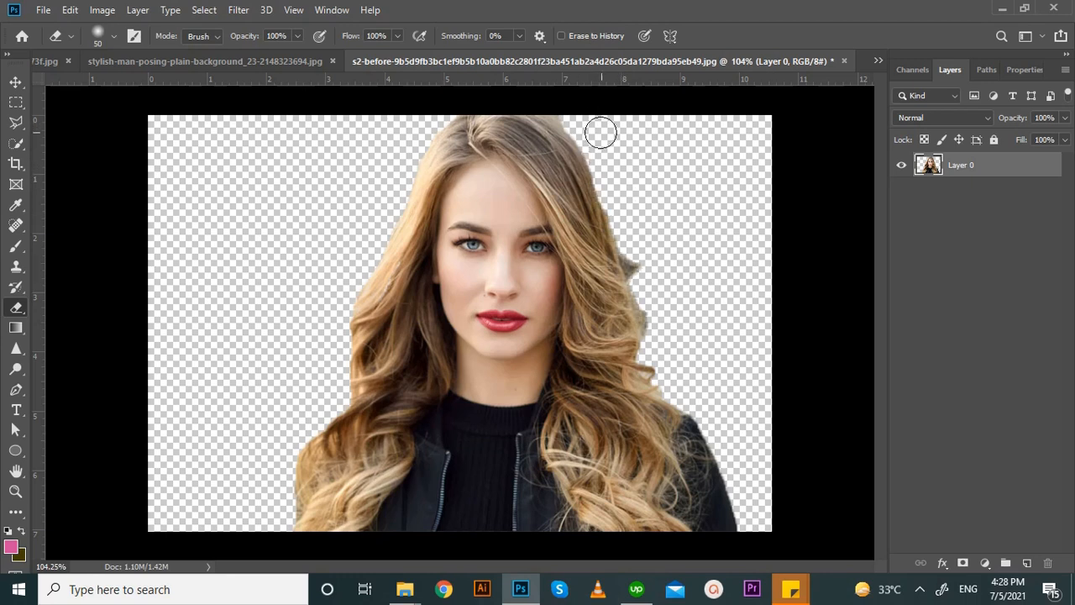
Reduce the Eraser to size 30, erase the leftover background along the hair's right edge, and reactivate the Quick Selection tool
key("bracketleft")
key("bracketleft")
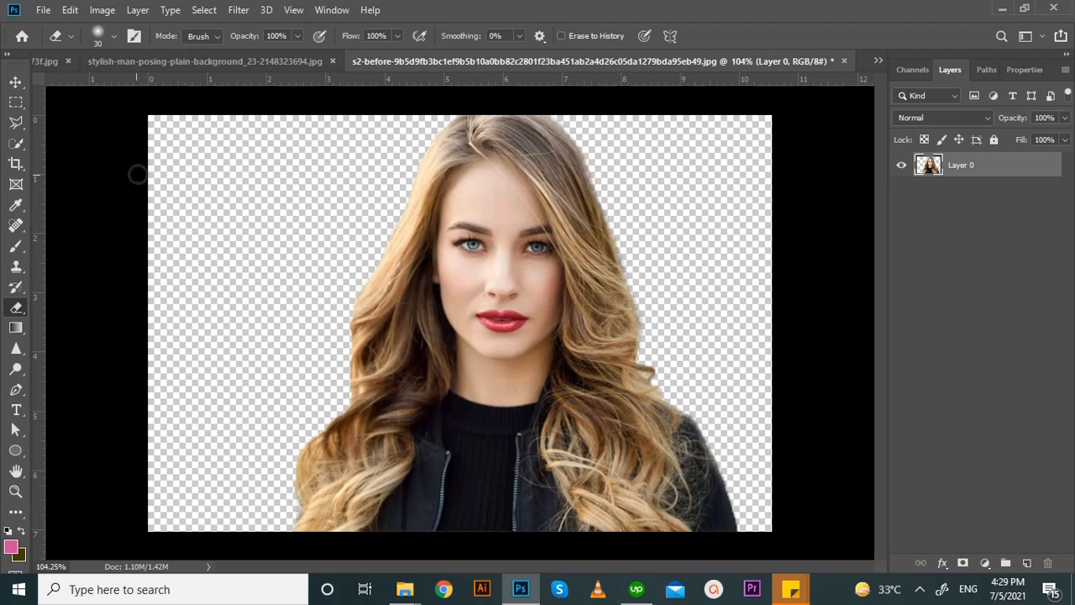
left_click(18, 145)
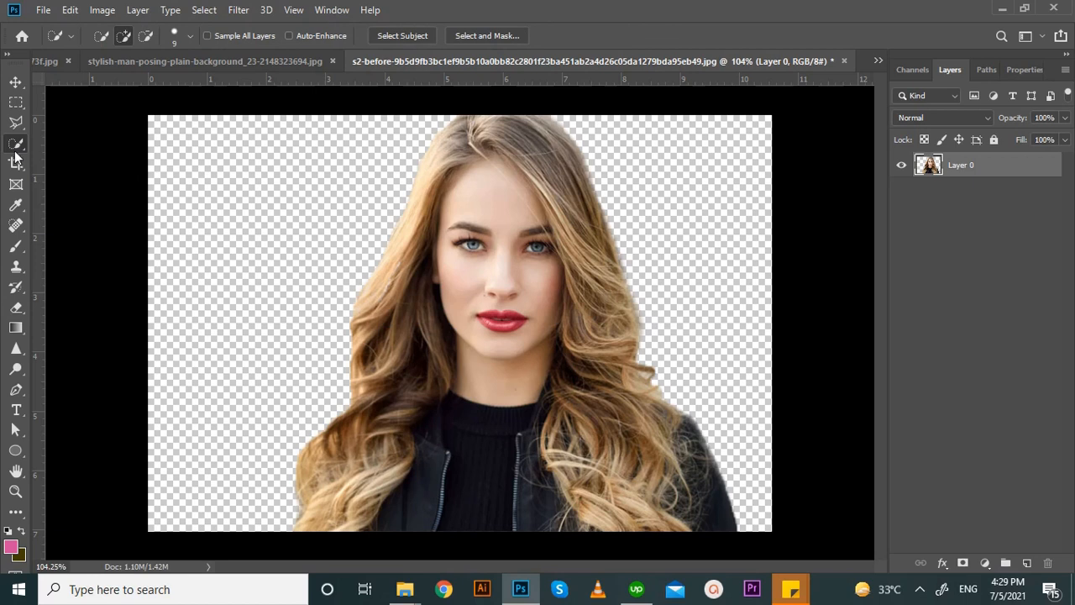